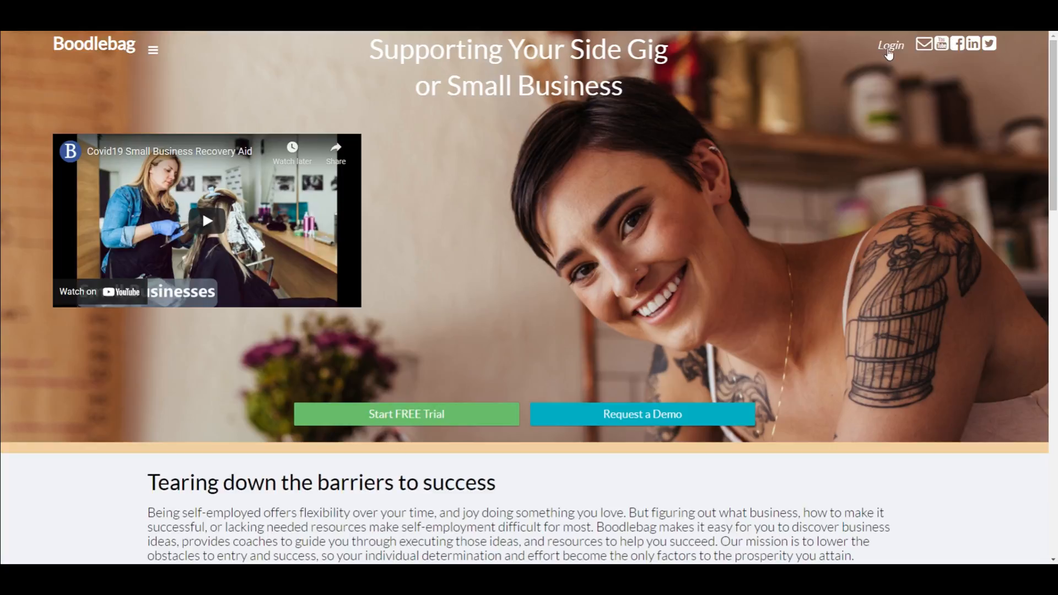
# Step: Log in to Boodlebag with the renter account's e-mail and password
pyautogui.click(884, 50)
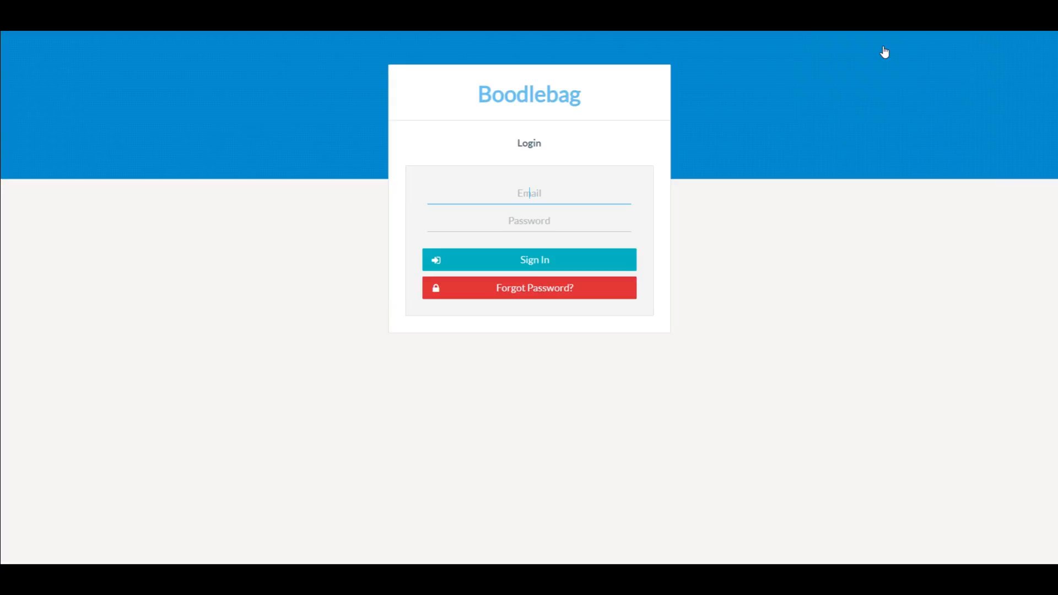
pyautogui.press('Tab')
pyautogui.write('•••')
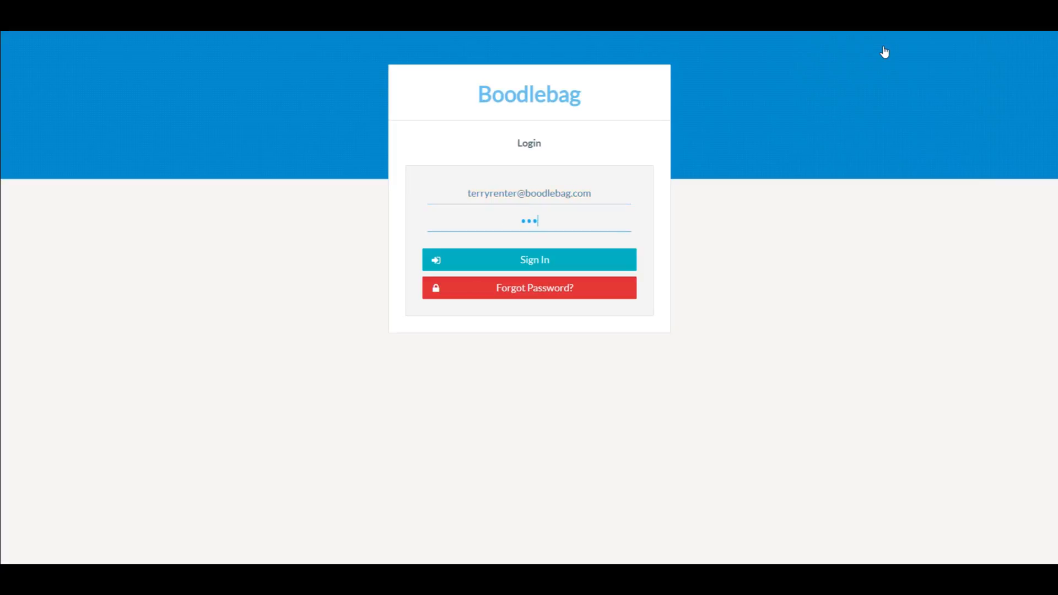
pyautogui.write('•••••••')
pyautogui.press('Return')
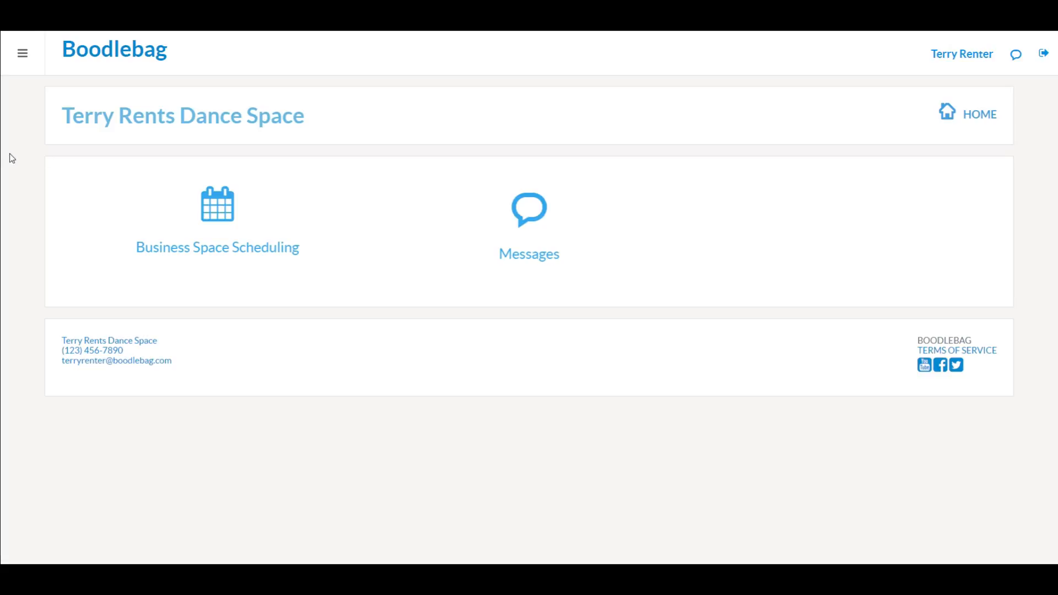
# Step: Open Business Space Scheduling and drop down the Select Business Space list
pyautogui.click(210, 208)
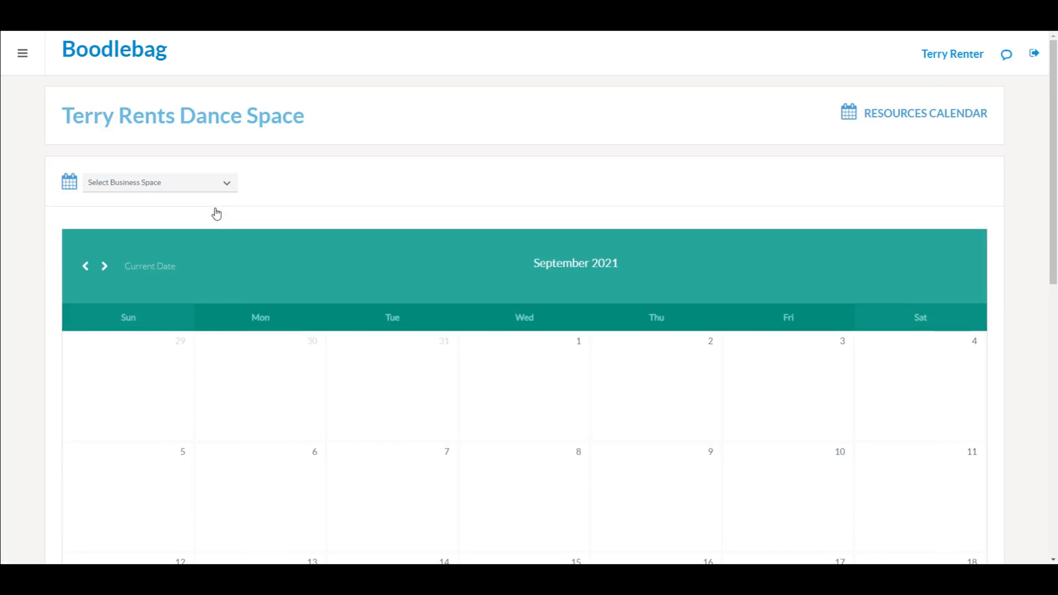
pyautogui.click(25, 62)
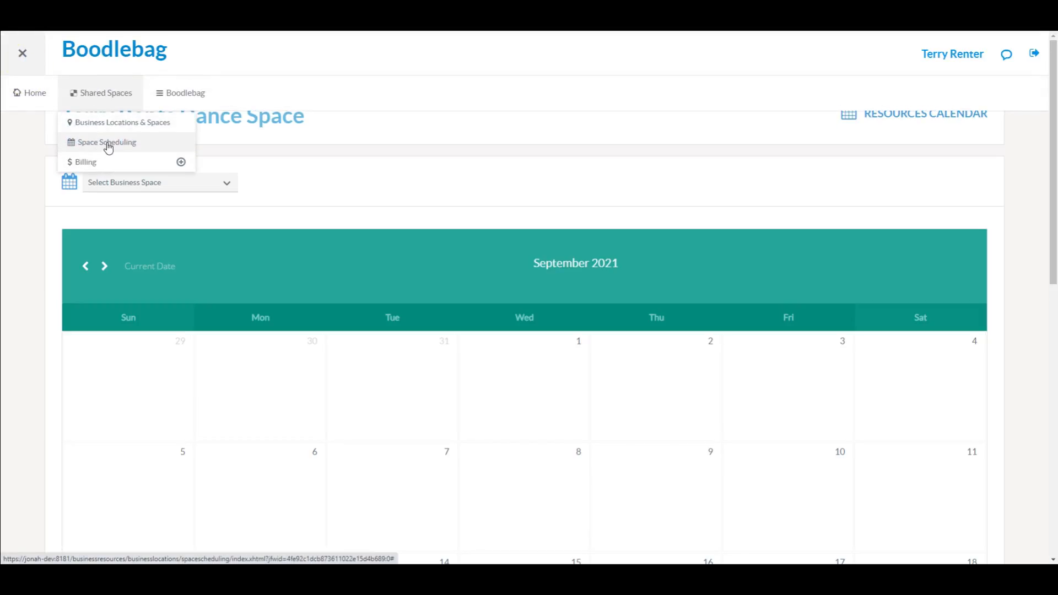
pyautogui.click(29, 185)
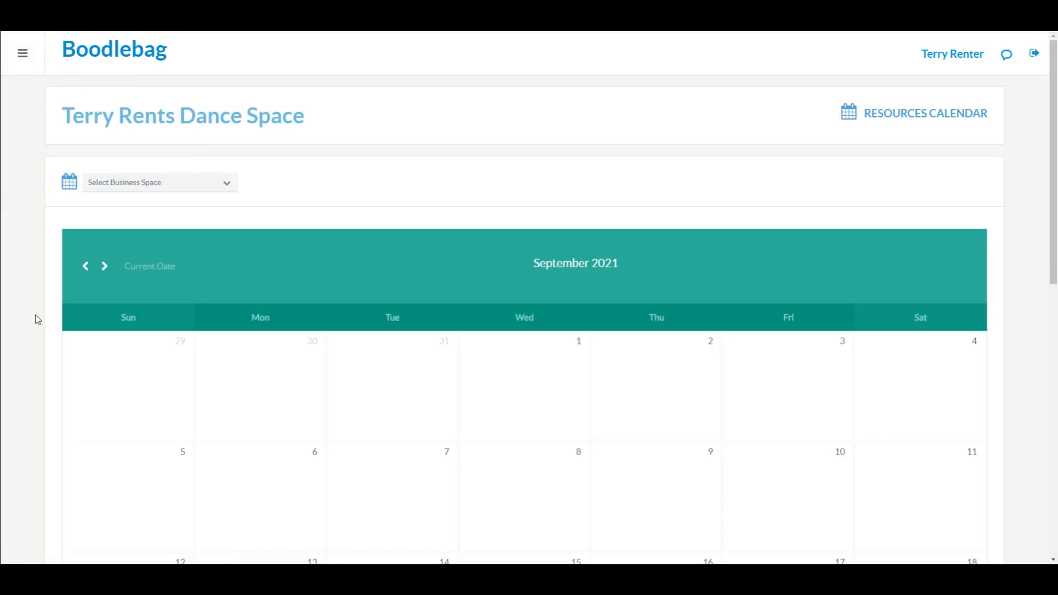
pyautogui.click(229, 187)
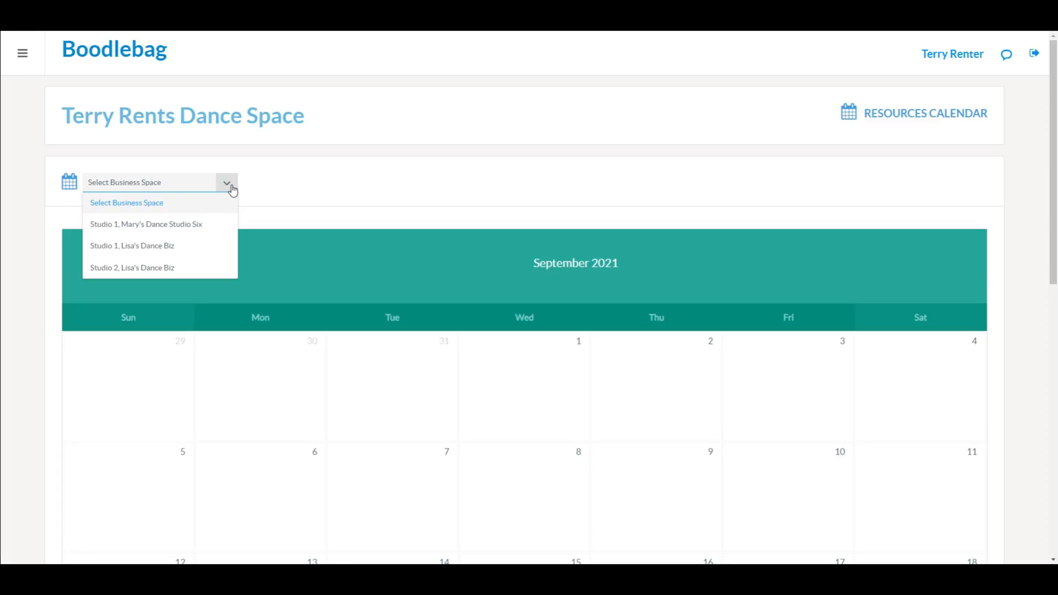
# Step: Select Studio 2 and browse its September 2021 calendar with the two 15 September bookings
pyautogui.click(189, 272)
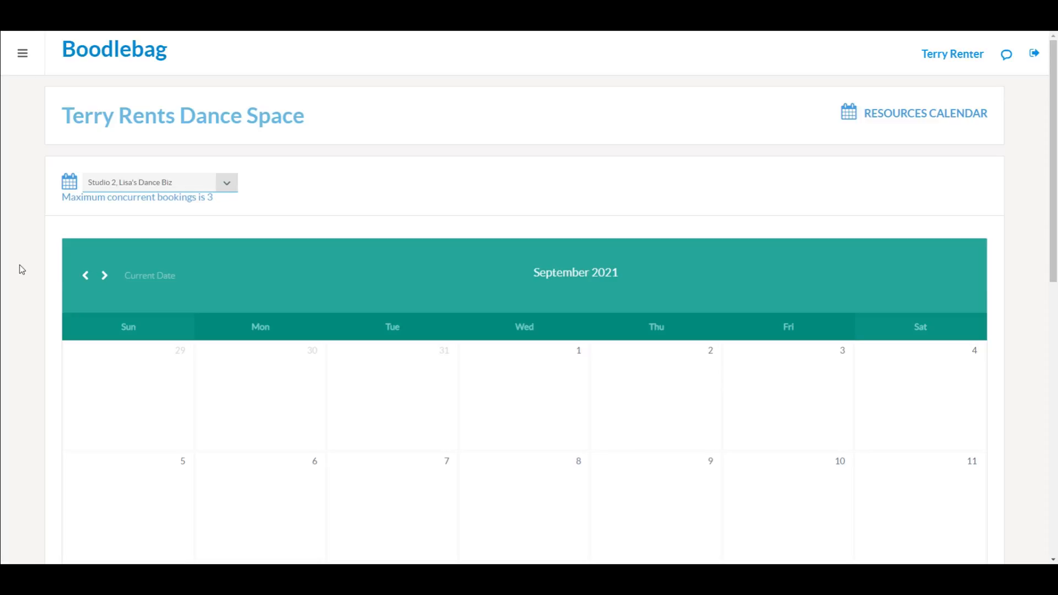
pyautogui.scroll(-5, 18, 264)
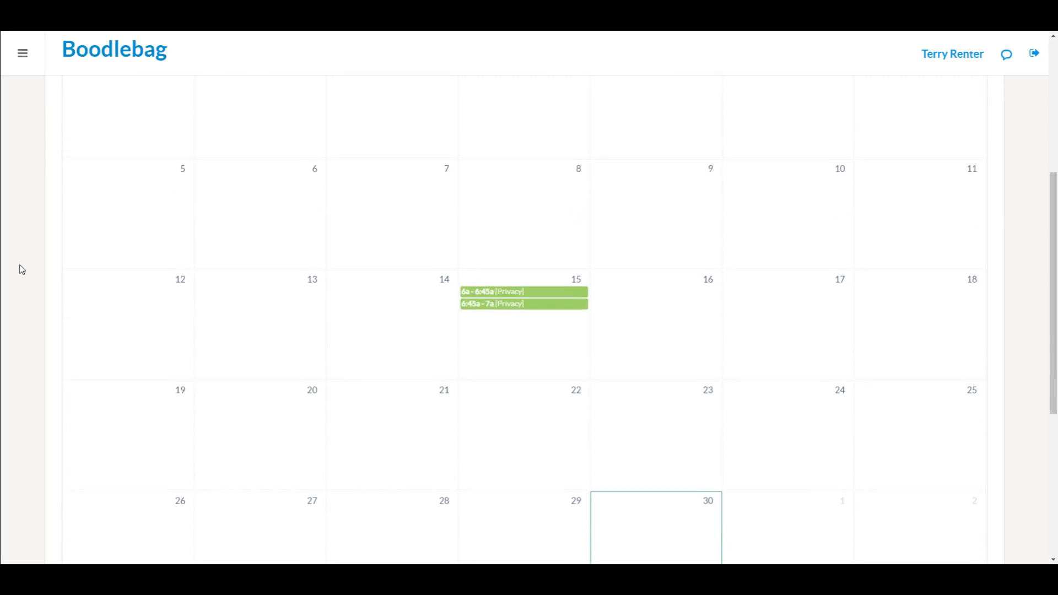
pyautogui.scroll(-4, 20, 267)
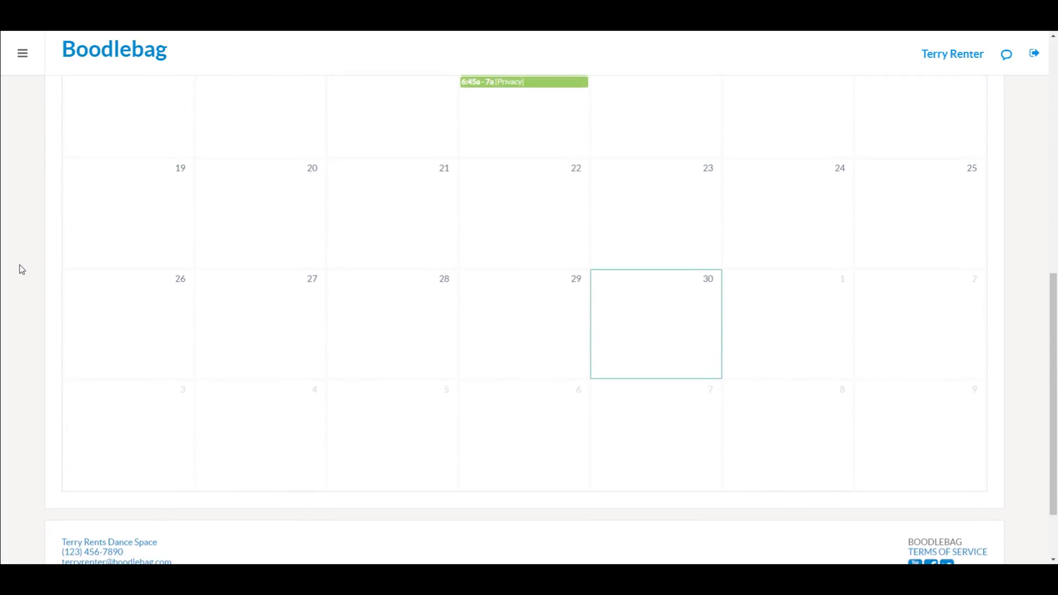
pyautogui.scroll(6, 19, 266)
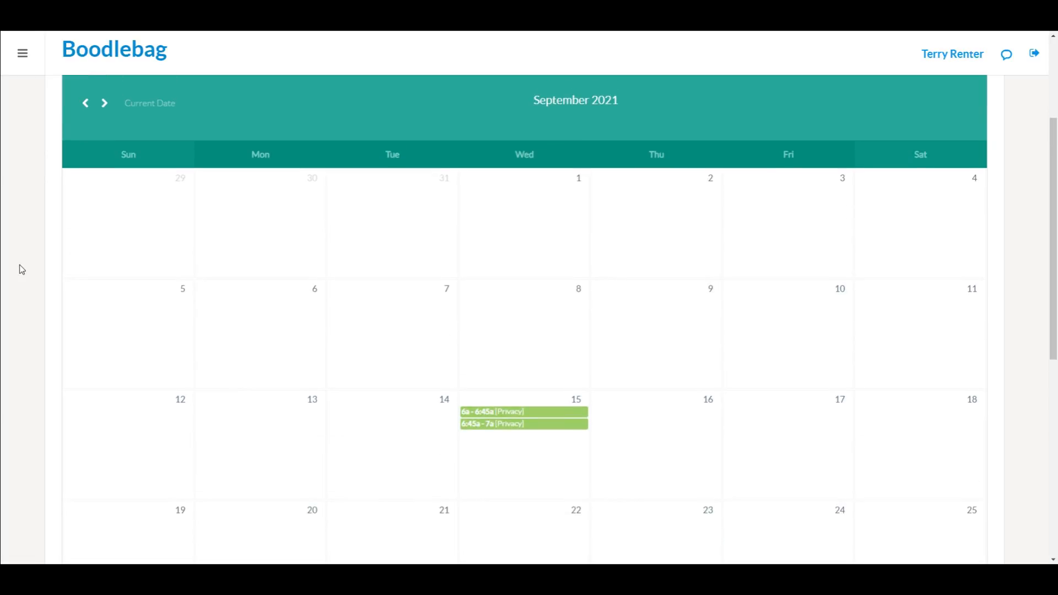
pyautogui.scroll(2, 21, 269)
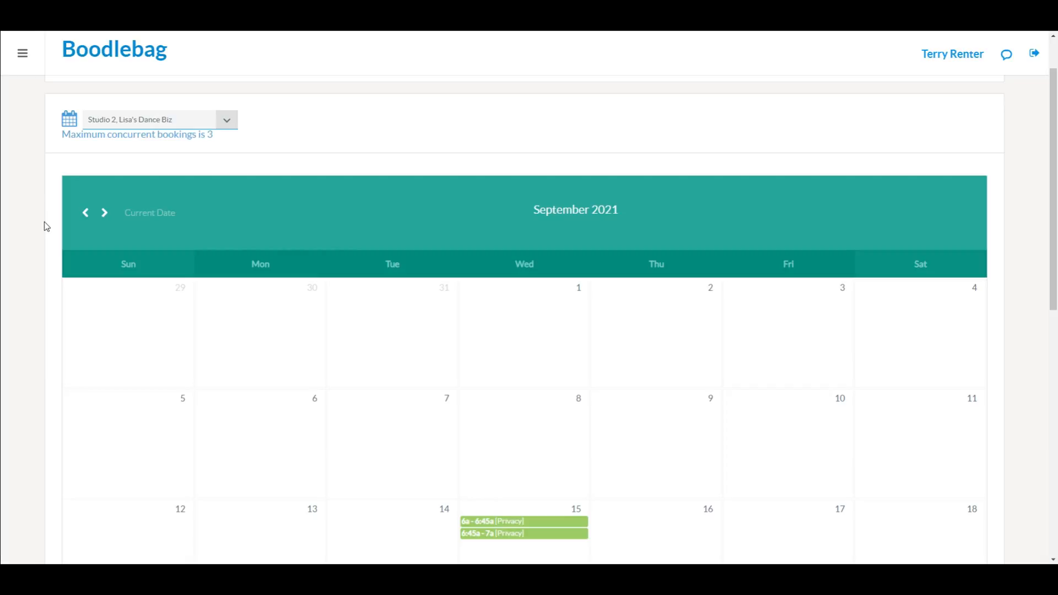
pyautogui.scroll(-1, 46, 227)
pyautogui.scroll(-2, 47, 227)
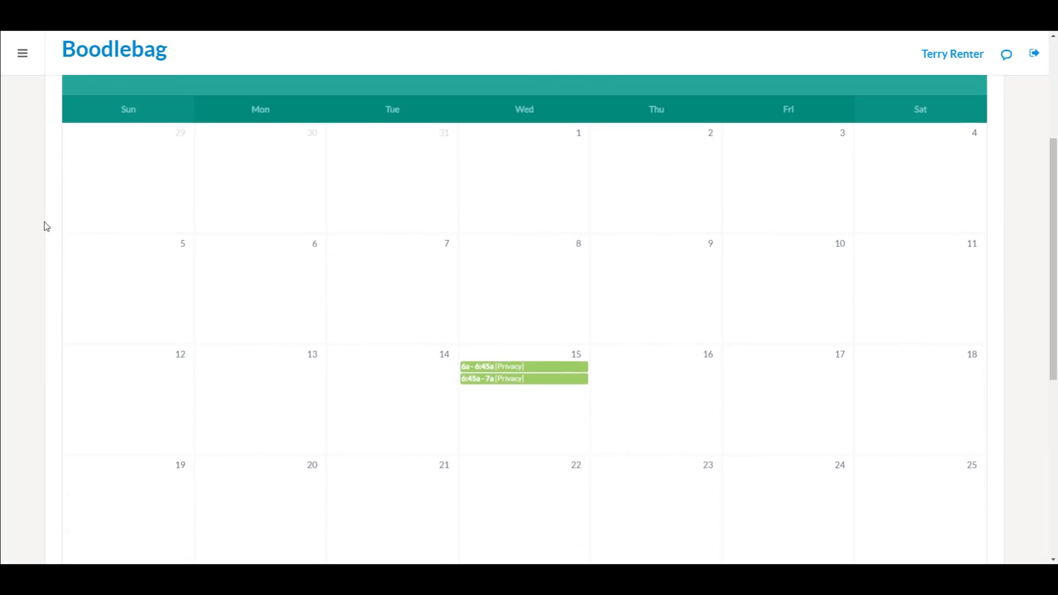
pyautogui.scroll(-1, 46, 226)
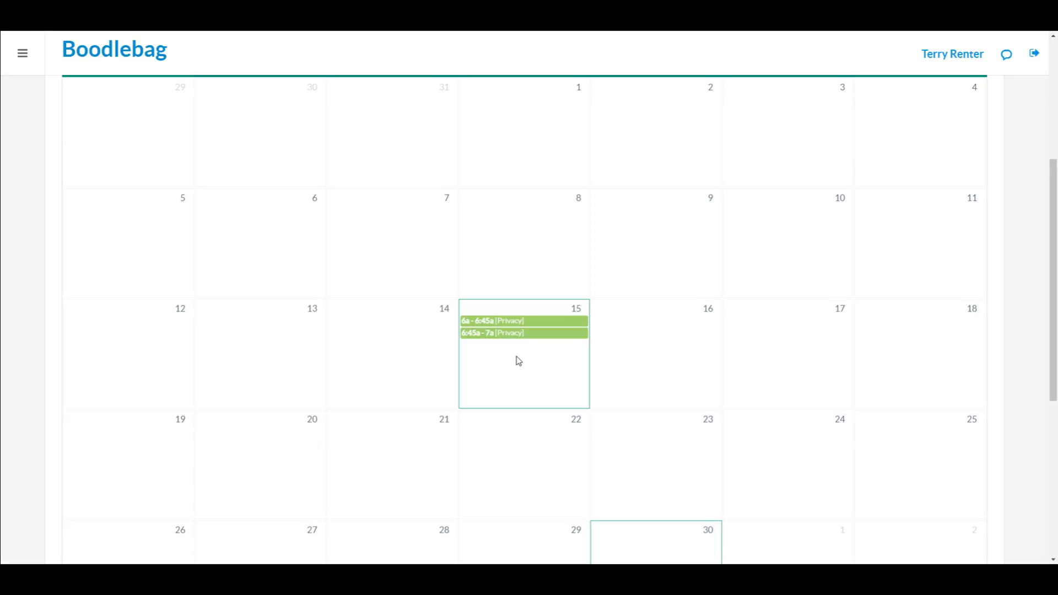
pyautogui.scroll(5, 519, 361)
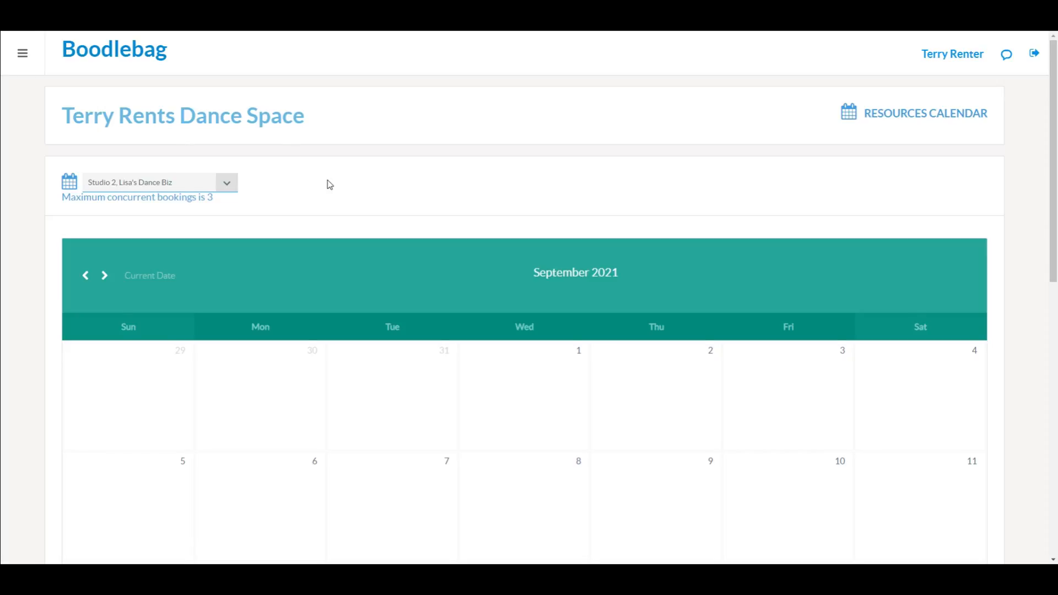
pyautogui.scroll(-3, 329, 183)
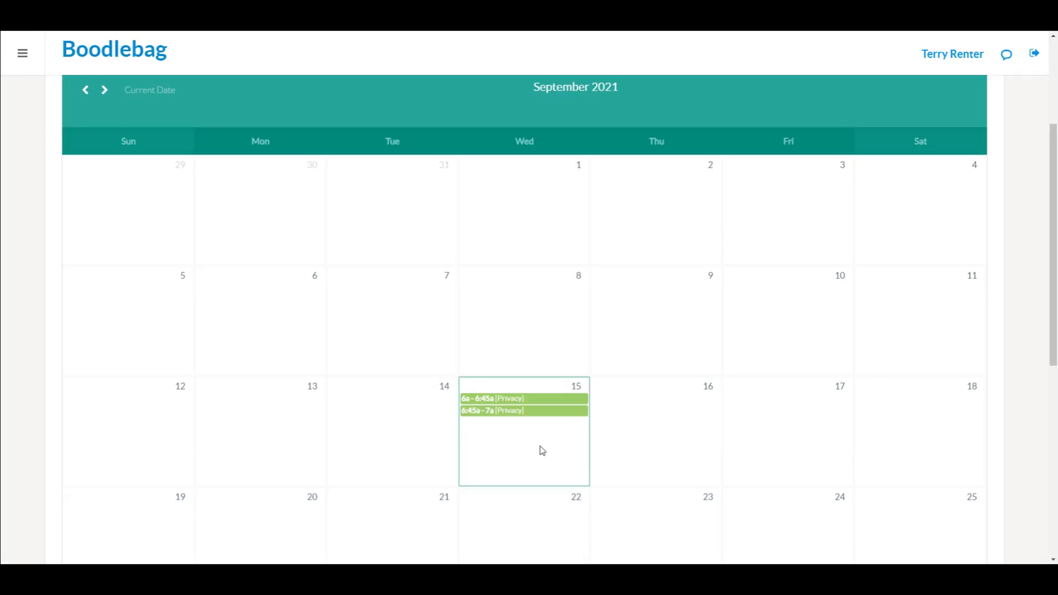
pyautogui.scroll(2, 39, 225)
pyautogui.scroll(-4, 39, 225)
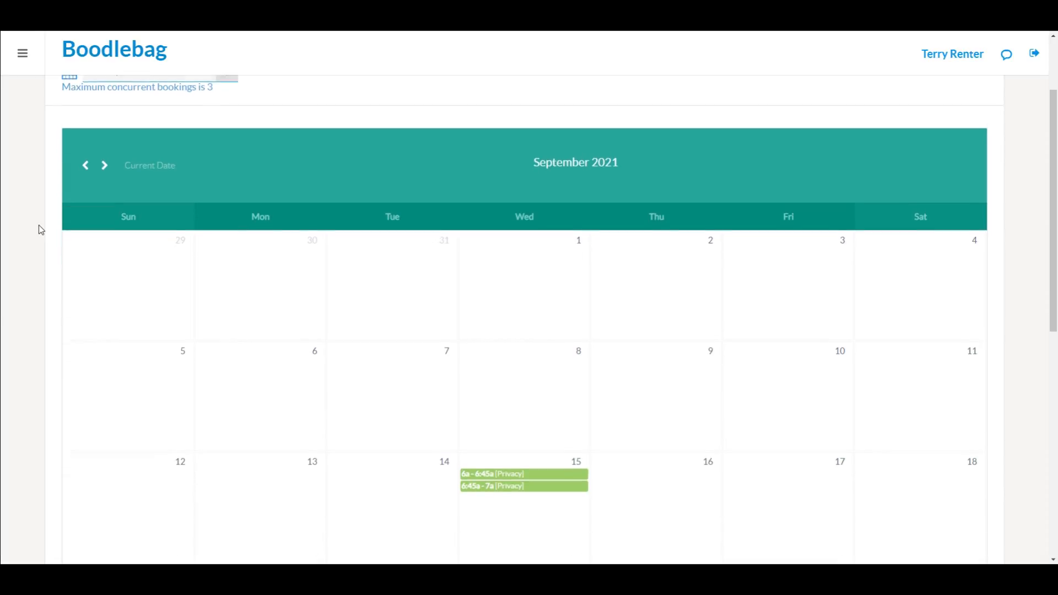
pyautogui.scroll(-3, 39, 225)
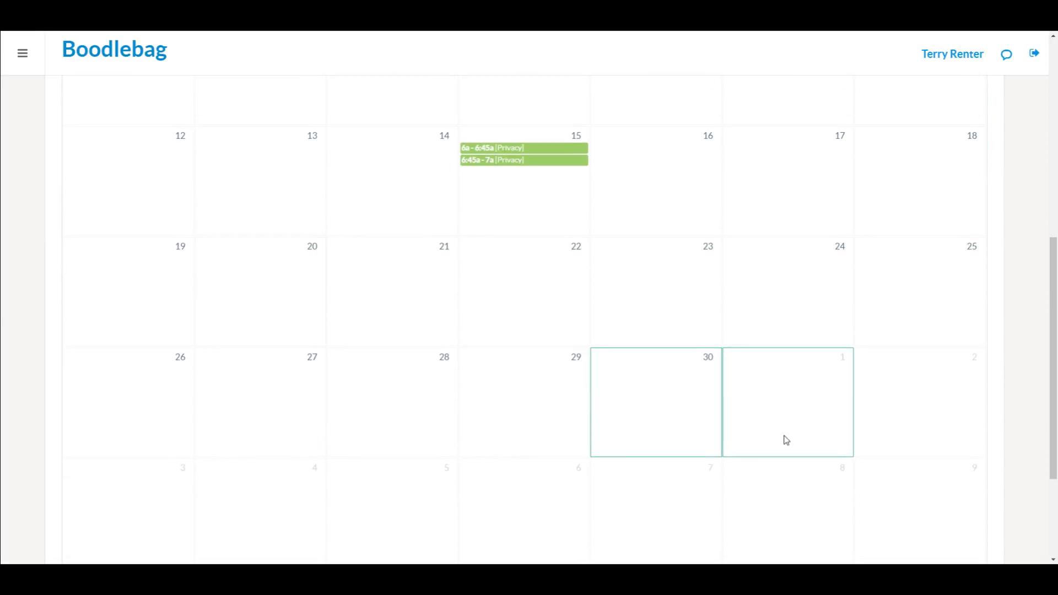
pyautogui.click(883, 393)
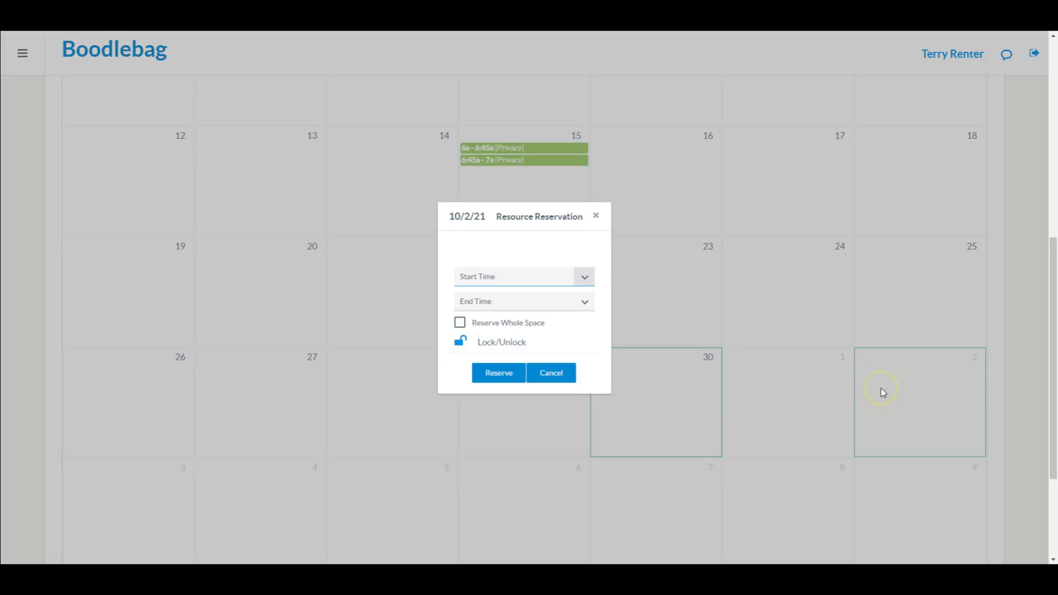
pyautogui.click(586, 279)
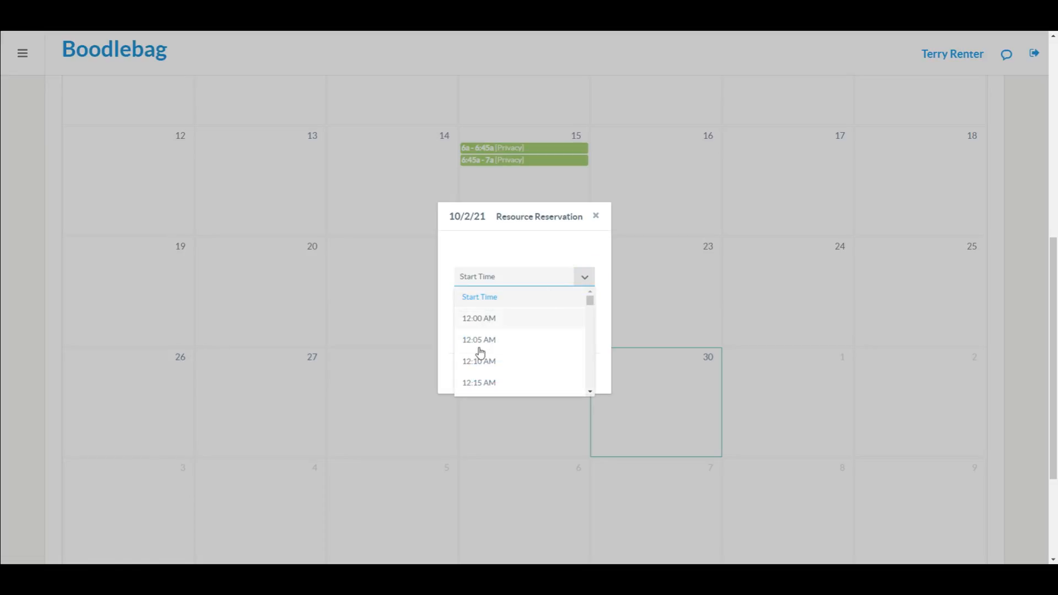
pyautogui.scroll(-1, 490, 371)
pyautogui.scroll(-20, 490, 372)
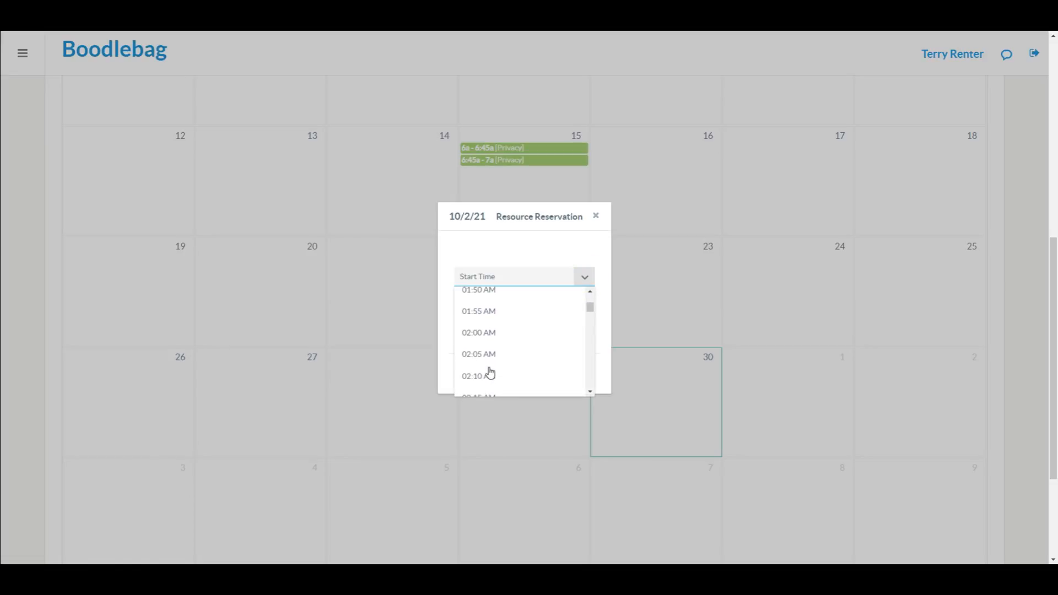
pyautogui.scroll(-6, 490, 372)
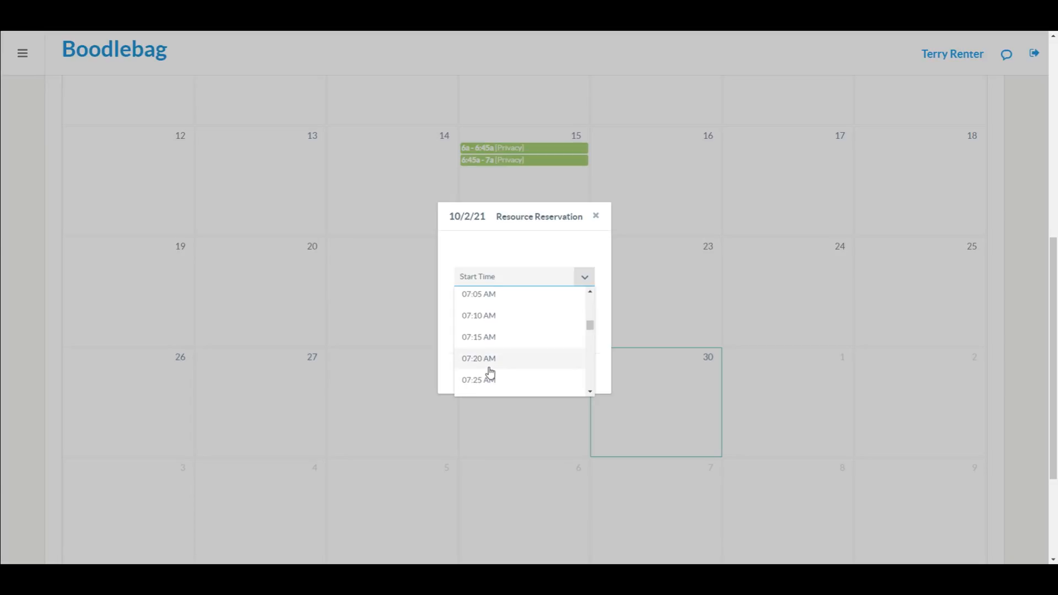
pyautogui.scroll(3, 491, 373)
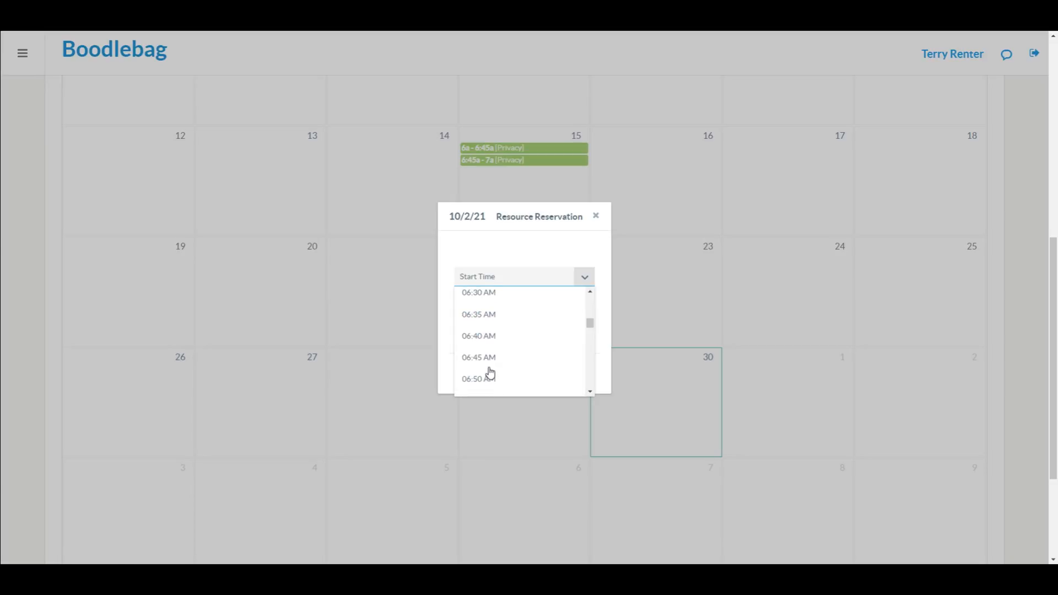
pyautogui.scroll(2, 490, 373)
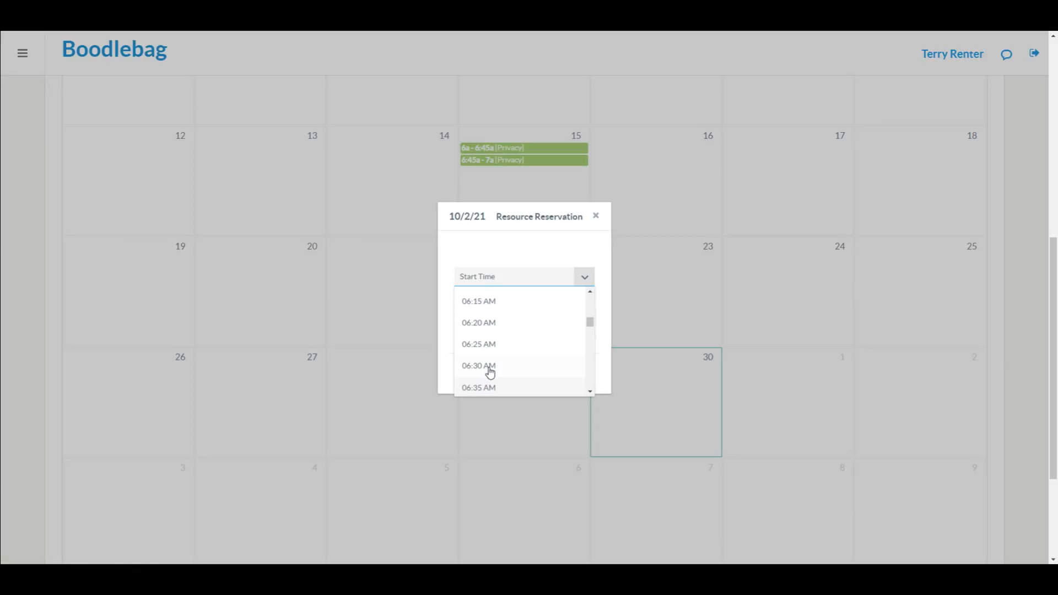
pyautogui.click(596, 216)
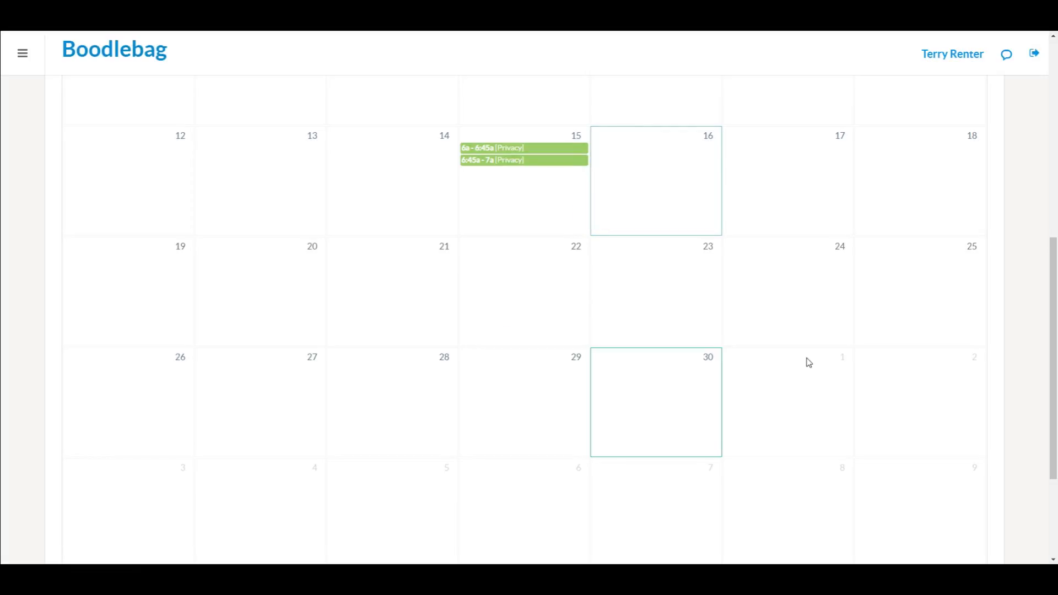
pyautogui.scroll(-2, 809, 362)
# Step: Start an October 1 reservation running from 10:00 AM to 01:00 PM
pyautogui.click(796, 296)
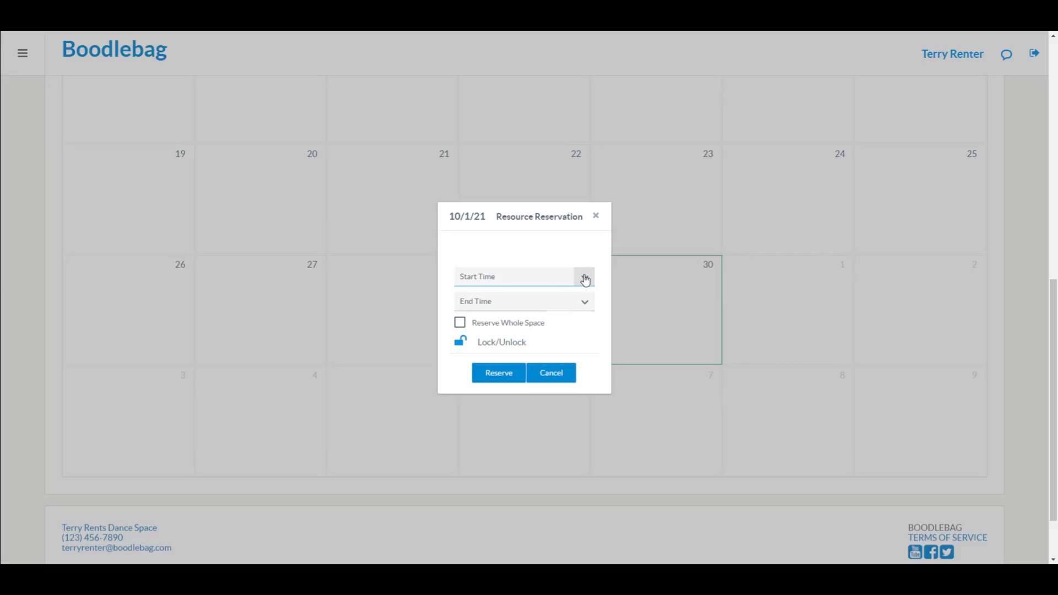
pyautogui.click(585, 277)
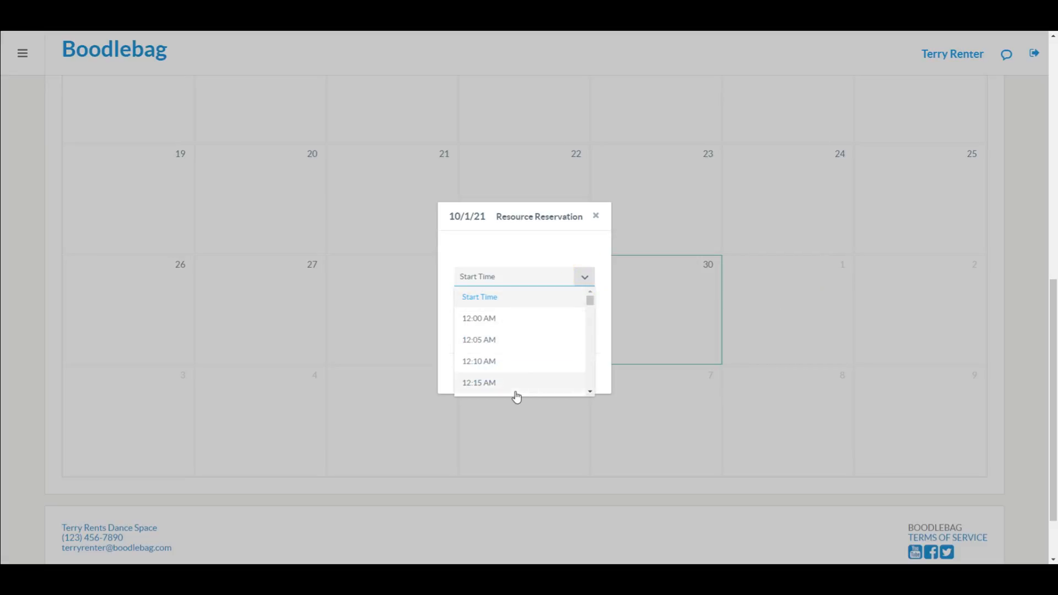
pyautogui.scroll(-20, 508, 360)
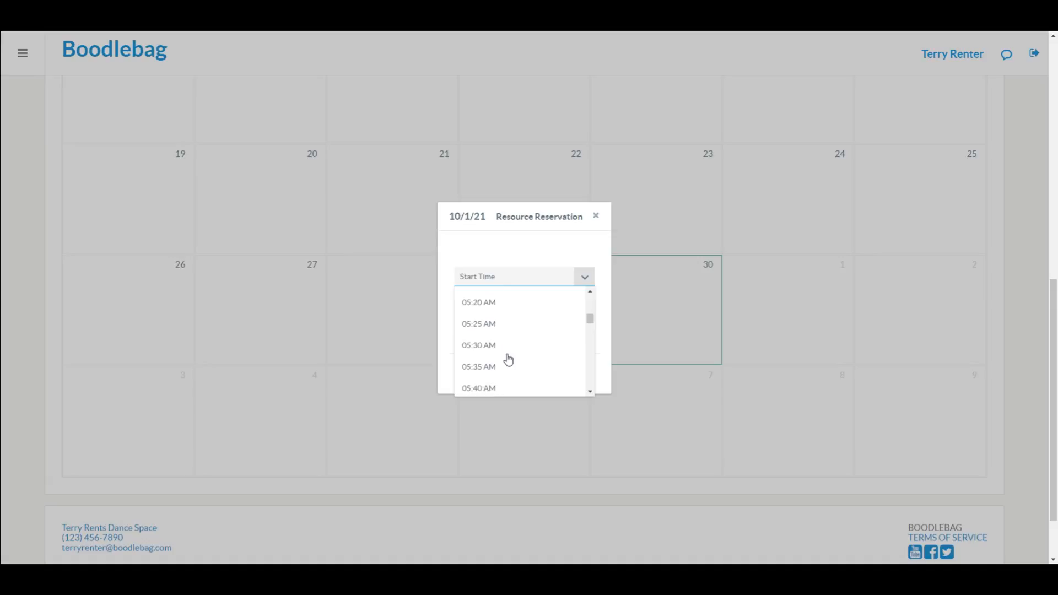
pyautogui.scroll(-18, 508, 359)
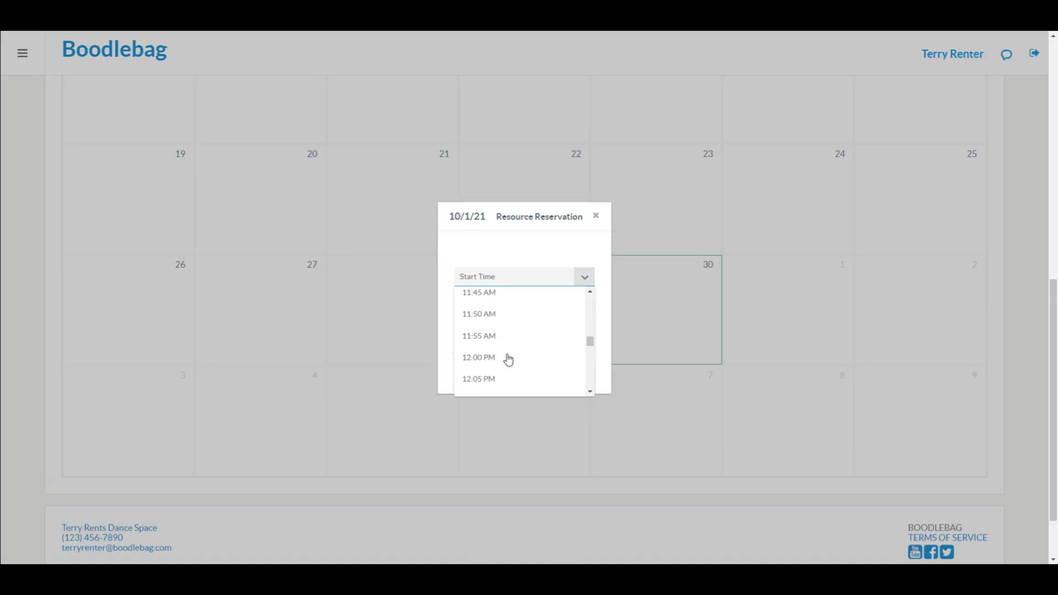
pyautogui.scroll(5, 509, 360)
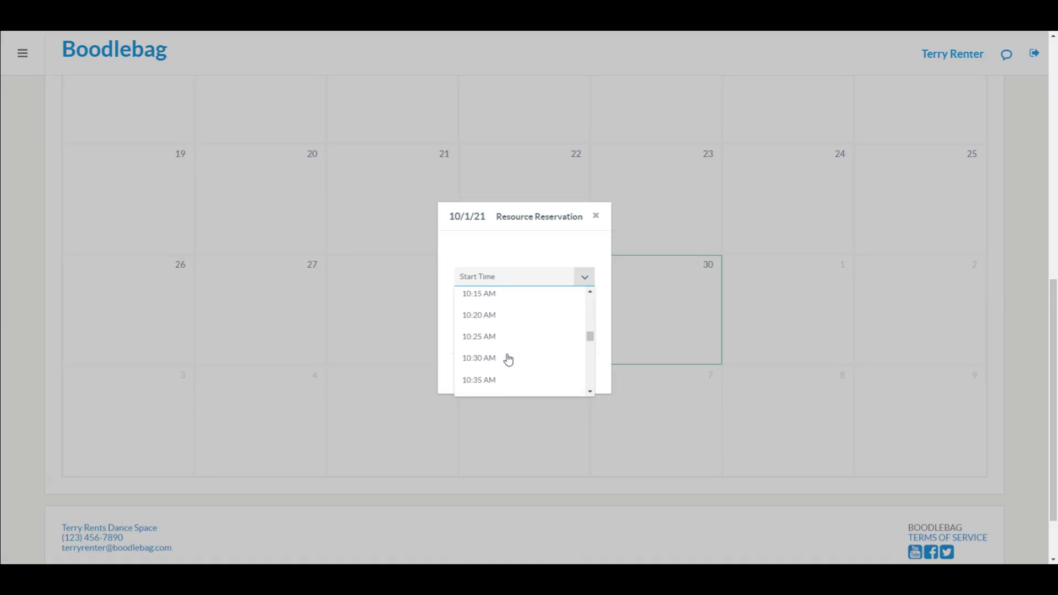
pyautogui.scroll(2, 506, 357)
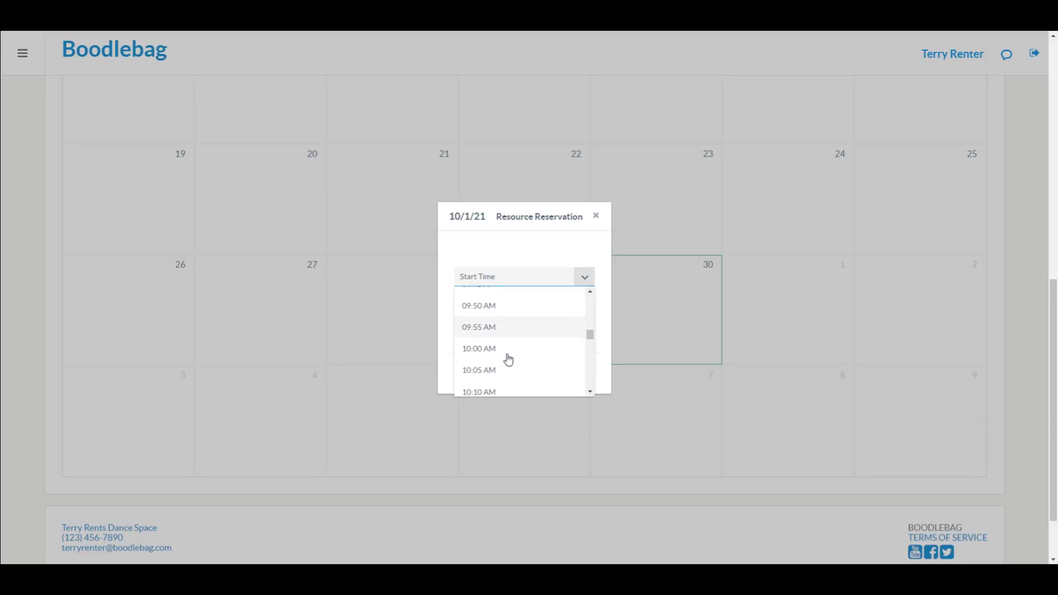
pyautogui.click(503, 353)
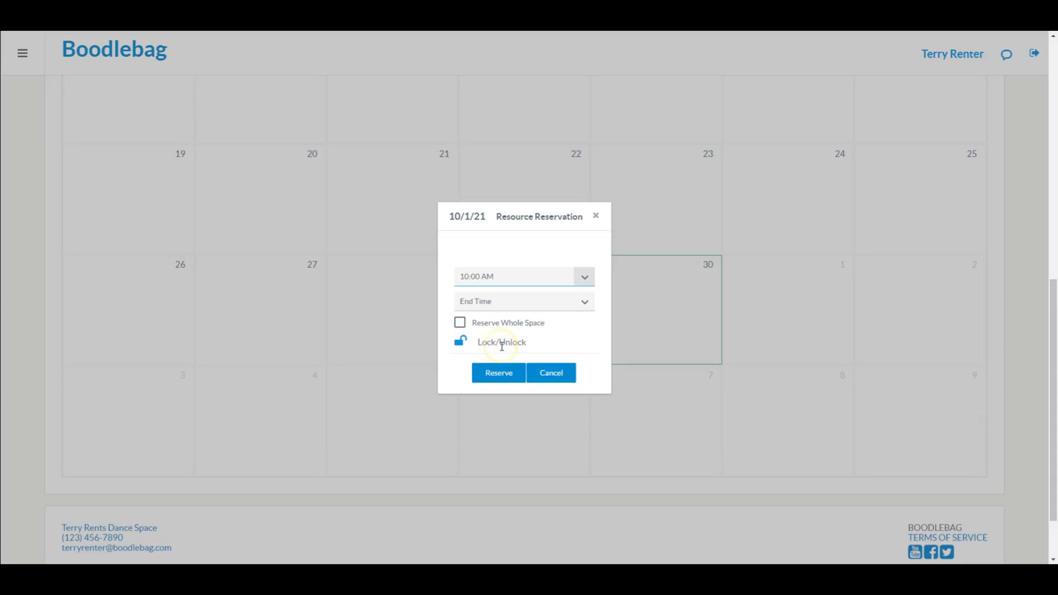
pyautogui.click(587, 304)
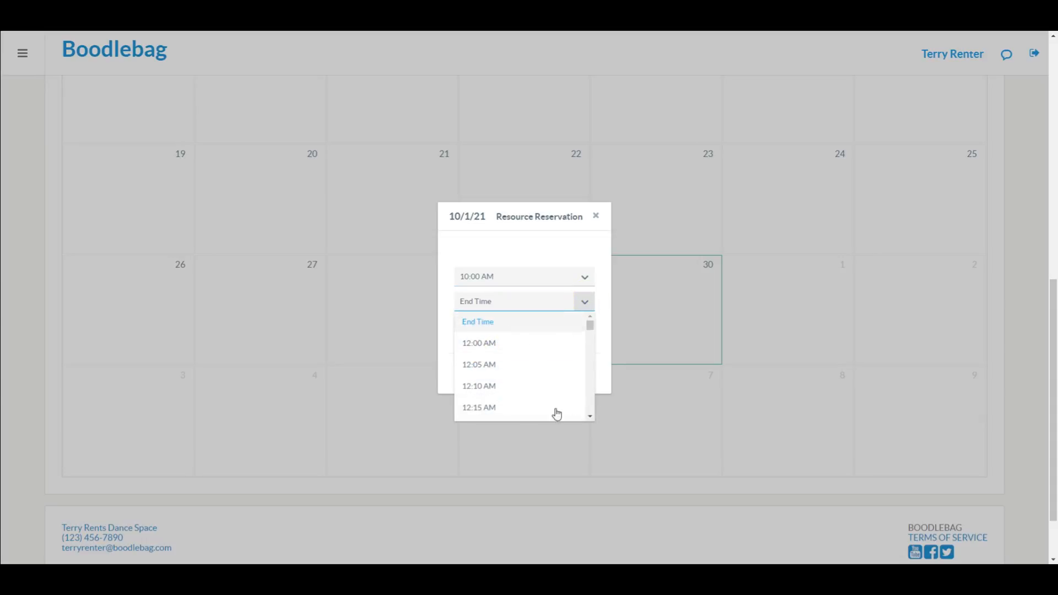
pyautogui.scroll(-20, 527, 413)
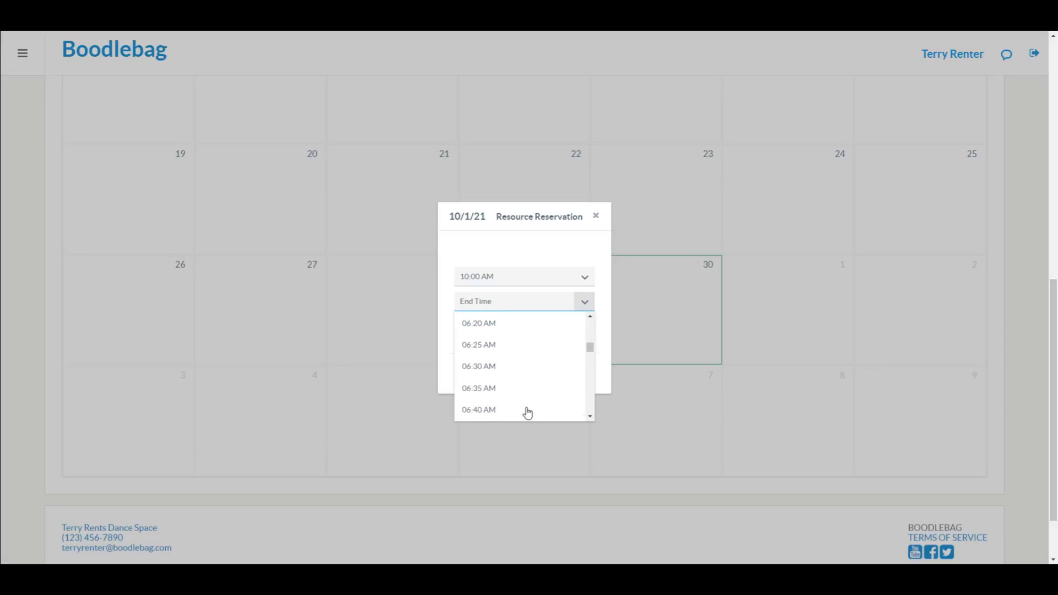
pyautogui.scroll(-18, 527, 413)
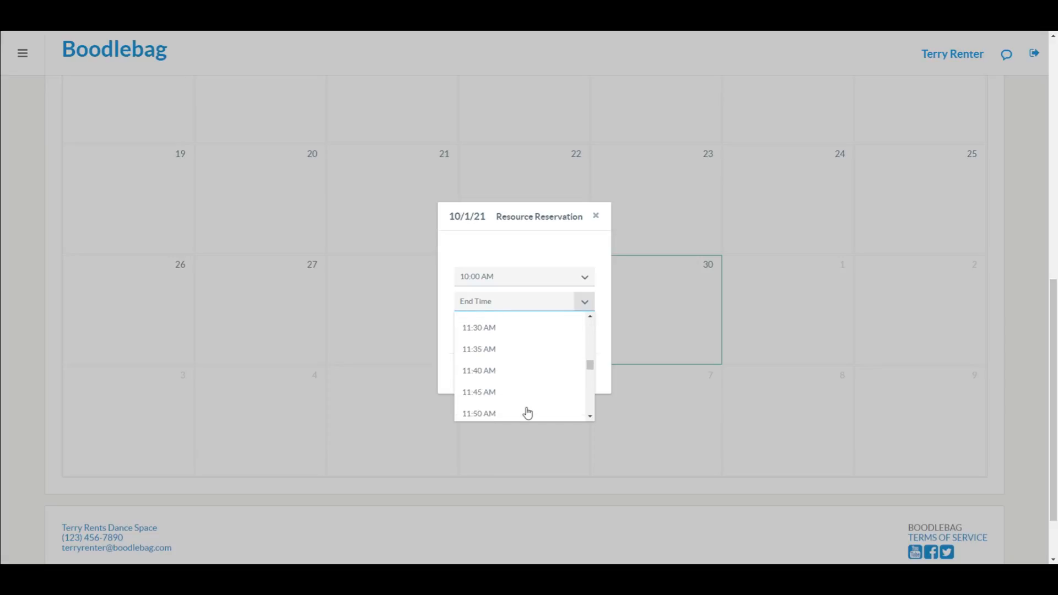
pyautogui.scroll(-4, 527, 413)
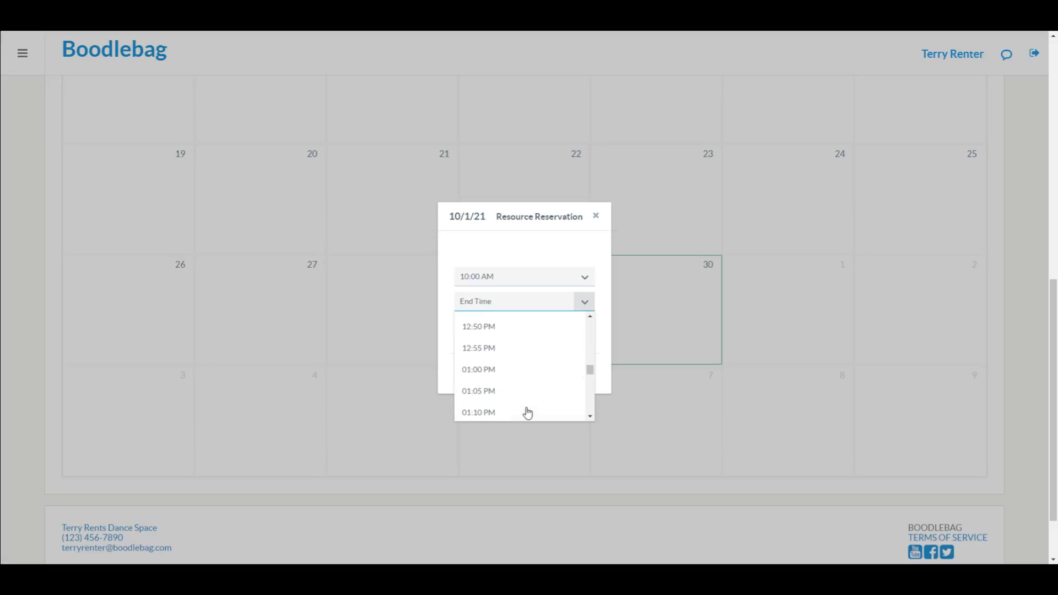
pyautogui.click(500, 370)
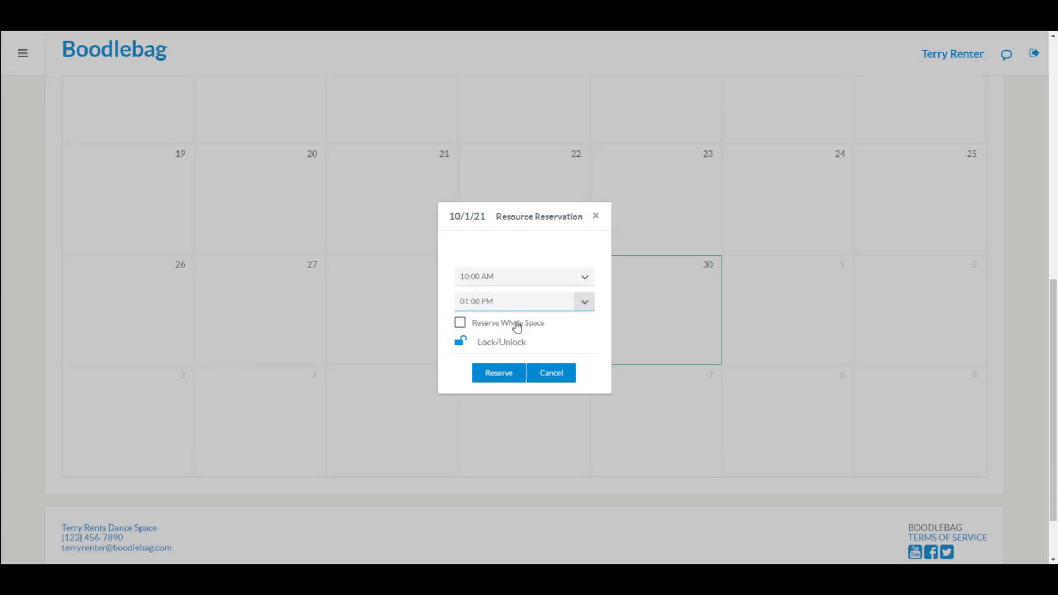
pyautogui.click(461, 324)
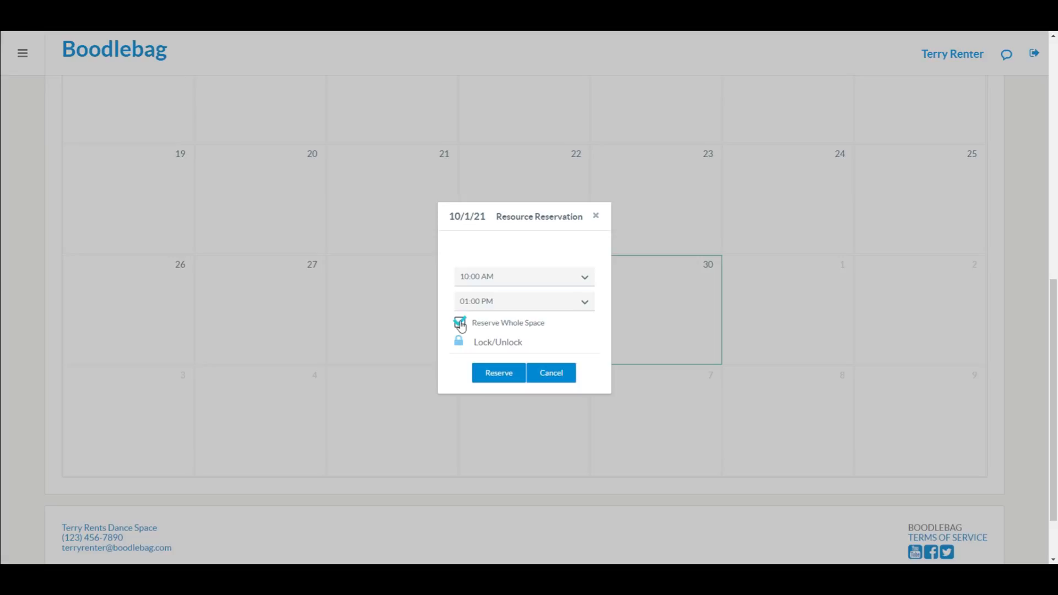
pyautogui.click(461, 324)
# Step: Lock then unlock the padlock, and reserve October 1 from 10 AM to 1 PM
pyautogui.click(460, 343)
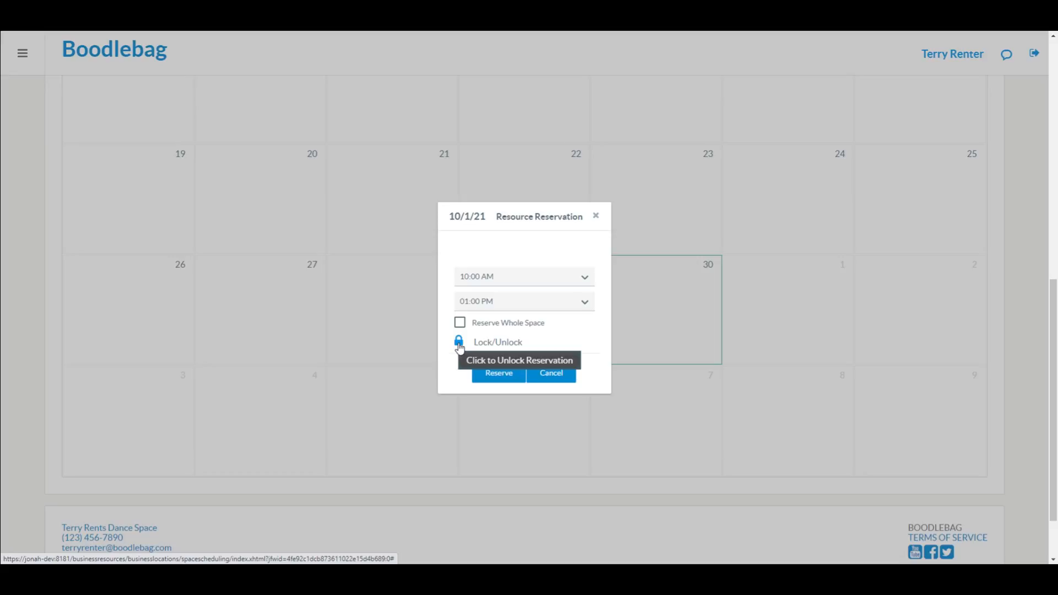
pyautogui.click(459, 344)
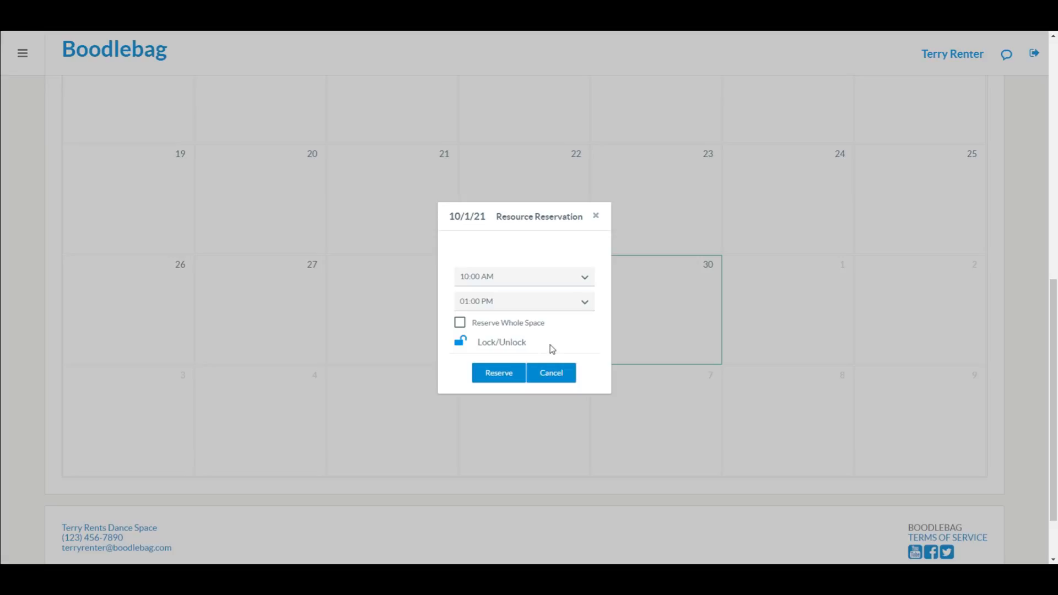
pyautogui.click(500, 371)
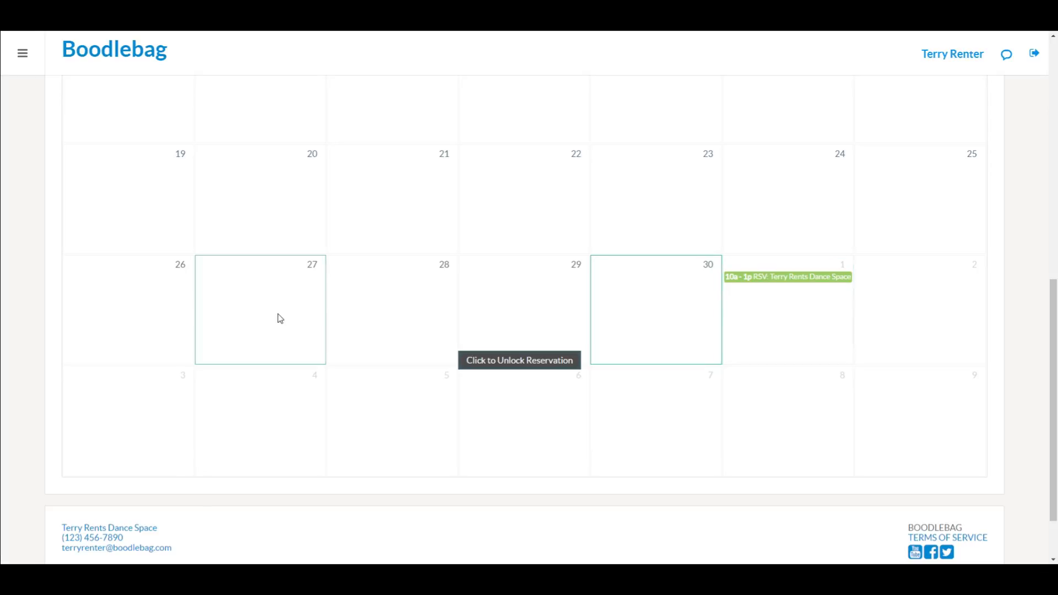
pyautogui.scroll(10, 16, 187)
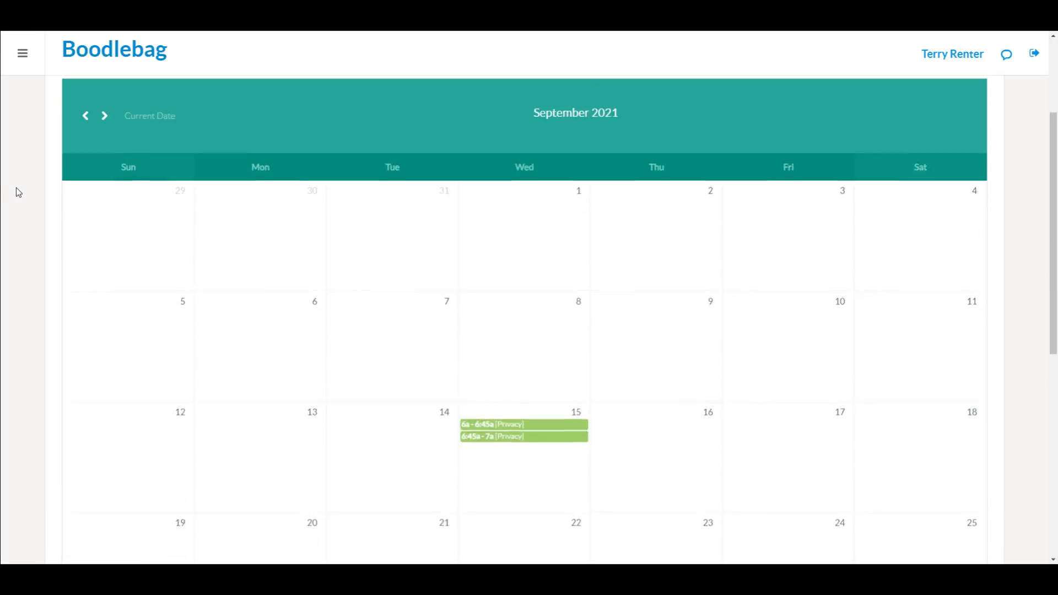
pyautogui.scroll(-3, 15, 188)
pyautogui.scroll(-5, 15, 188)
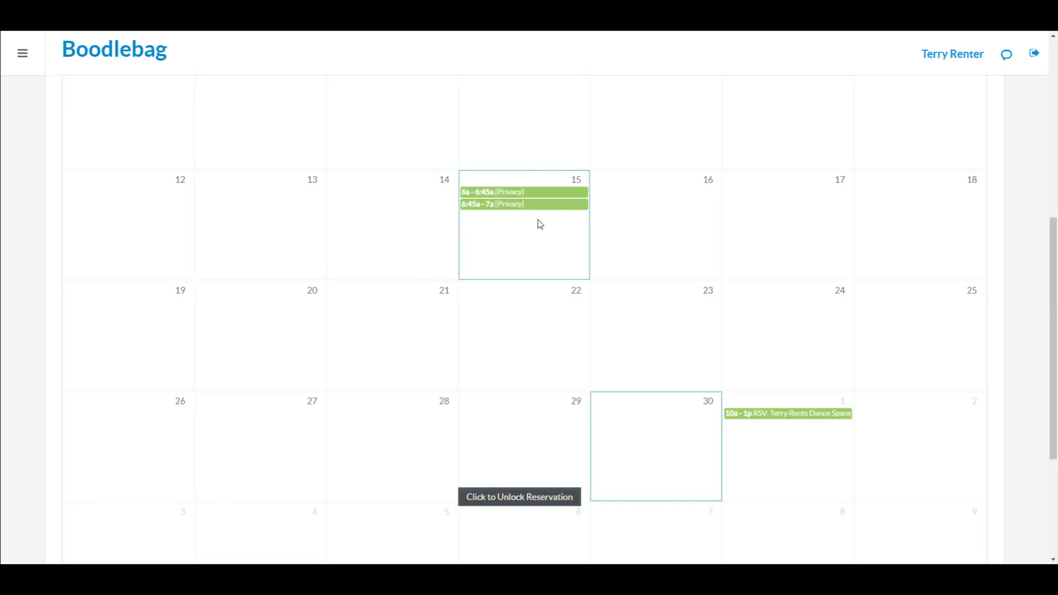
pyautogui.scroll(5, 33, 154)
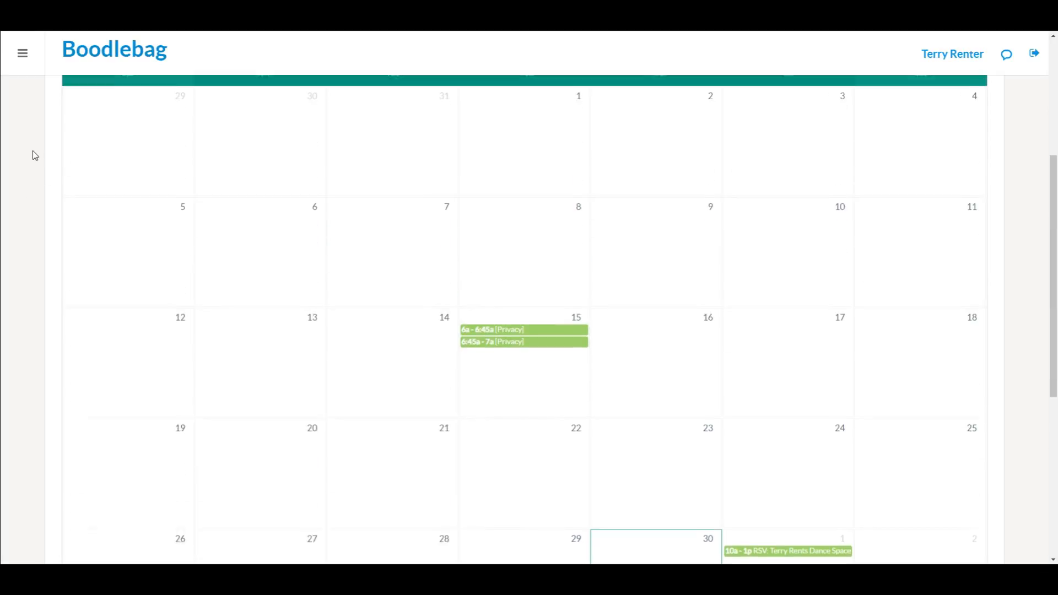
pyautogui.scroll(3, 32, 154)
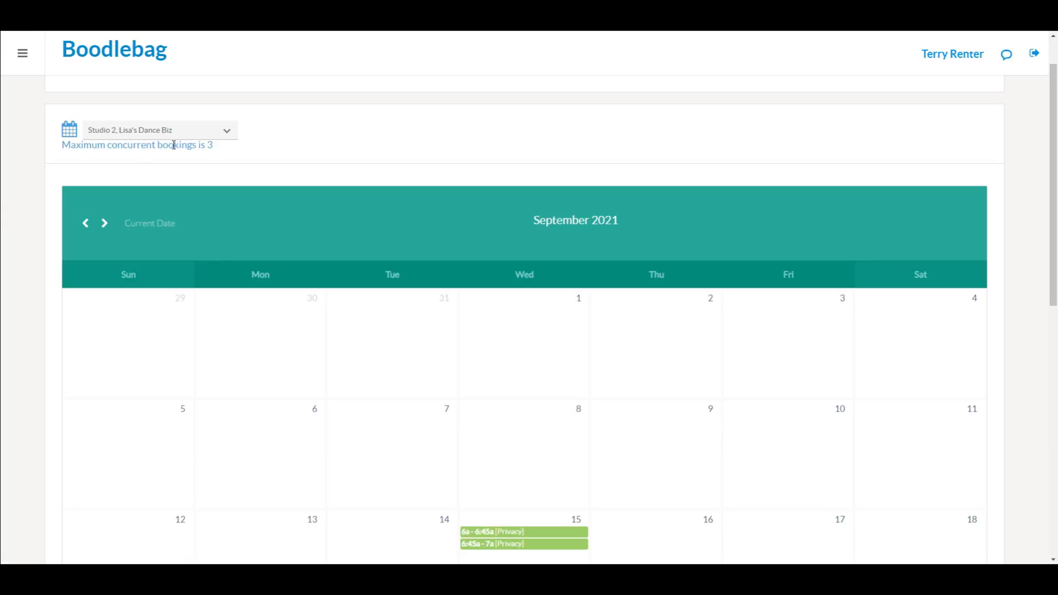
pyautogui.scroll(-9, 26, 252)
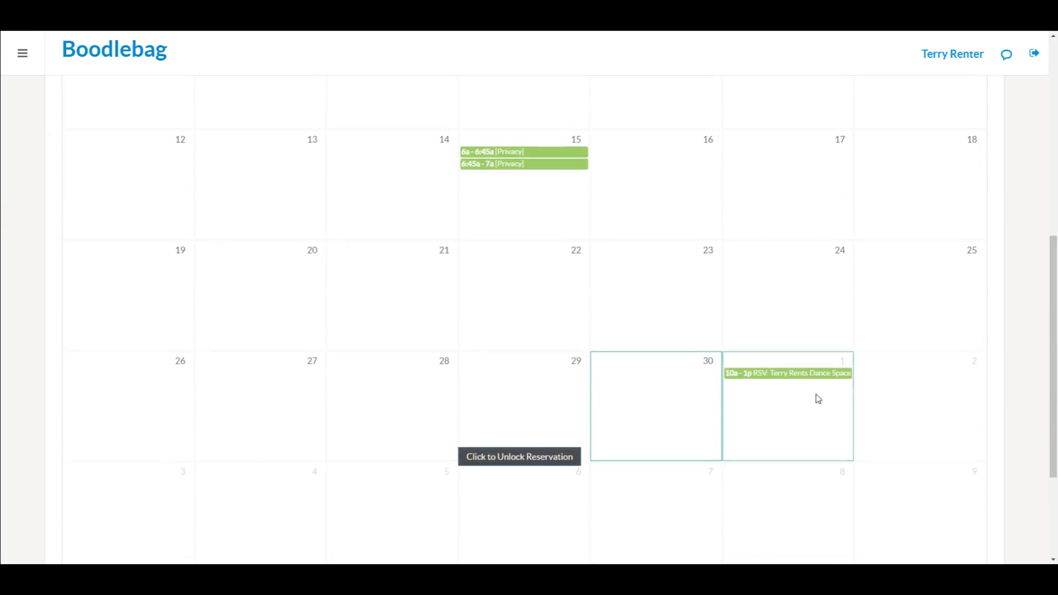
# Step: Remove the 10a–1p October 1 reservation and confirm the deletion
pyautogui.click(842, 379)
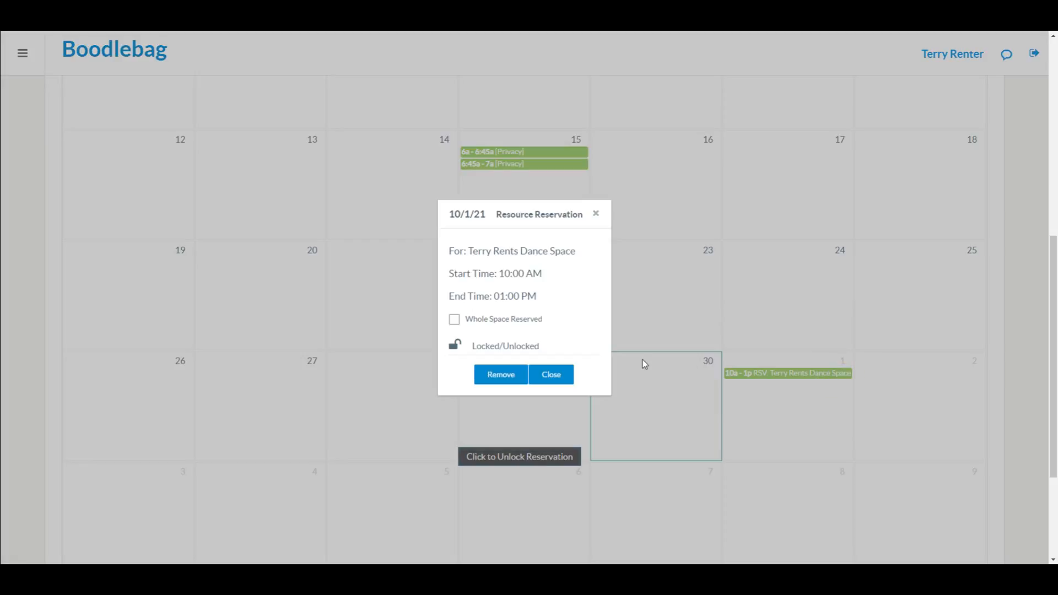
pyautogui.click(508, 381)
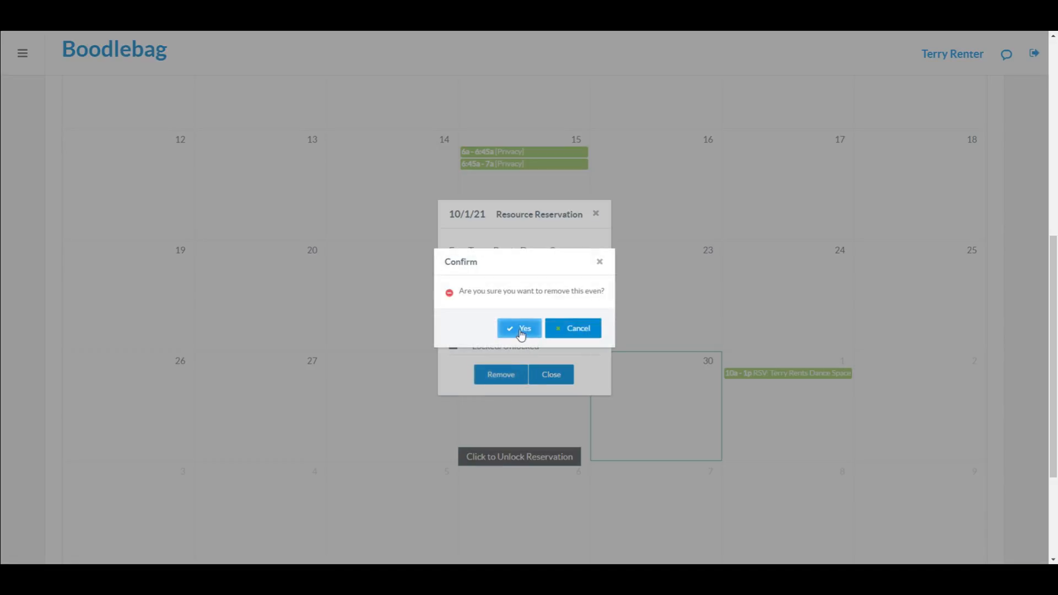
pyautogui.click(520, 330)
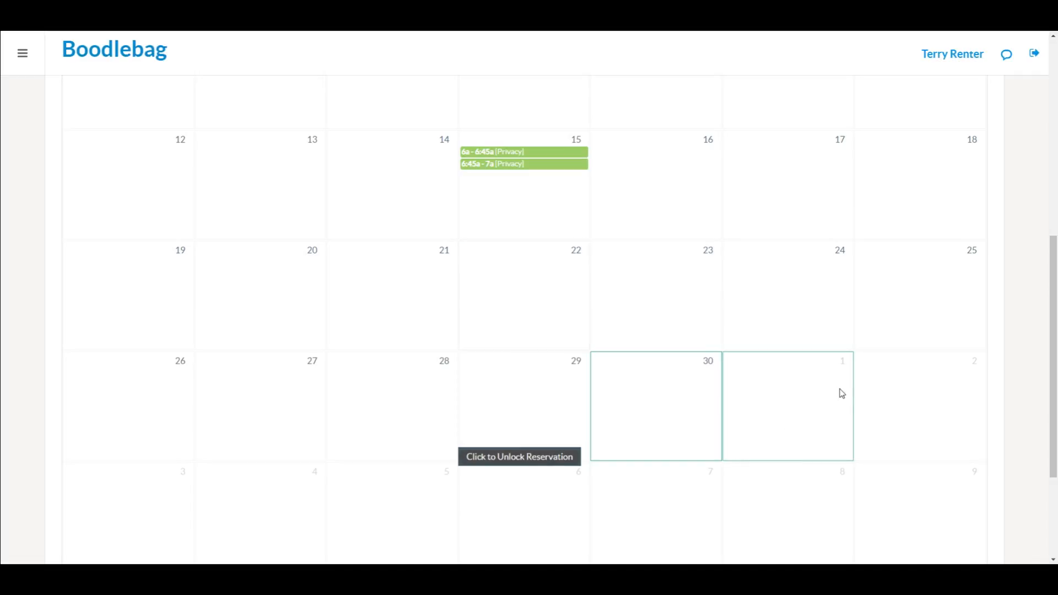
# Step: Start a new October 1 reservation with a 07:00 AM start time
pyautogui.rightClick(809, 386)
pyautogui.click(763, 373)
pyautogui.click(763, 373)
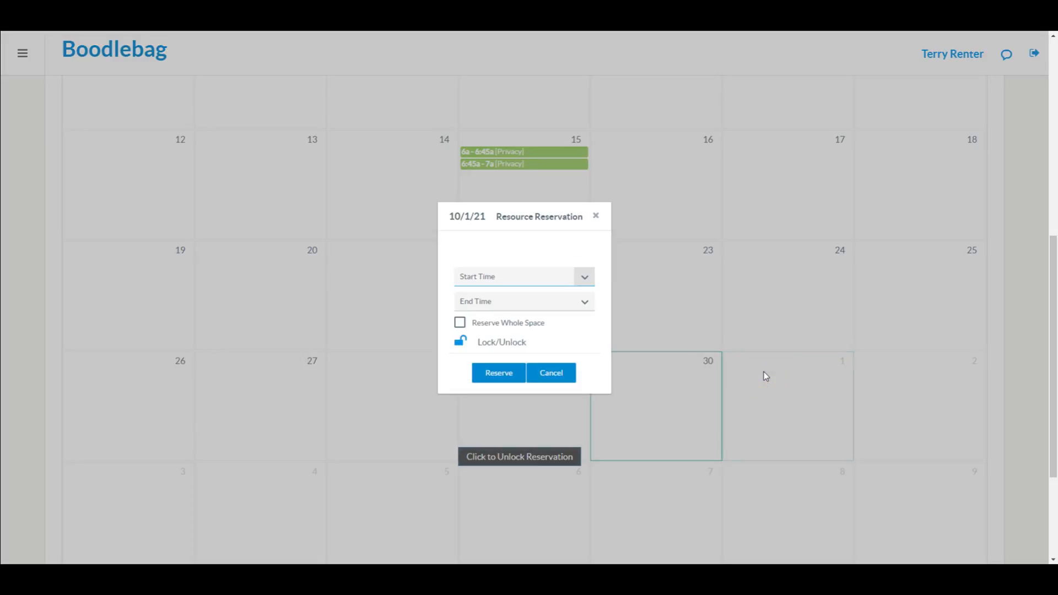
pyautogui.click(522, 275)
pyautogui.scroll(-12, 519, 344)
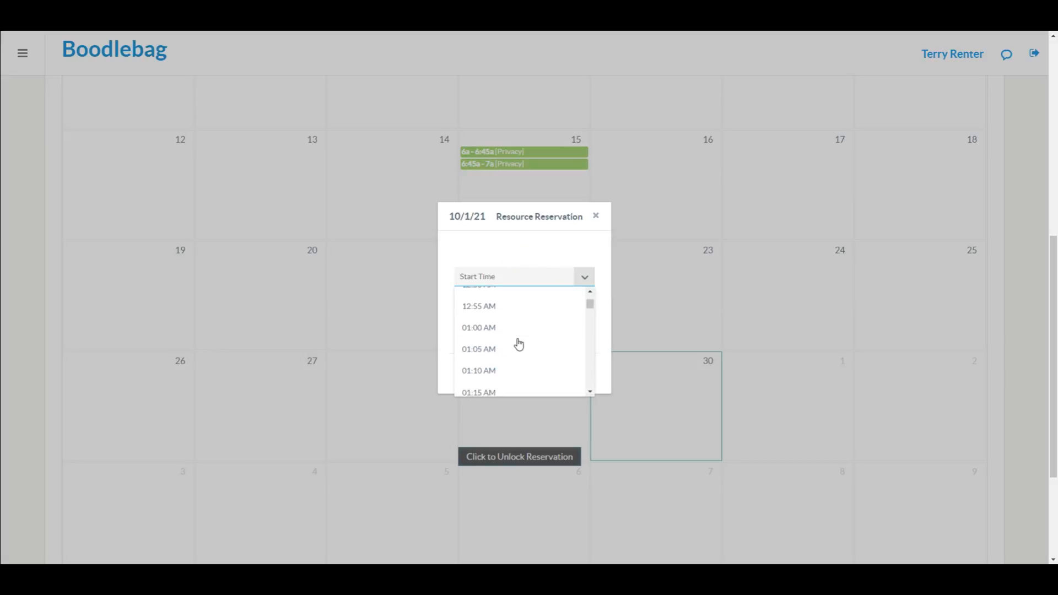
pyautogui.scroll(-10, 519, 344)
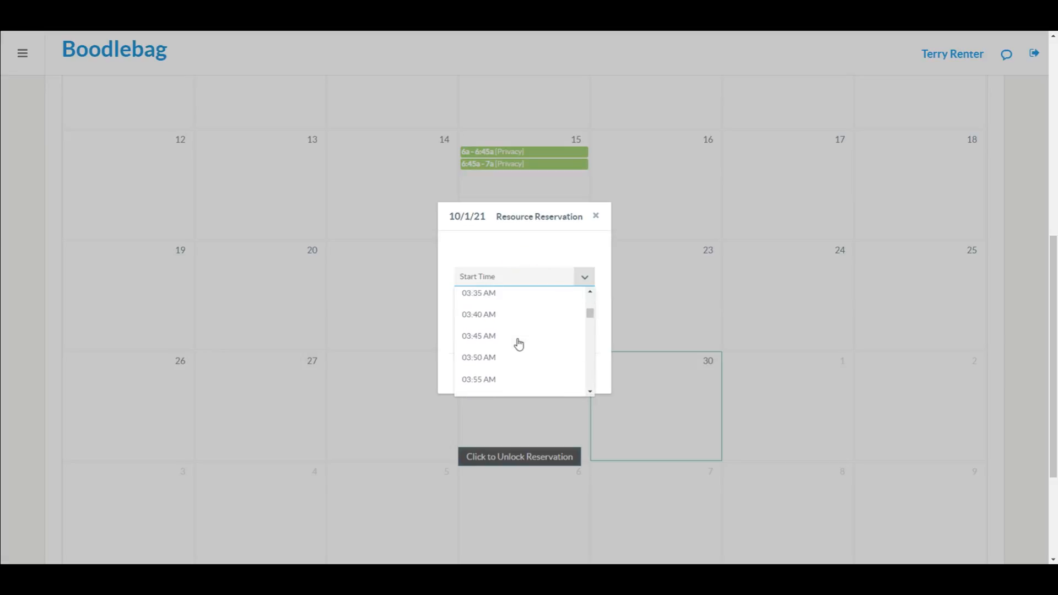
pyautogui.scroll(-4, 519, 344)
pyautogui.scroll(-3, 519, 344)
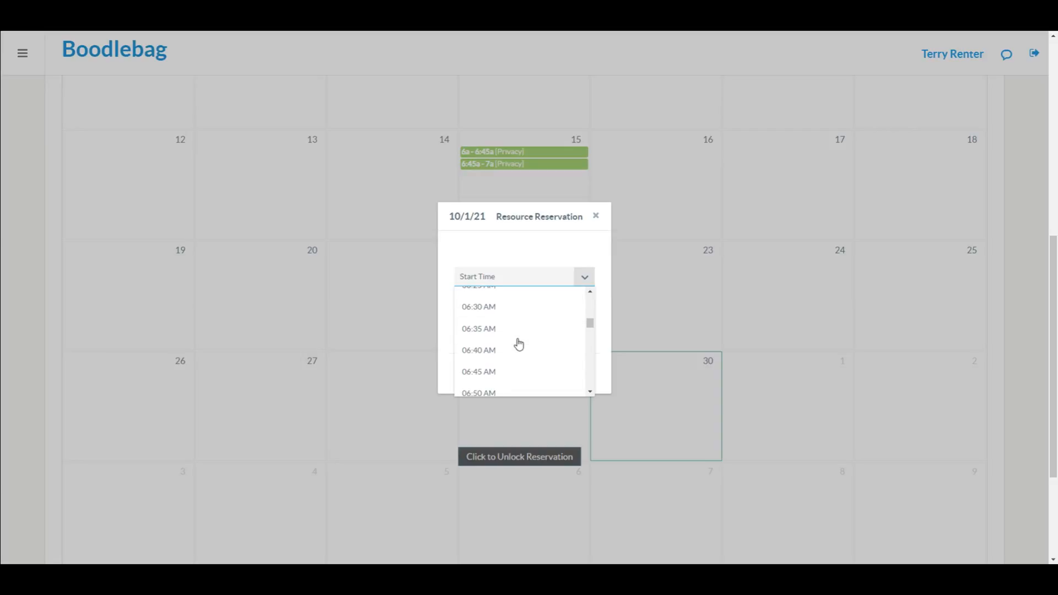
pyautogui.scroll(-1, 519, 344)
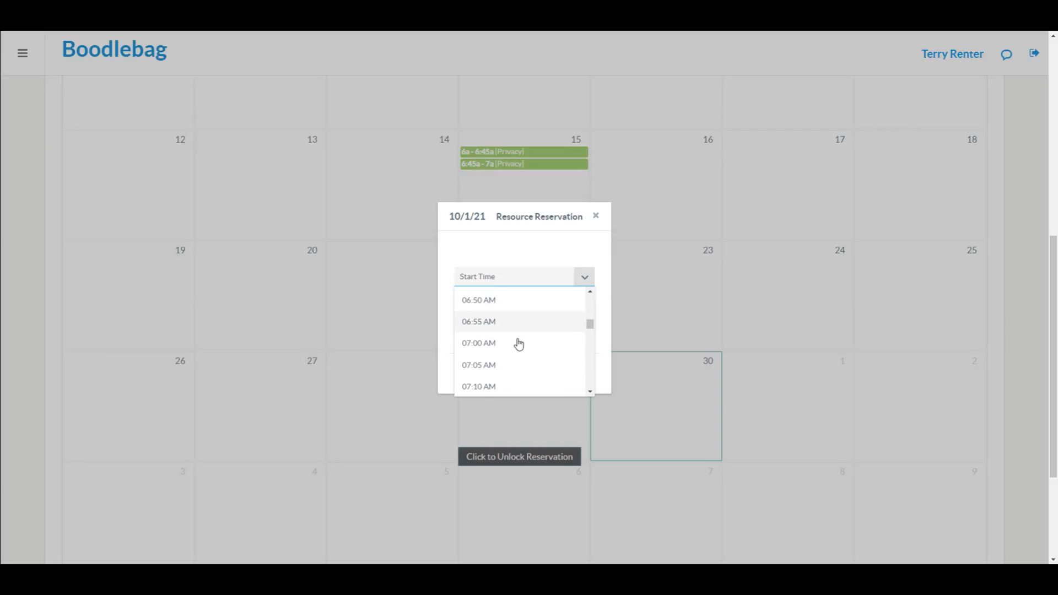
pyautogui.click(518, 344)
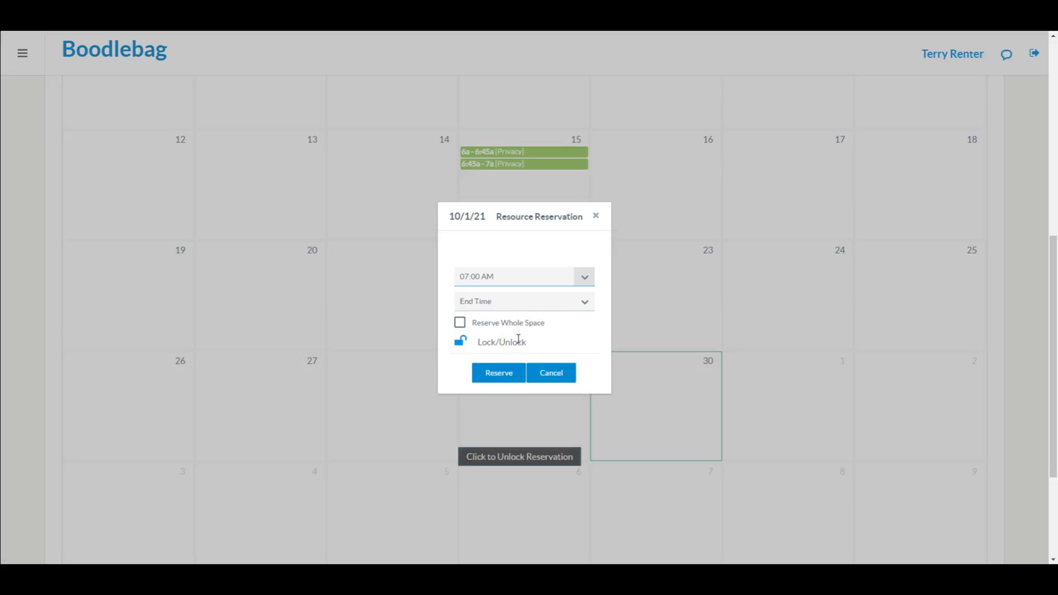
# Step: Set the end time to 08:00 AM and reserve the 7–8 AM slot
pyautogui.click(585, 305)
pyautogui.scroll(-20, 524, 381)
pyautogui.scroll(-2, 527, 382)
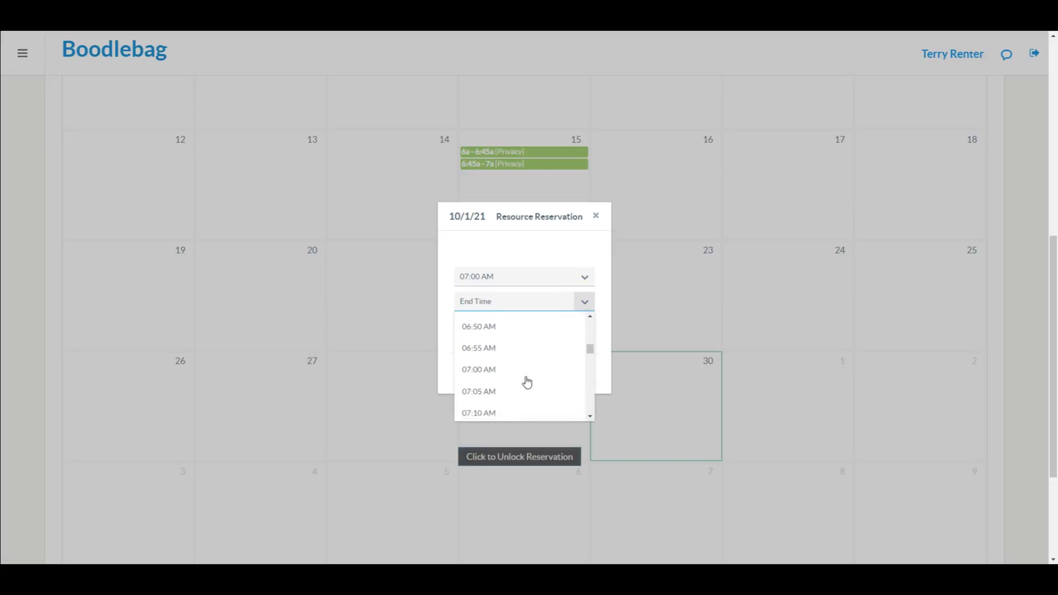
pyautogui.scroll(-6, 518, 366)
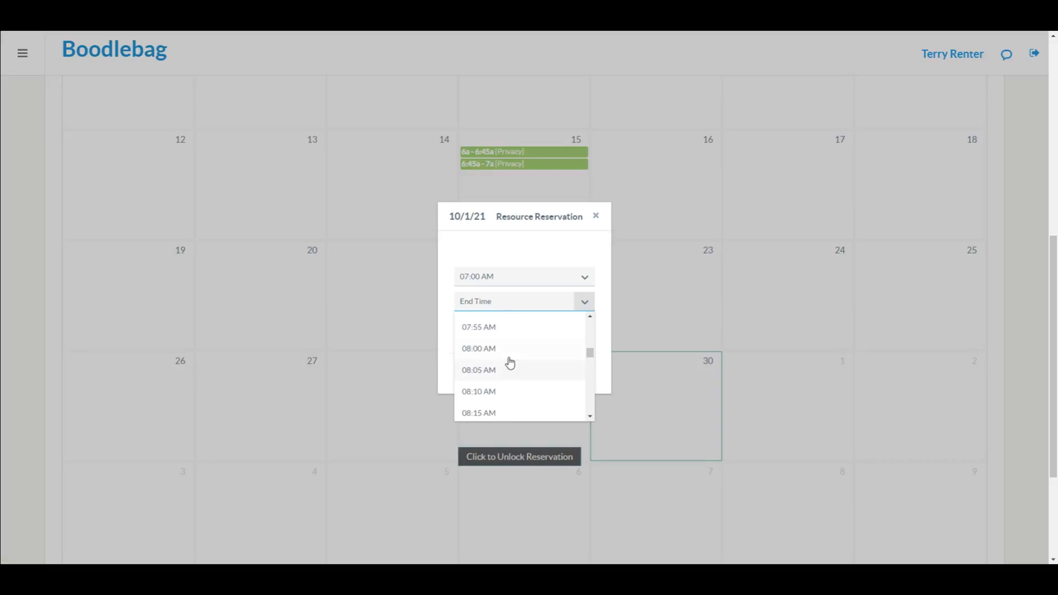
pyautogui.click(507, 357)
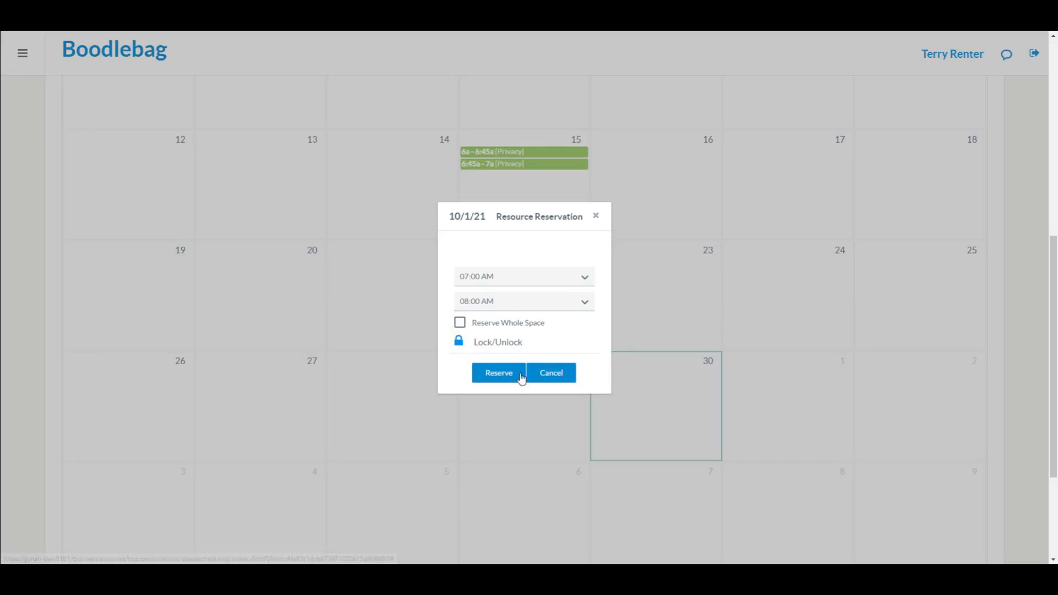
pyautogui.click(504, 375)
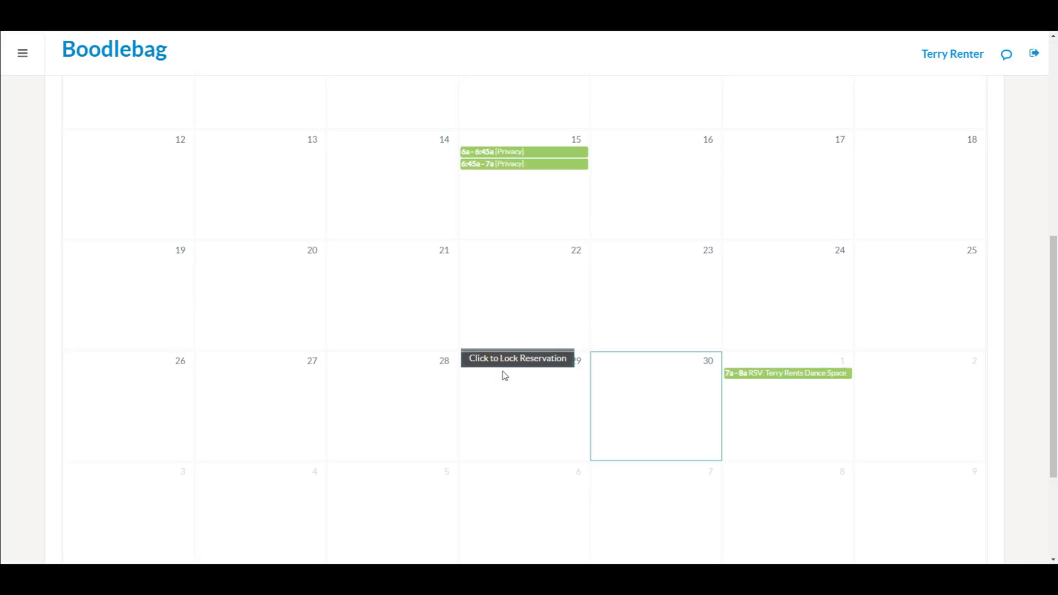
pyautogui.rightClick(786, 425)
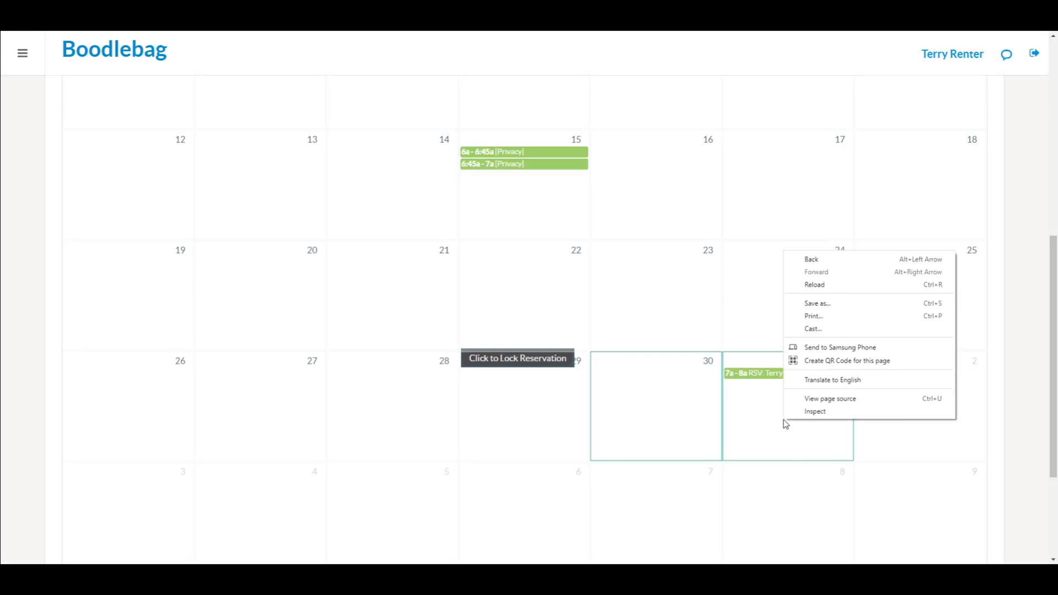
pyautogui.click(761, 419)
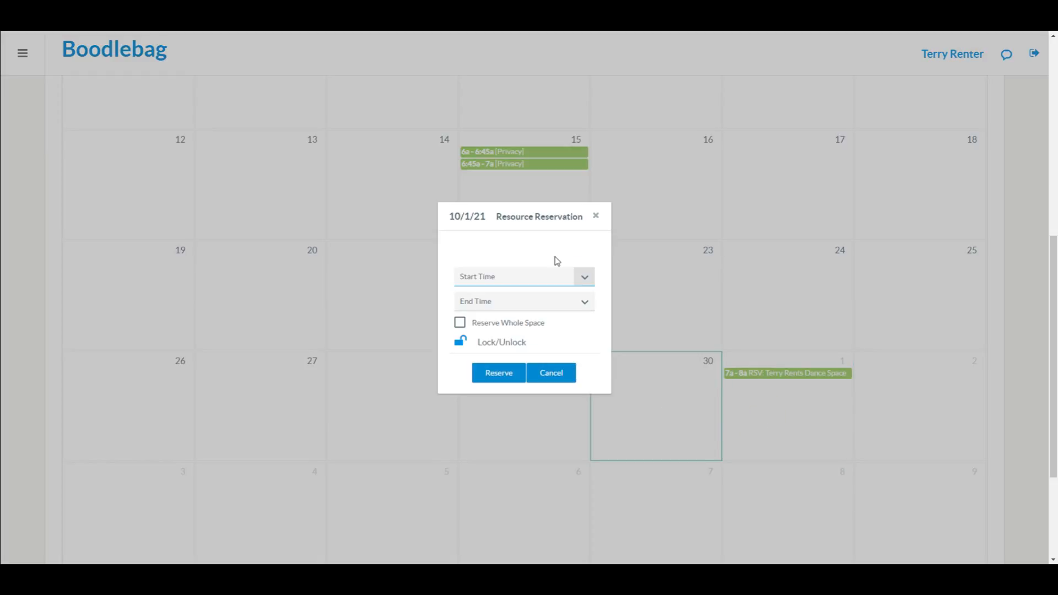
pyautogui.click(536, 279)
pyautogui.scroll(-20, 519, 359)
pyautogui.scroll(-6, 520, 359)
pyautogui.scroll(-2, 520, 358)
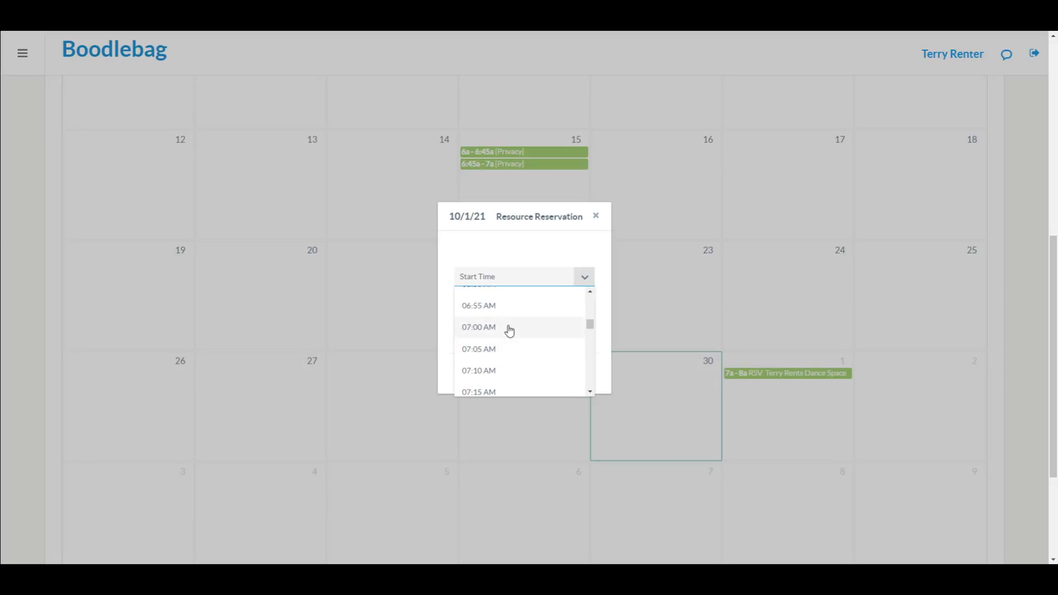
pyautogui.click(510, 330)
pyautogui.click(545, 304)
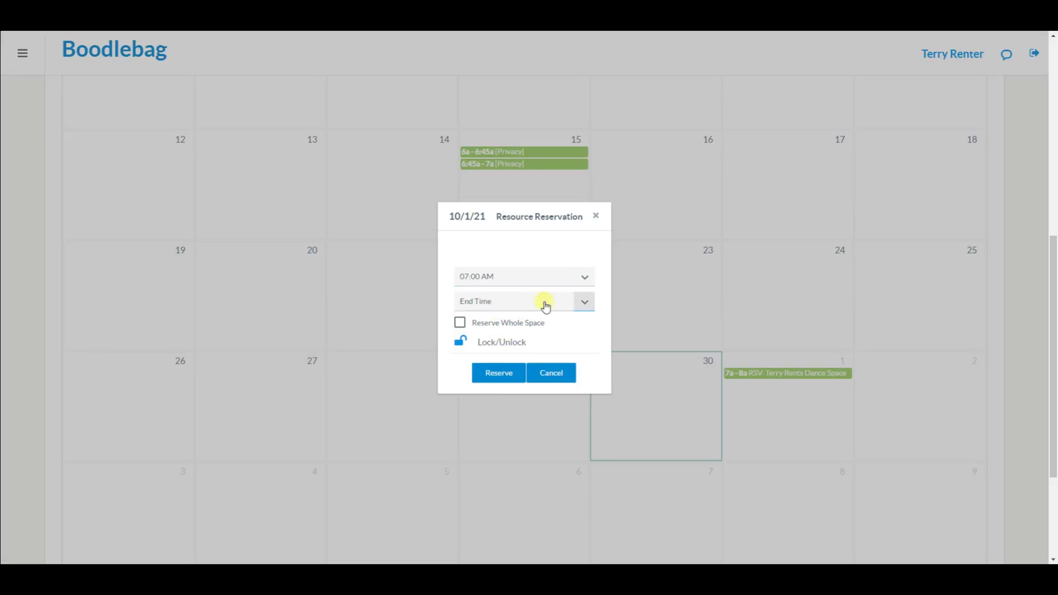
pyautogui.scroll(-5, 522, 396)
pyautogui.scroll(-14, 523, 397)
pyautogui.scroll(-7, 523, 397)
pyautogui.scroll(-3, 523, 397)
pyautogui.click(500, 353)
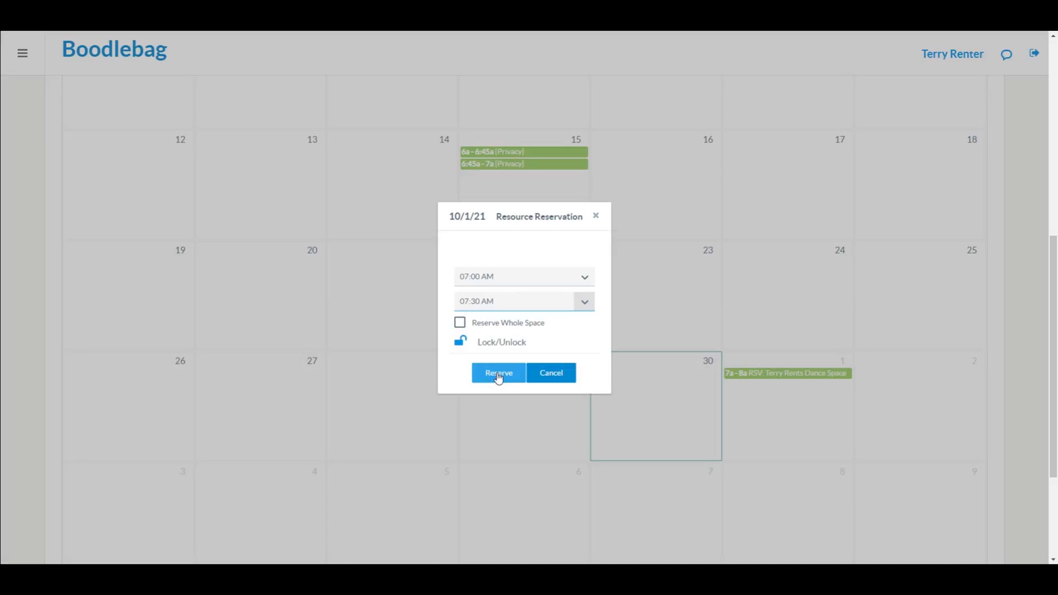
pyautogui.click(551, 373)
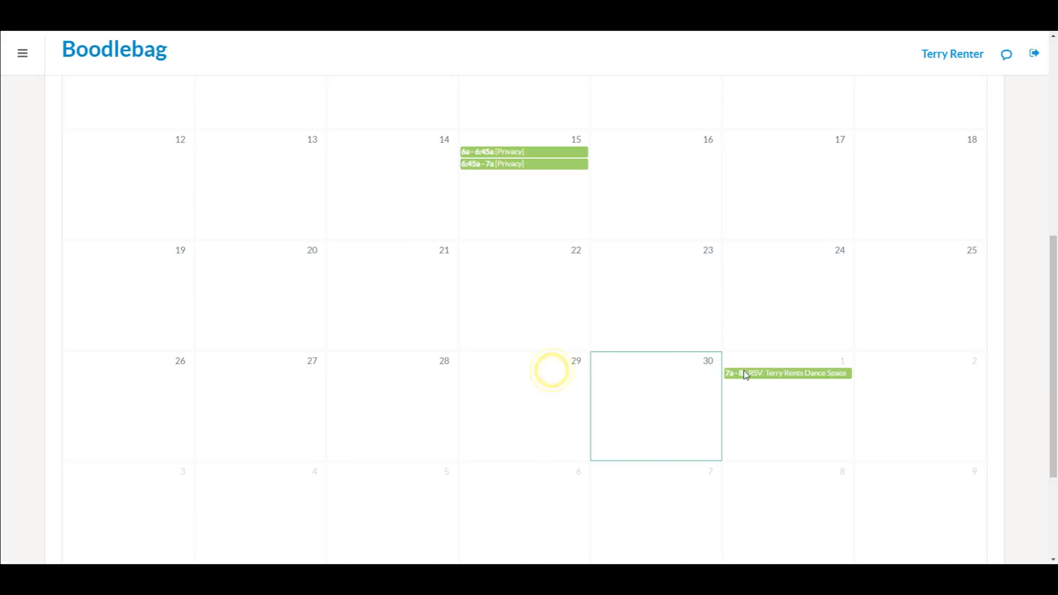
# Step: Remove the 7a–8a October 1 reservation and confirm the deletion
pyautogui.click(764, 374)
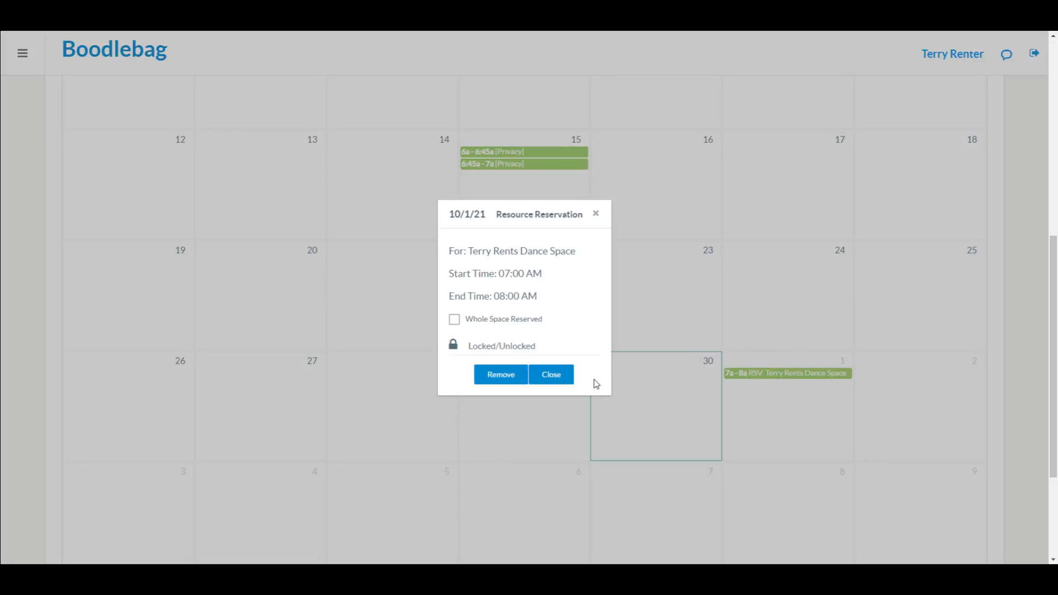
pyautogui.click(504, 374)
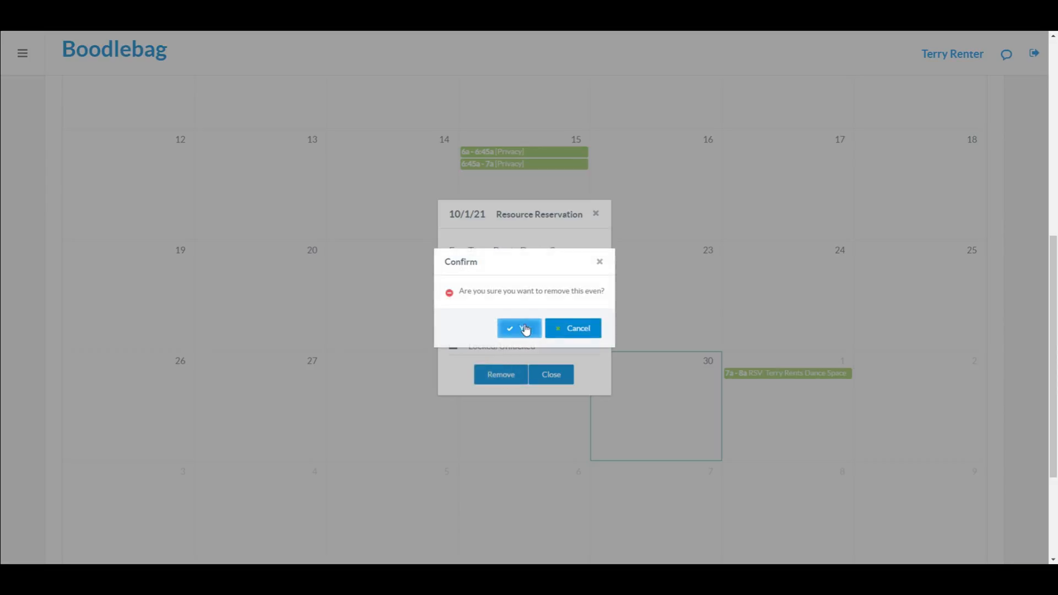
pyautogui.click(525, 328)
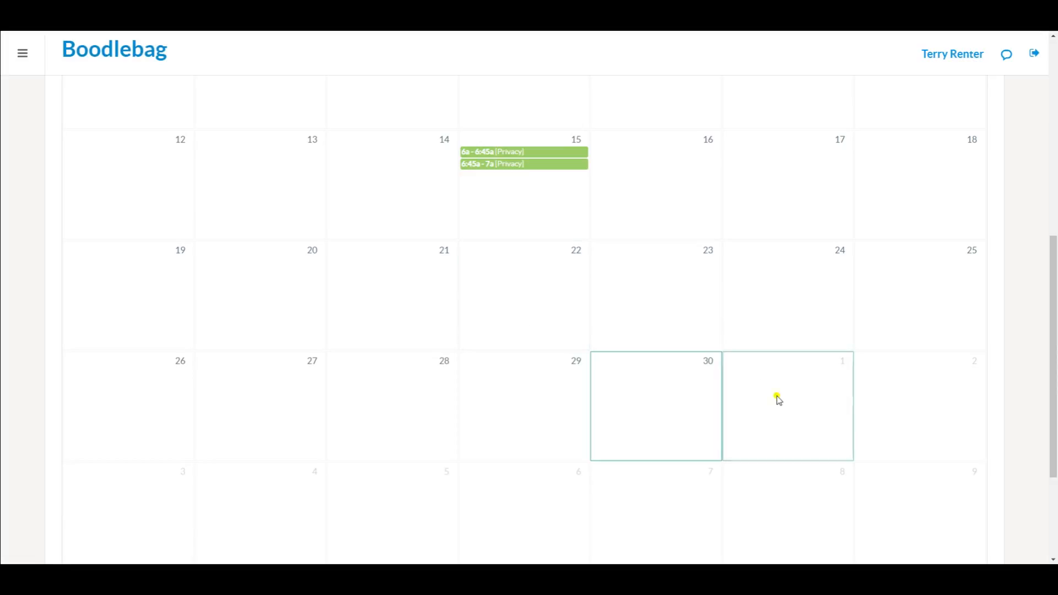
pyautogui.click(777, 397)
# Step: Reserve the whole space on October 1 from 02:00 AM to 03:00 AM
pyautogui.click(582, 282)
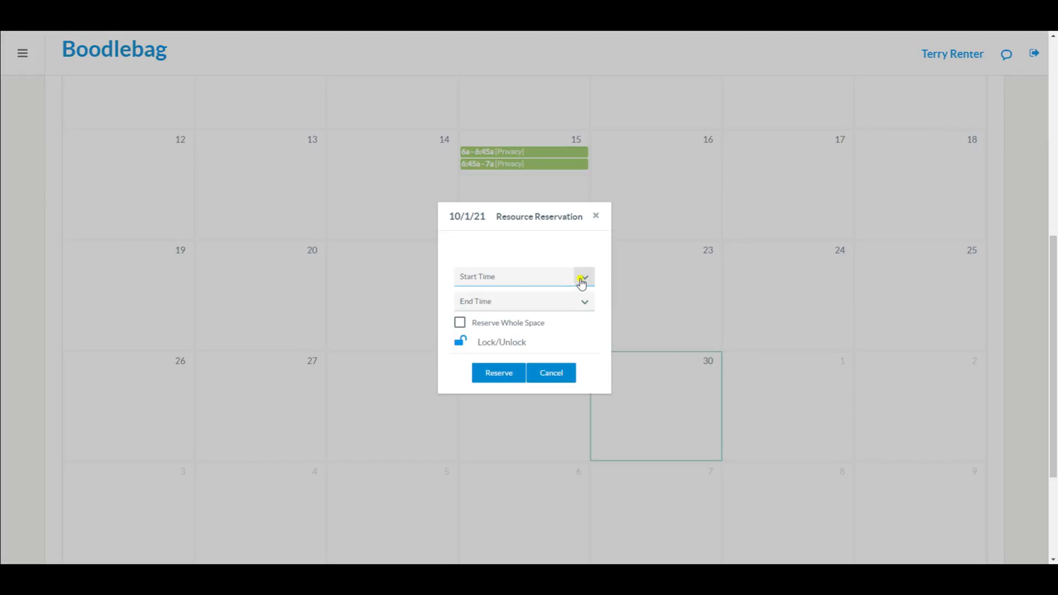
pyautogui.scroll(-10, 503, 369)
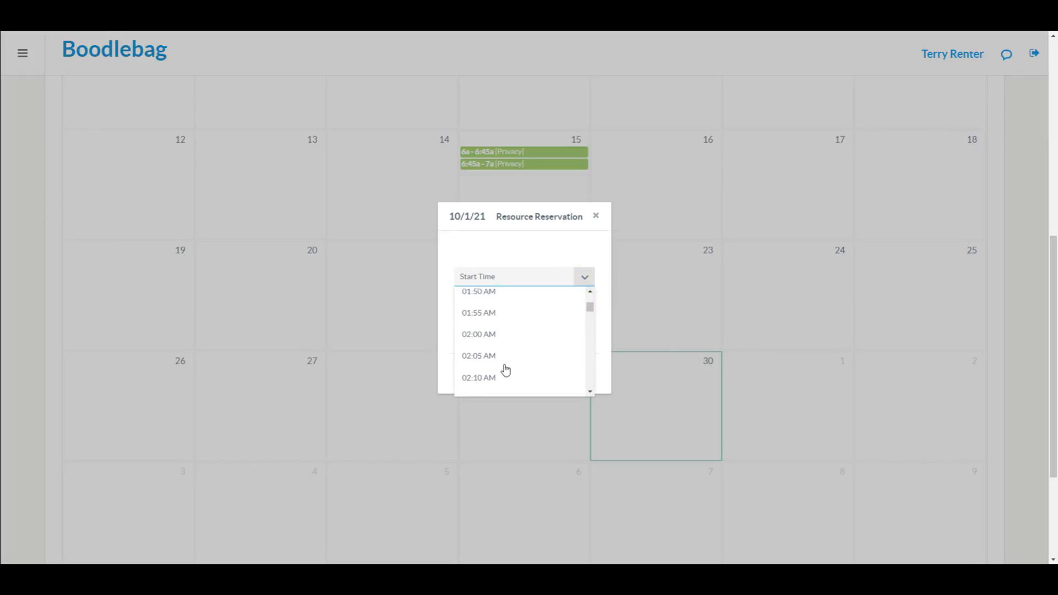
pyautogui.scroll(1, 488, 301)
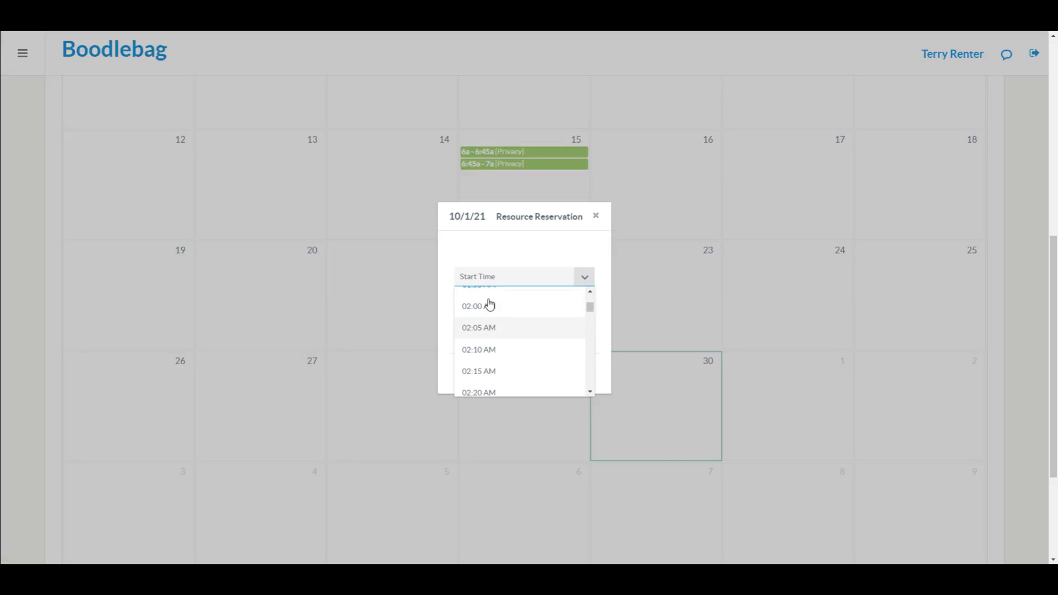
pyautogui.click(489, 315)
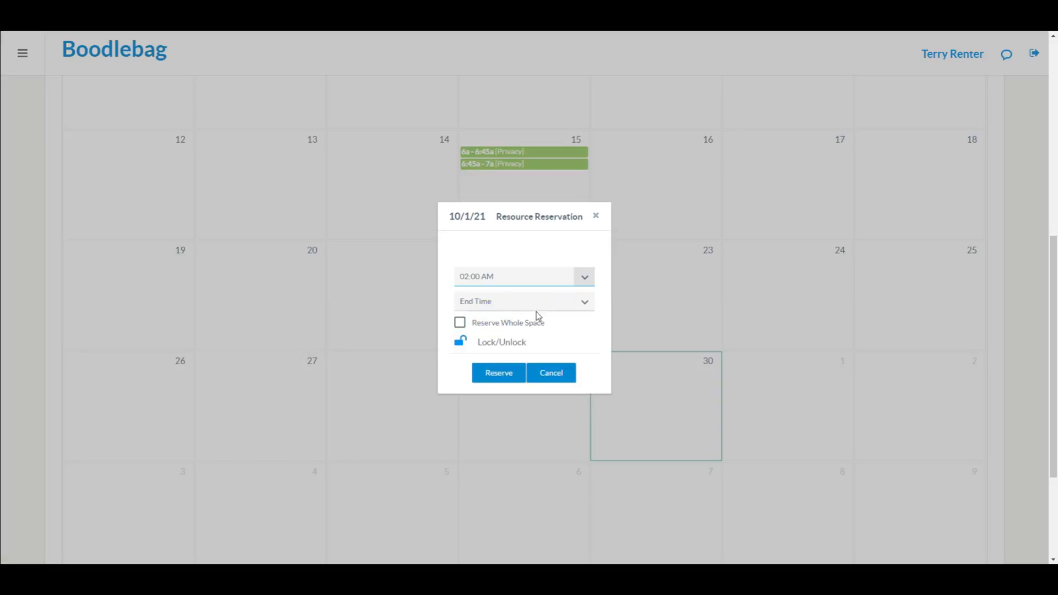
pyautogui.click(552, 301)
pyautogui.scroll(-12, 543, 370)
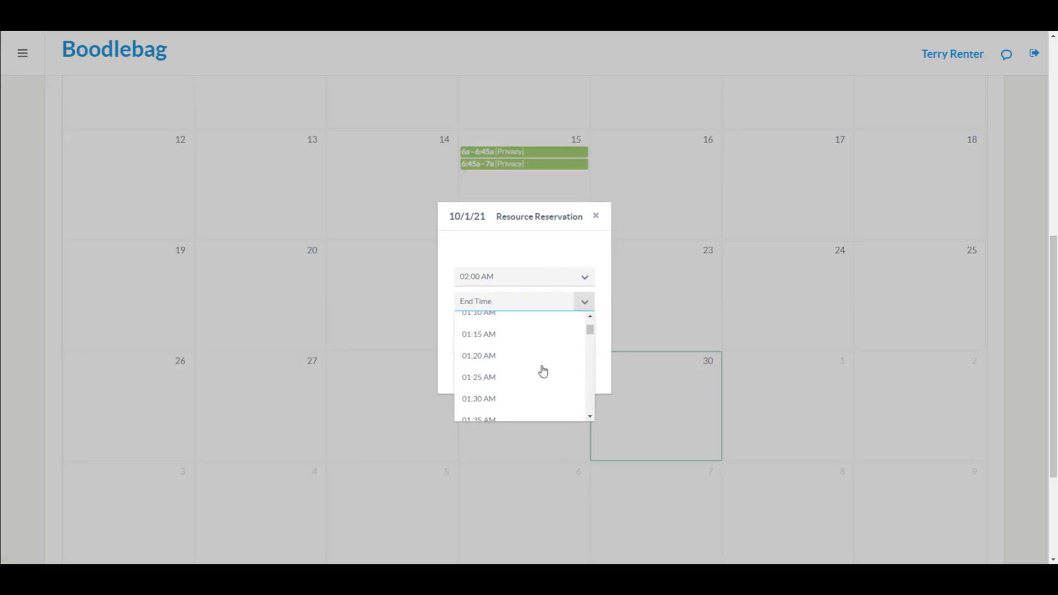
pyautogui.scroll(1, 543, 371)
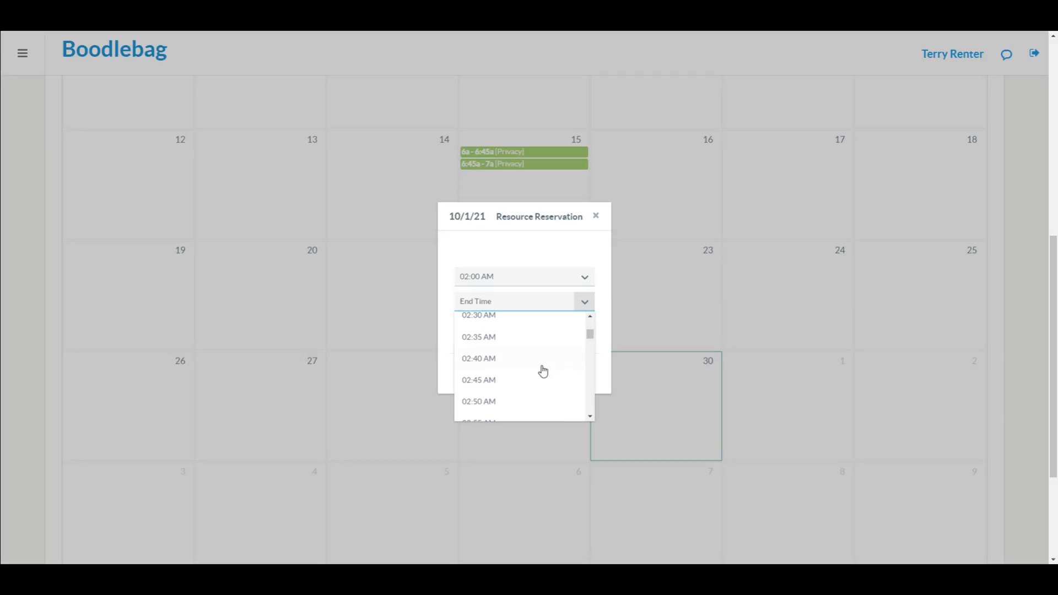
pyautogui.scroll(-1, 543, 370)
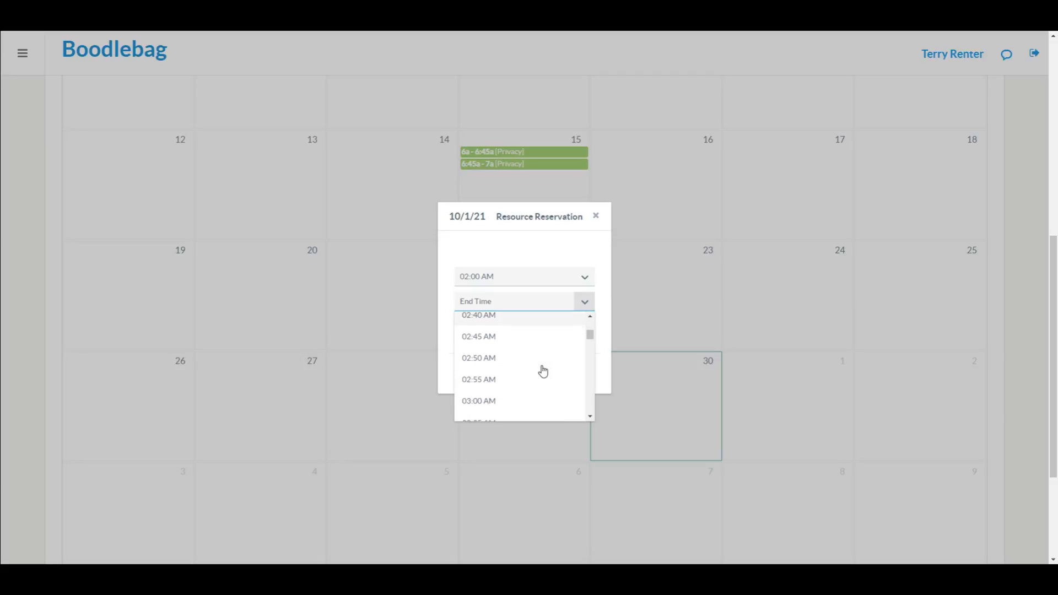
pyautogui.click(496, 405)
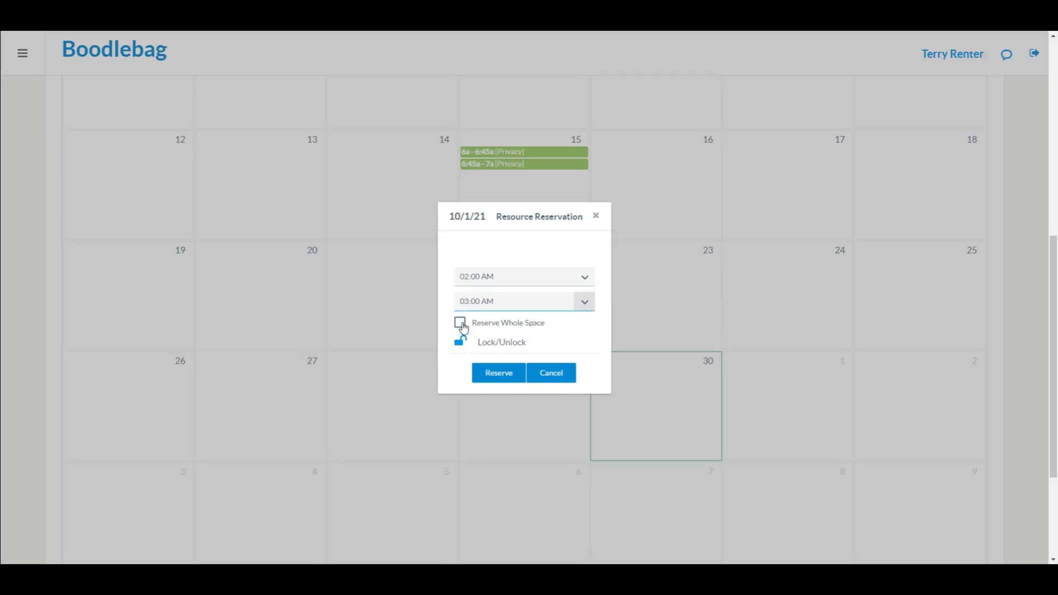
pyautogui.click(461, 325)
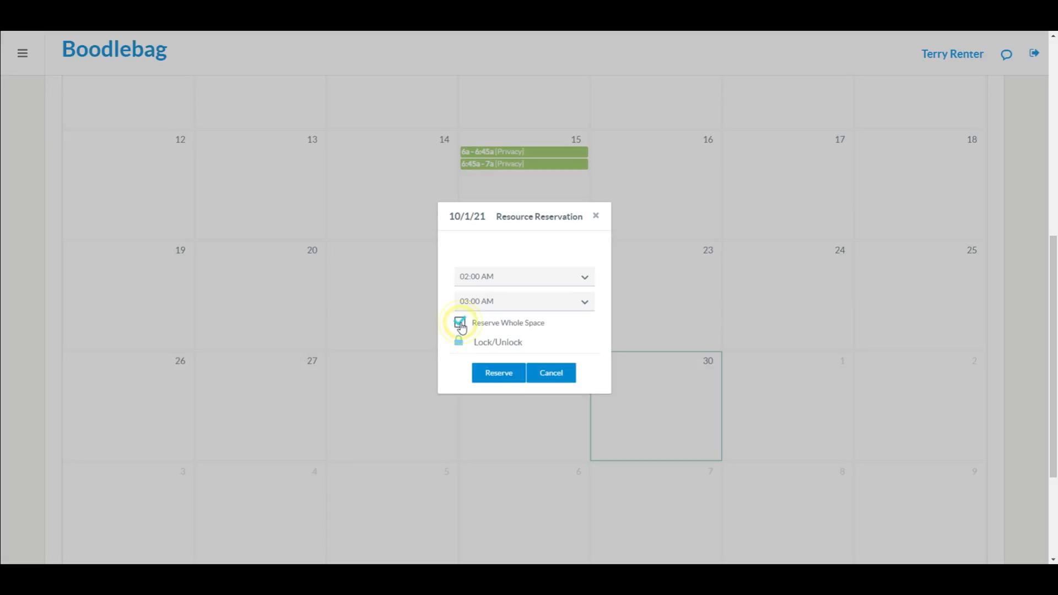
pyautogui.click(503, 372)
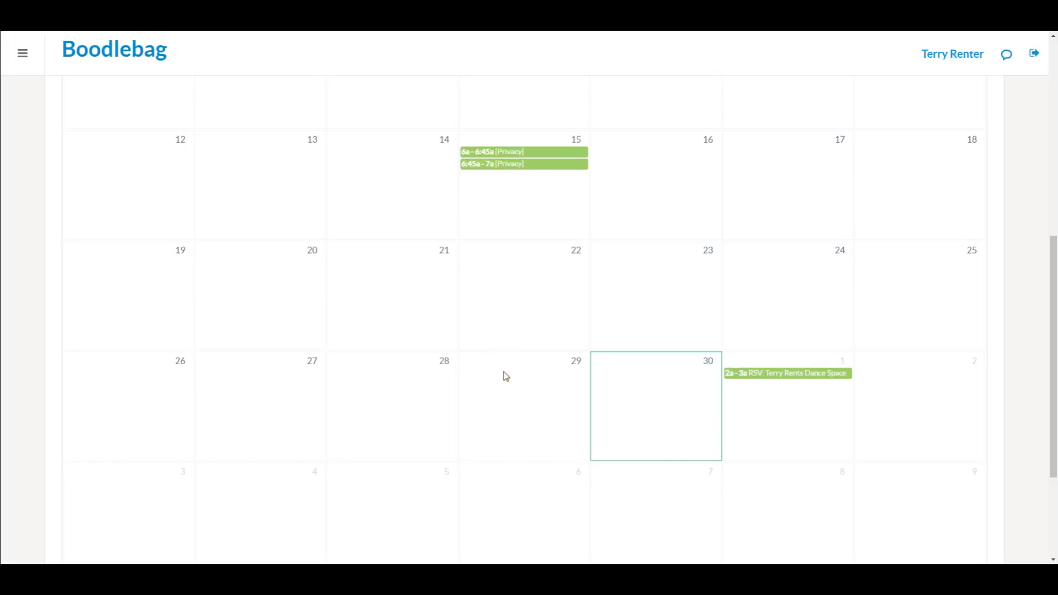
# Step: Start another October 1 reservation beginning at 02:00 AM
pyautogui.rightClick(783, 422)
pyautogui.click(739, 402)
pyautogui.click(739, 403)
pyautogui.click(542, 279)
pyautogui.scroll(-7, 498, 367)
pyautogui.scroll(-2, 498, 367)
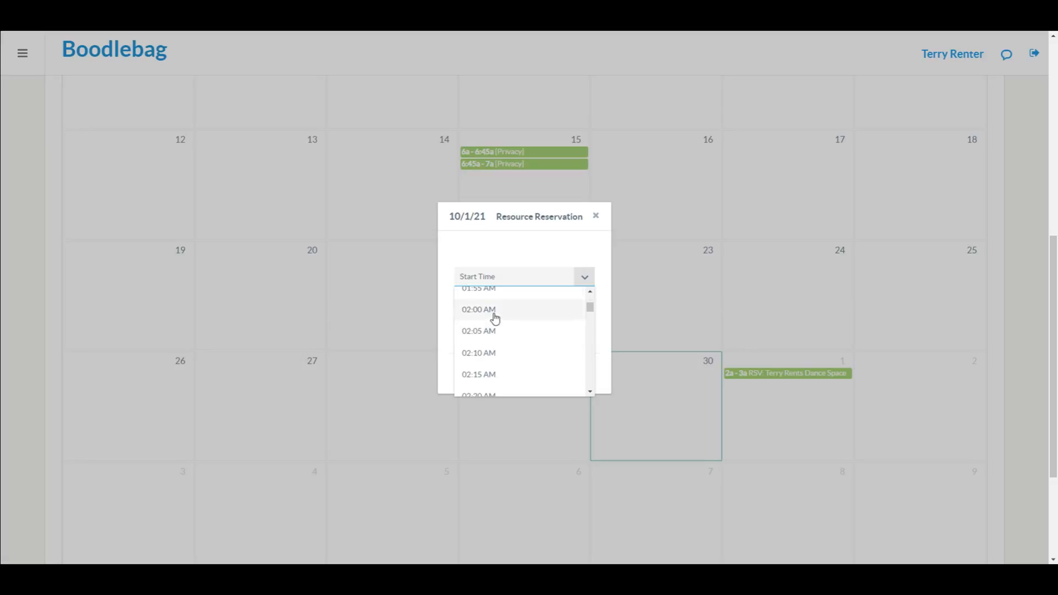
pyautogui.click(494, 313)
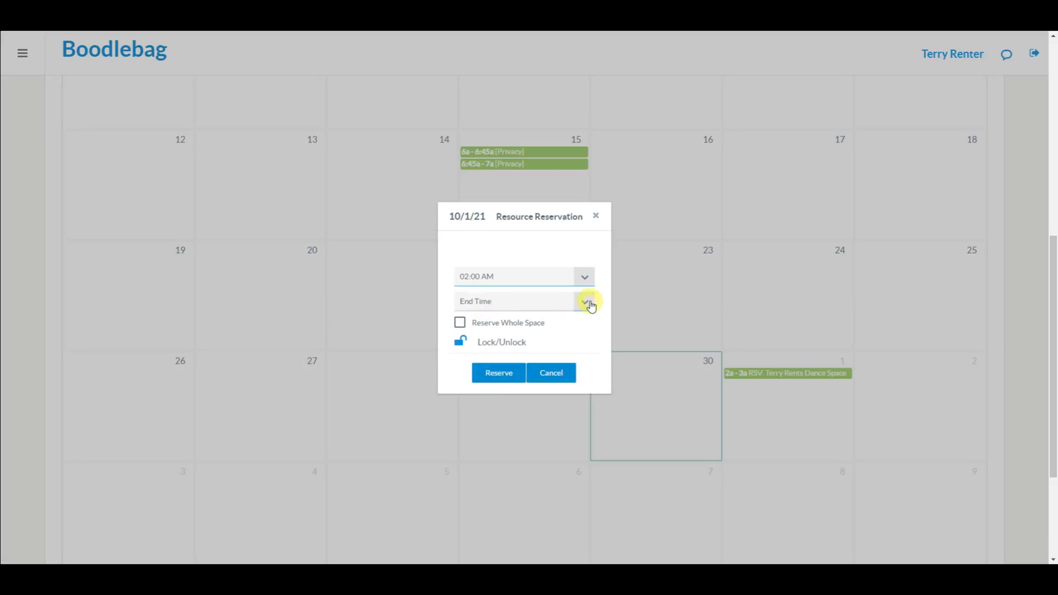
# Step: Set the end to 02:30 AM and submit, getting the overlapping-reservation error
pyautogui.click(588, 303)
pyautogui.scroll(-10, 546, 373)
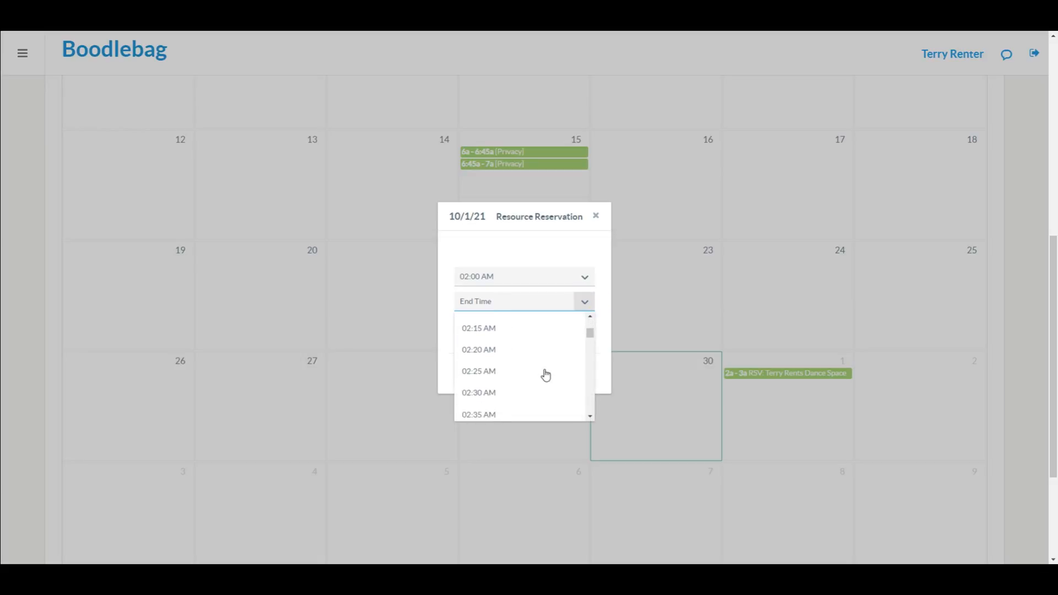
pyautogui.click(514, 370)
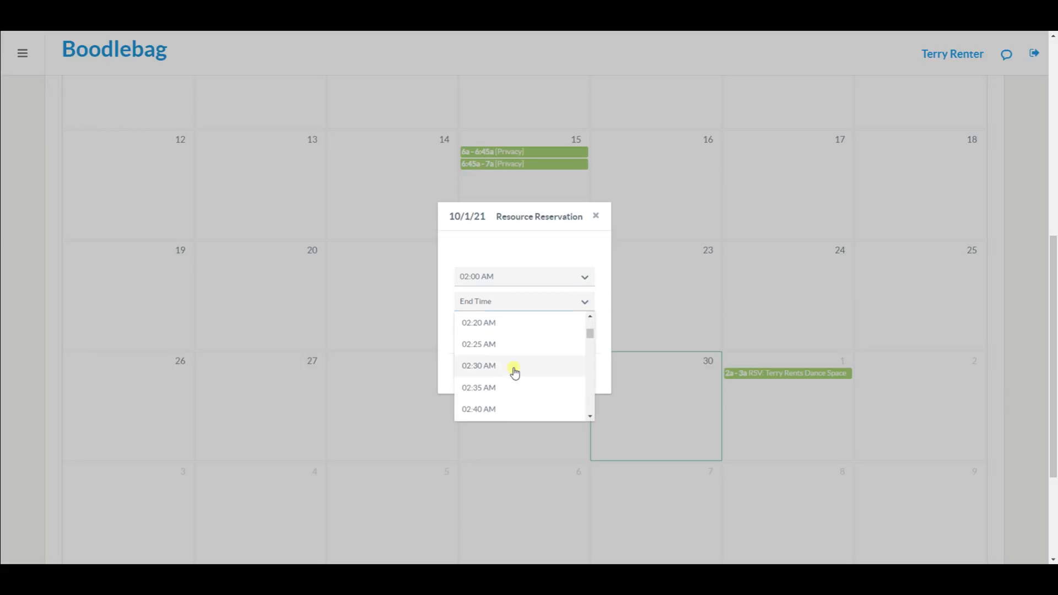
pyautogui.click(494, 374)
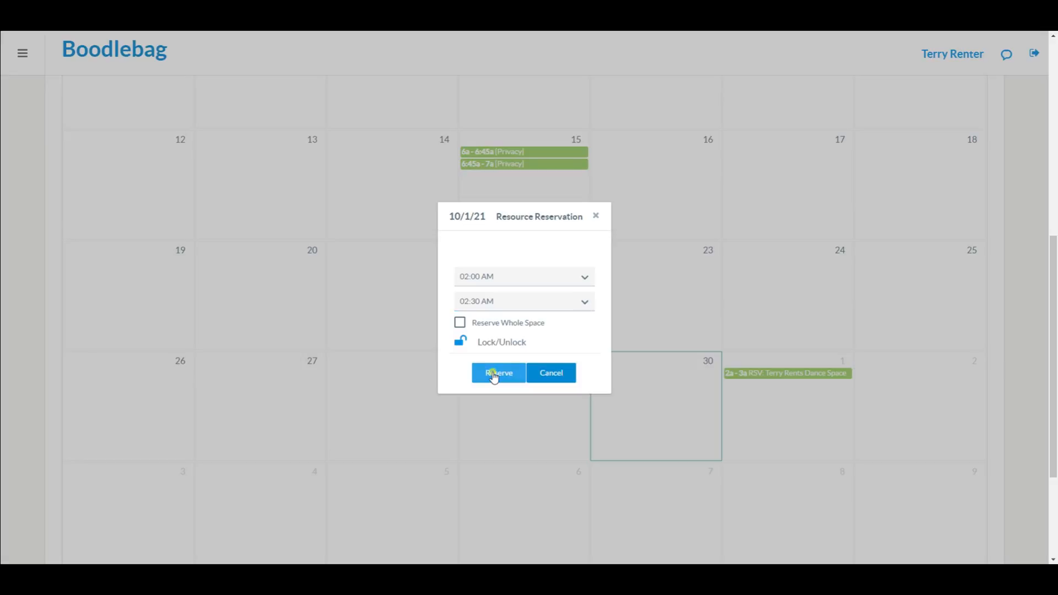
pyautogui.moveTo(997, 131)
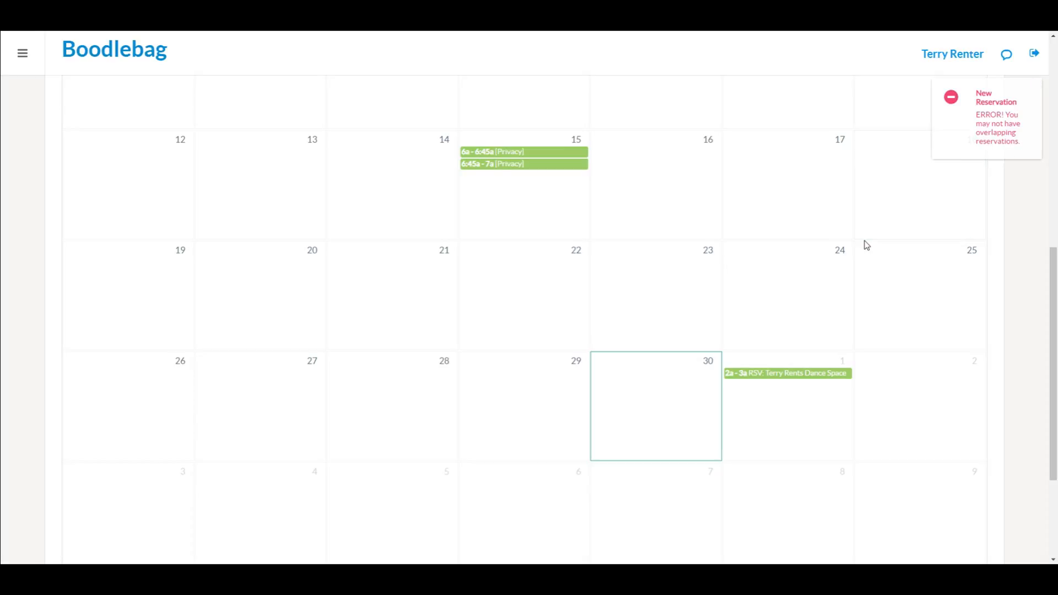
pyautogui.scroll(9, 864, 243)
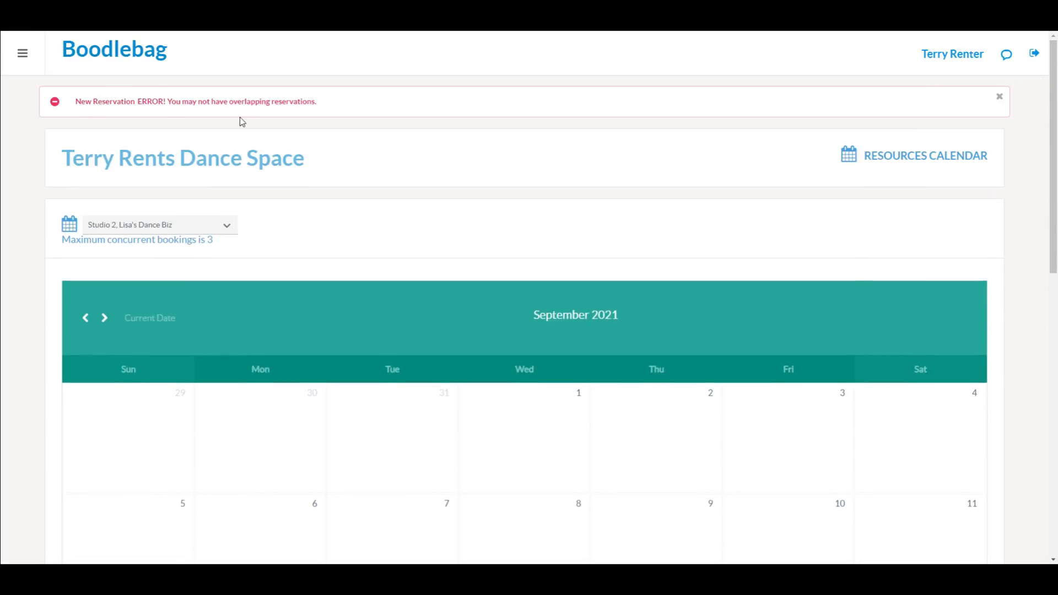
pyautogui.scroll(-7, 238, 121)
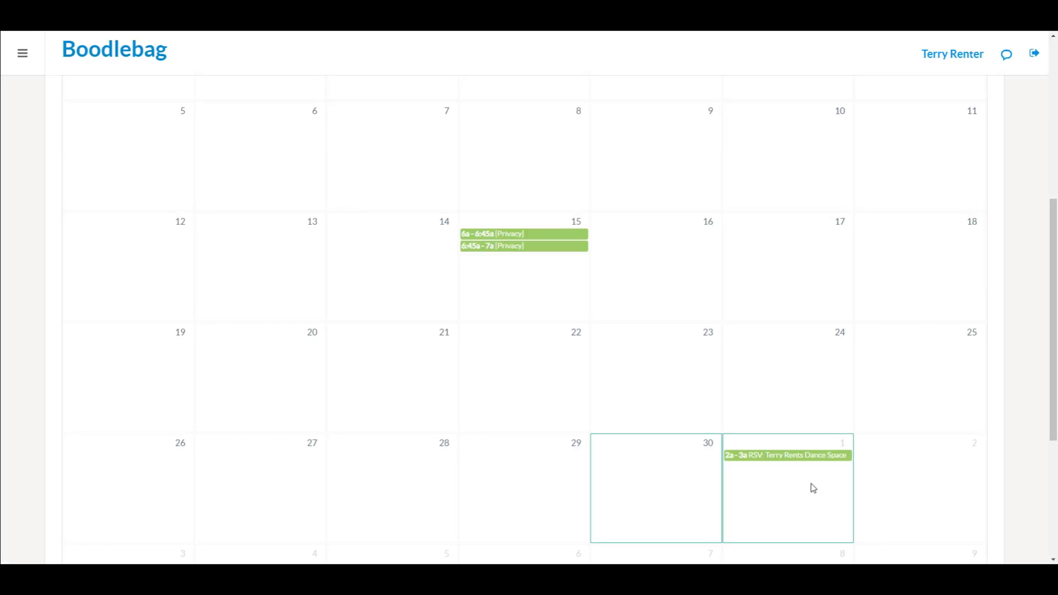
# Step: Delete the 2–3 AM October 1 reservation and book October 2 from 10:00 AM to 1:00 PM
pyautogui.click(792, 459)
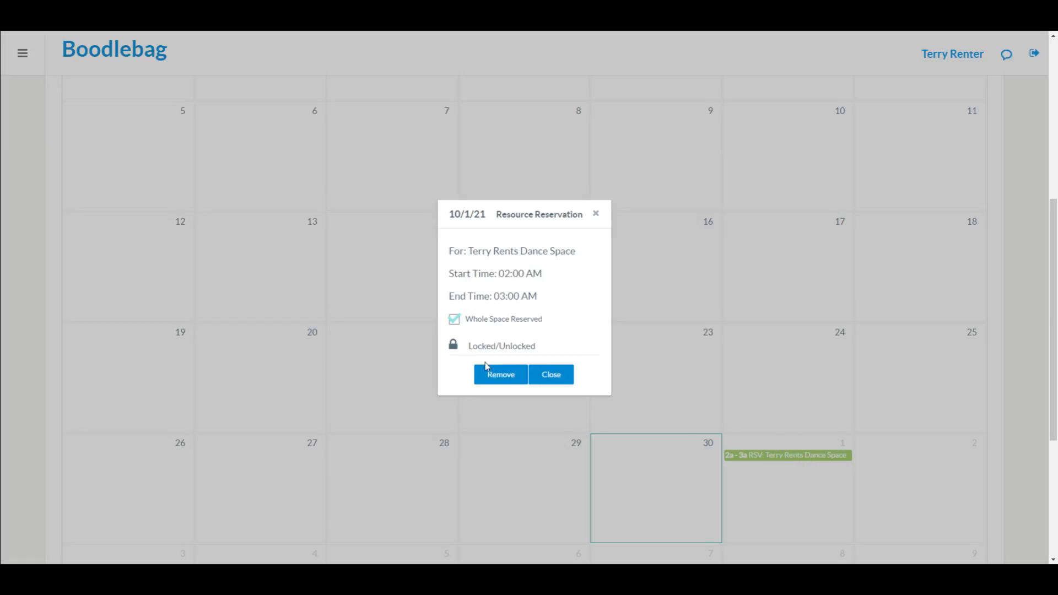
pyautogui.click(515, 376)
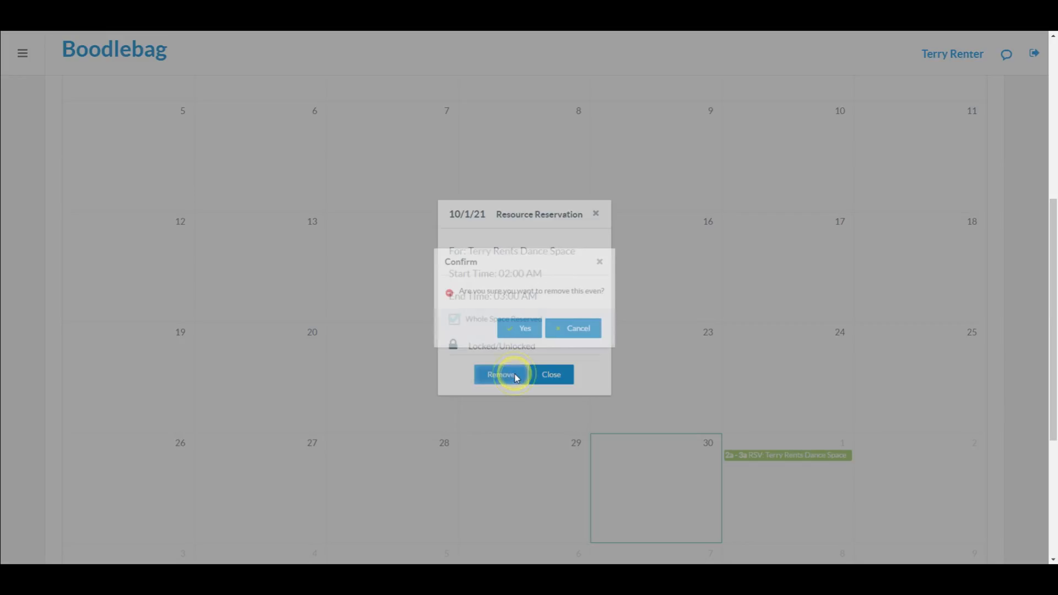
pyautogui.click(524, 330)
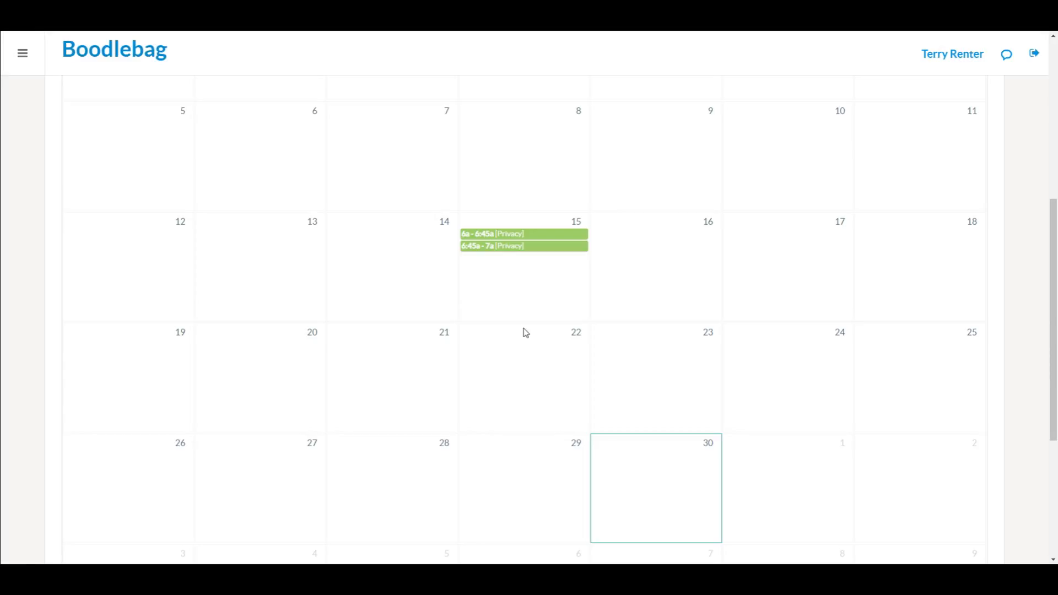
pyautogui.click(524, 331)
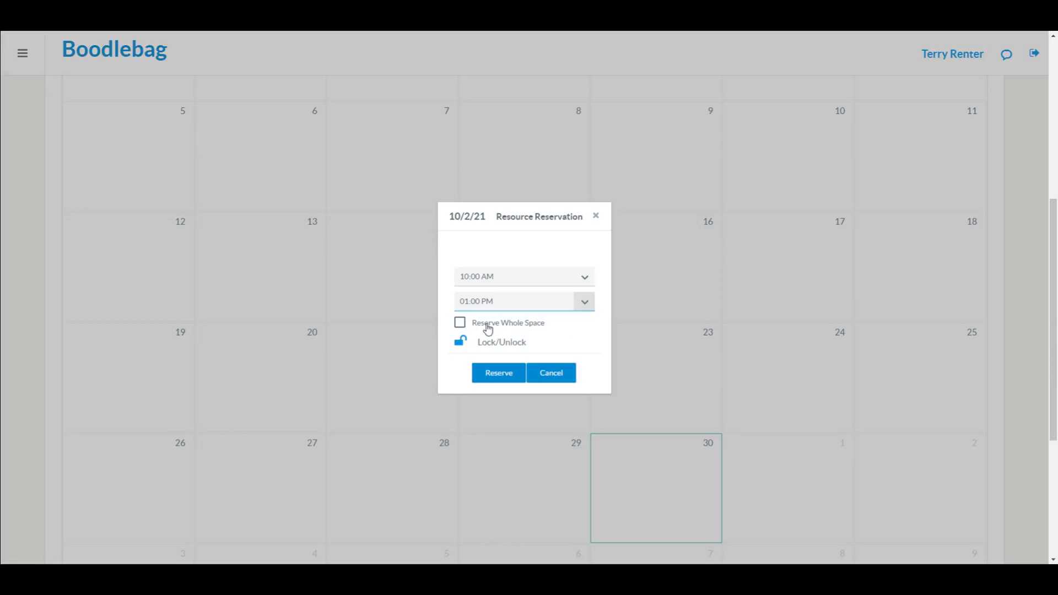
pyautogui.click(499, 377)
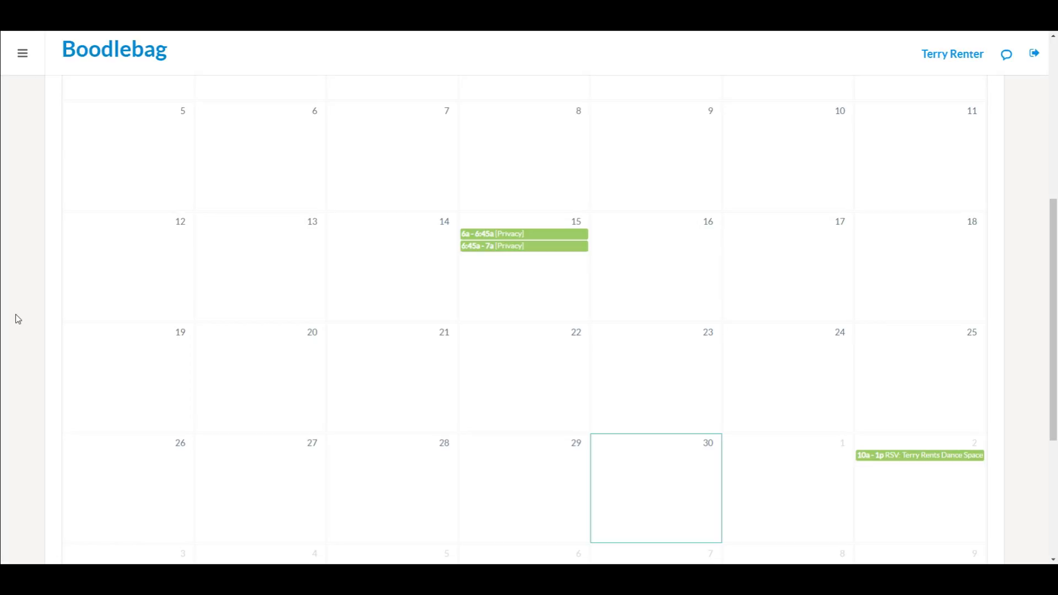
# Step: Log out of the renter account and sign in with the owner's email and password
pyautogui.scroll(3, 16, 314)
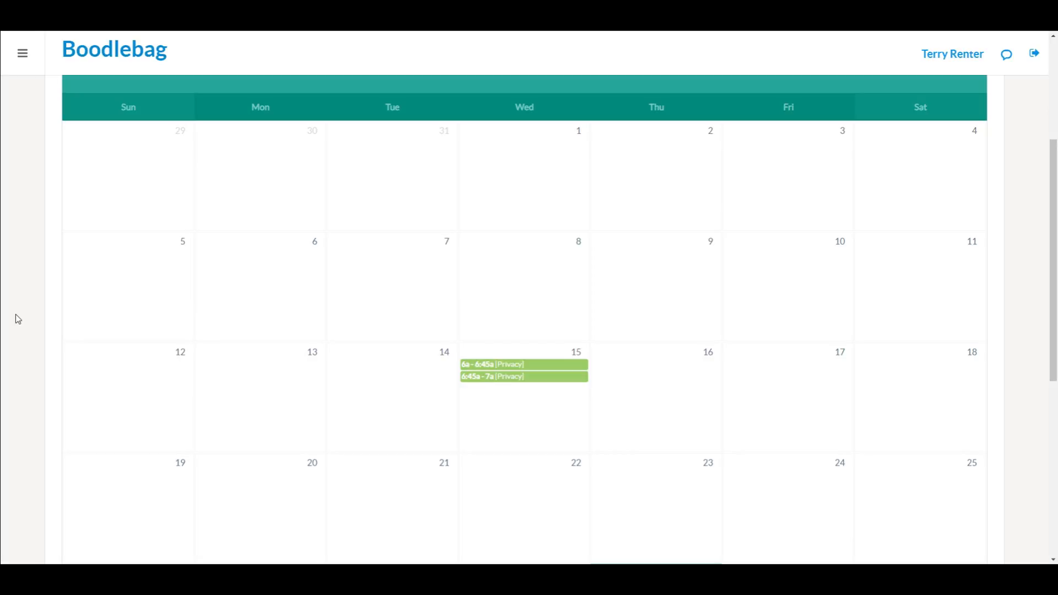
pyautogui.scroll(1, 15, 314)
pyautogui.scroll(3, 15, 314)
pyautogui.scroll(1, 15, 314)
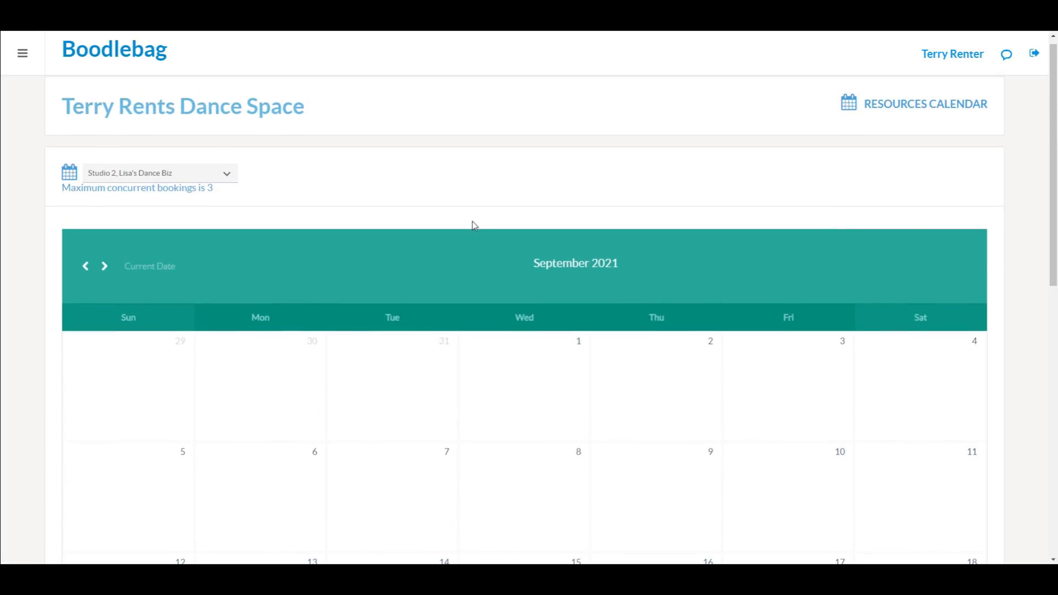
pyautogui.click(1012, 59)
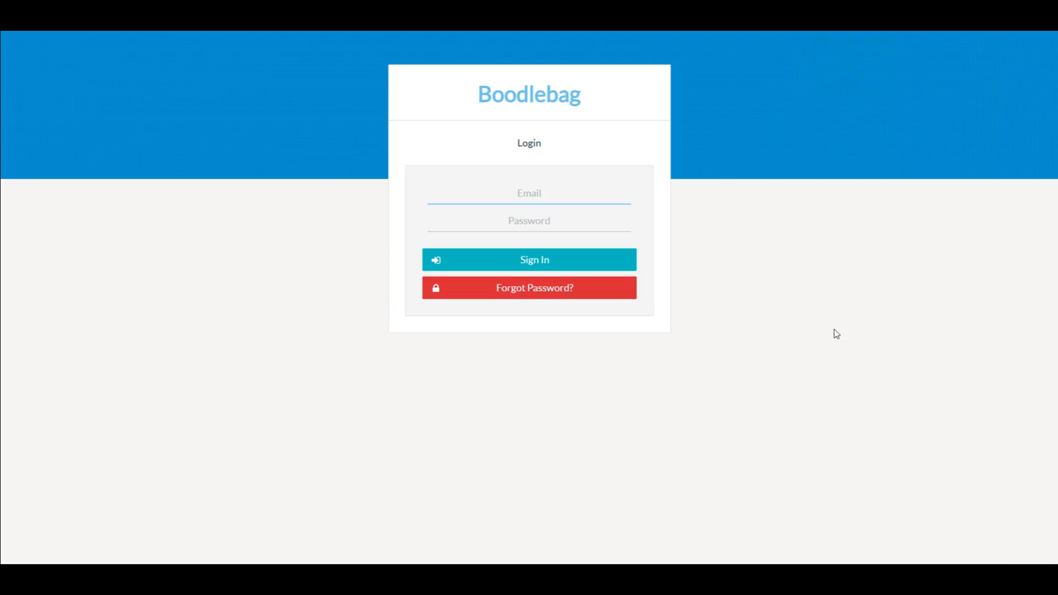
pyautogui.press('Tab')
pyautogui.write('********')
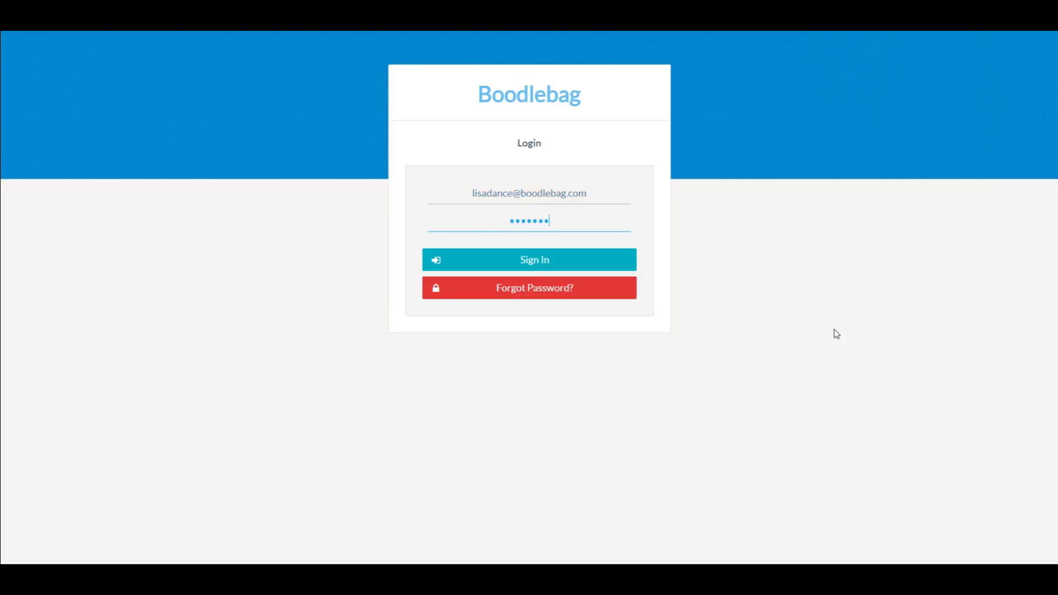
pyautogui.write('**')
pyautogui.press('Return')
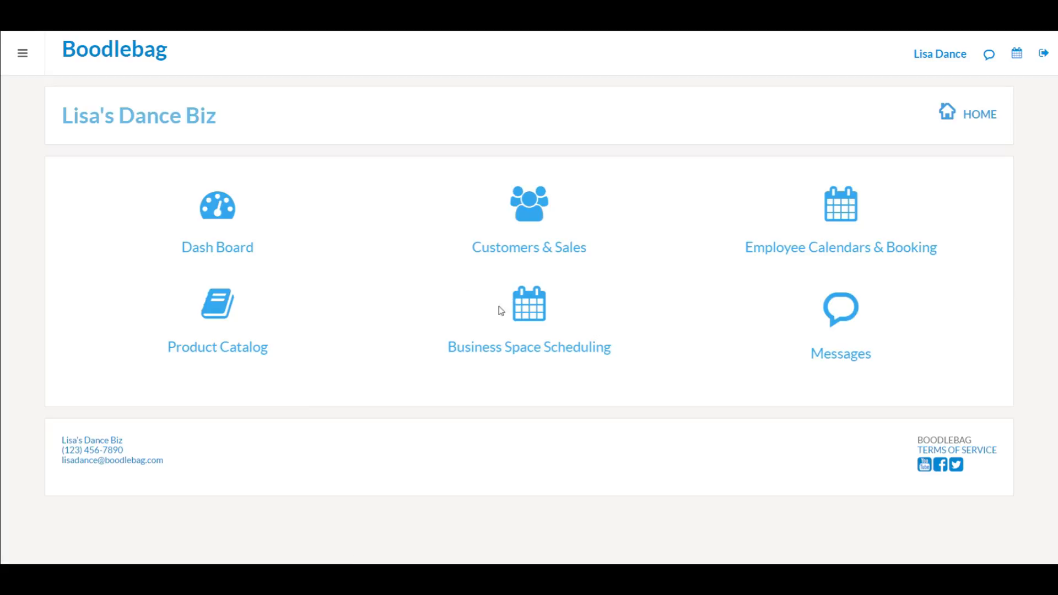
# Step: Show Studio 2's scheduling calendar and review the September 15 and October 2 bookings
pyautogui.click(534, 315)
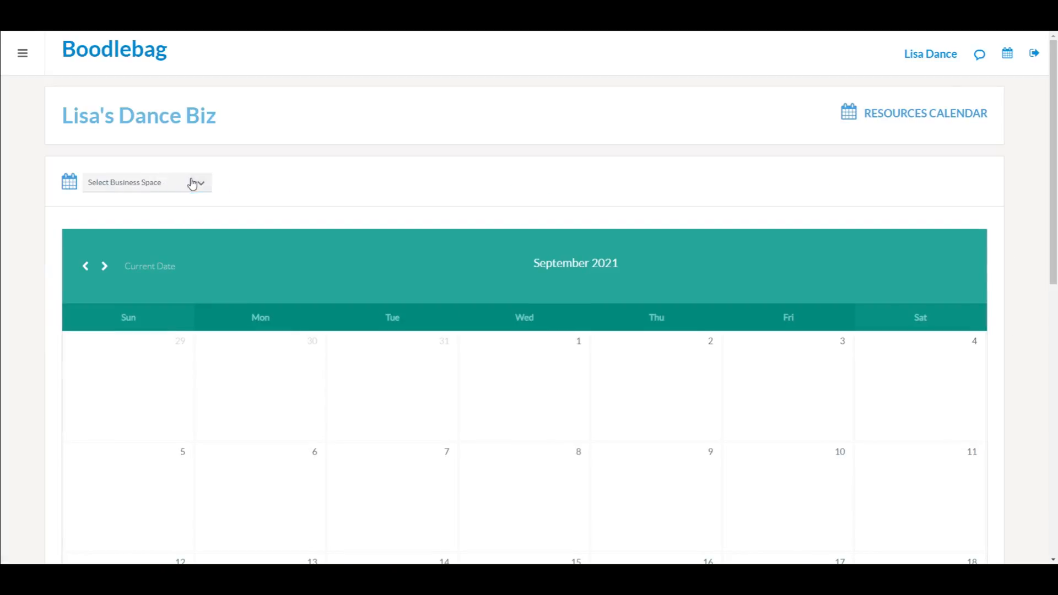
pyautogui.click(200, 183)
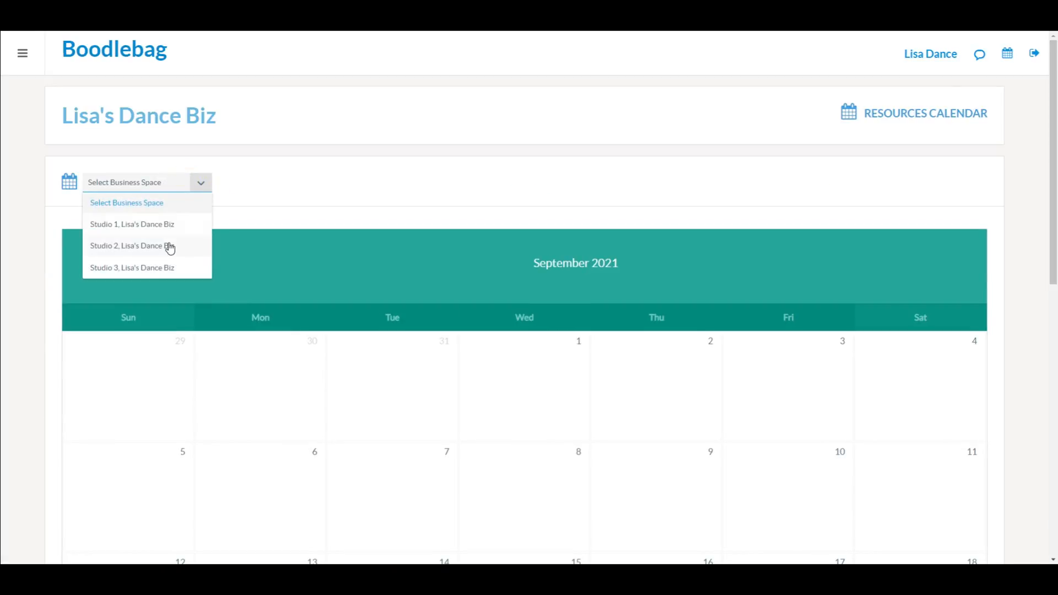
pyautogui.click(168, 246)
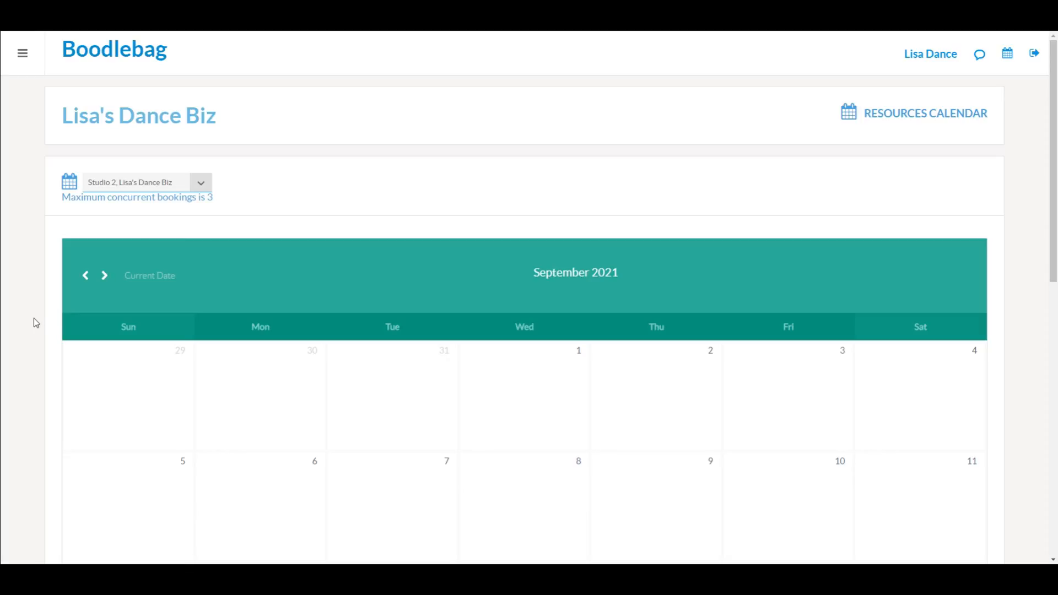
pyautogui.scroll(-6, 34, 320)
pyautogui.scroll(-1, 33, 320)
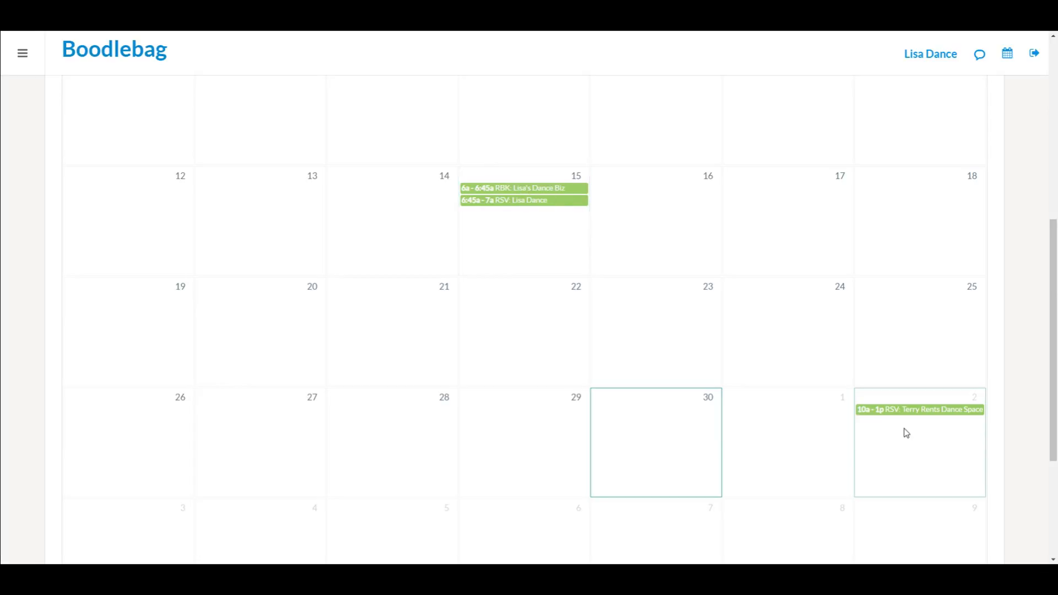
pyautogui.scroll(1, 735, 316)
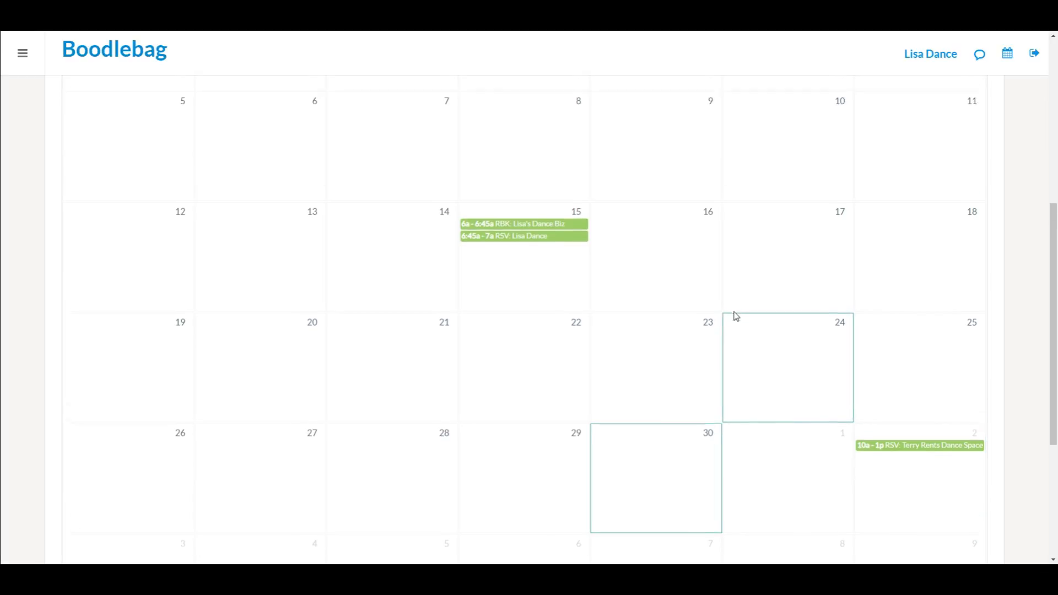
pyautogui.scroll(3, 736, 316)
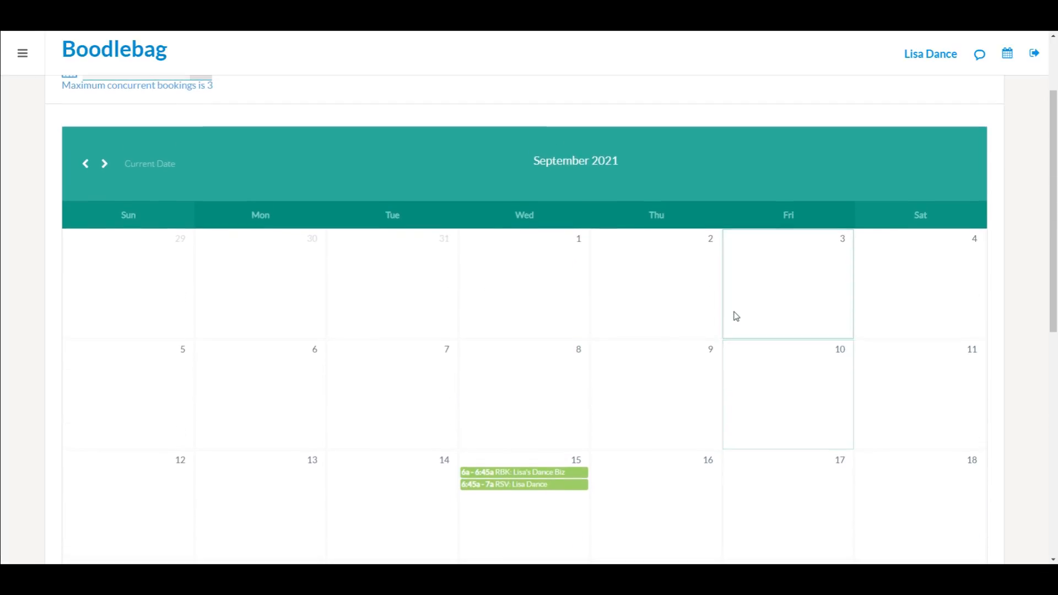
pyautogui.scroll(-1, 736, 316)
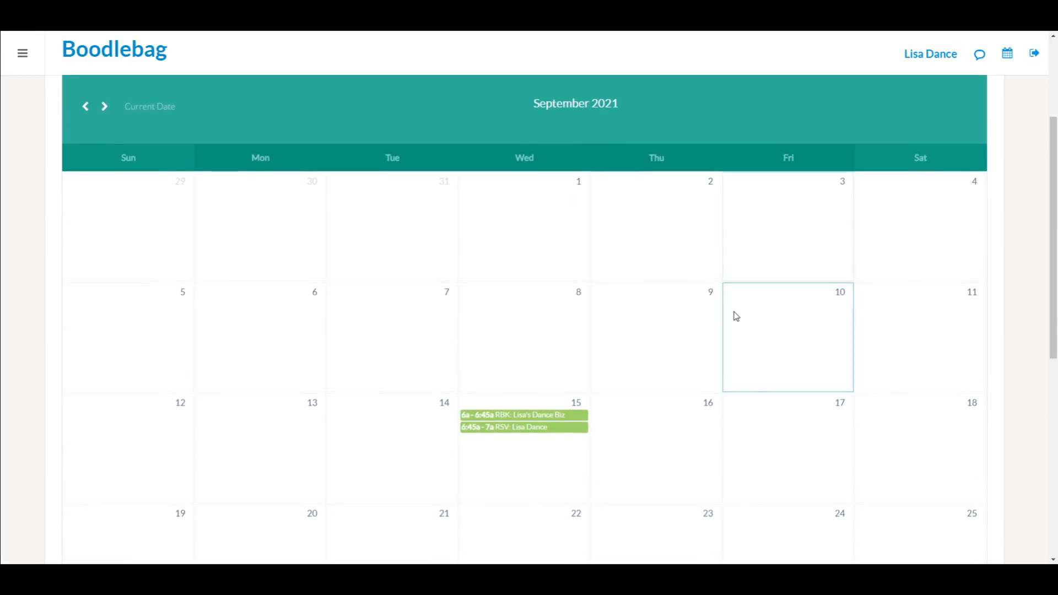
pyautogui.scroll(-3, 736, 316)
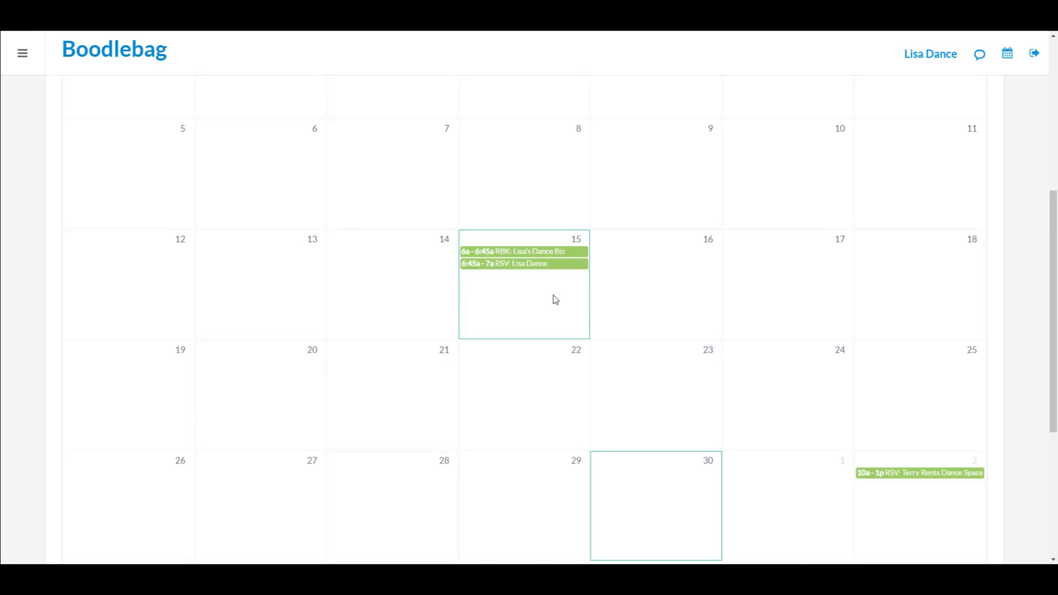
pyautogui.scroll(-1, 1036, 321)
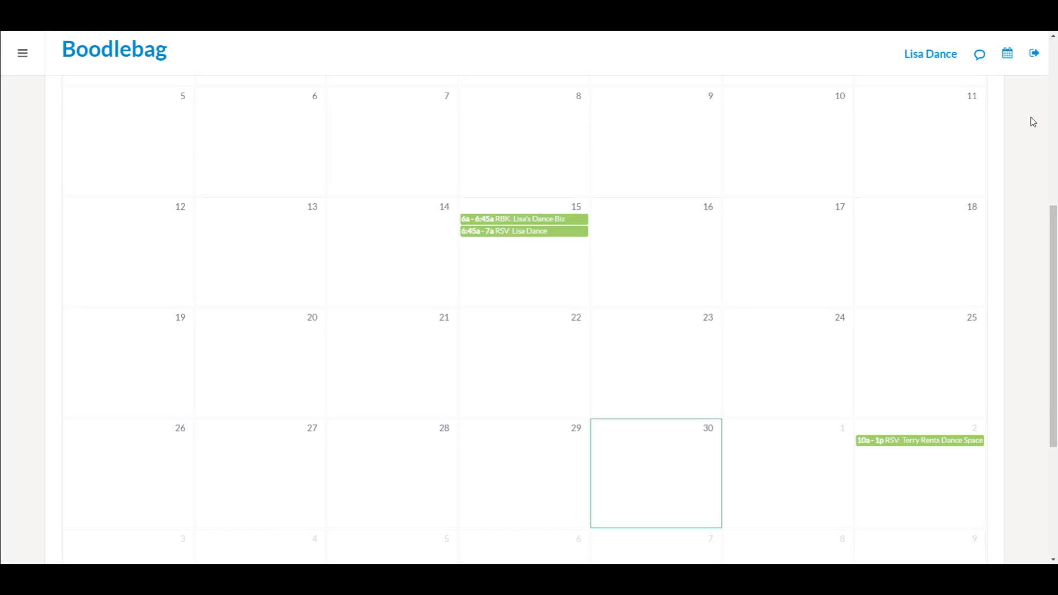
# Step: Log out of the owner account and sign in with the renter's email and password, correcting an email typo
pyautogui.click(1034, 61)
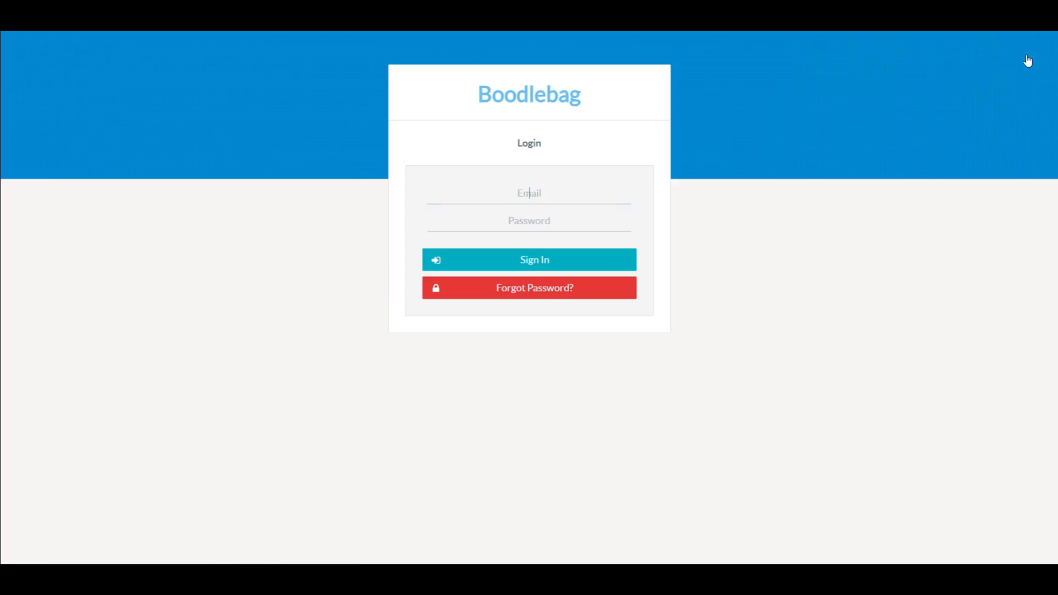
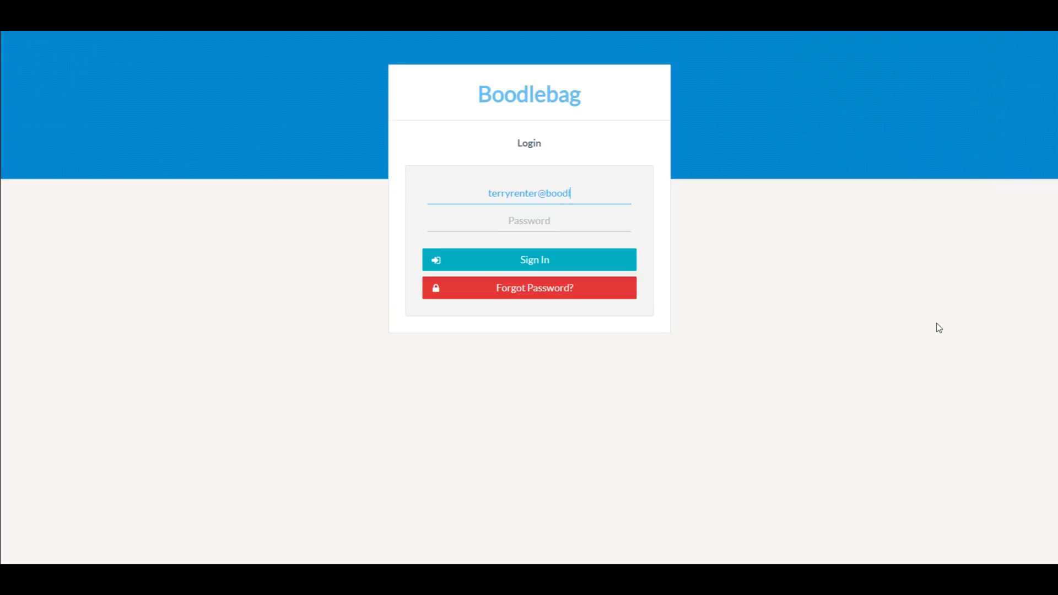
pyautogui.press('Tab')
pyautogui.write('*********')
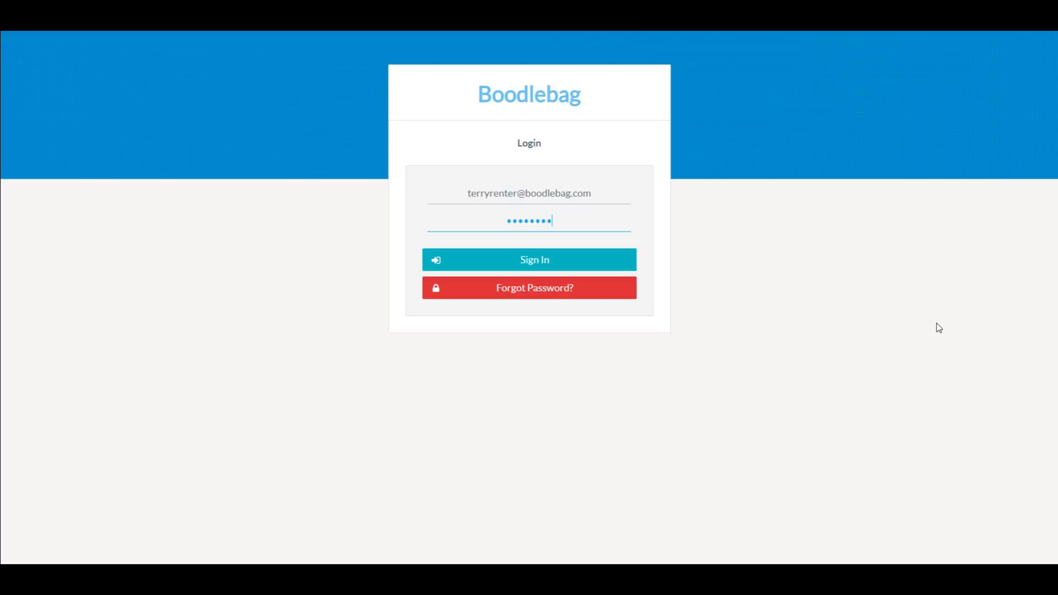
pyautogui.write('*')
pyautogui.press('Return')
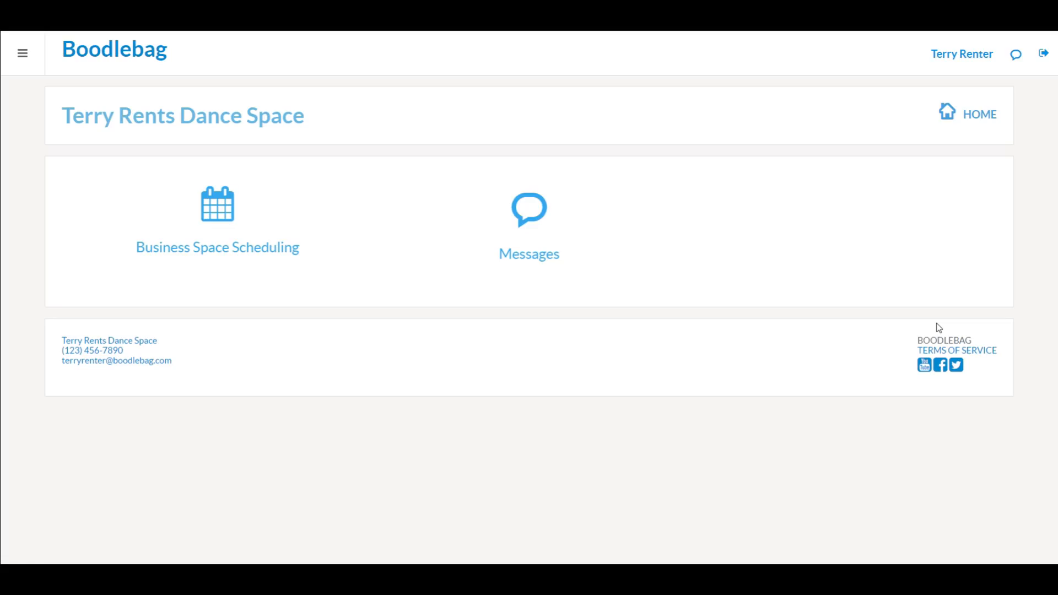
# Step: Bring up the Studio 2 calendar in Business Space Scheduling
pyautogui.click(212, 219)
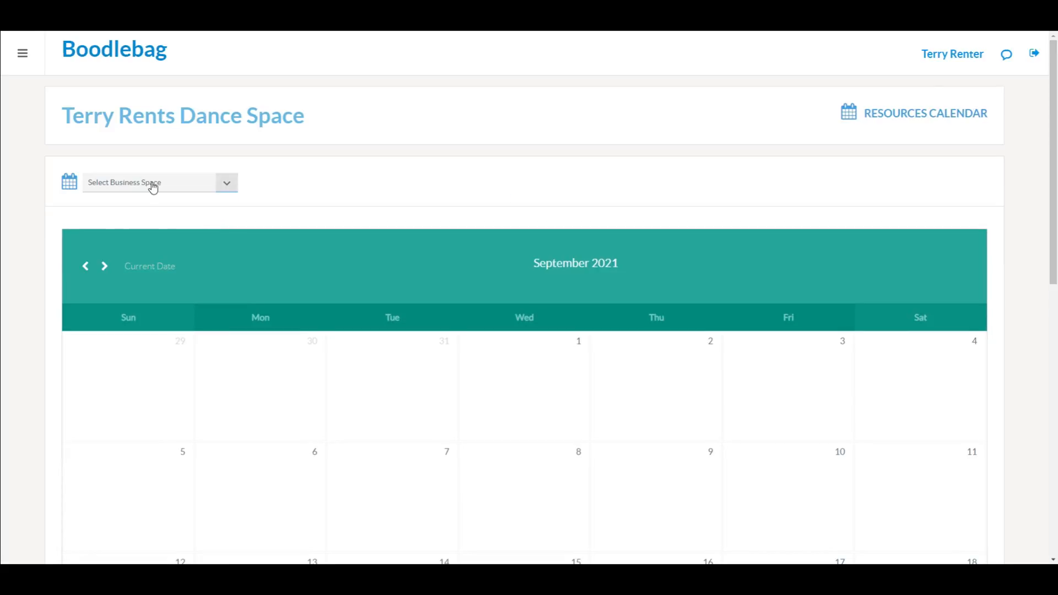
pyautogui.click(152, 183)
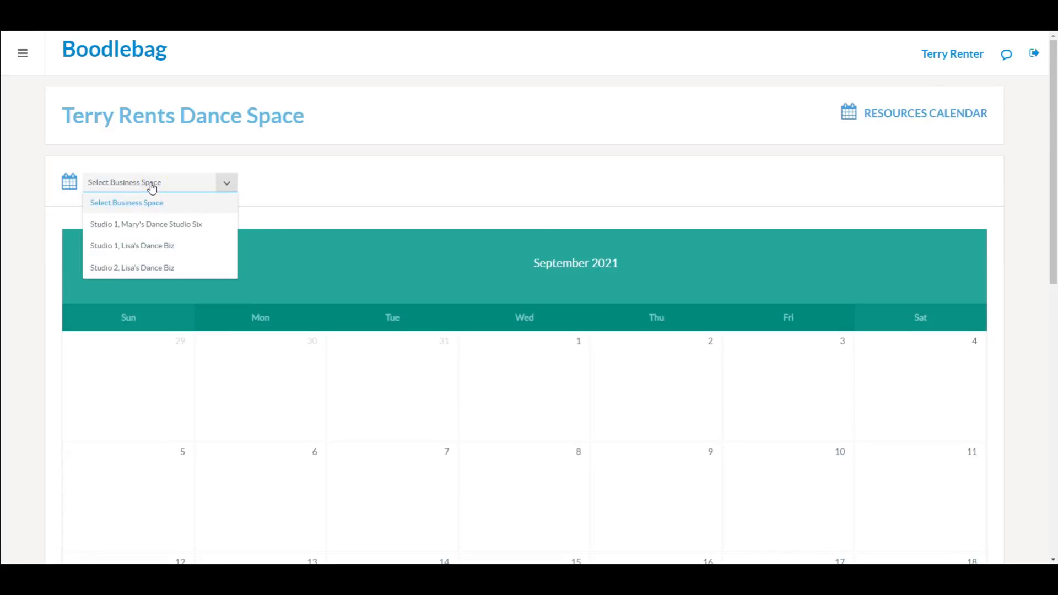
pyautogui.click(159, 272)
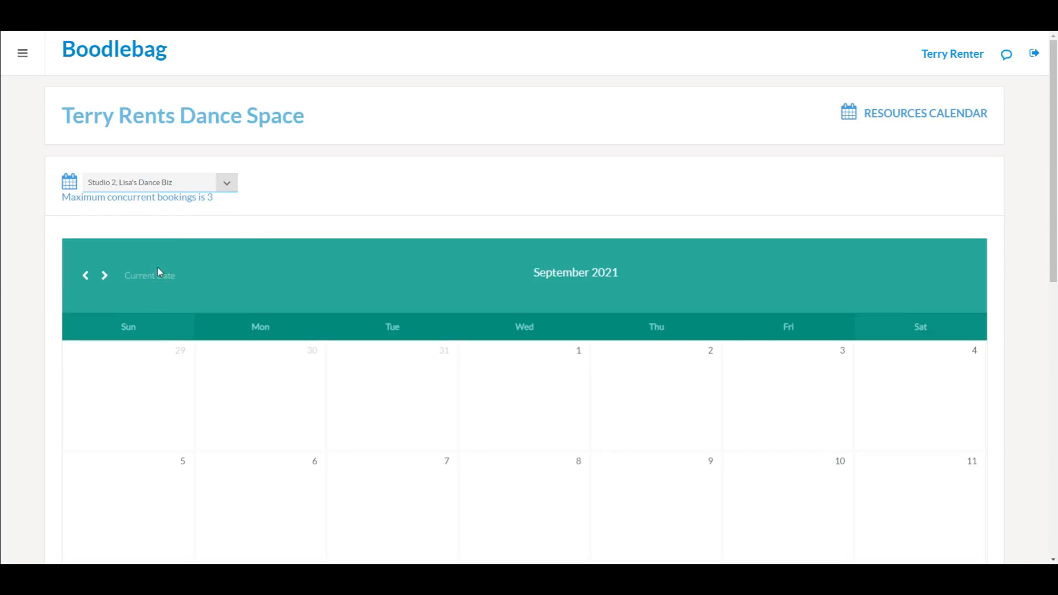
pyautogui.scroll(-8, 23, 306)
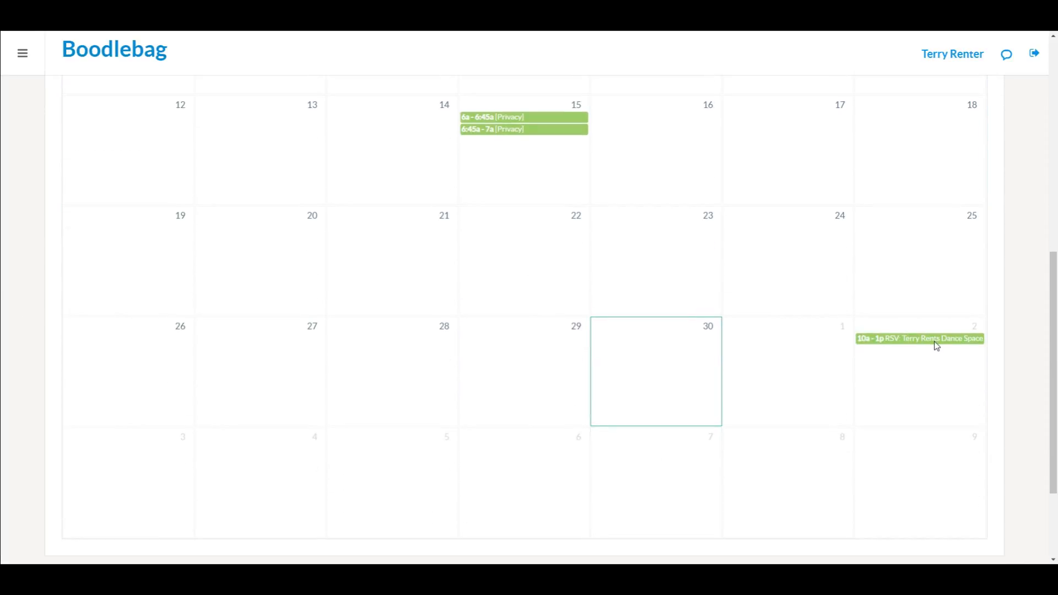
# Step: Remove the 10a–1p October 2 reservation and confirm the deletion
pyautogui.click(941, 345)
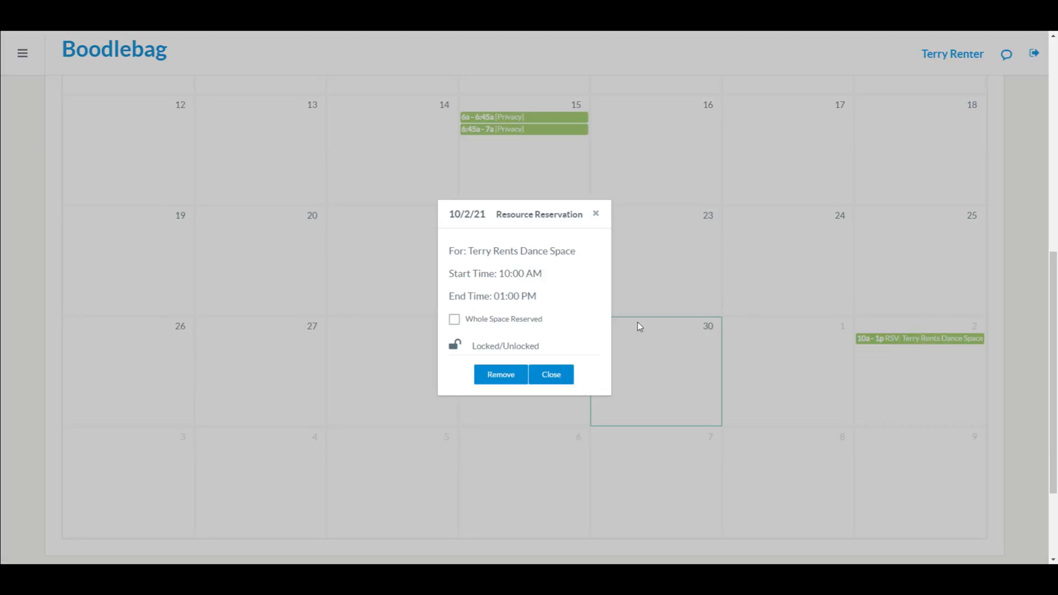
pyautogui.click(501, 376)
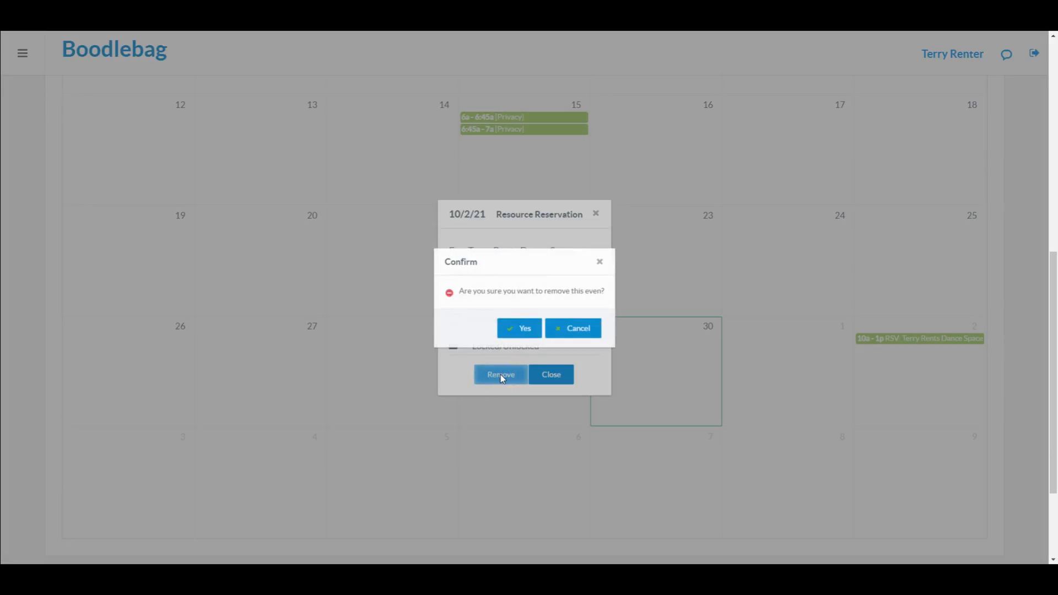
pyautogui.click(517, 330)
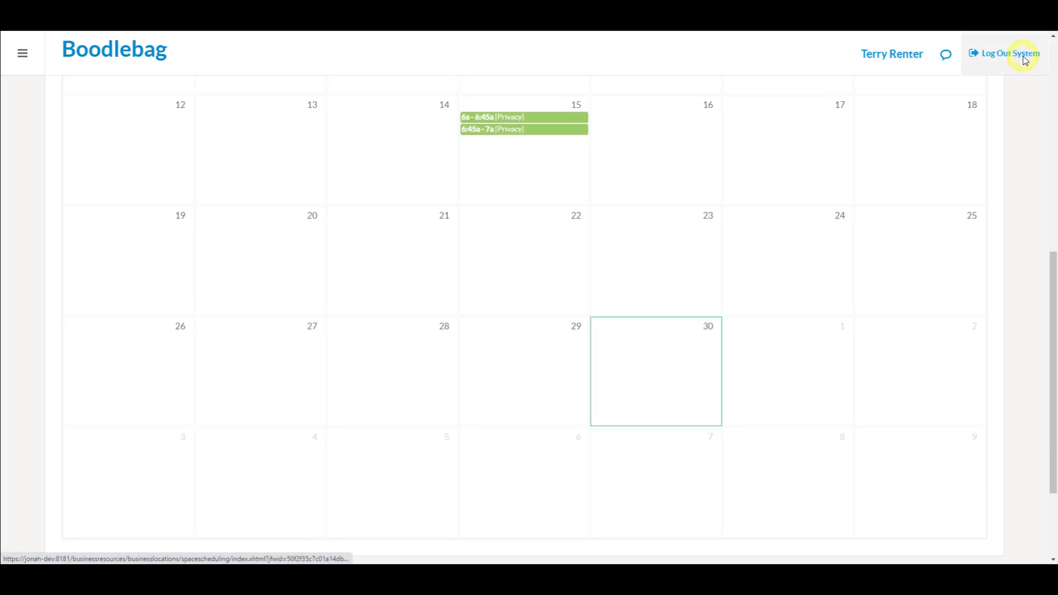
# Step: Log out of the renter account, sign in with the owner's email and password, and open space scheduling
pyautogui.click(1026, 61)
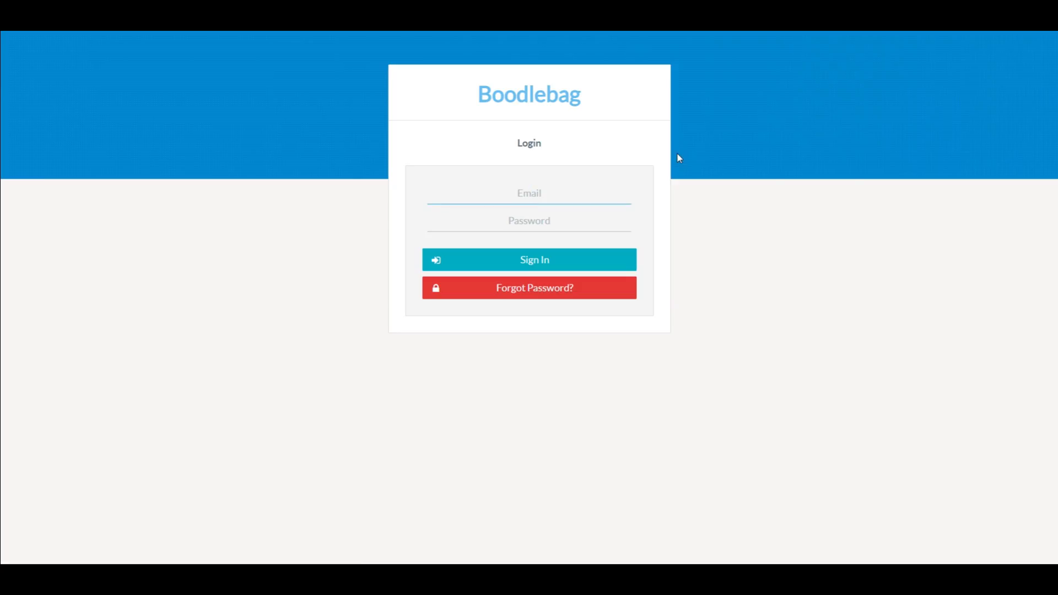
pyautogui.press('Tab')
pyautogui.write('1234567890')
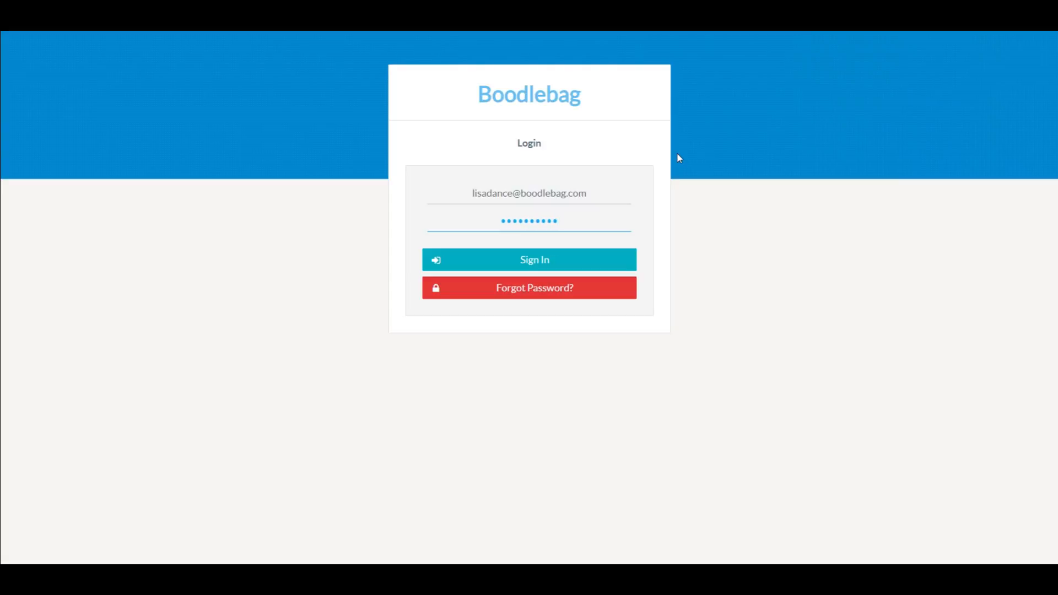
pyautogui.press('Return')
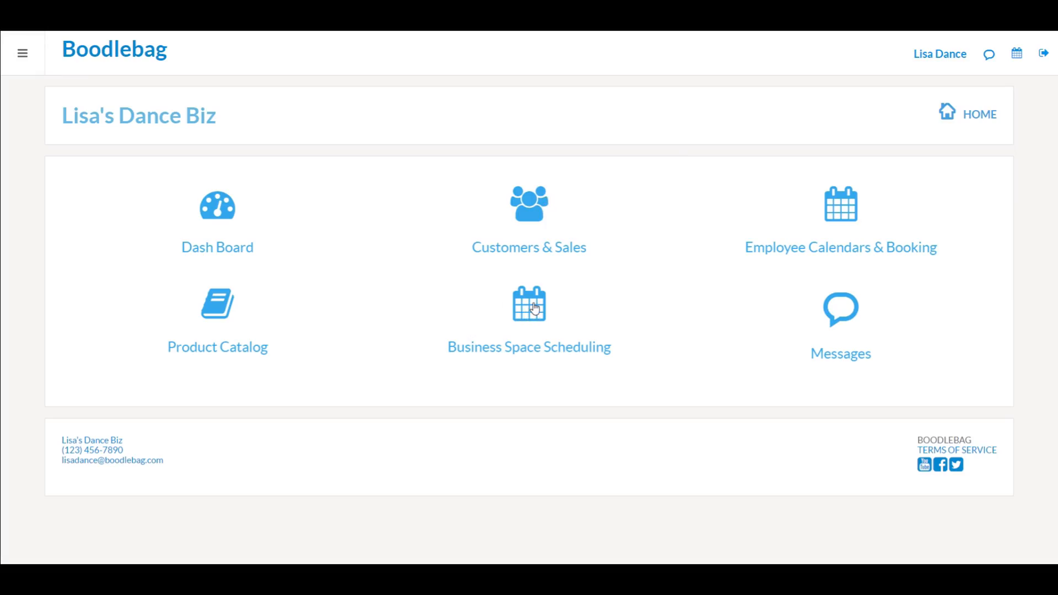
pyautogui.click(535, 309)
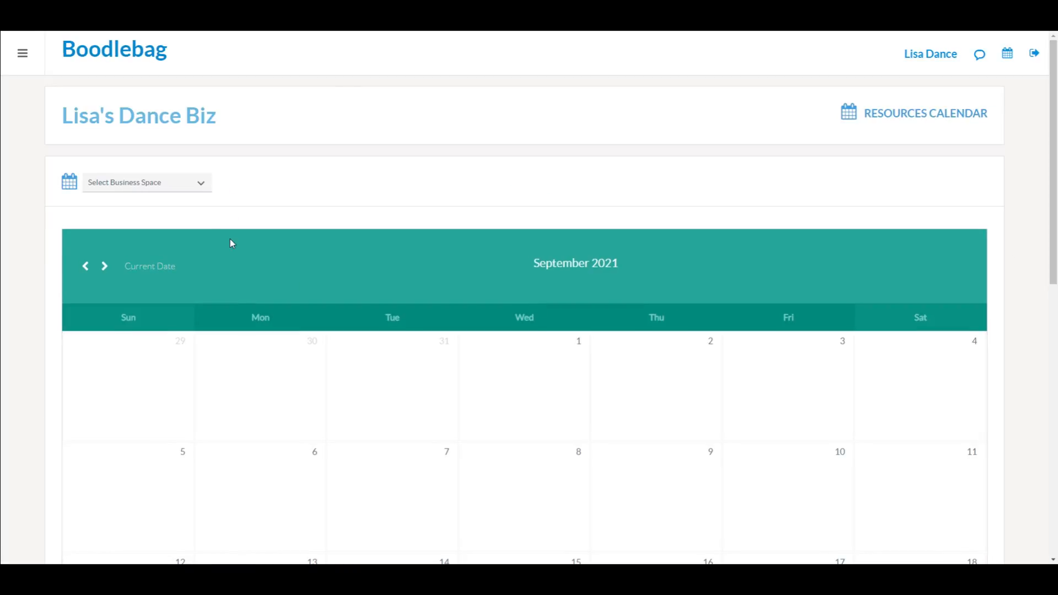
# Step: Select Studio 2 and scroll through September to see its two bookings on the 15th
pyautogui.click(202, 184)
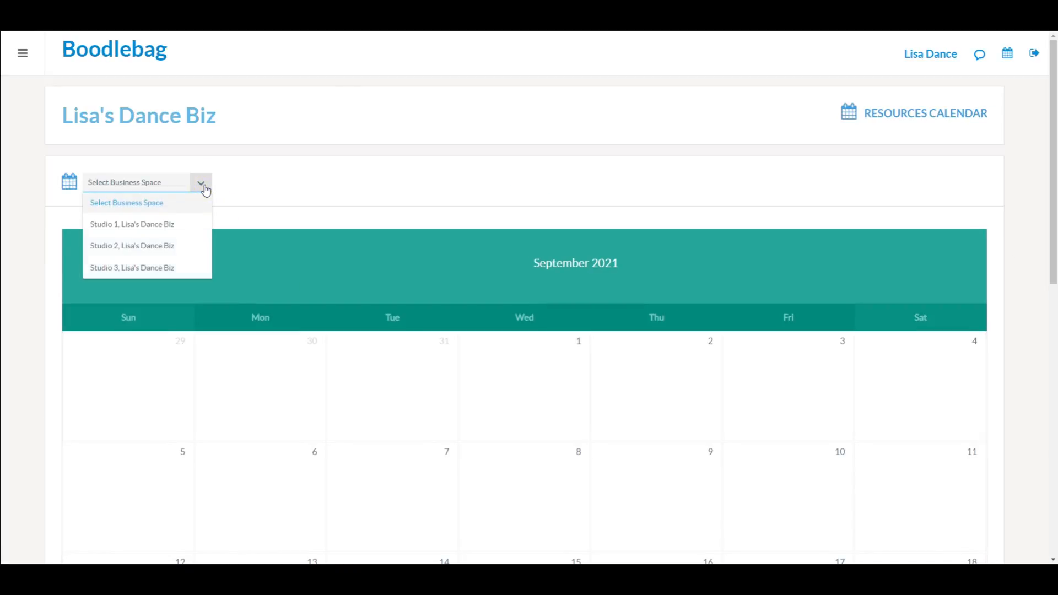
pyautogui.click(173, 251)
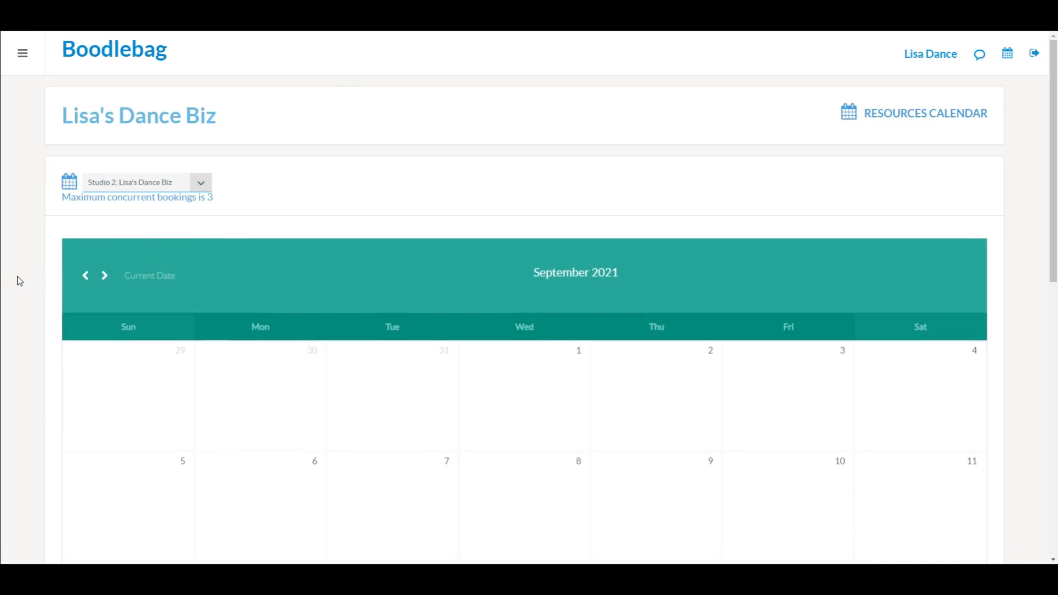
pyautogui.scroll(-5, 17, 277)
pyautogui.scroll(-3, 18, 276)
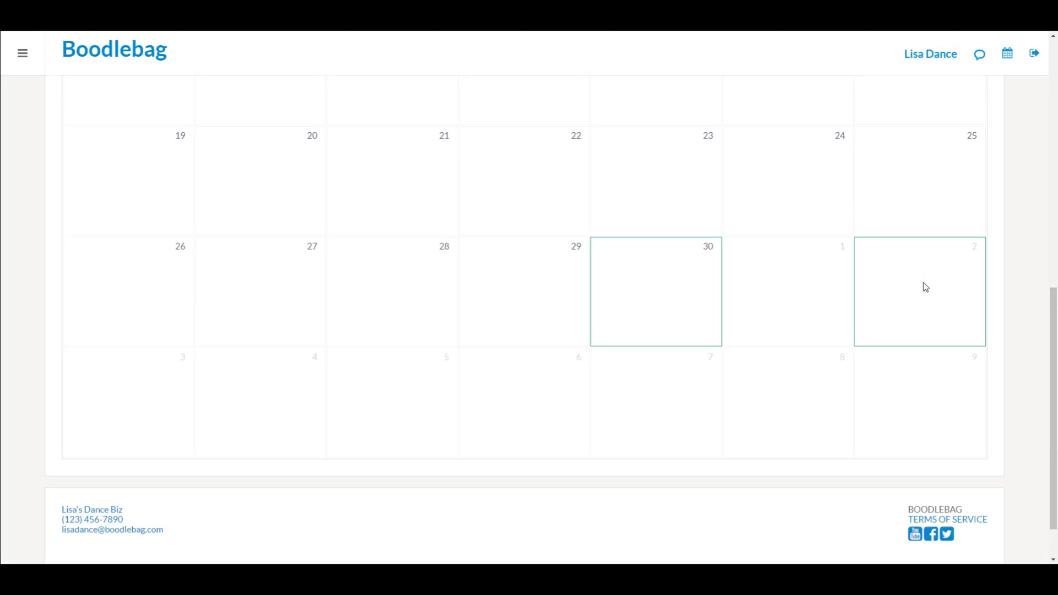
pyautogui.scroll(3, 31, 122)
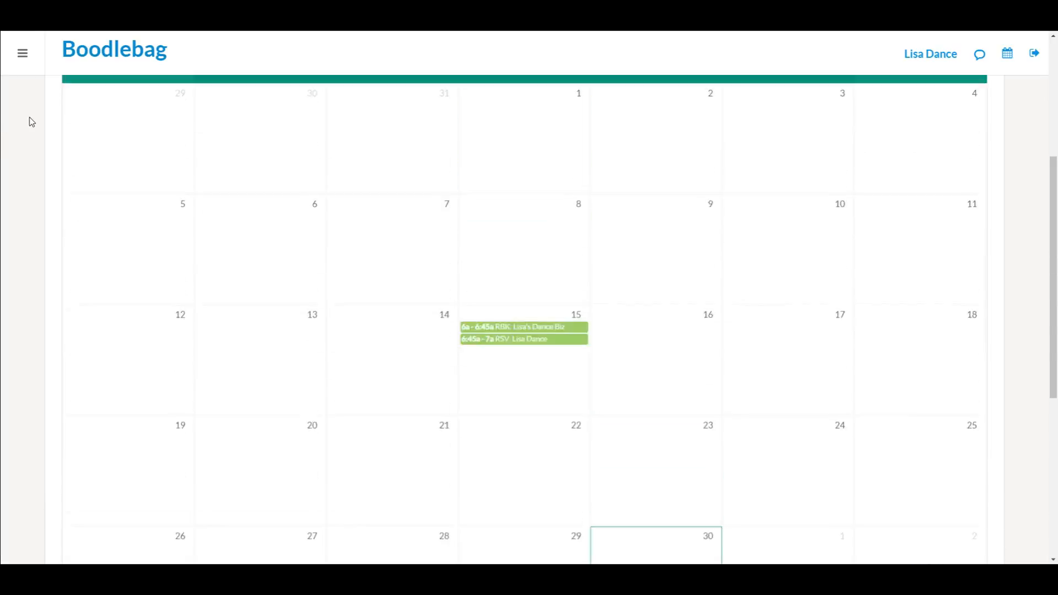
pyautogui.scroll(7, 32, 121)
# Step: Open Studio 2's space settings under Business Locations & Spaces, accepting the billing rates
pyautogui.click(23, 53)
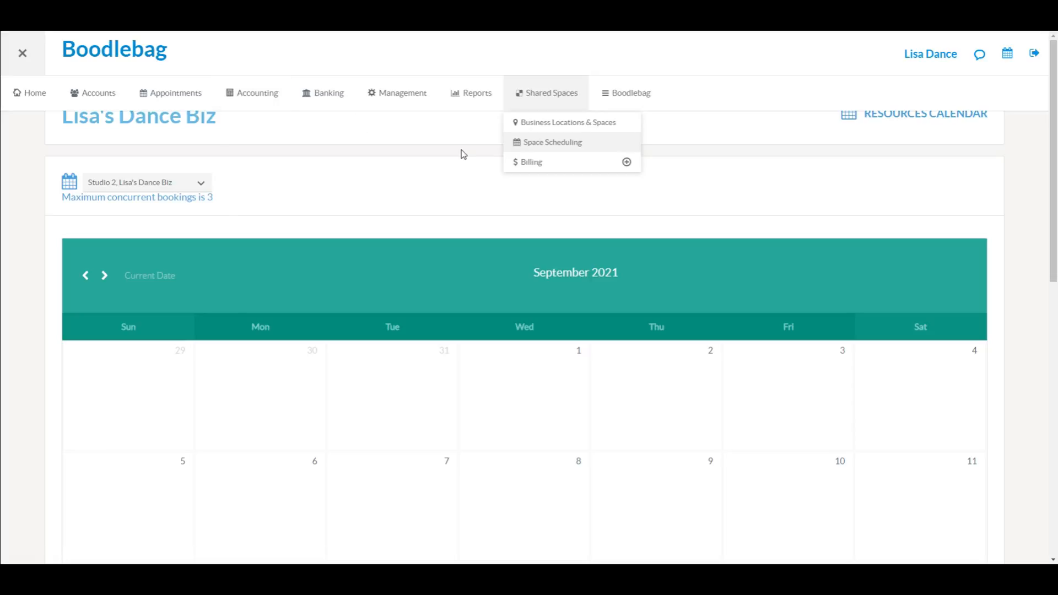
pyautogui.click(580, 128)
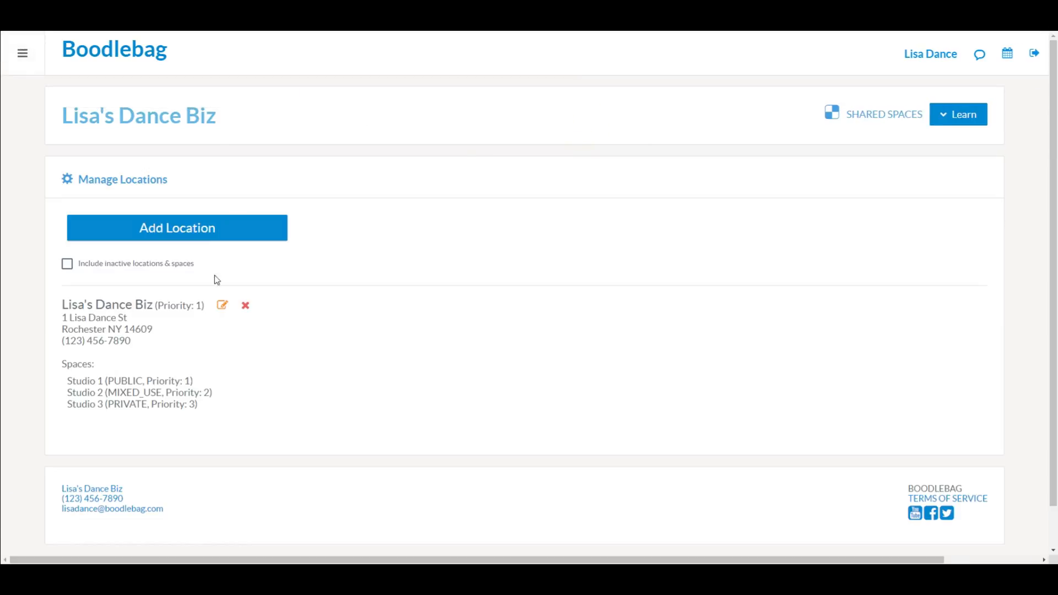
pyautogui.click(220, 311)
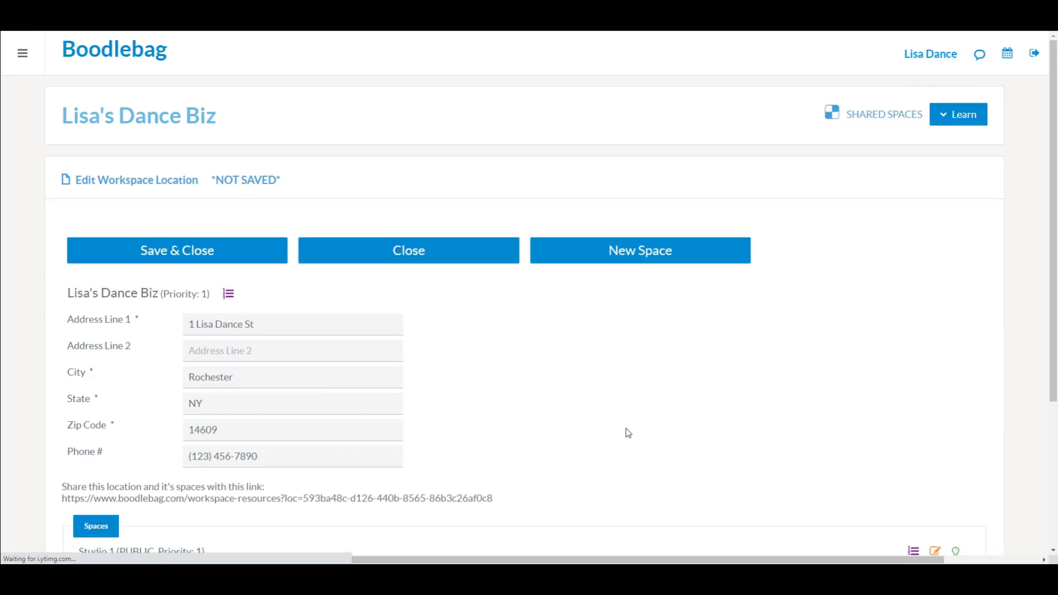
pyautogui.scroll(-4, 629, 433)
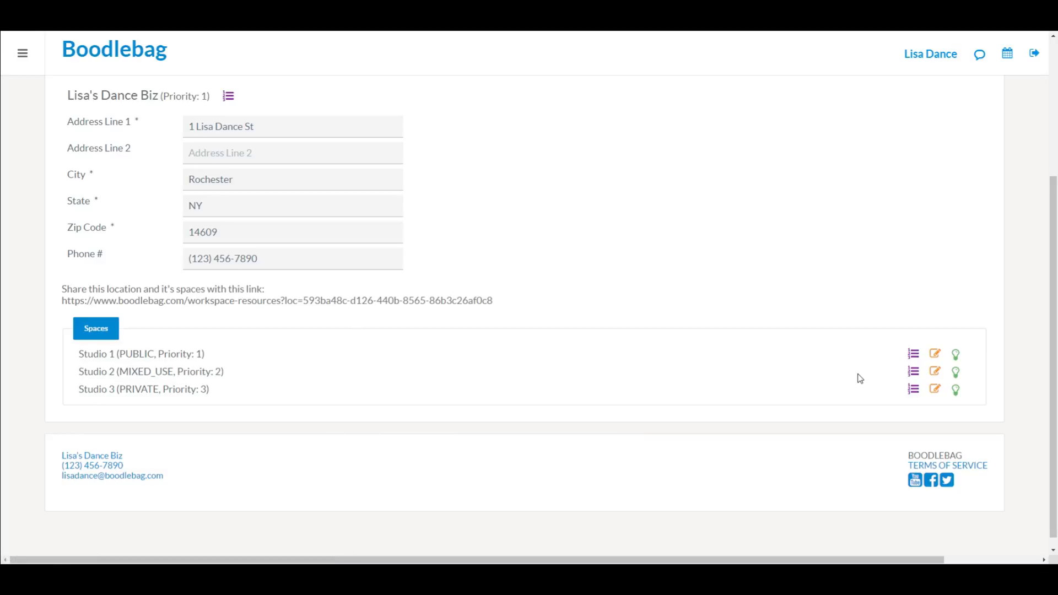
pyautogui.click(939, 373)
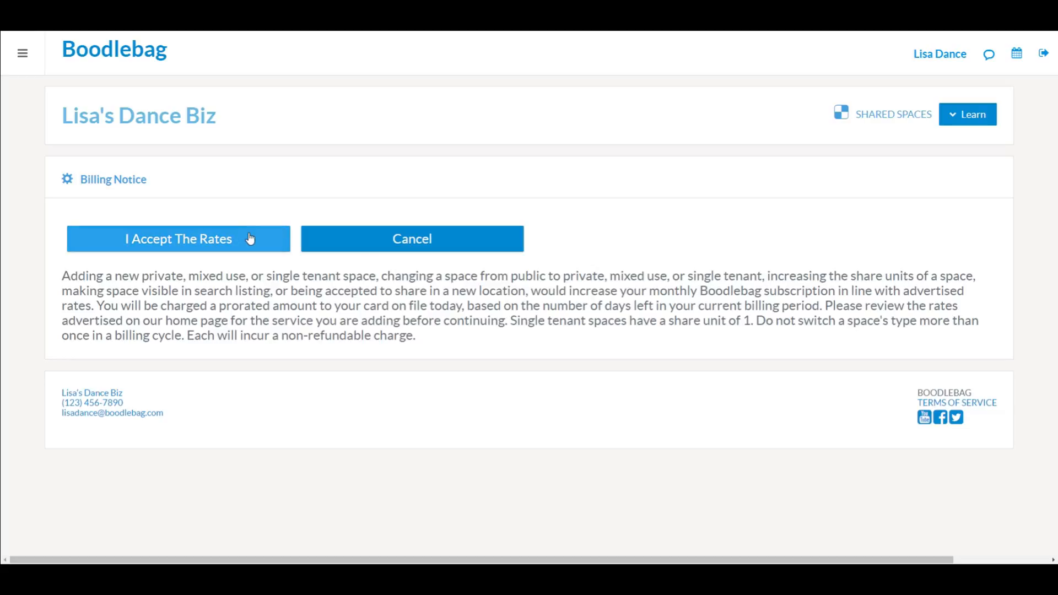
pyautogui.click(249, 233)
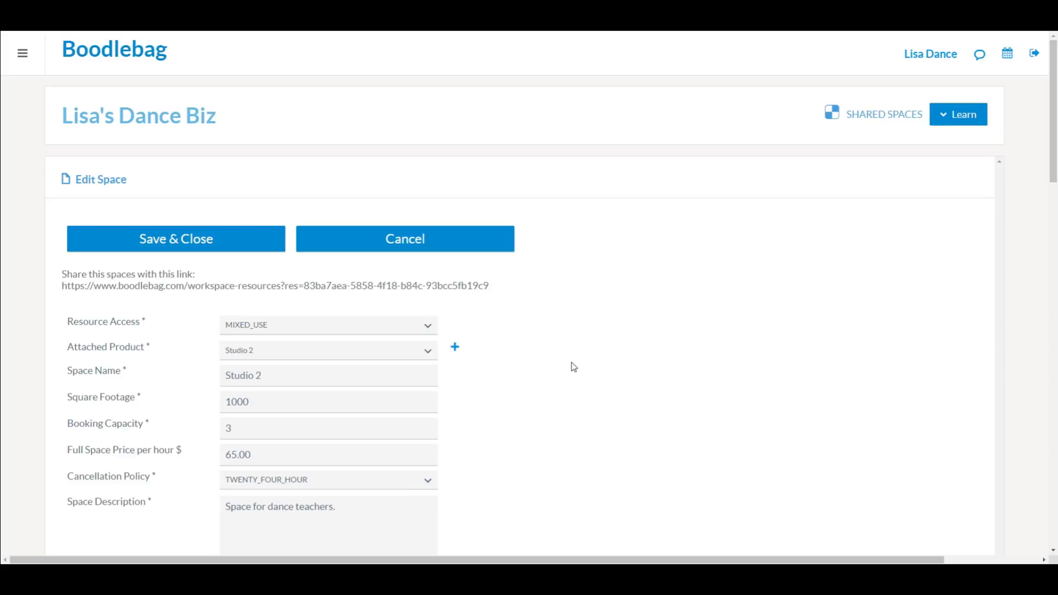
# Step: Set Studio 2's Cancellation Policy to FORTY_EIGHT_HOURS
pyautogui.scroll(-3, 571, 367)
pyautogui.scroll(-1, 573, 367)
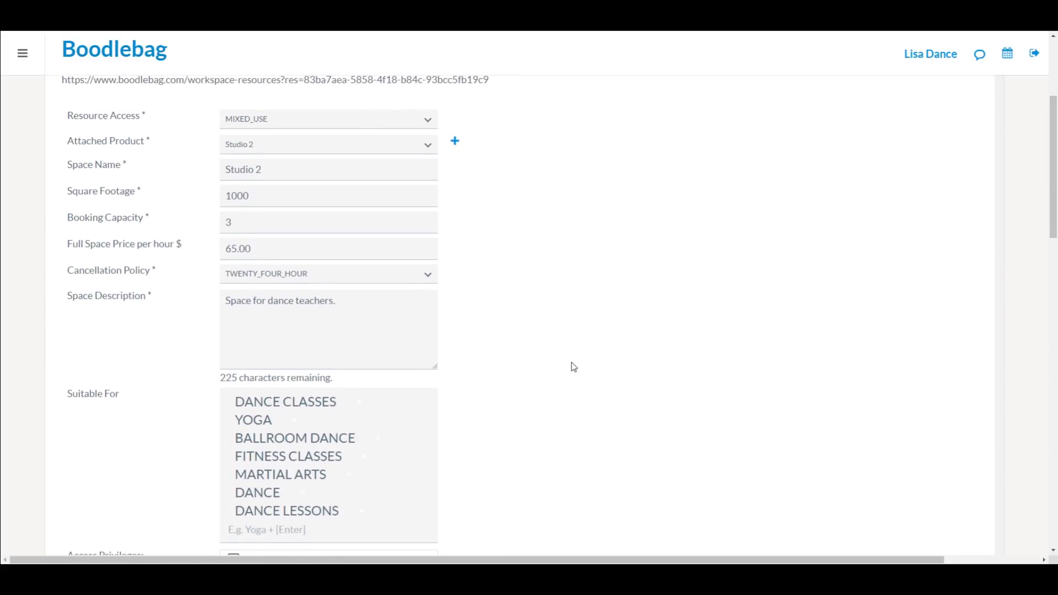
pyautogui.scroll(4, 573, 366)
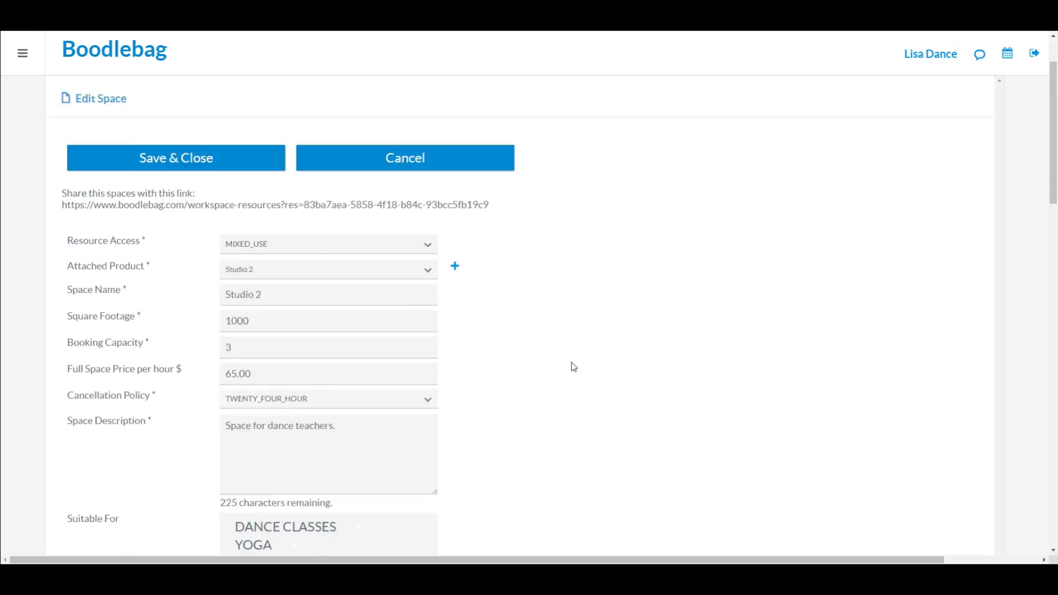
pyautogui.scroll(-2, 574, 367)
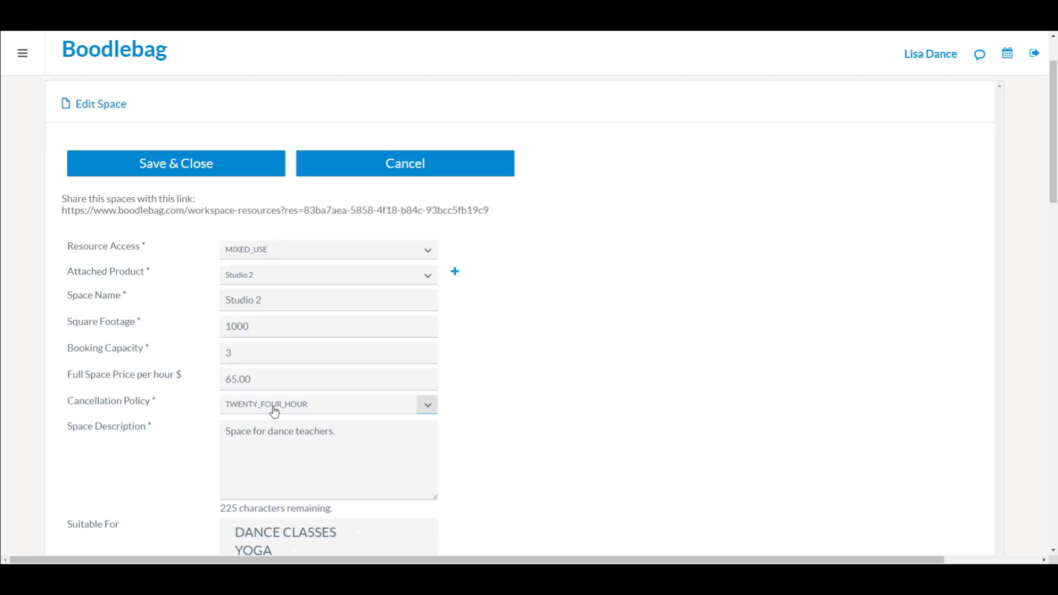
pyautogui.click(428, 408)
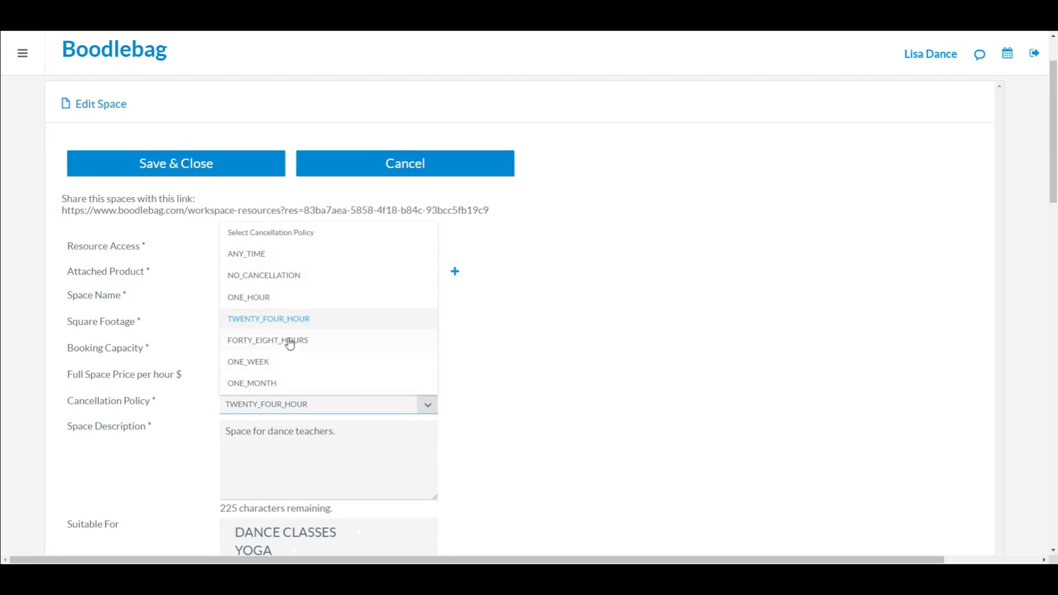
pyautogui.click(264, 342)
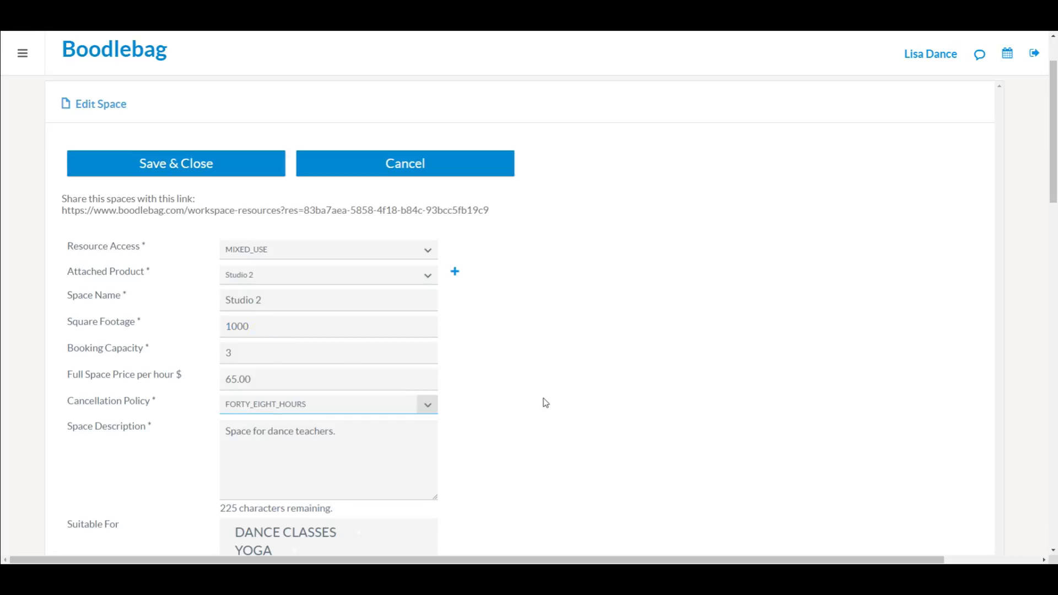
# Step: Save the Studio 2 changes, then save and close the location
pyautogui.scroll(-1, 545, 402)
pyautogui.scroll(-4, 545, 403)
pyautogui.scroll(3, 544, 403)
pyautogui.scroll(3, 545, 403)
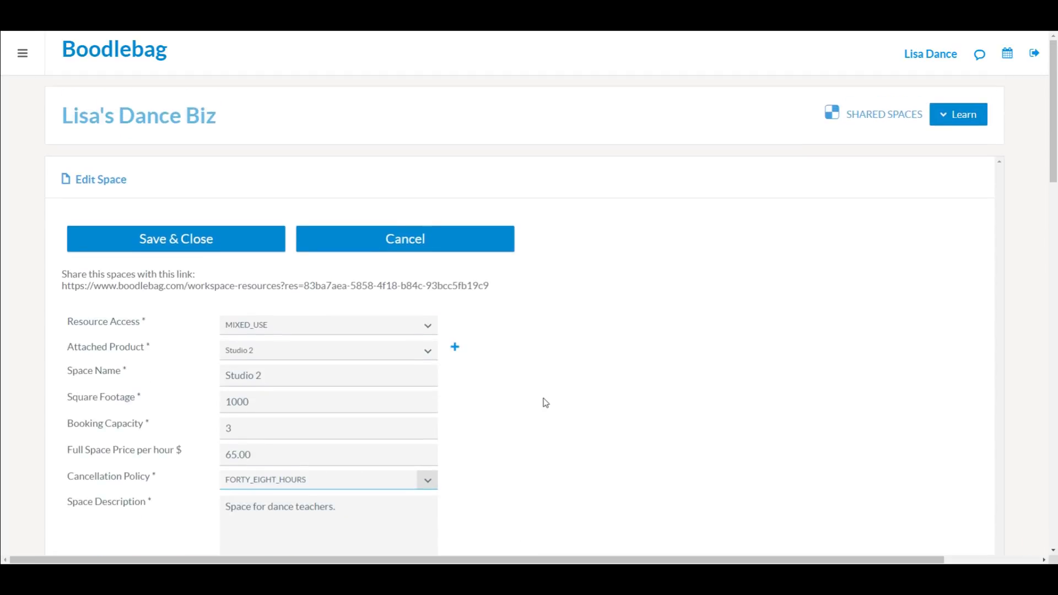
pyautogui.click(125, 239)
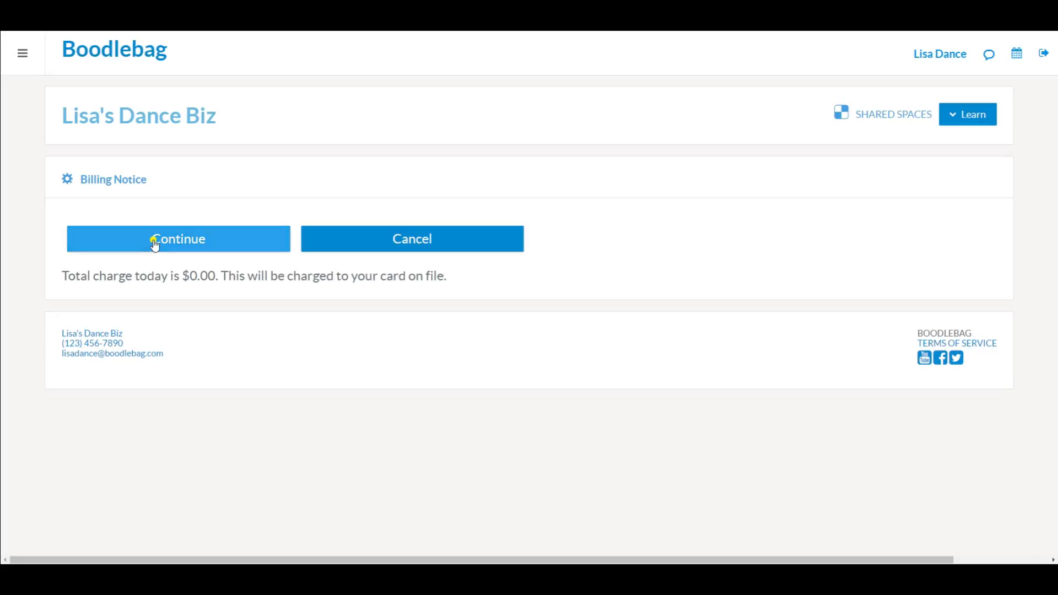
pyautogui.click(154, 243)
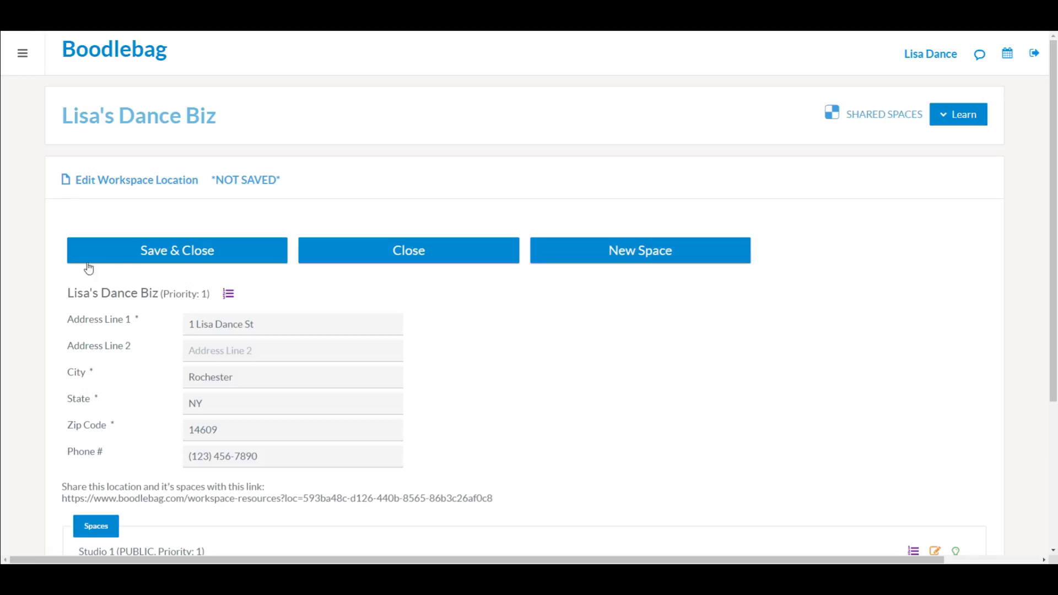
pyautogui.click(154, 252)
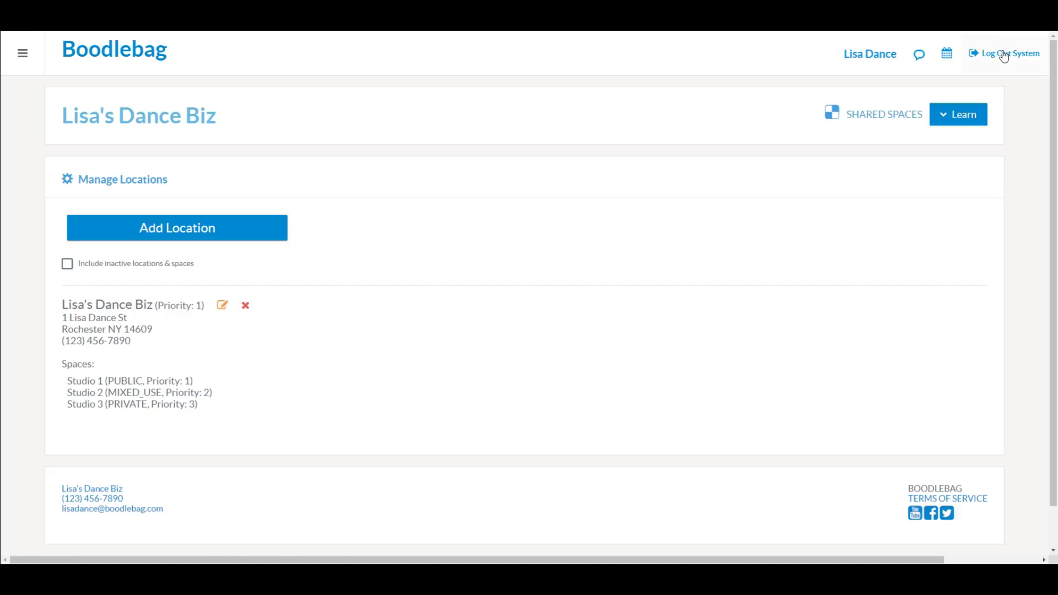
# Step: Log out of the owner account, sign in with the renter's email and password, and open space scheduling
pyautogui.click(1020, 55)
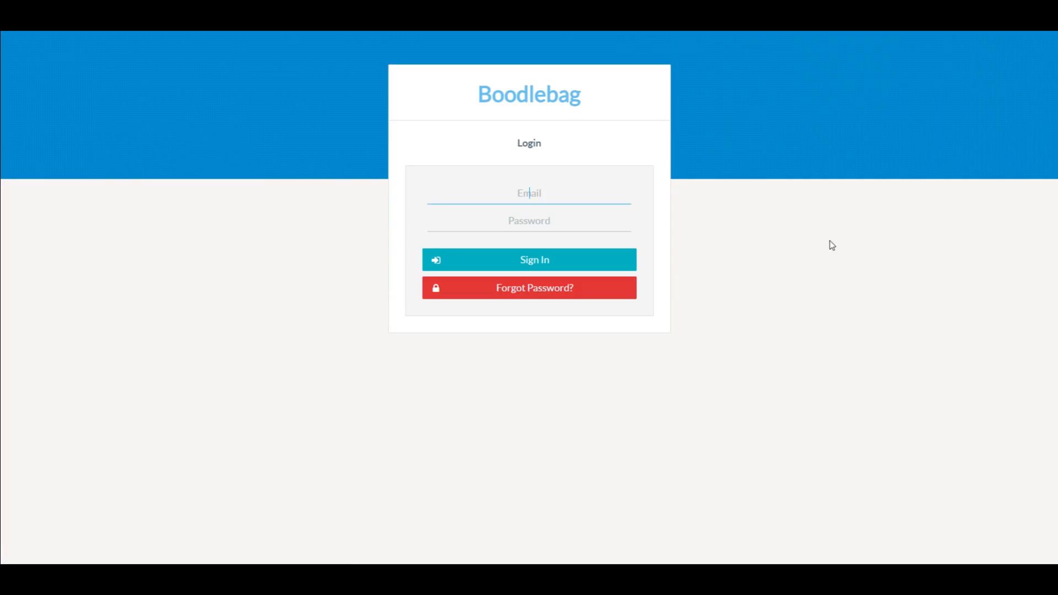
pyautogui.press('Tab')
pyautogui.write('**********')
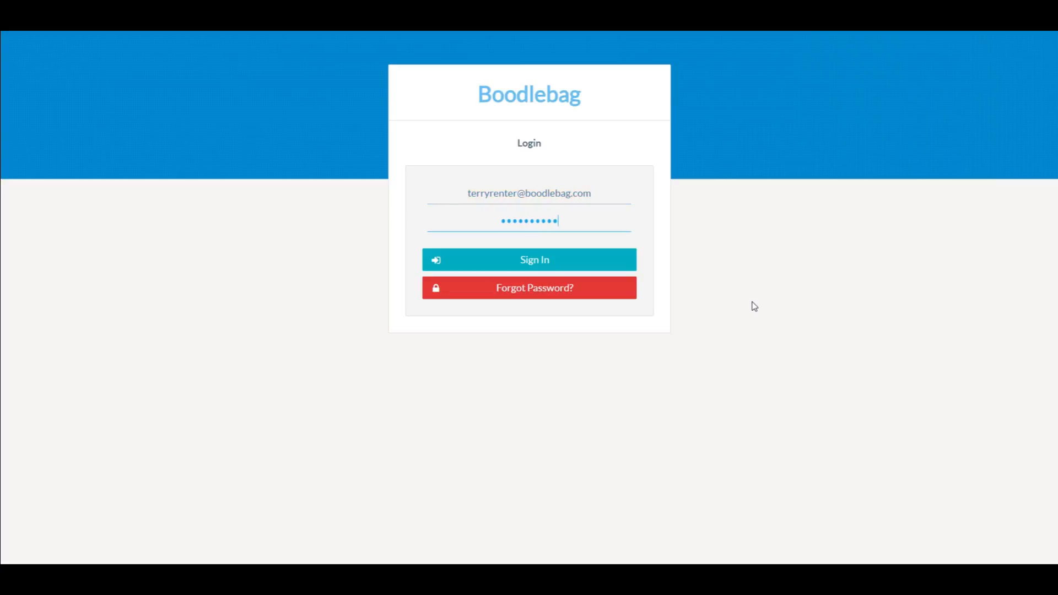
pyautogui.press('Return')
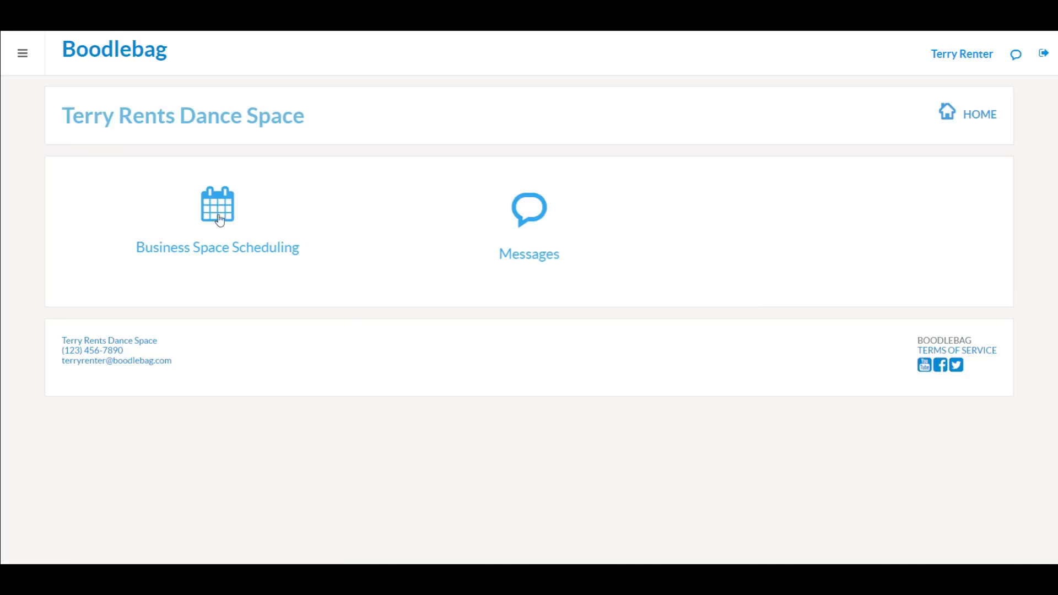
pyautogui.click(218, 218)
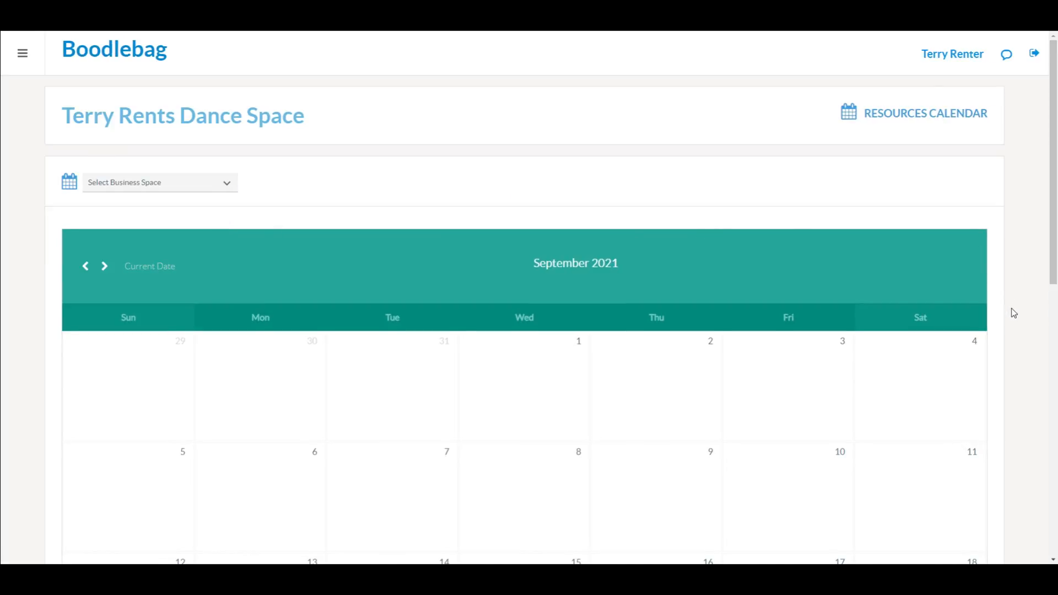
# Step: Try starting a reservation on October 2 with no business space selected
pyautogui.scroll(-7, 1011, 309)
pyautogui.scroll(-1, 1014, 313)
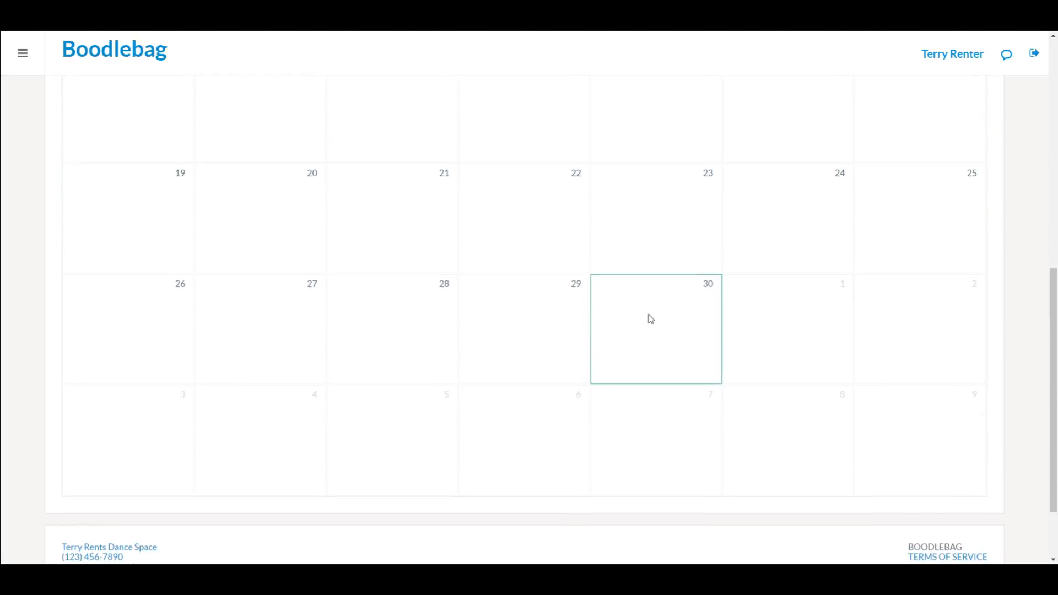
pyautogui.click(917, 320)
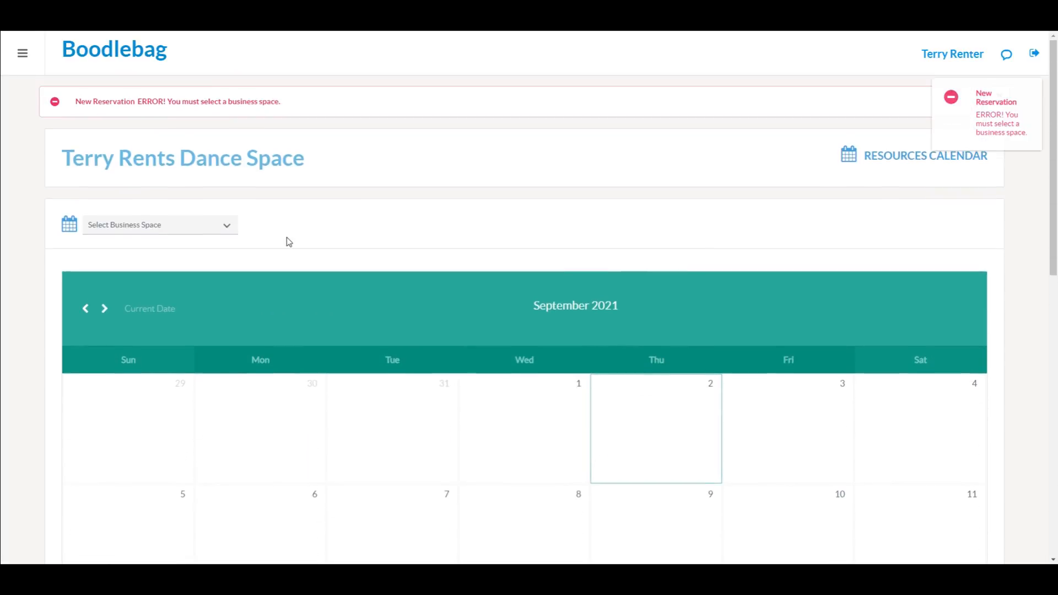
# Step: Choose Studio 2 as the space and open a new reservation form on October 2
pyautogui.click(227, 227)
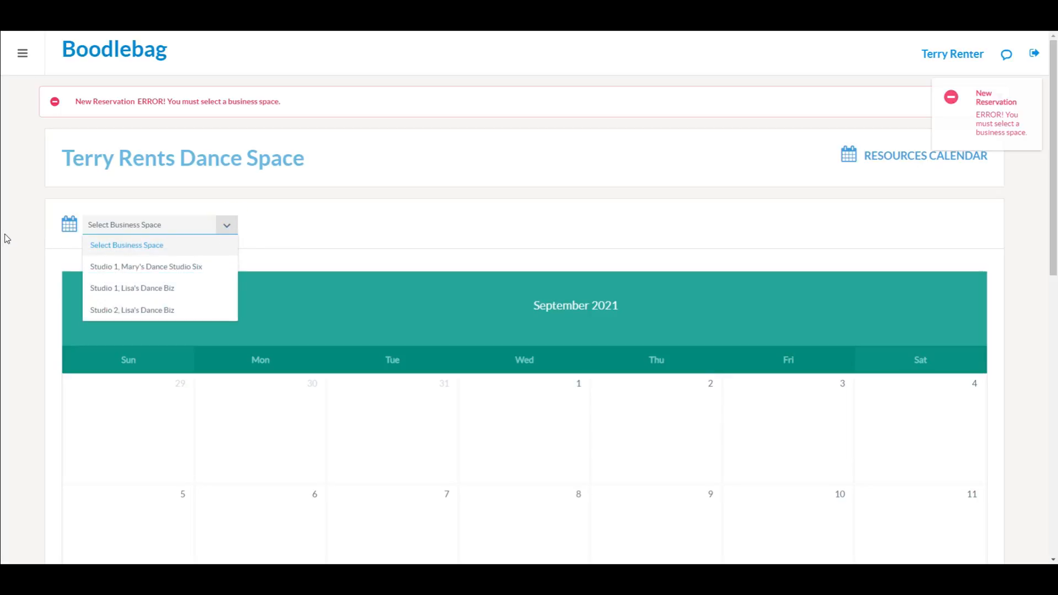
pyautogui.click(42, 216)
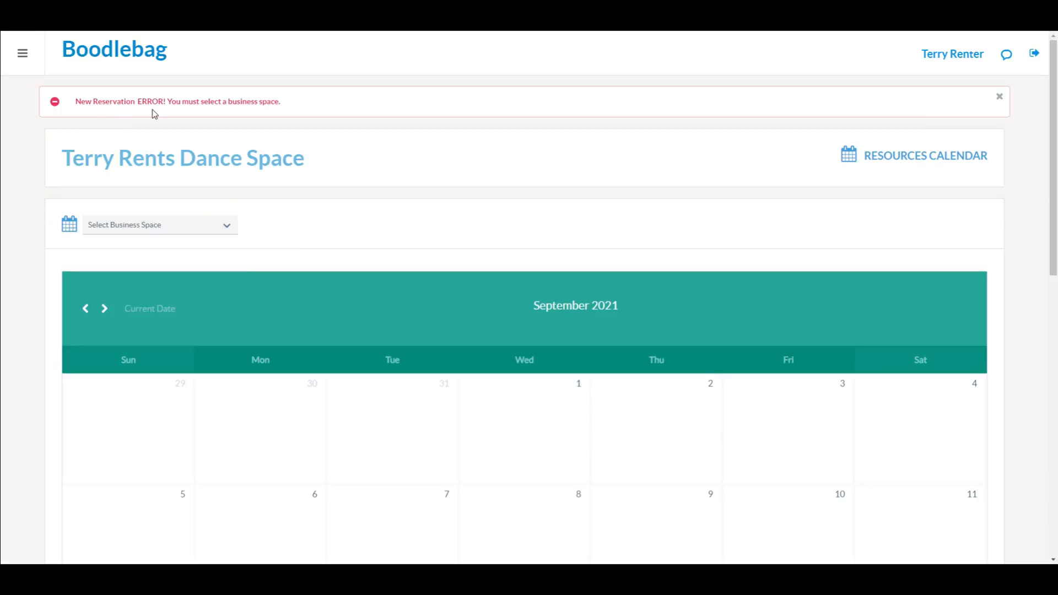
pyautogui.click(228, 227)
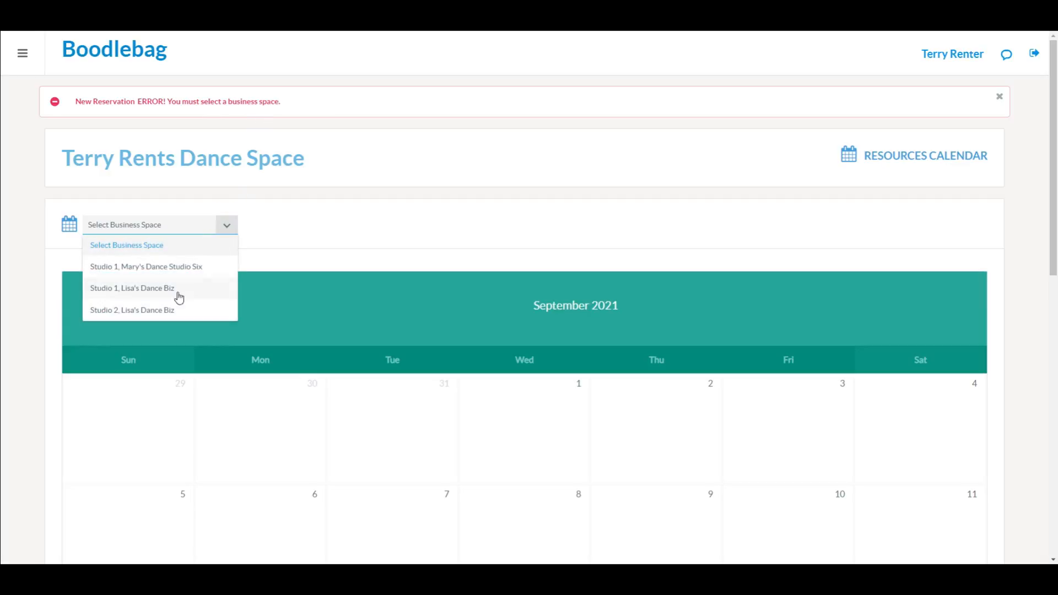
pyautogui.click(175, 312)
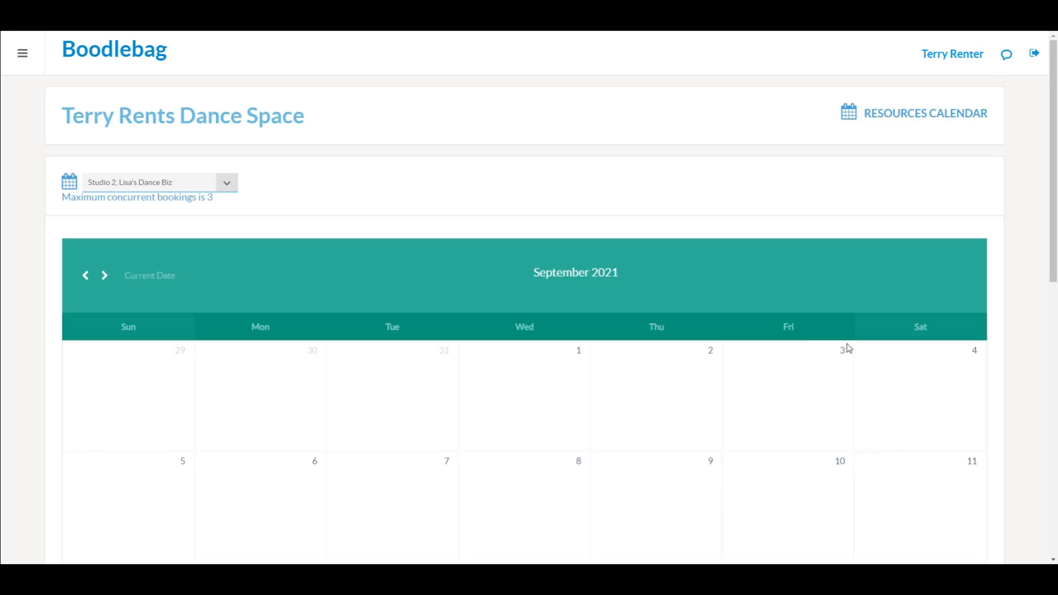
pyautogui.scroll(-6, 1026, 366)
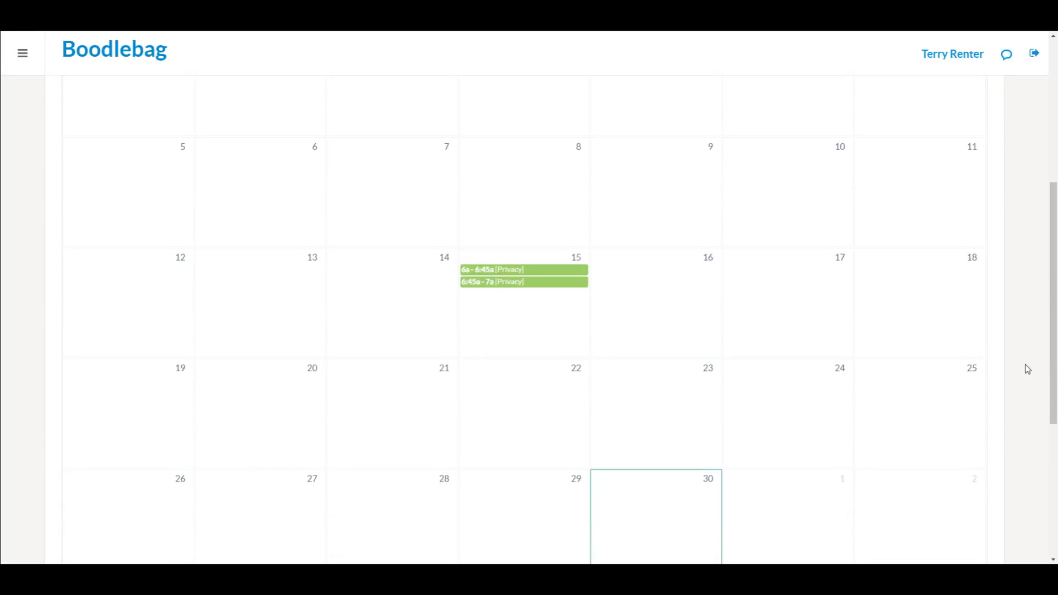
pyautogui.scroll(-2, 1023, 365)
pyautogui.click(917, 382)
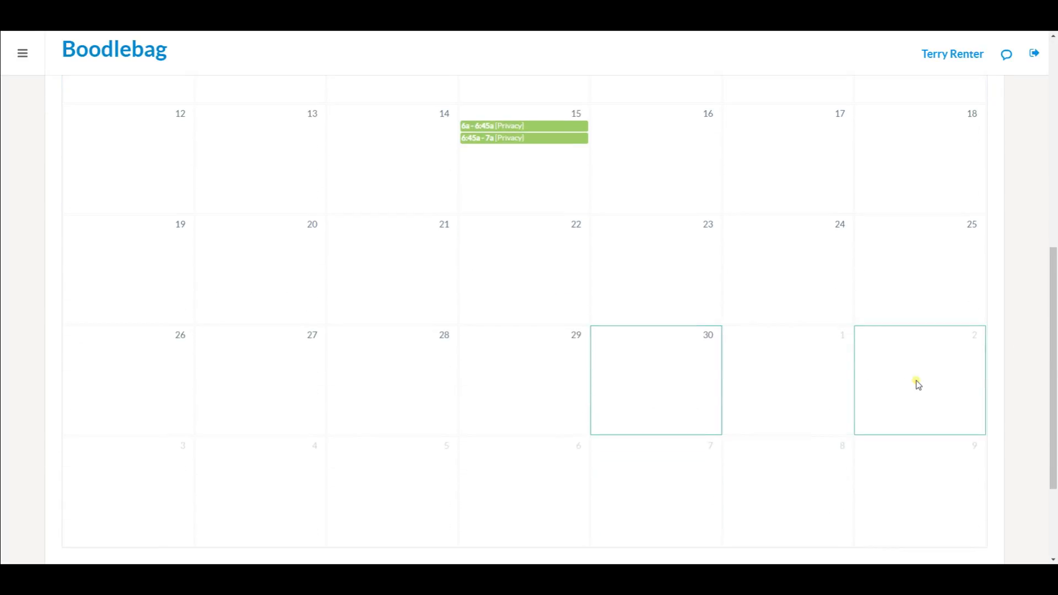
# Step: Dismiss the October 2 reservation form and start a new reservation for October 1
pyautogui.click(586, 281)
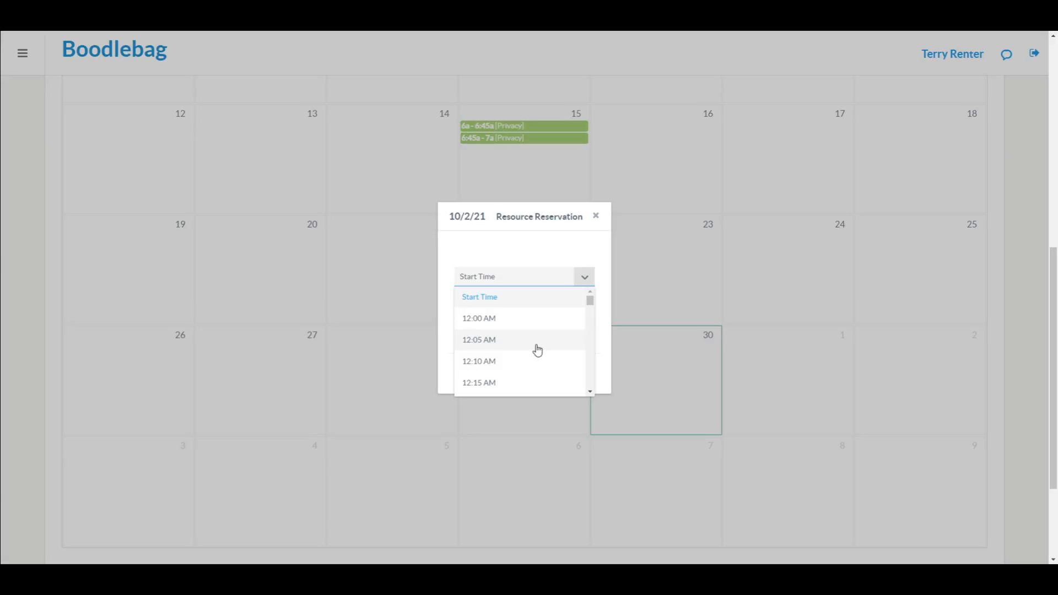
pyautogui.click(595, 216)
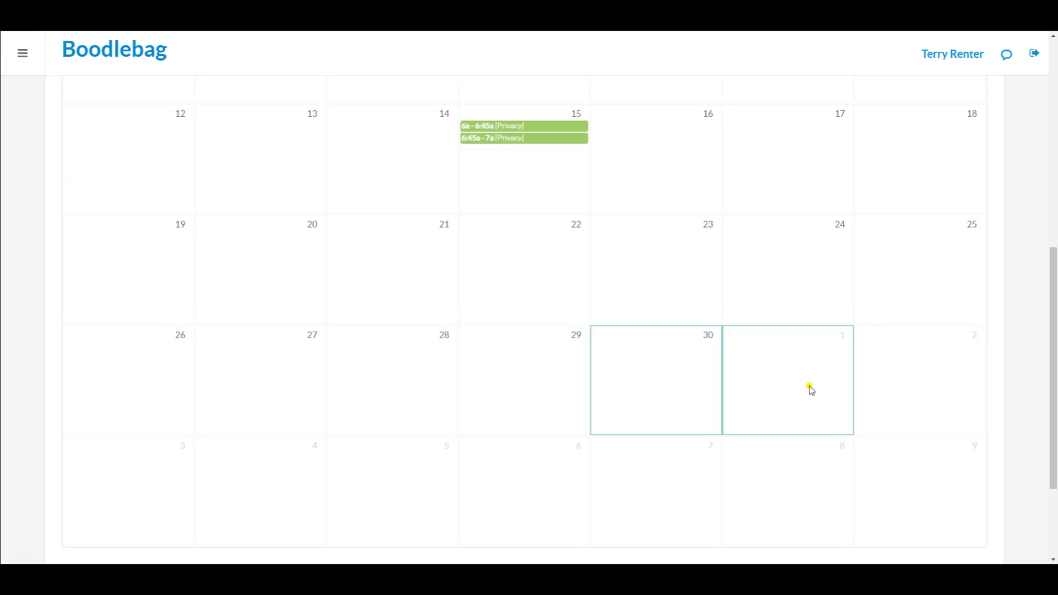
pyautogui.click(811, 390)
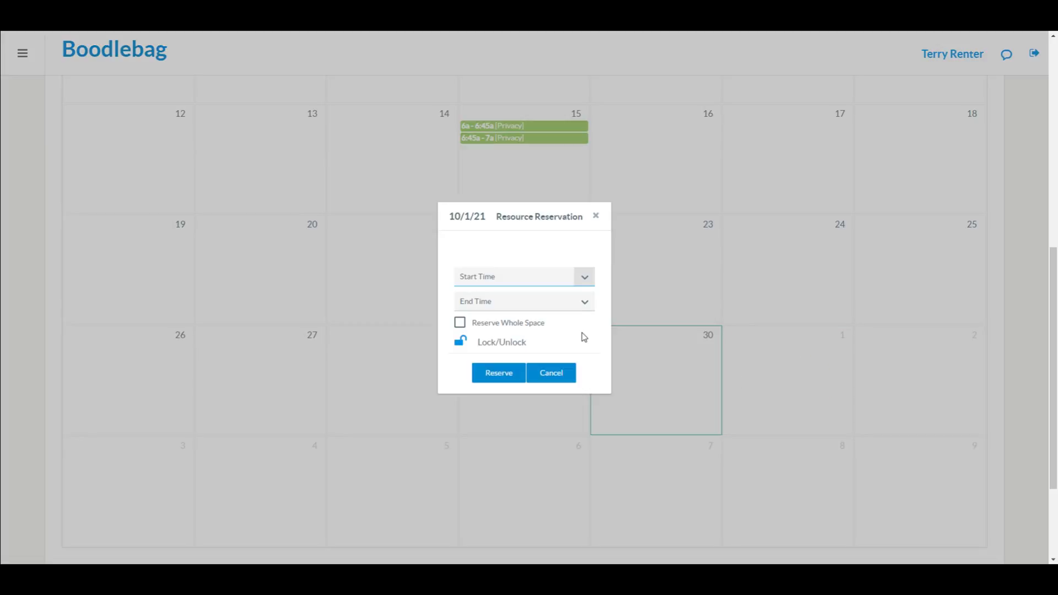
# Step: Reserve October 1 from 07:00 AM to 12:00 PM
pyautogui.click(587, 277)
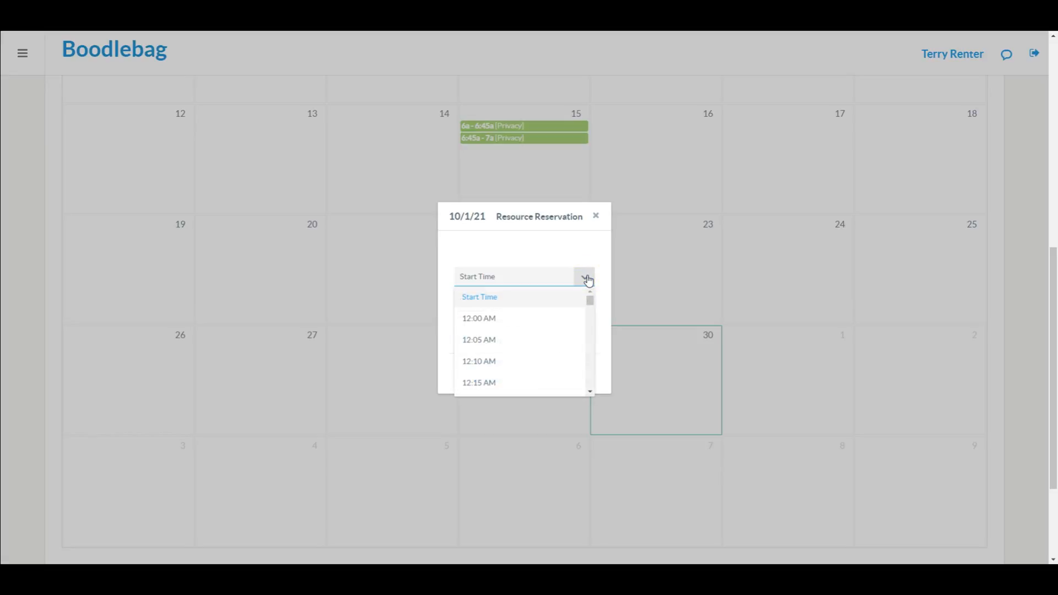
pyautogui.scroll(-9, 513, 338)
pyautogui.scroll(-12, 514, 338)
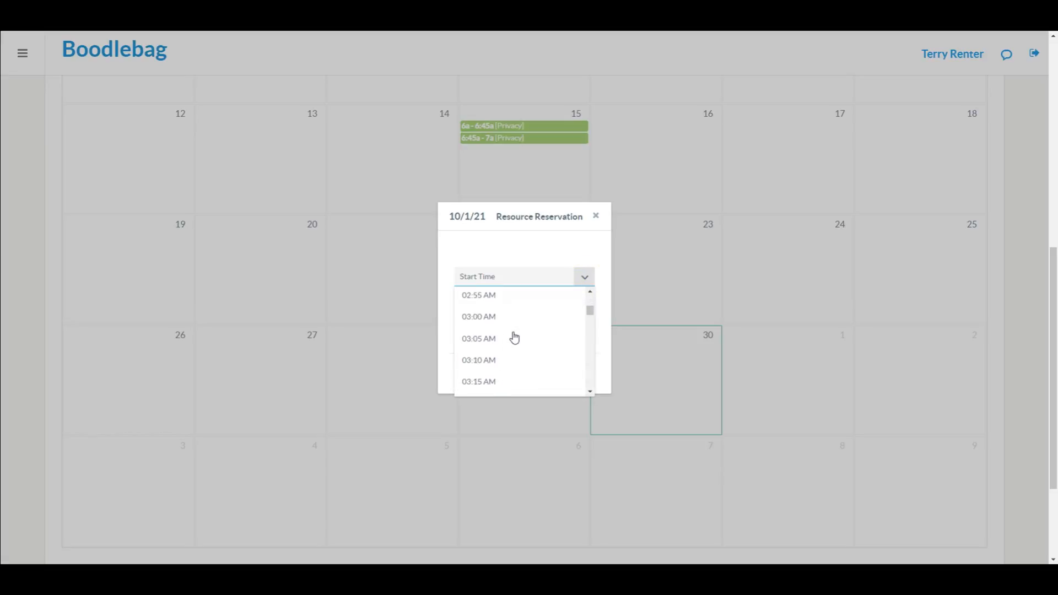
pyautogui.scroll(-8, 515, 338)
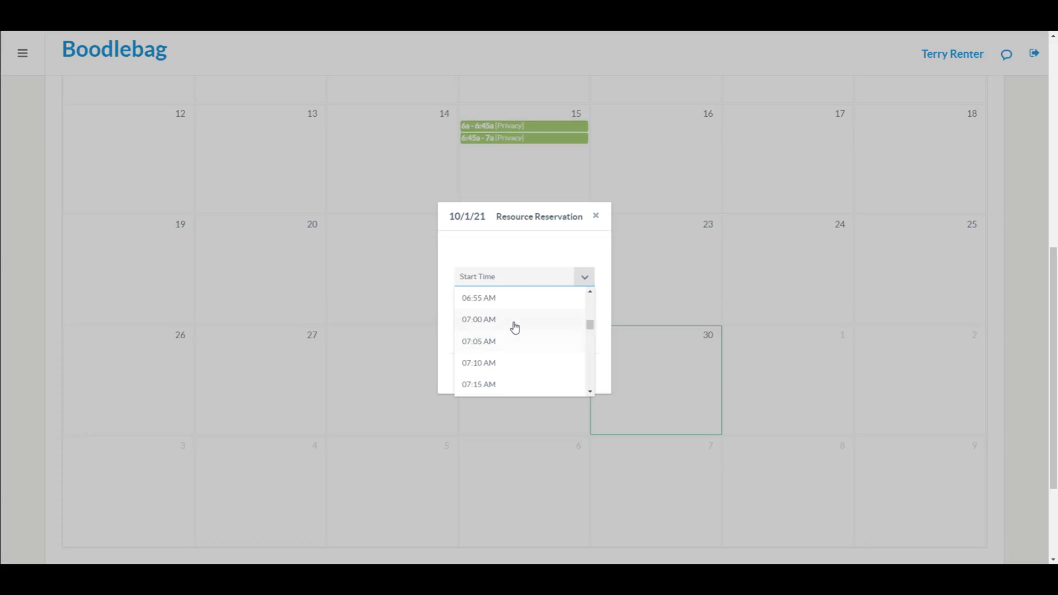
pyautogui.click(515, 321)
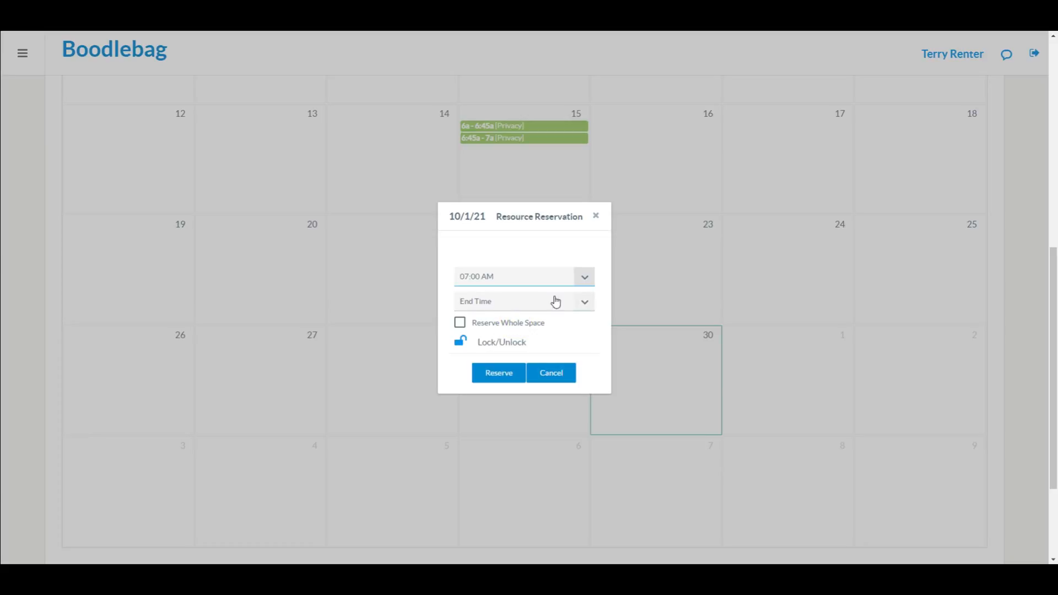
pyautogui.click(586, 305)
pyautogui.scroll(-20, 493, 358)
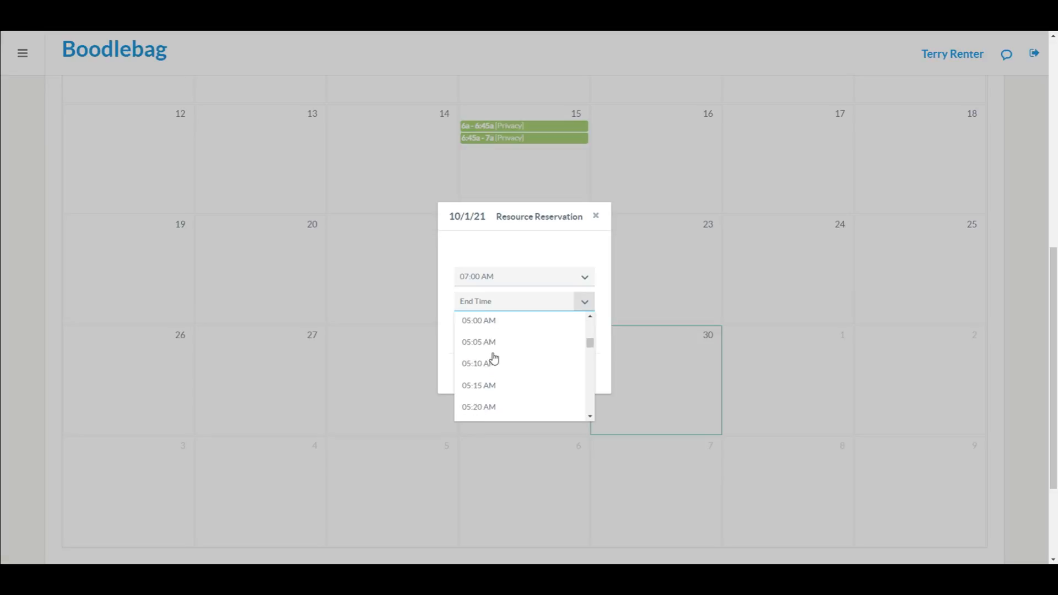
pyautogui.scroll(-8, 494, 359)
pyautogui.scroll(-12, 494, 359)
pyautogui.scroll(-6, 494, 359)
pyautogui.scroll(-1, 494, 359)
pyautogui.click(494, 357)
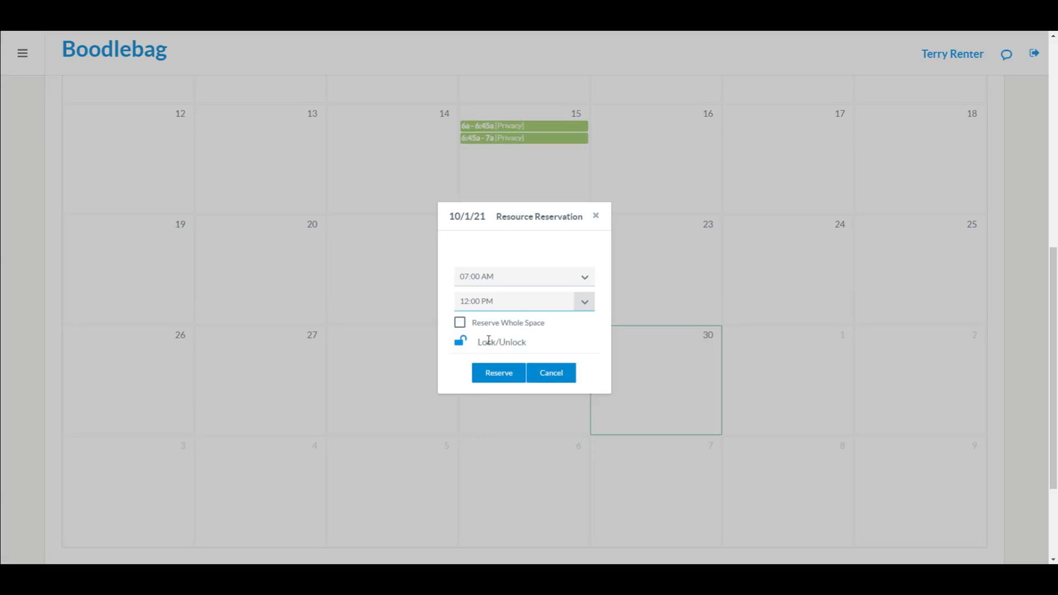
pyautogui.click(499, 373)
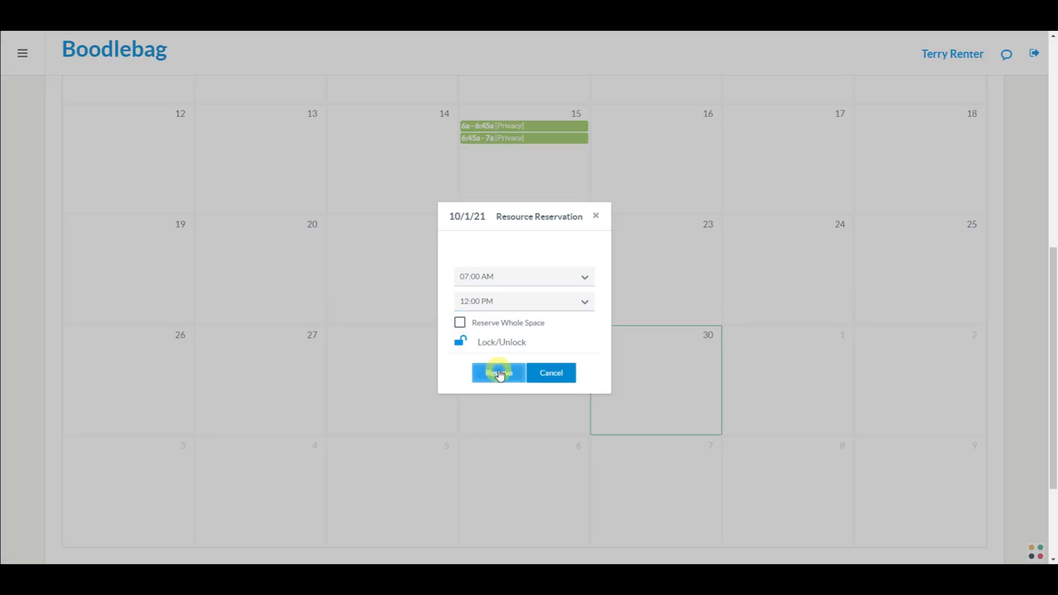
pyautogui.moveTo(647, 390); pyautogui.dragTo(769, 431)
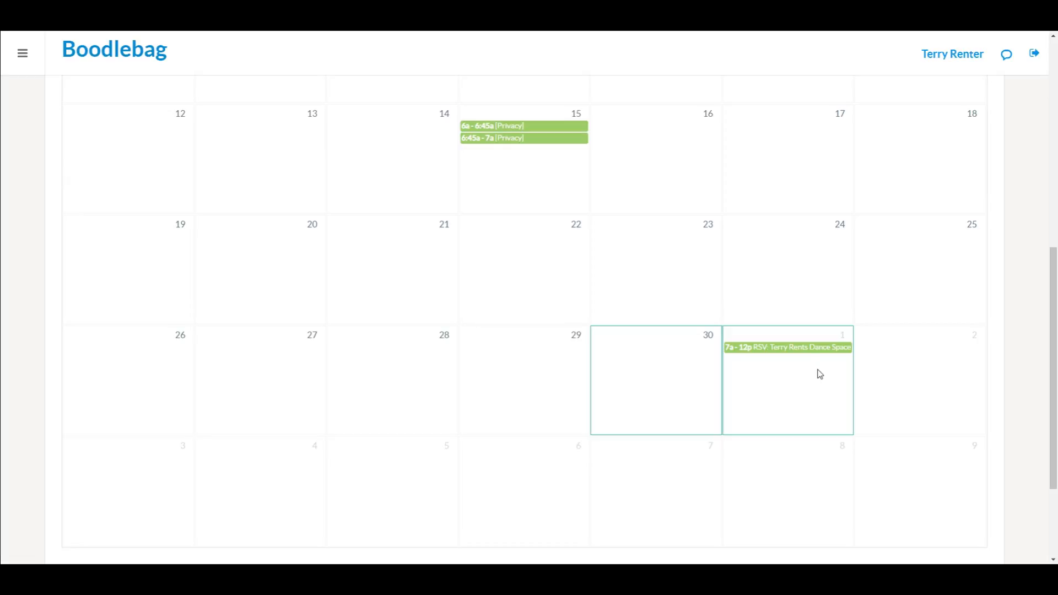
pyautogui.click(809, 352)
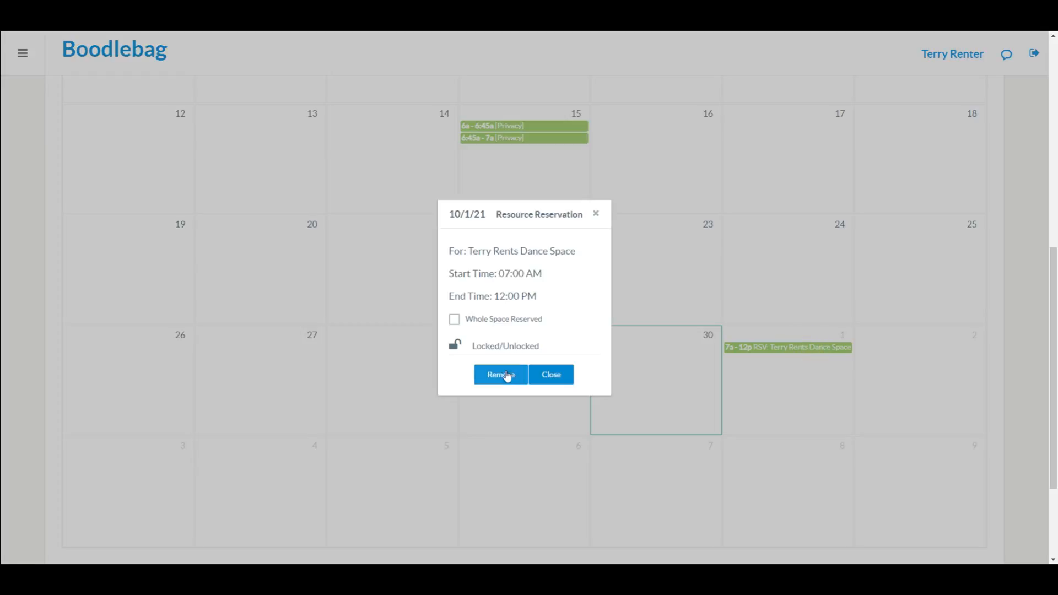
pyautogui.click(505, 374)
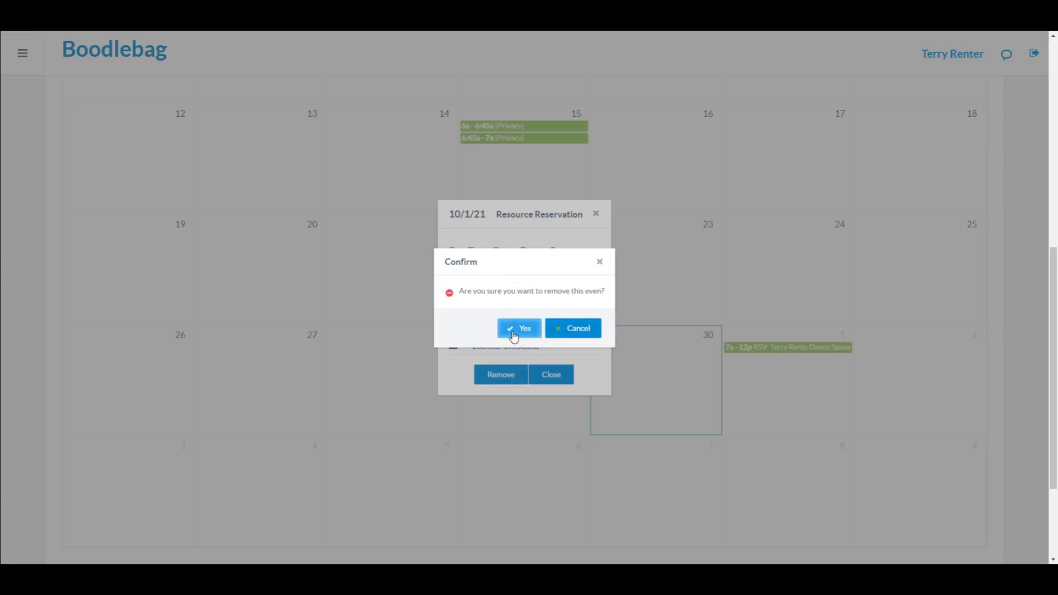
pyautogui.click(516, 332)
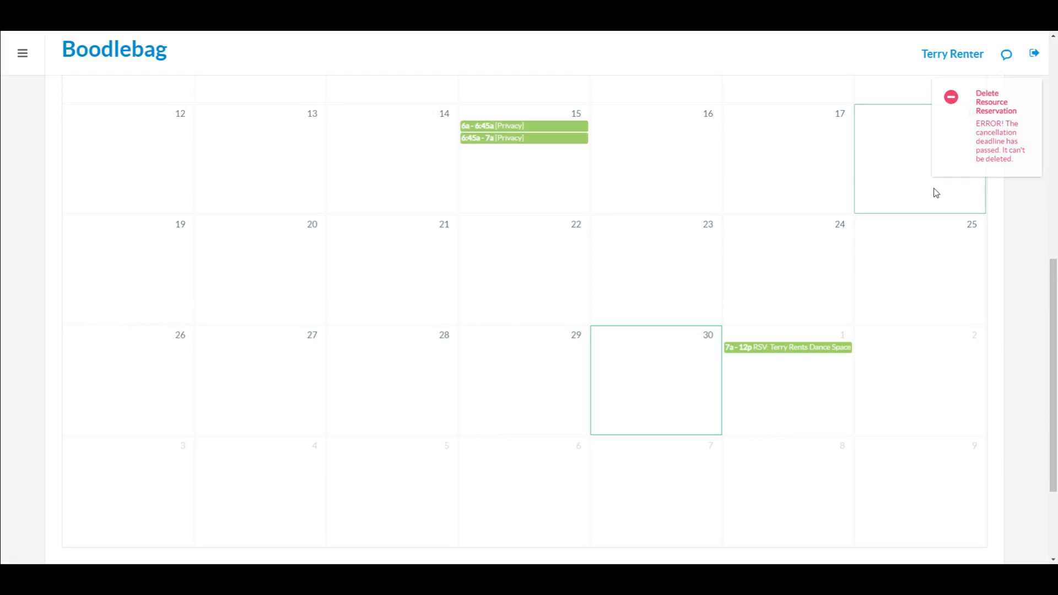
pyautogui.moveTo(1021, 136)
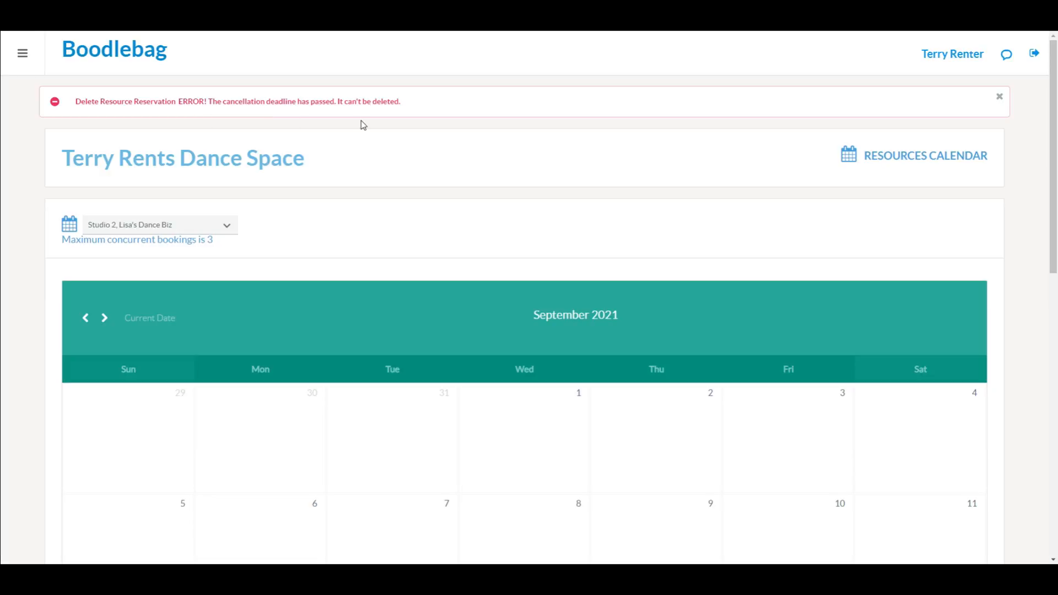
pyautogui.scroll(-6, 363, 125)
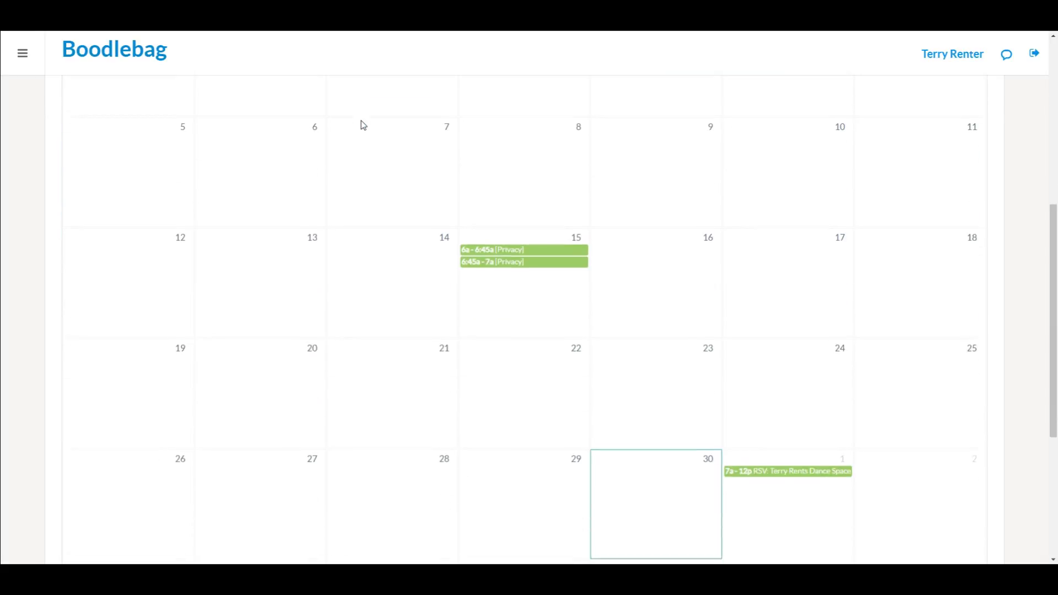
pyautogui.click(363, 125)
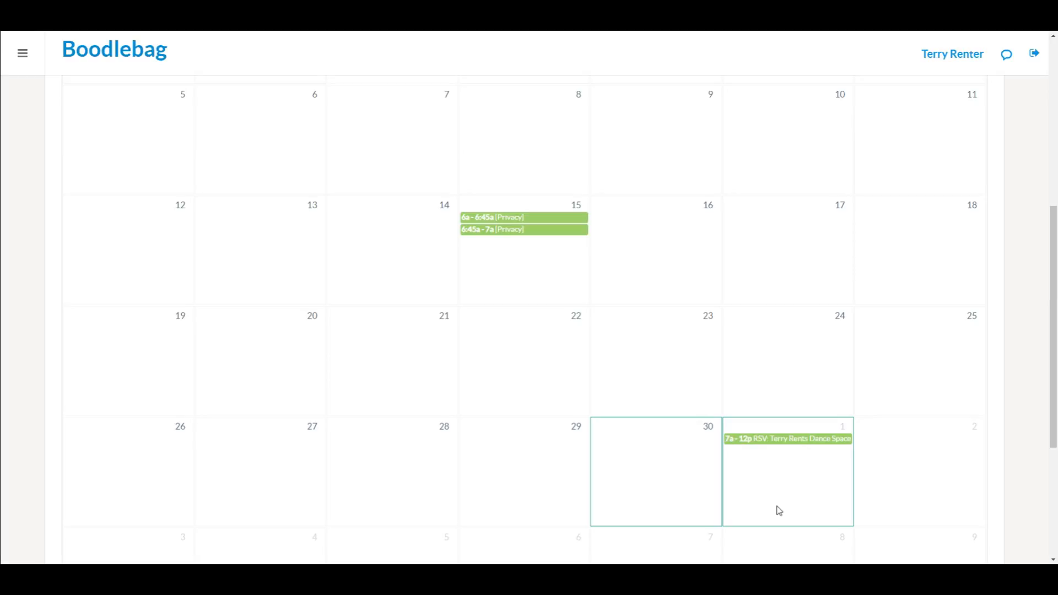
# Step: Log out of the renter account and sign in with the owner's email and password
pyautogui.click(1035, 53)
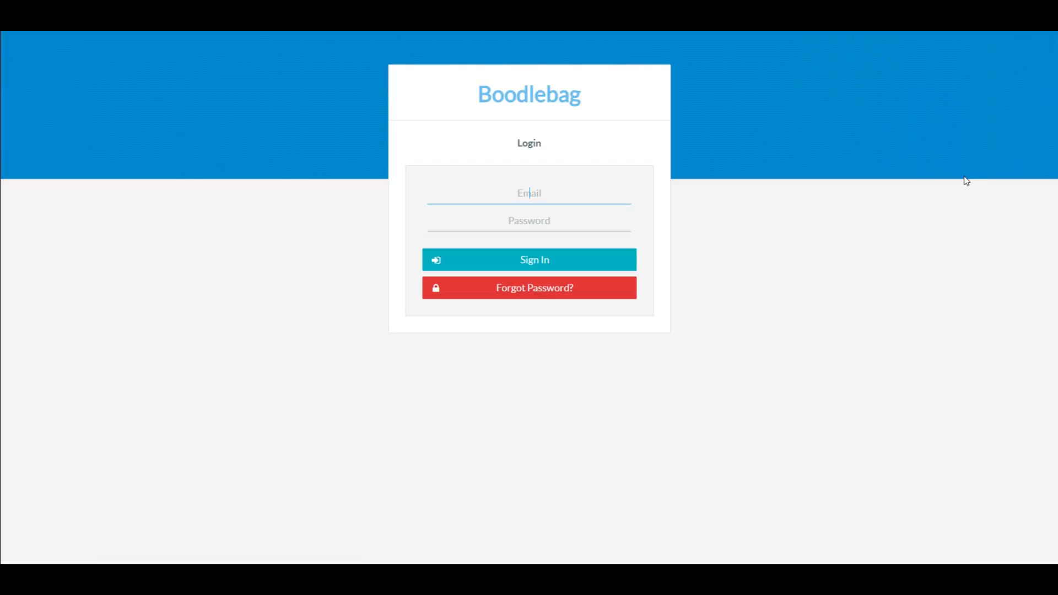
pyautogui.press('Tab')
pyautogui.write('•••')
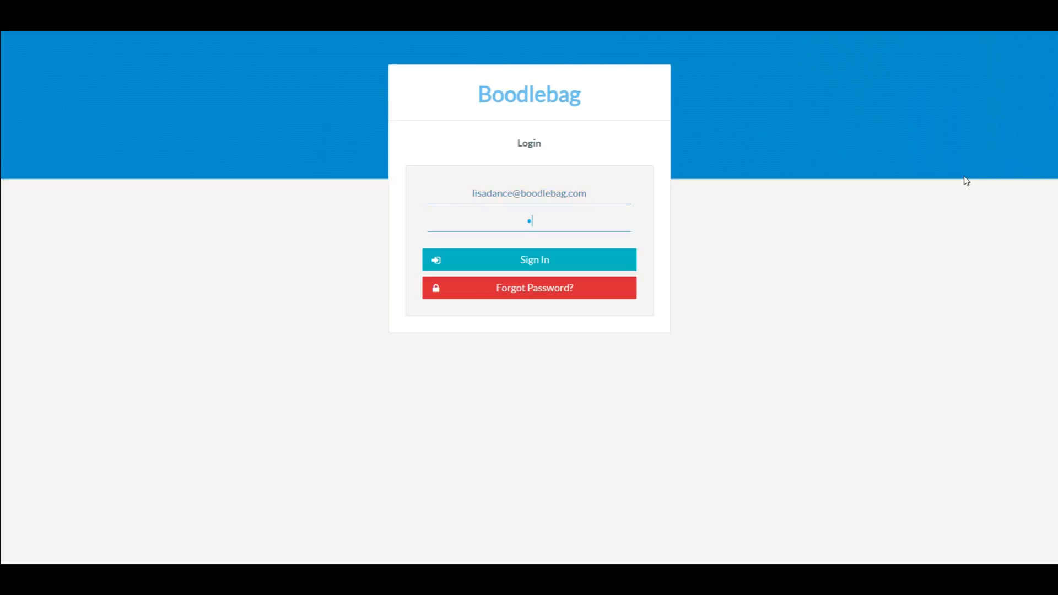
pyautogui.write('•••••••')
pyautogui.press('Return')
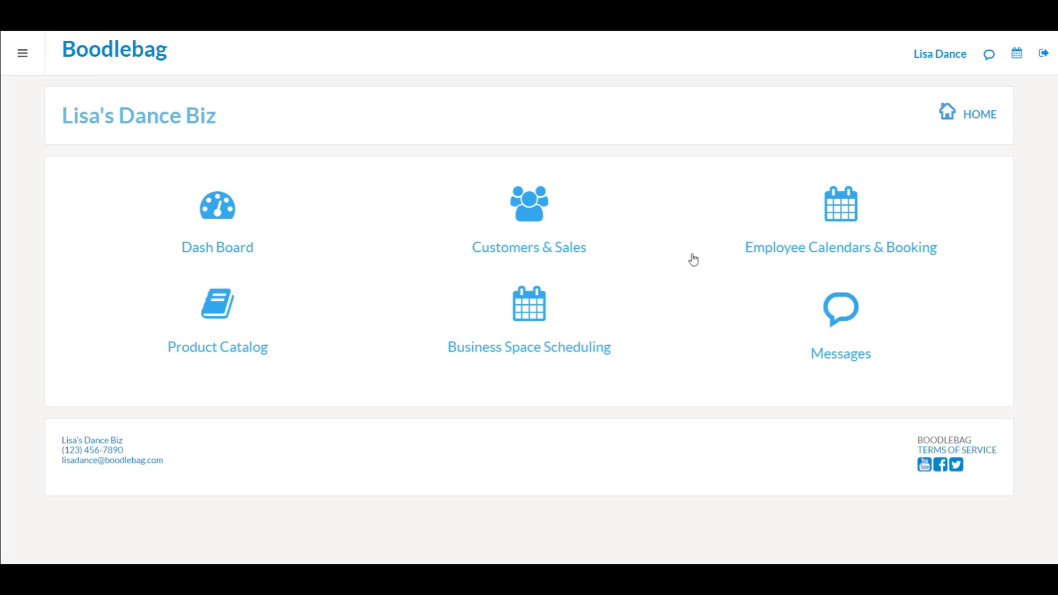
# Step: Show the Studio 2 schedule and remove the renter's 7a–12p October 1 reservation
pyautogui.click(537, 303)
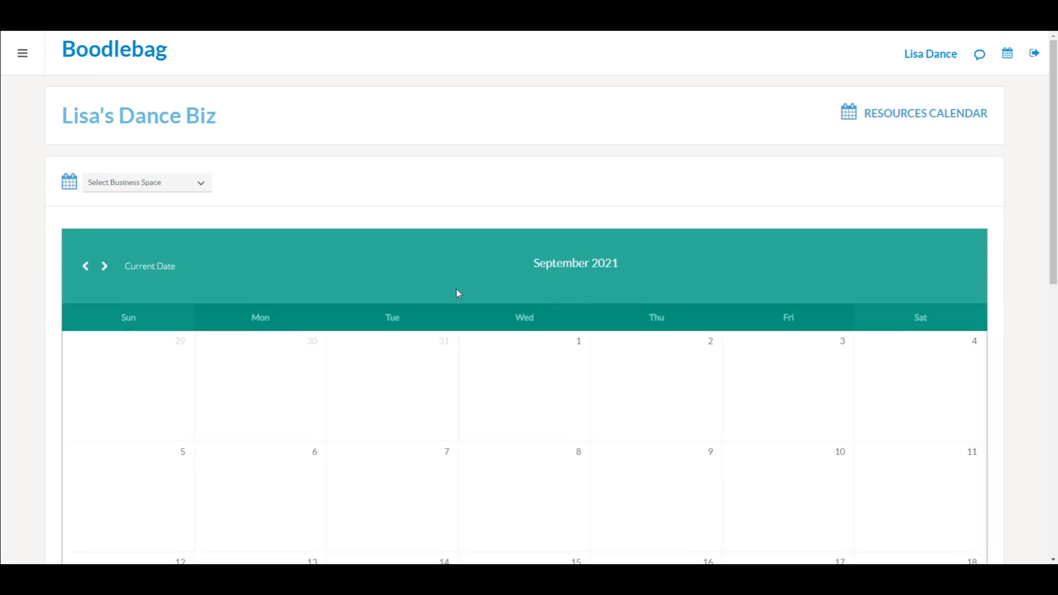
pyautogui.click(203, 188)
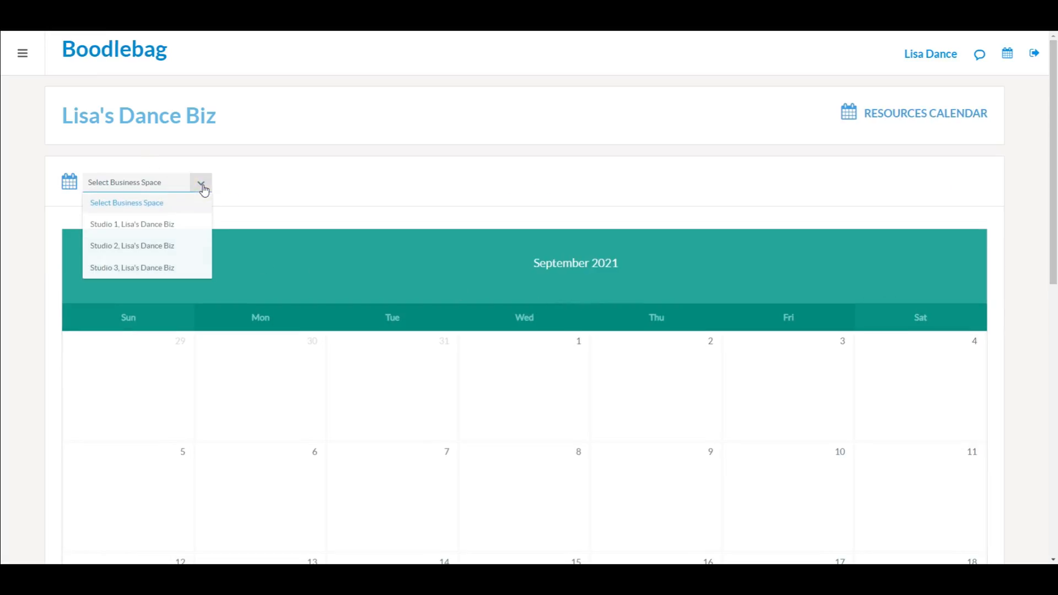
pyautogui.click(167, 243)
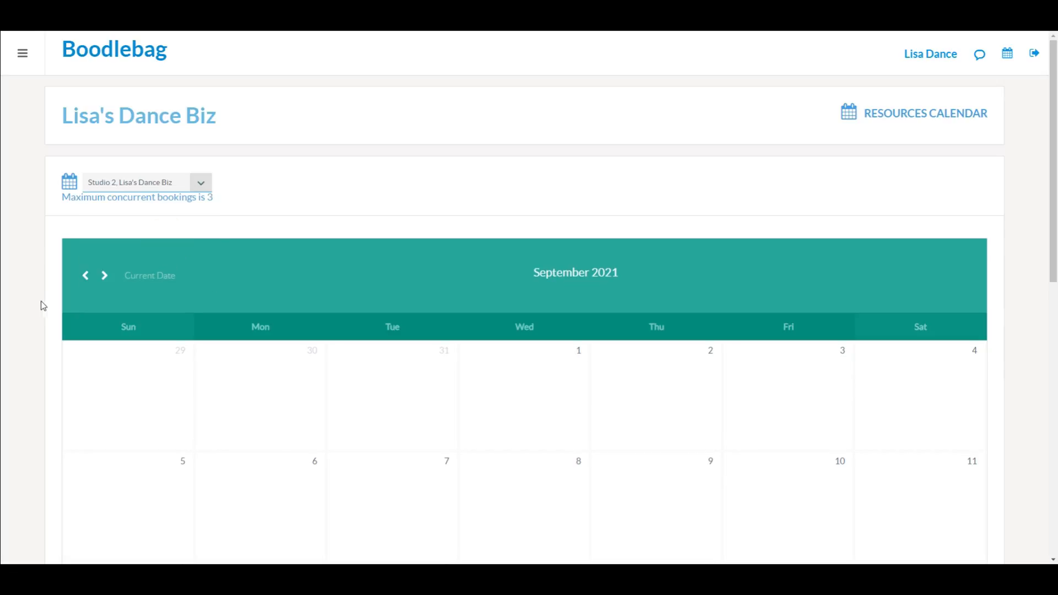
pyautogui.scroll(-8, 31, 320)
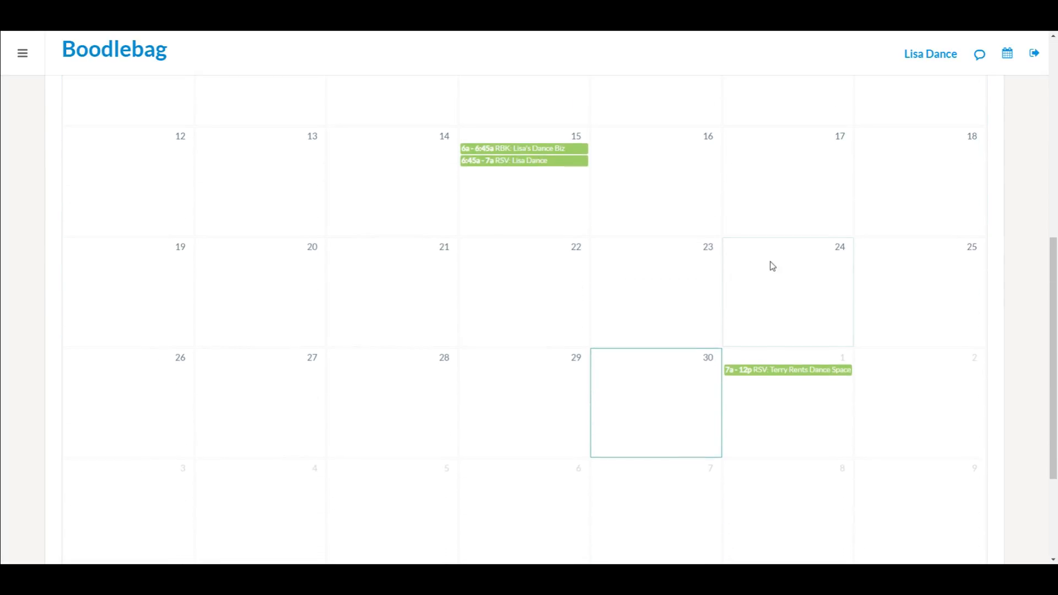
pyautogui.click(808, 372)
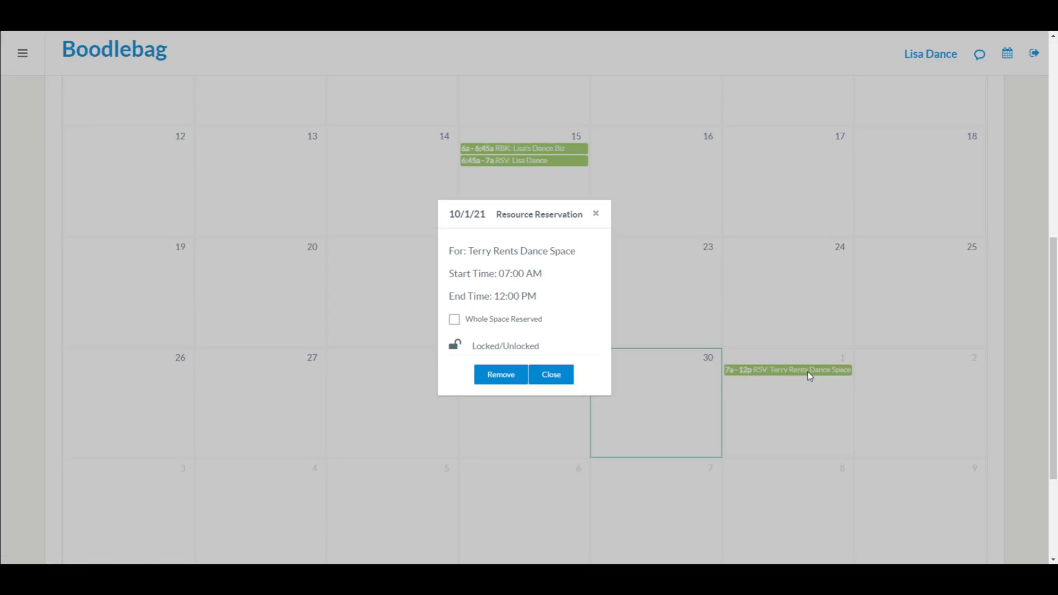
pyautogui.click(504, 375)
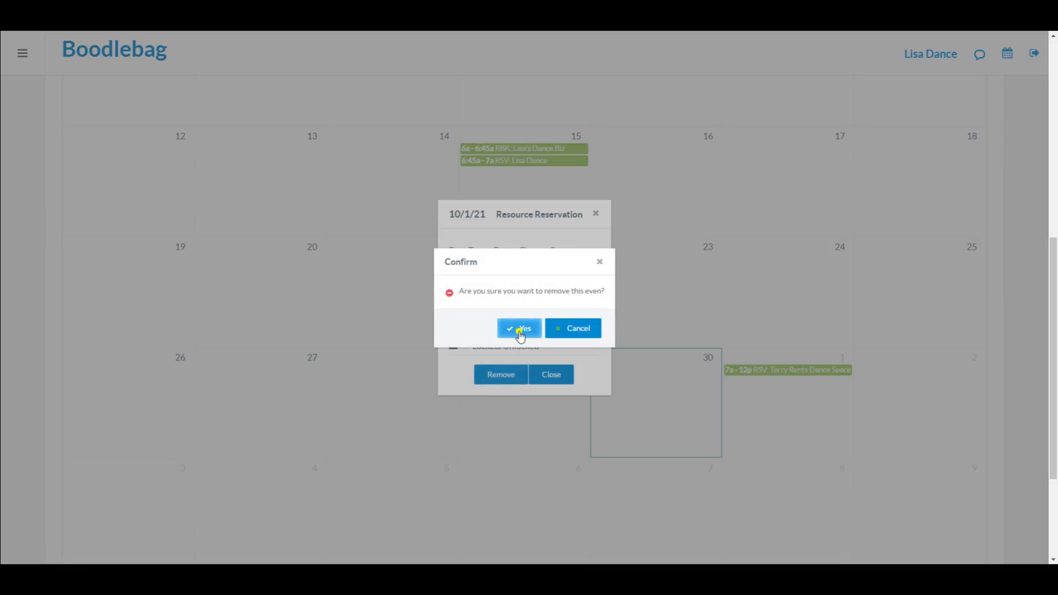
pyautogui.click(519, 331)
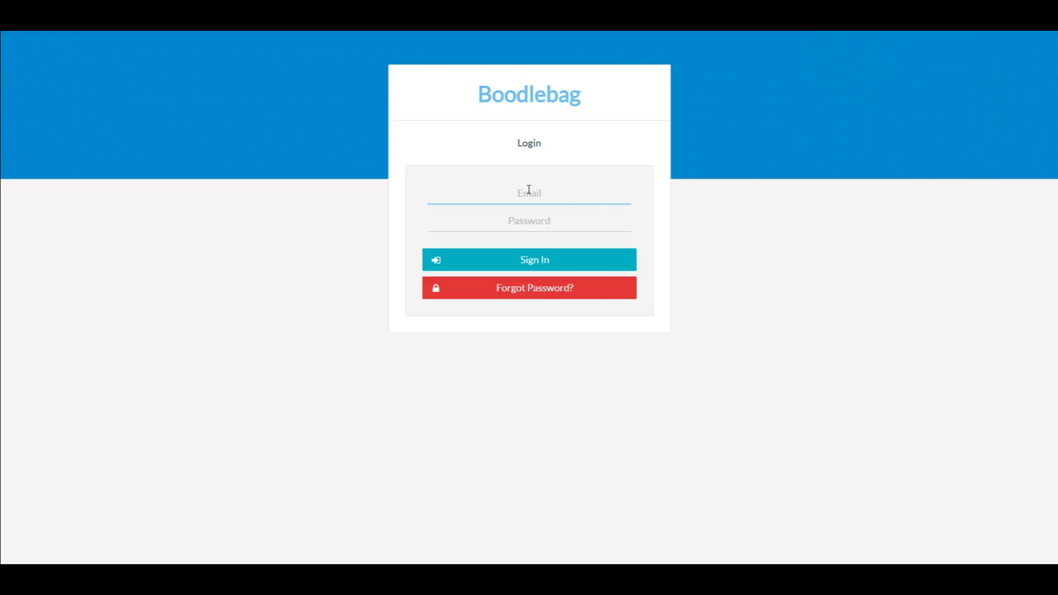
# Step: Sign in with the stylist's email and password
pyautogui.press('Tab')
pyautogui.write('********')
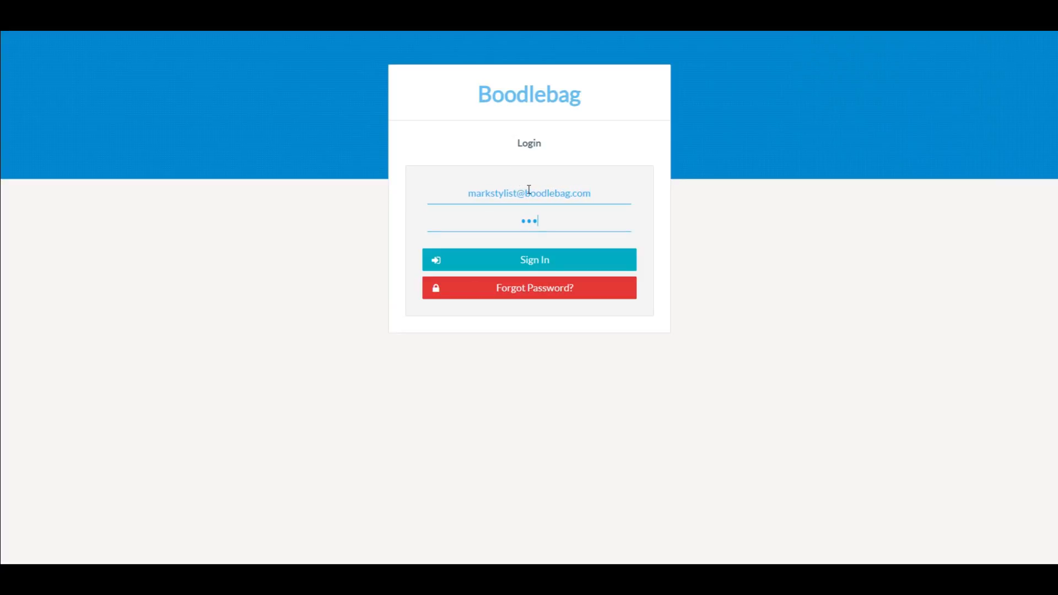
pyautogui.write('**')
pyautogui.press('Return')
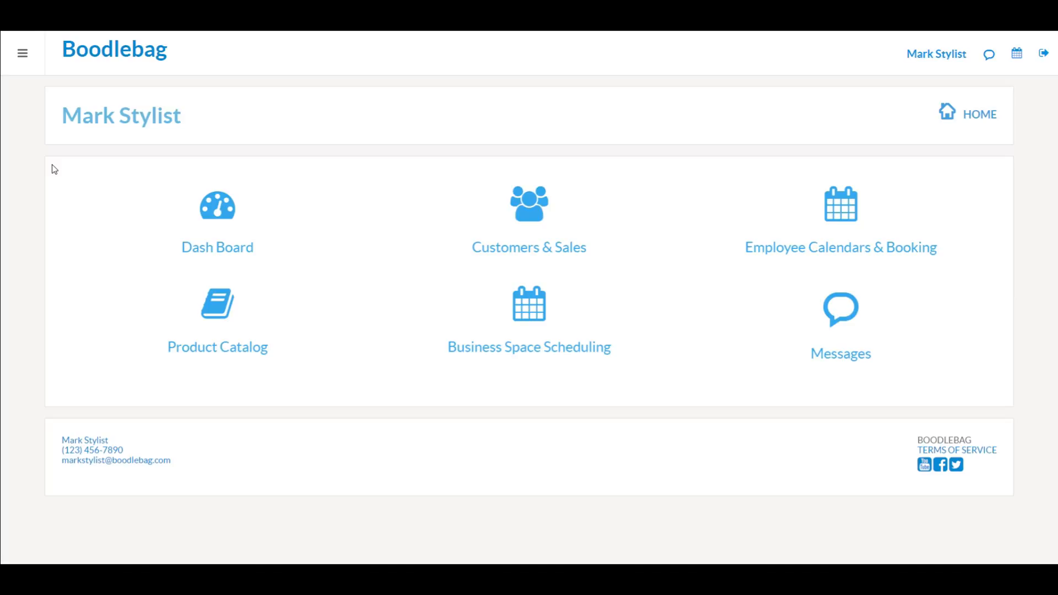
# Step: Open Business Space Scheduling and list the available business spaces
pyautogui.click(28, 69)
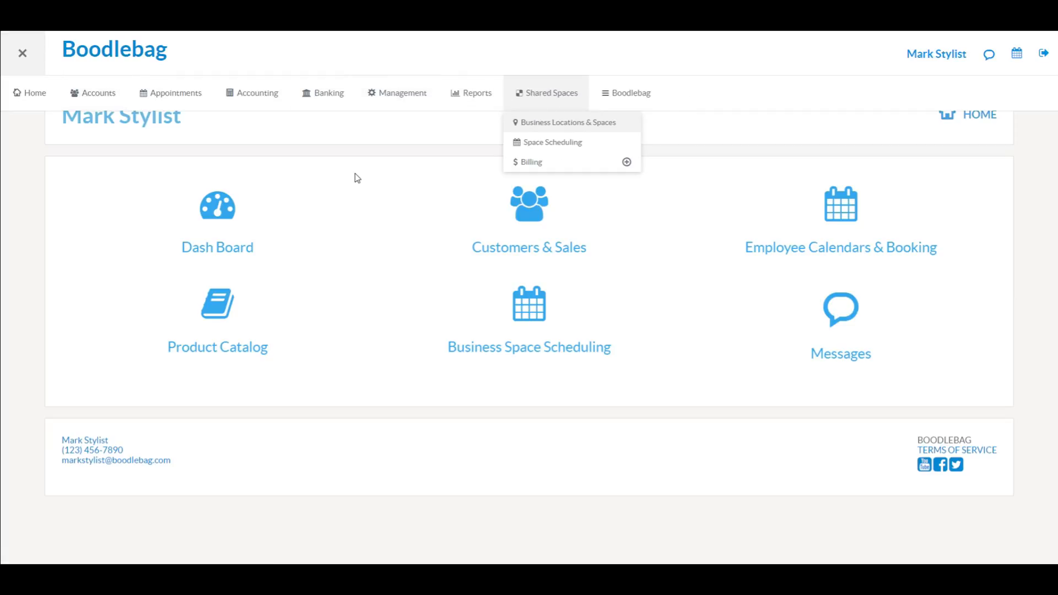
pyautogui.click(340, 214)
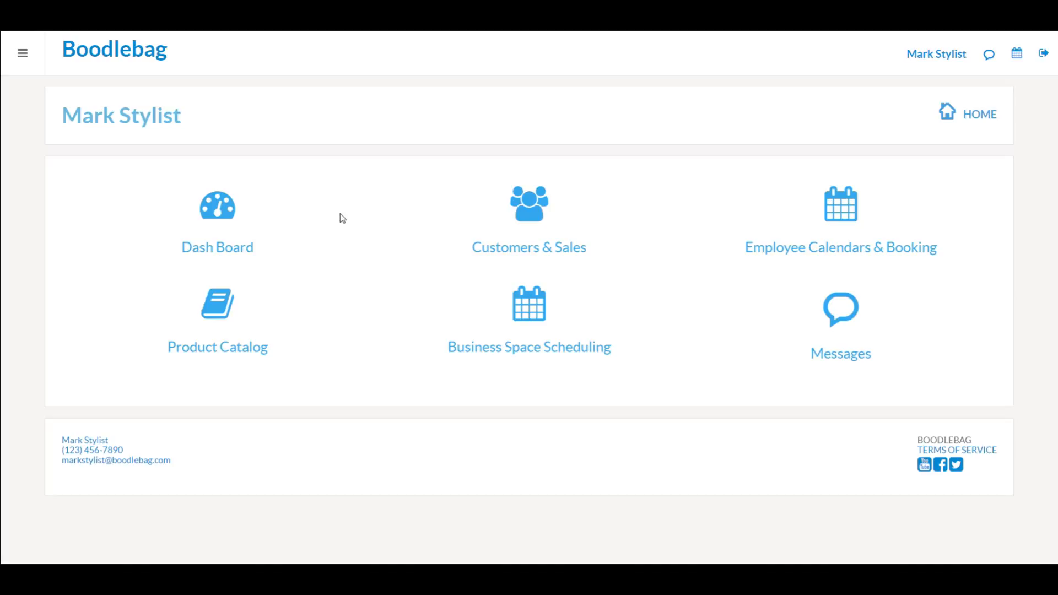
pyautogui.click(534, 313)
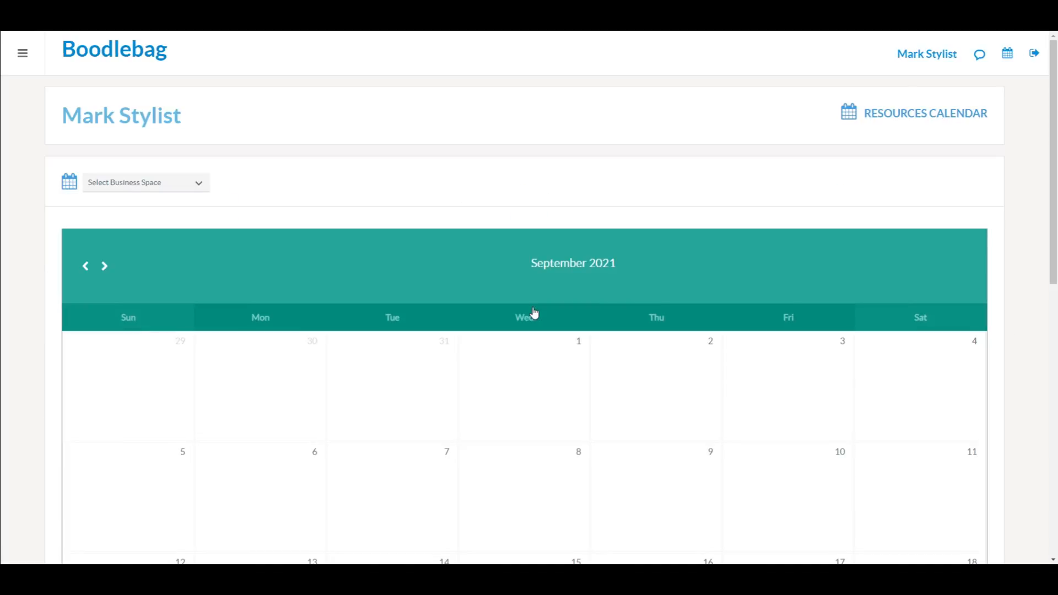
pyautogui.scroll(-1, 330, 179)
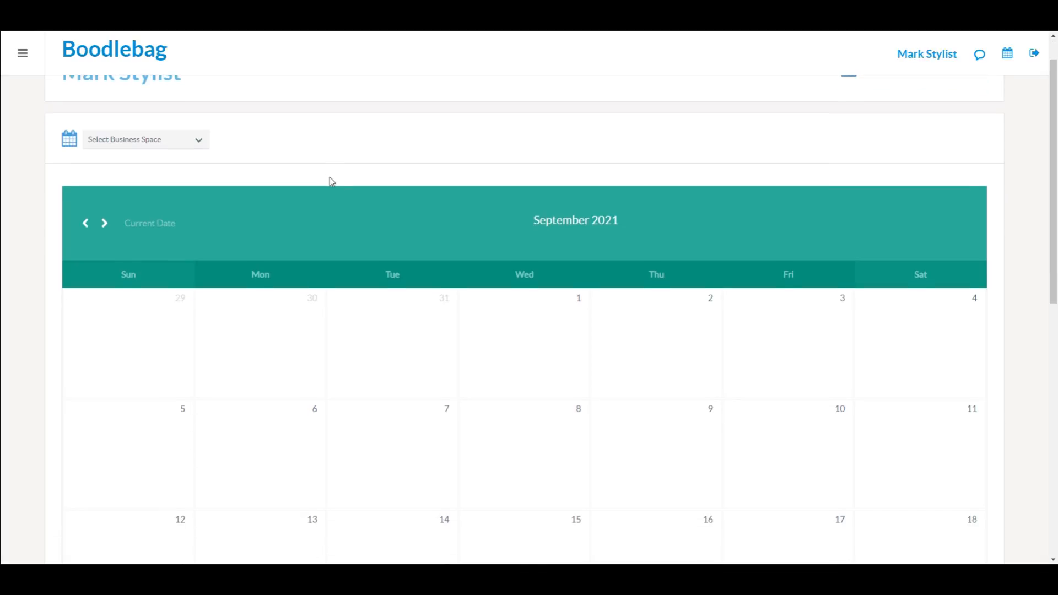
pyautogui.click(205, 145)
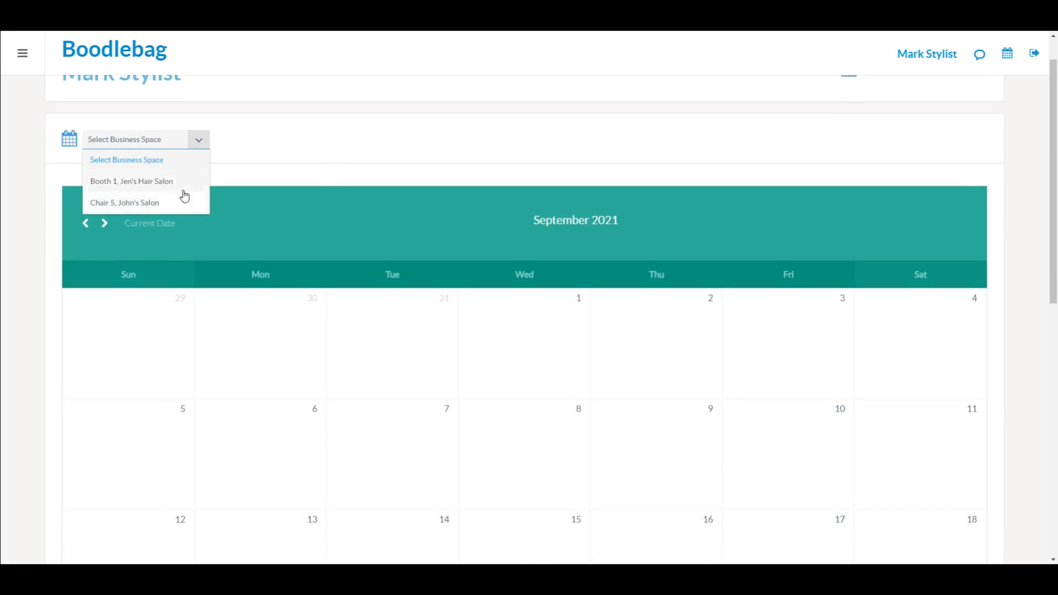
# Step: Close the space list without choosing one and go to Business Locations & Spaces
pyautogui.click(268, 146)
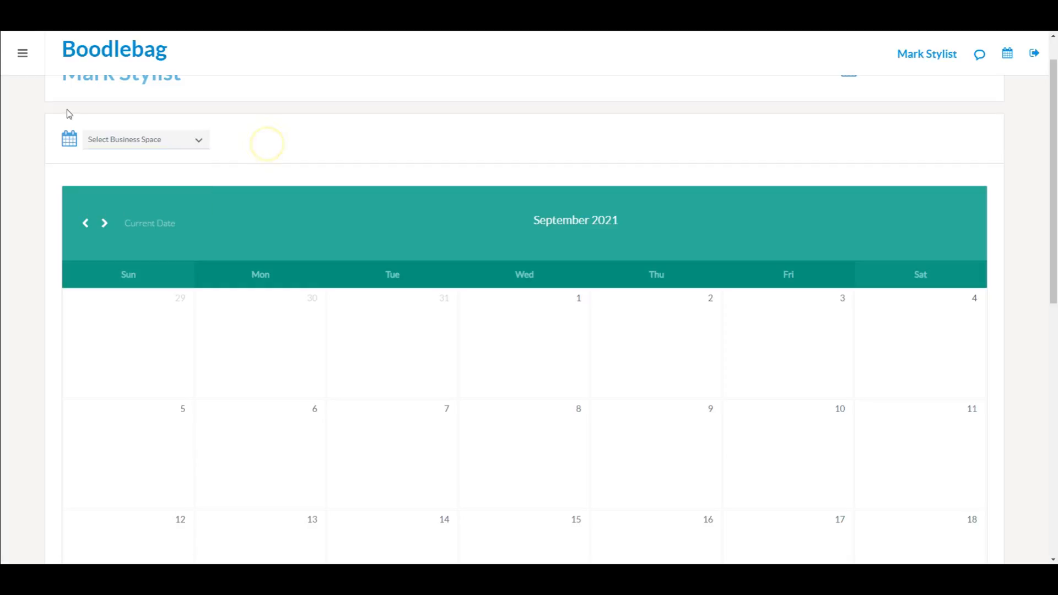
pyautogui.scroll(1, 41, 102)
pyautogui.click(30, 57)
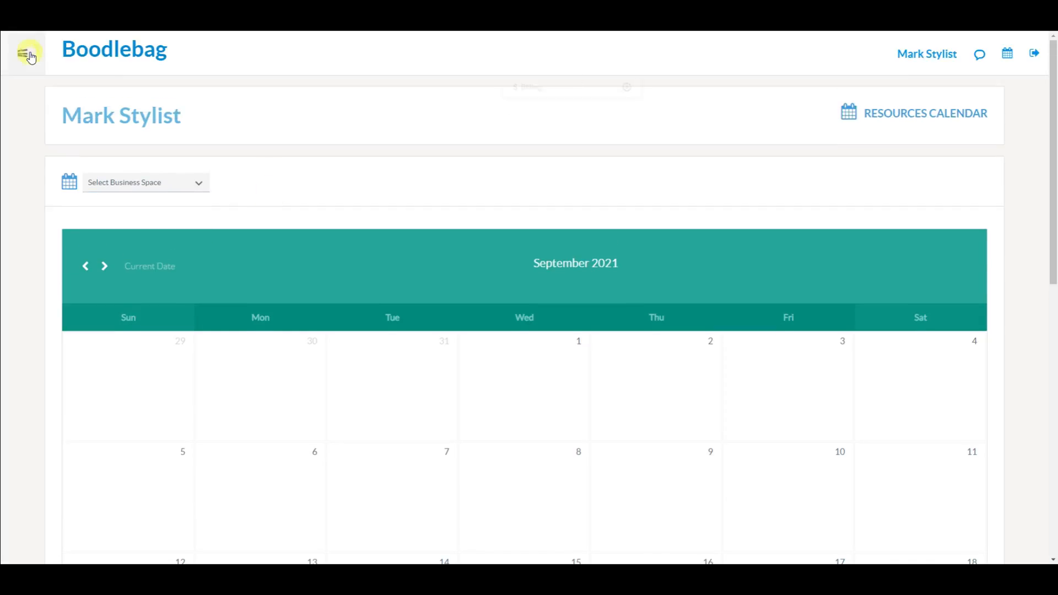
pyautogui.click(561, 124)
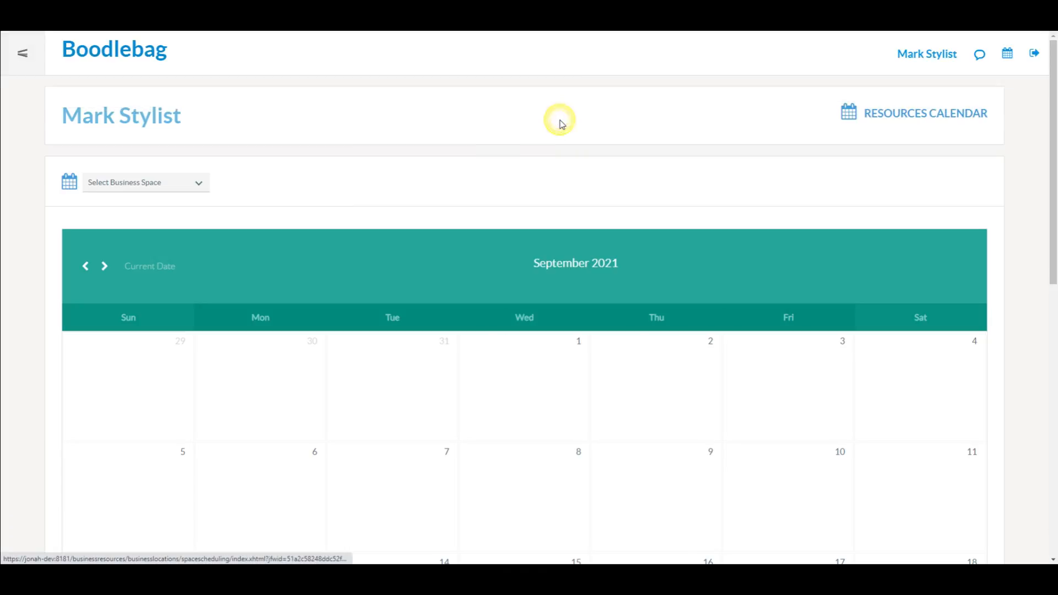
# Step: Review John's Salon with Chair 5 and Jen's Hair Salon with Booth 1, then open the main menu
pyautogui.scroll(-3, 305, 398)
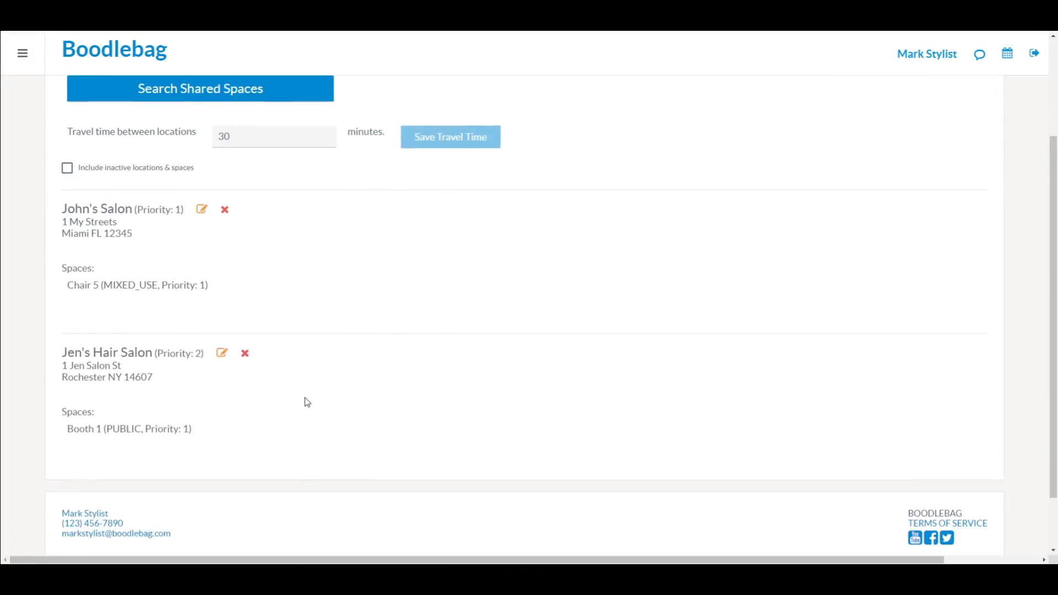
pyautogui.scroll(2, 306, 398)
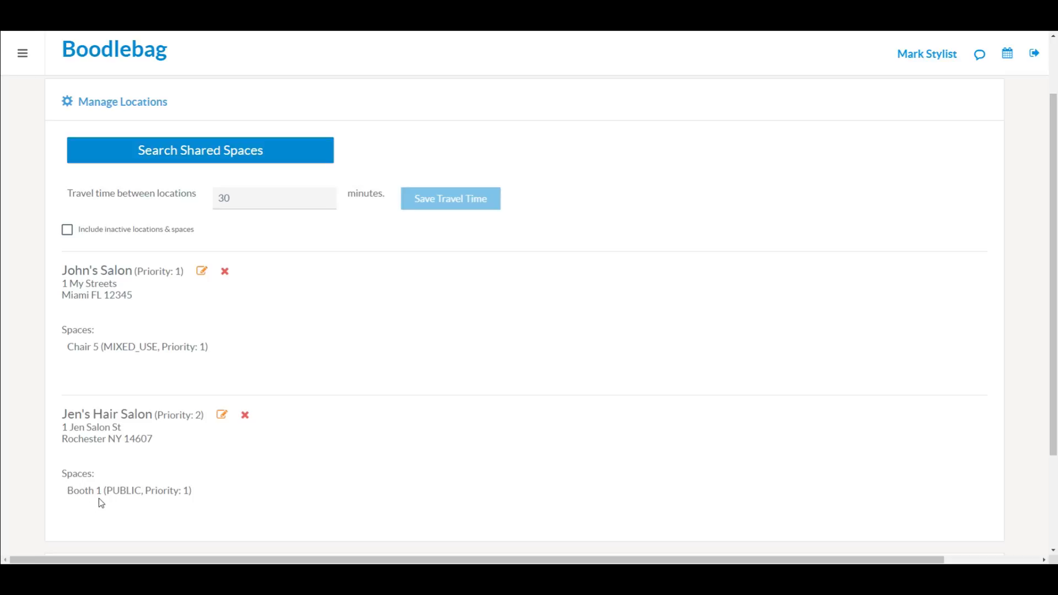
pyautogui.scroll(2, 582, 272)
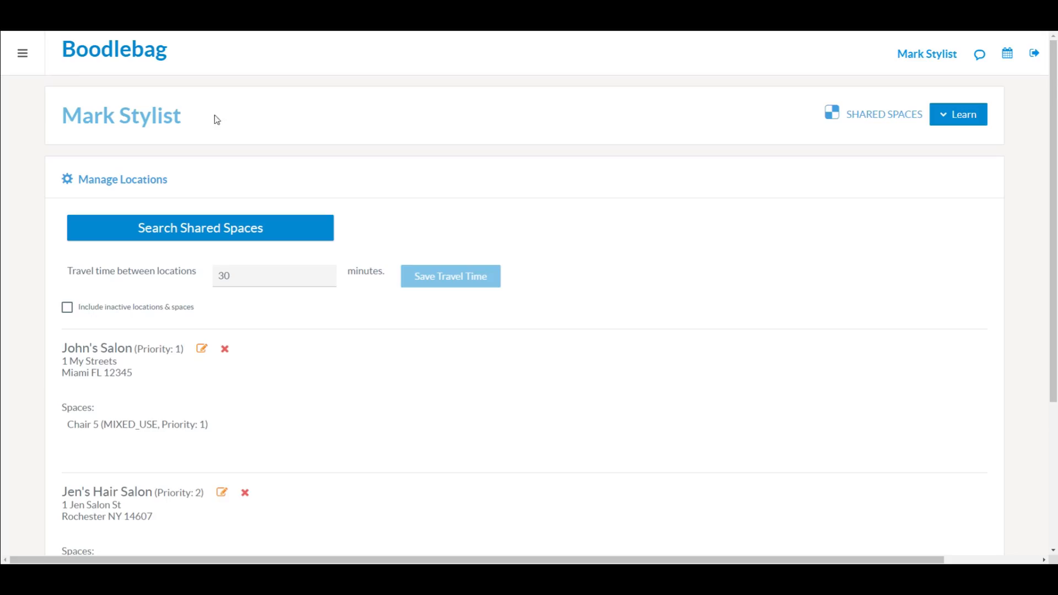
pyautogui.click(22, 53)
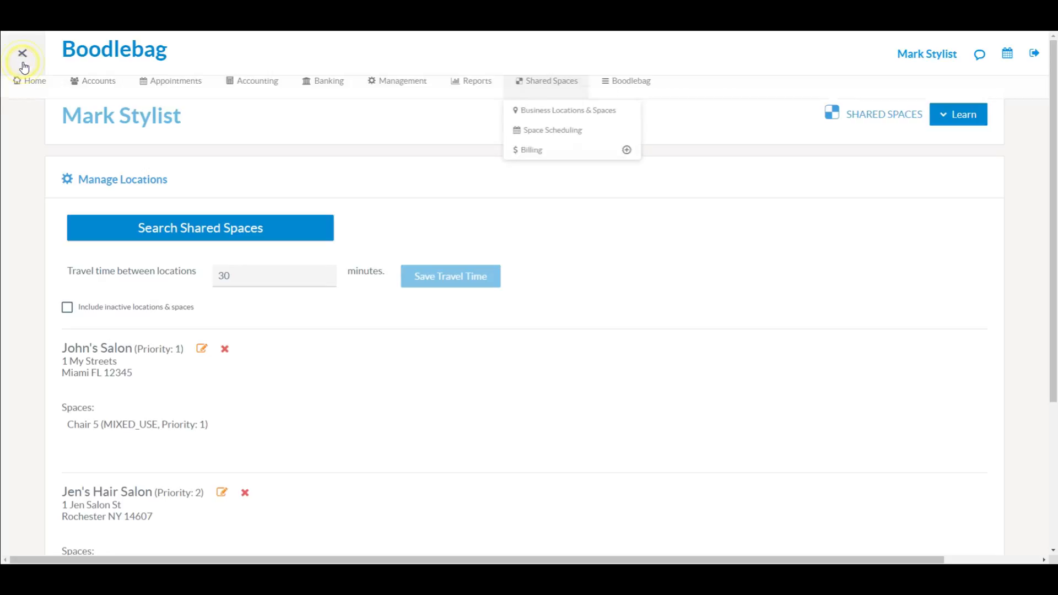
# Step: Open Customers & Sales from Home and look over the Select Customer list
pyautogui.click(32, 95)
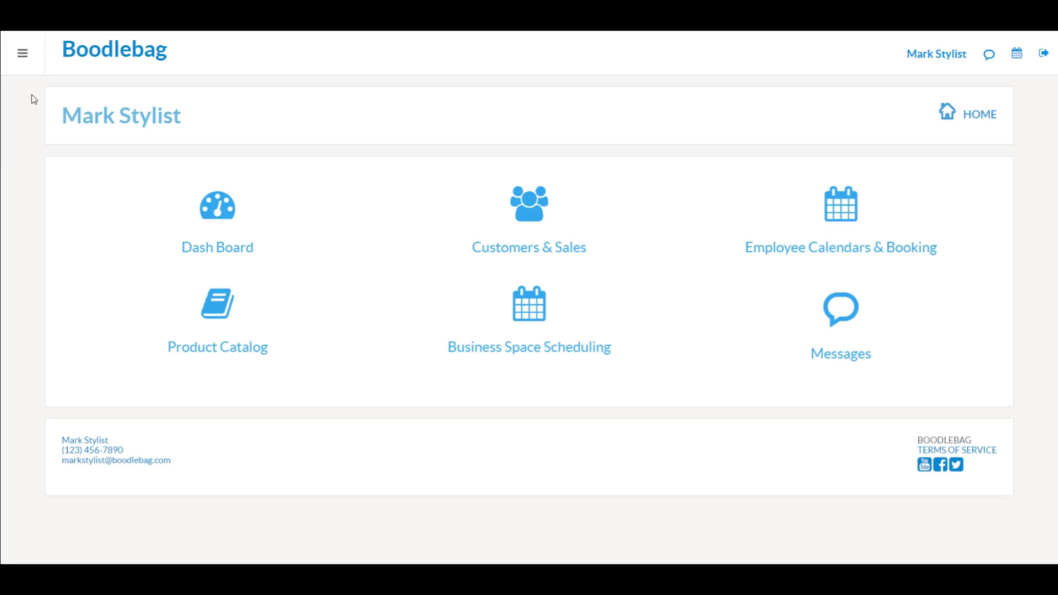
pyautogui.click(527, 213)
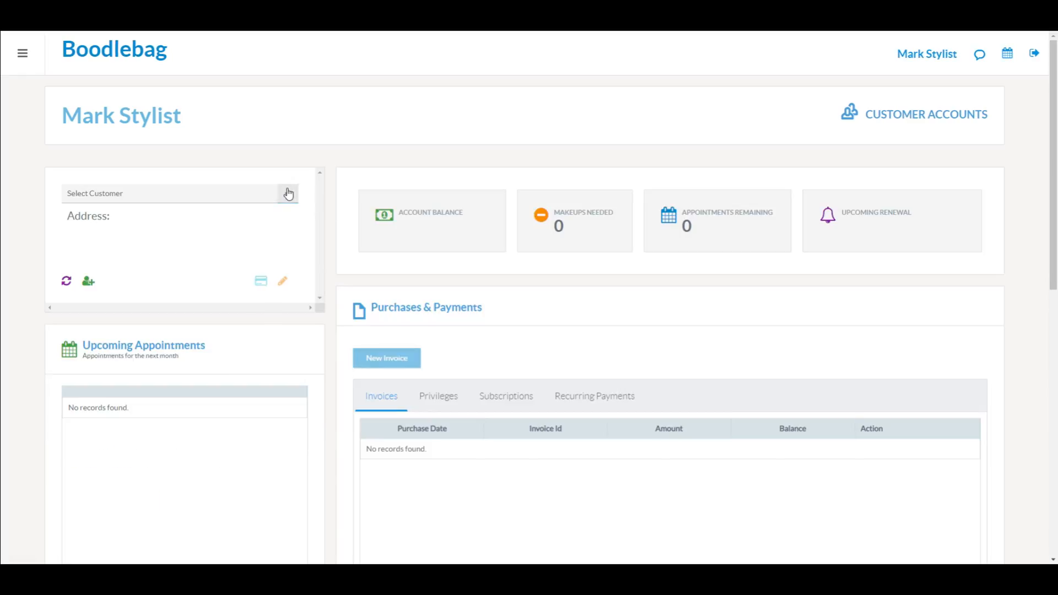
pyautogui.click(288, 200)
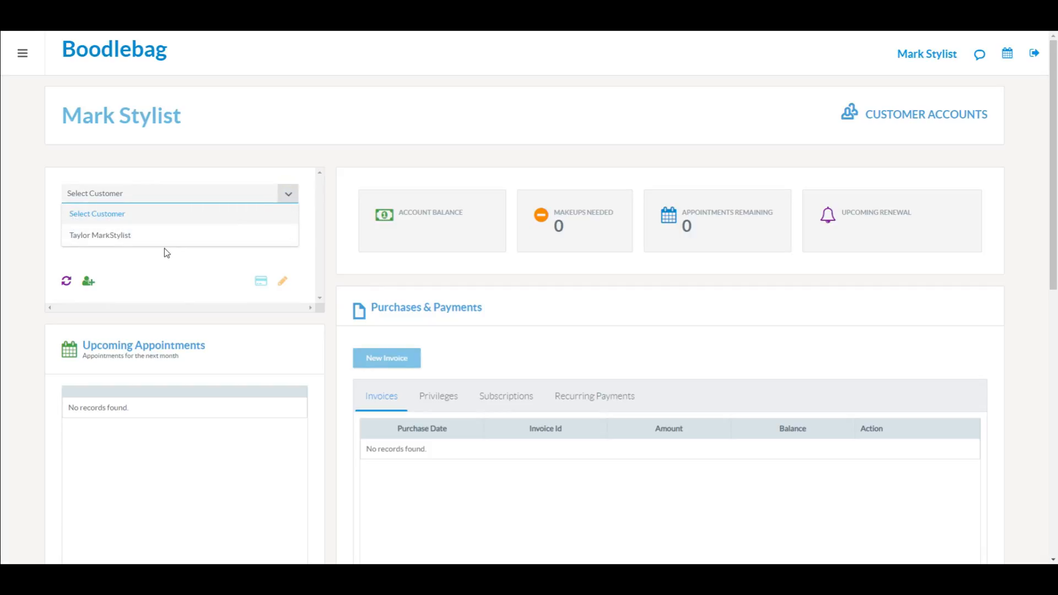
pyautogui.click(246, 171)
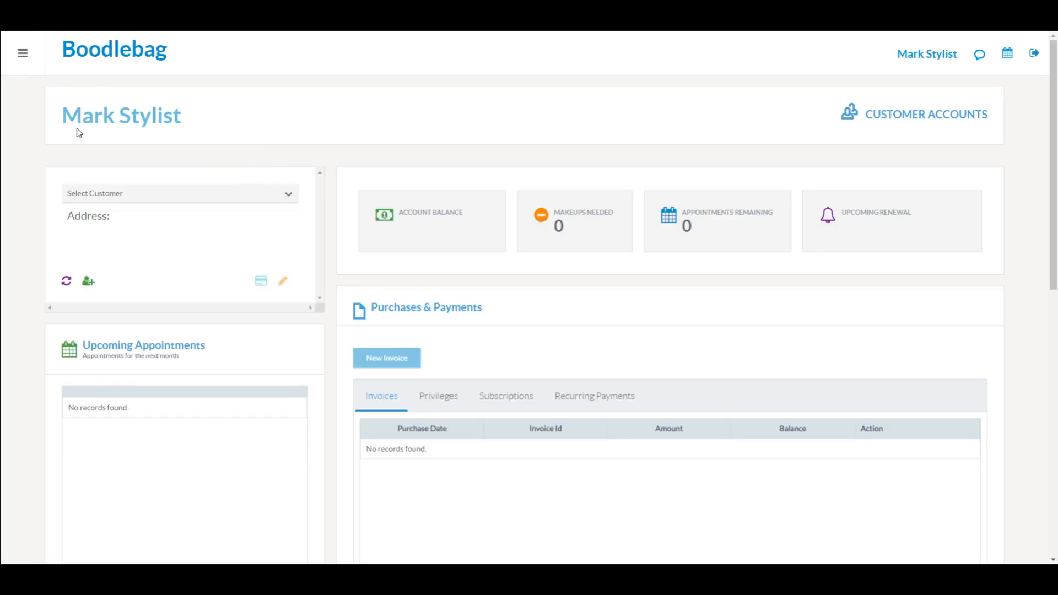
# Step: Open Shared Spaces > Space Scheduling and list the business spaces
pyautogui.click(21, 55)
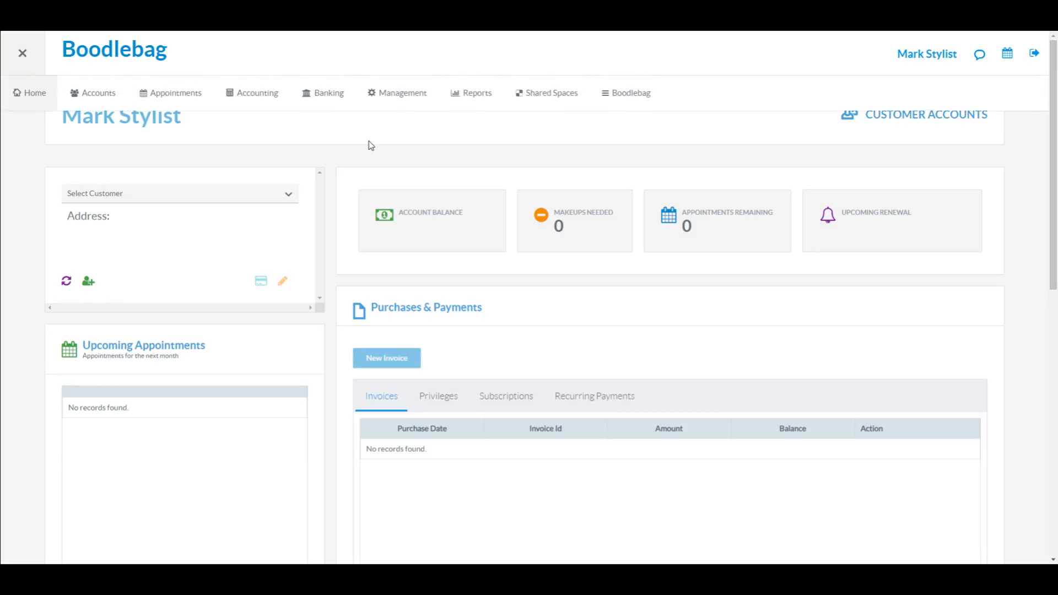
pyautogui.click(555, 98)
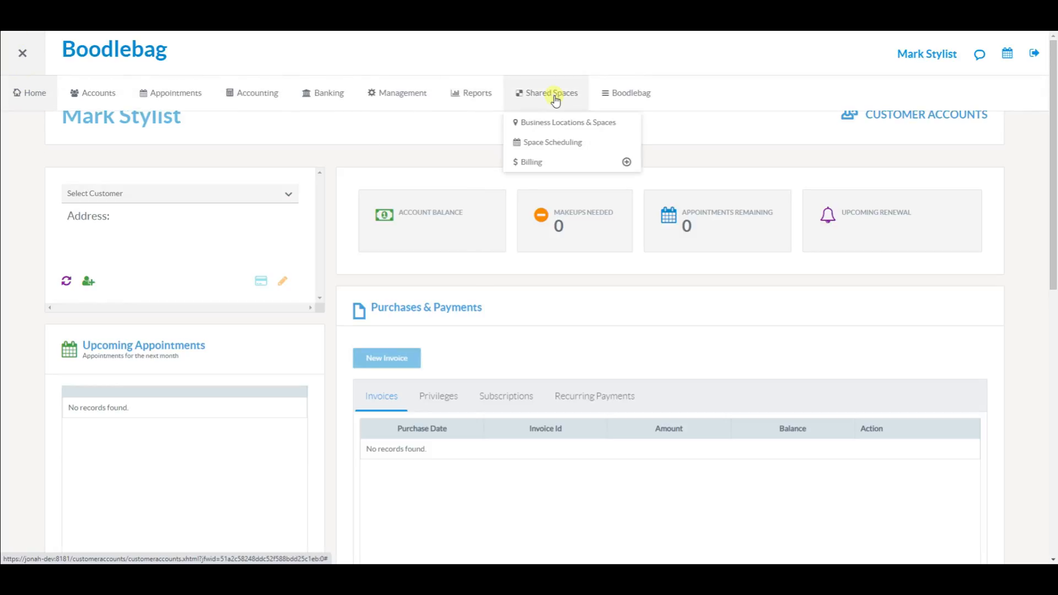
pyautogui.click(557, 143)
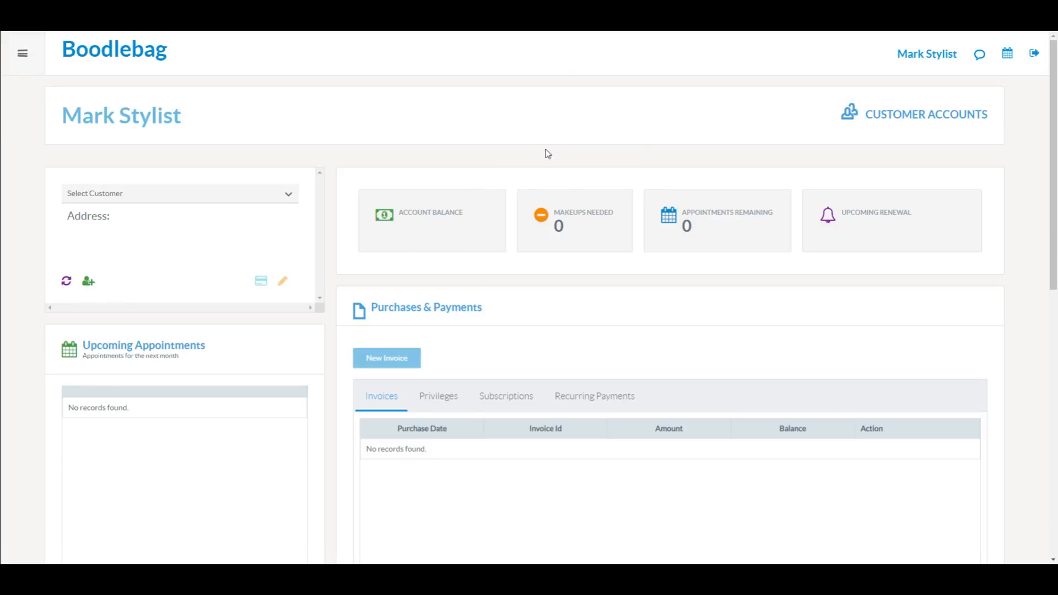
pyautogui.click(199, 185)
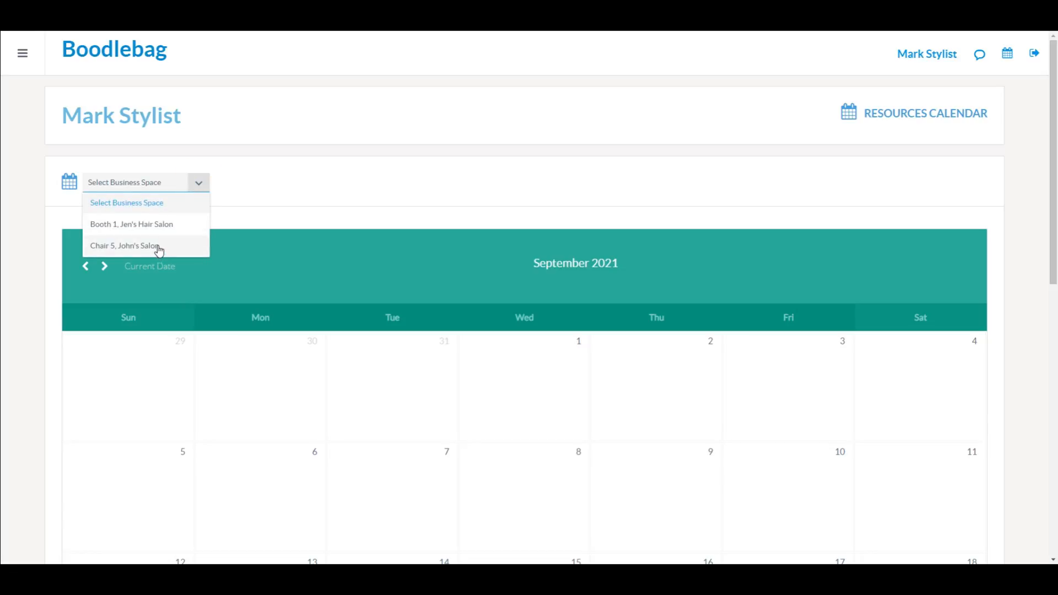
# Step: Show the Chair 5, John's Salon calendar and preview an October 1 reservation form without reserving
pyautogui.click(158, 247)
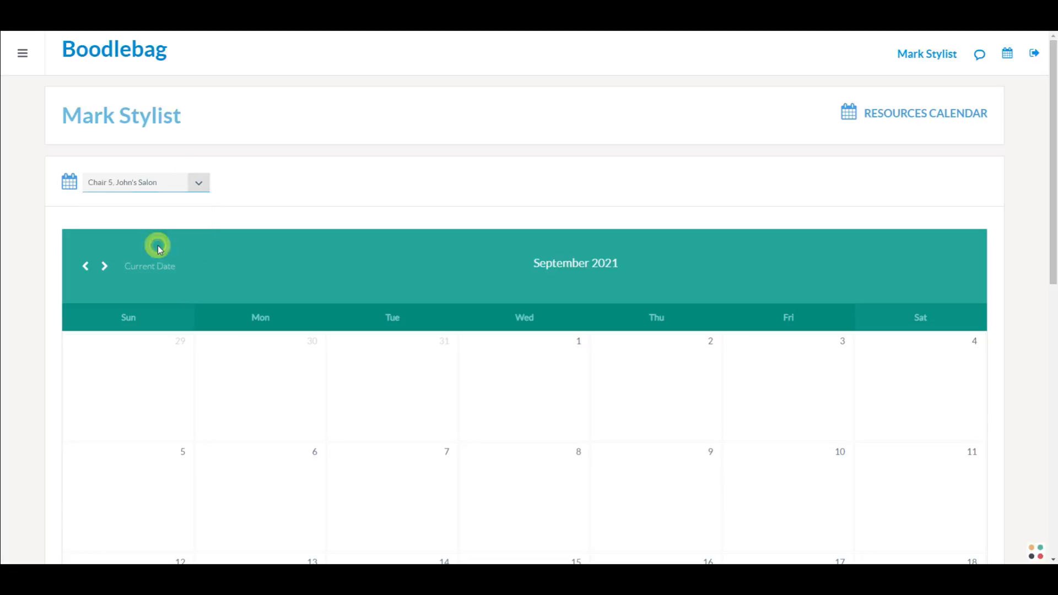
pyautogui.scroll(-2, 49, 307)
pyautogui.scroll(-6, 48, 306)
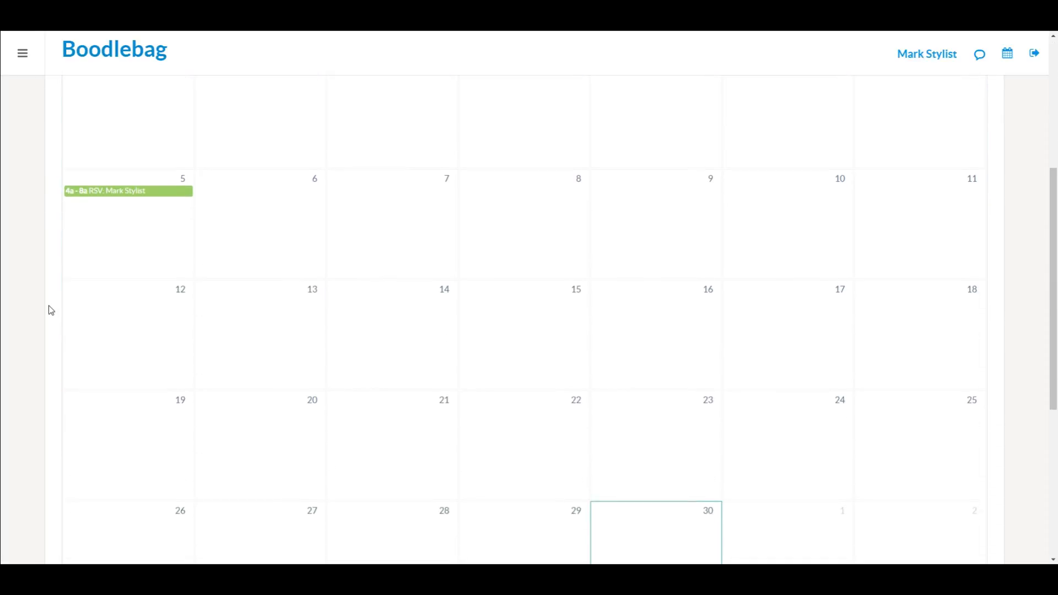
pyautogui.click(769, 316)
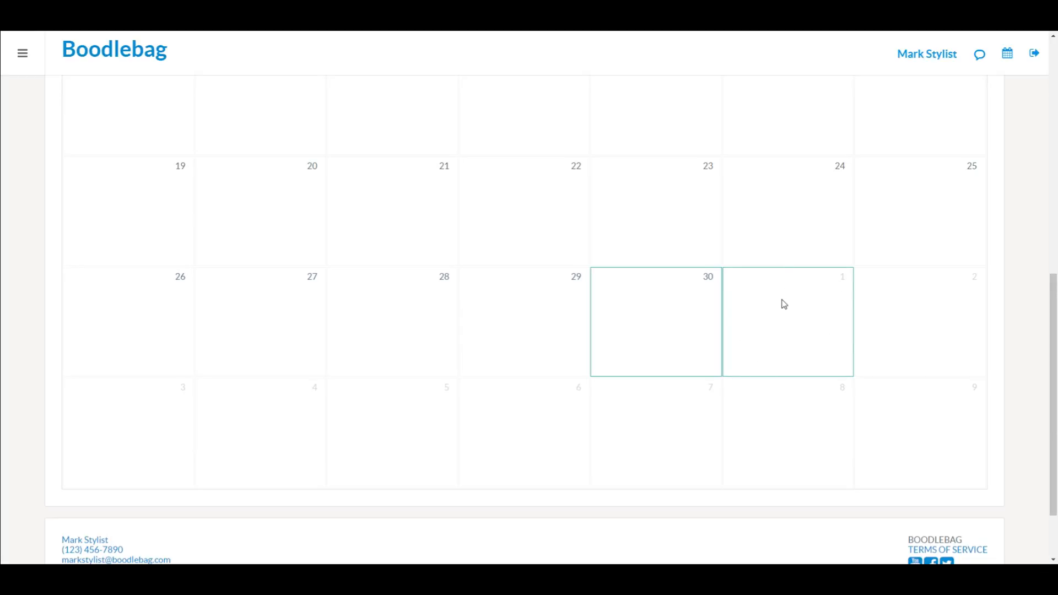
pyautogui.click(760, 296)
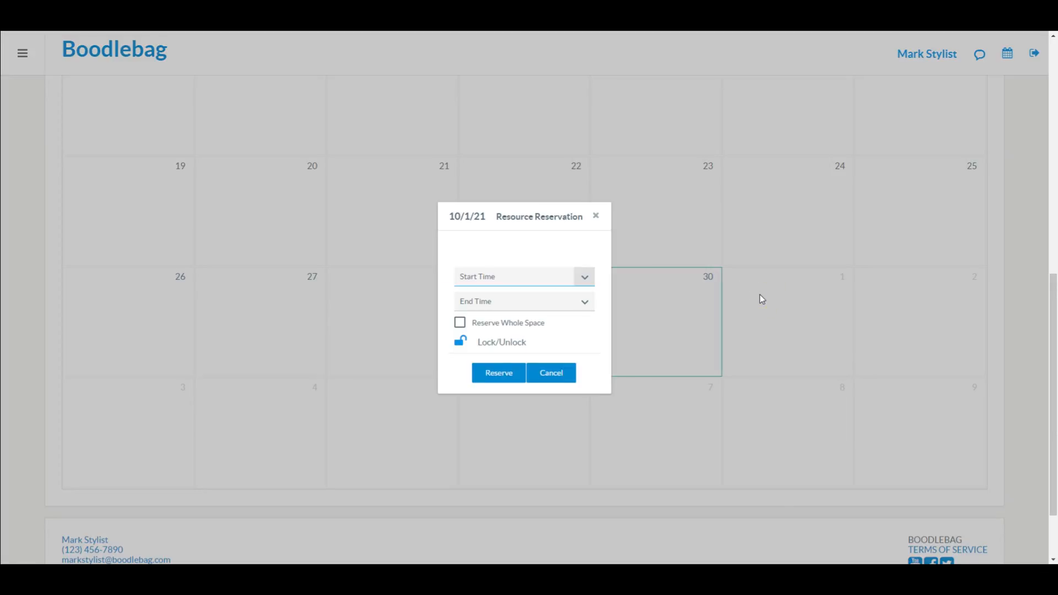
pyautogui.click(597, 217)
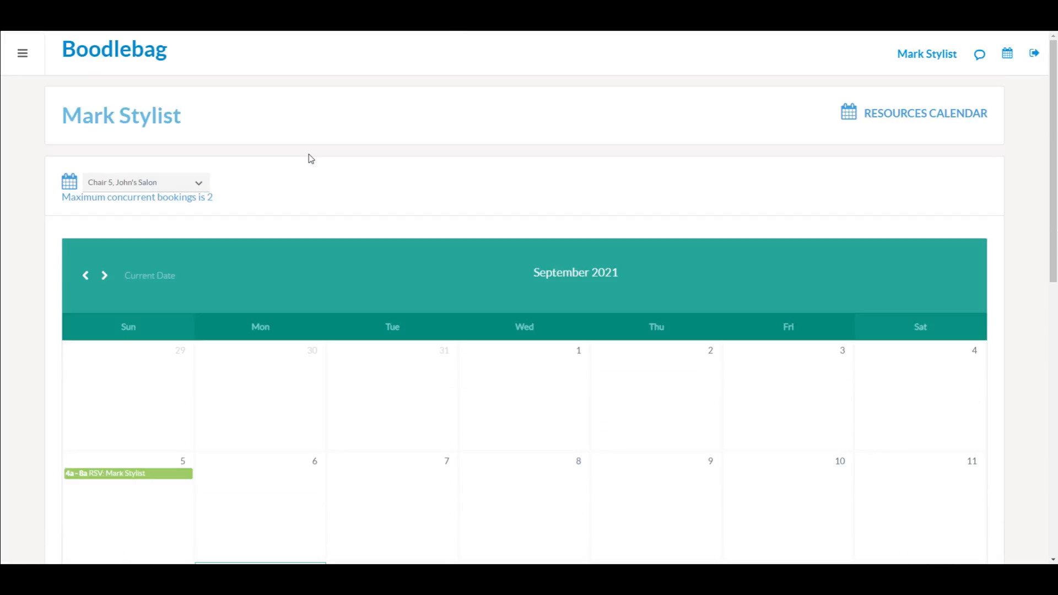
pyautogui.scroll(-6, 320, 166)
pyautogui.scroll(-1, 312, 159)
# Step: Reserve Chair 5 on October 1 from 10:00 AM to 01:00 PM
pyautogui.click(760, 407)
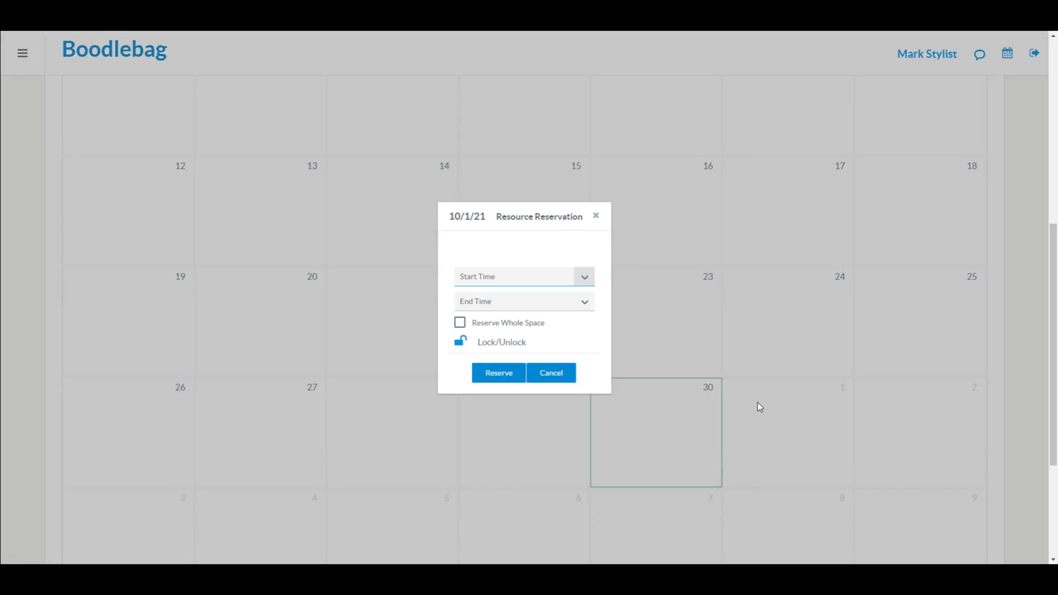
pyautogui.click(585, 279)
pyautogui.scroll(-10, 480, 359)
pyautogui.scroll(-12, 480, 359)
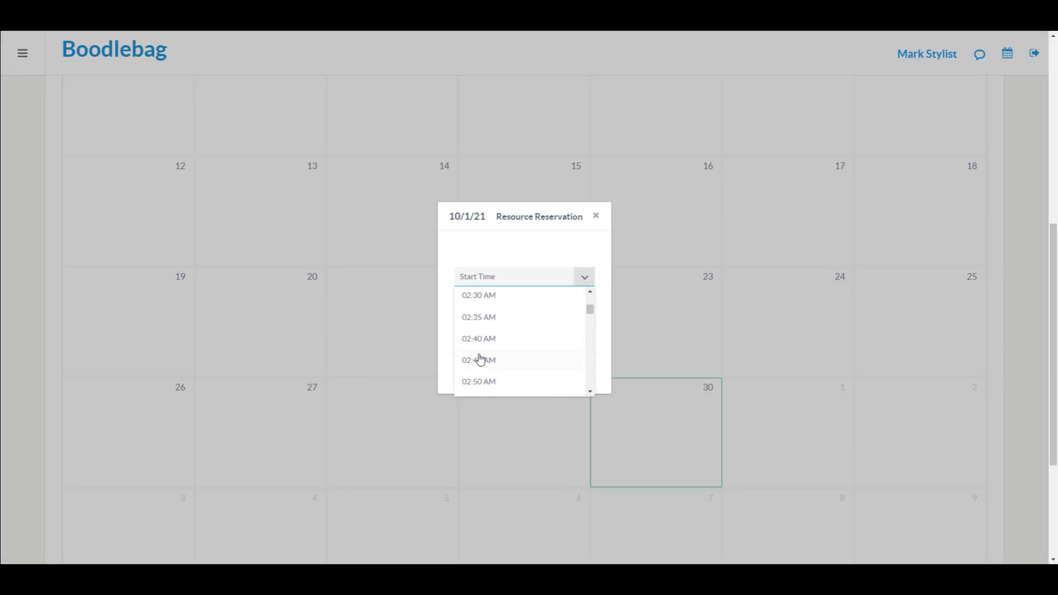
pyautogui.scroll(-17, 480, 360)
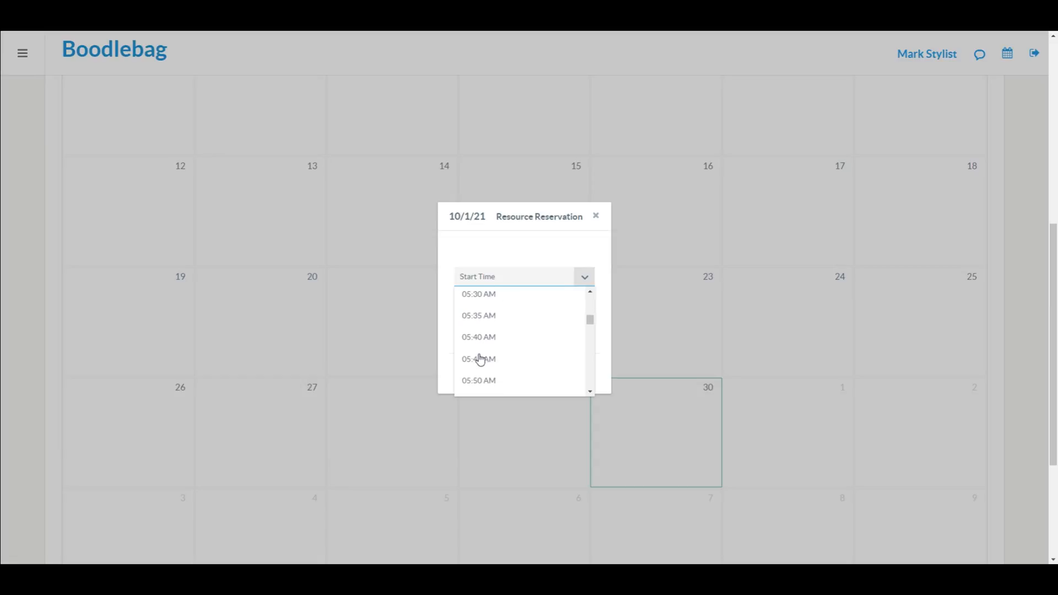
pyautogui.scroll(-10, 481, 360)
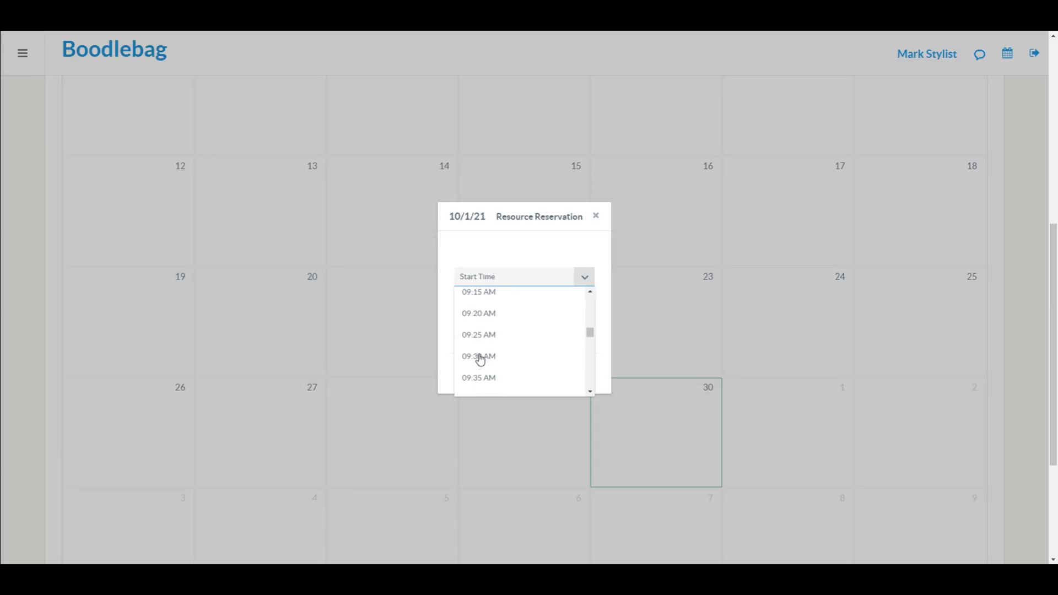
pyautogui.click(484, 309)
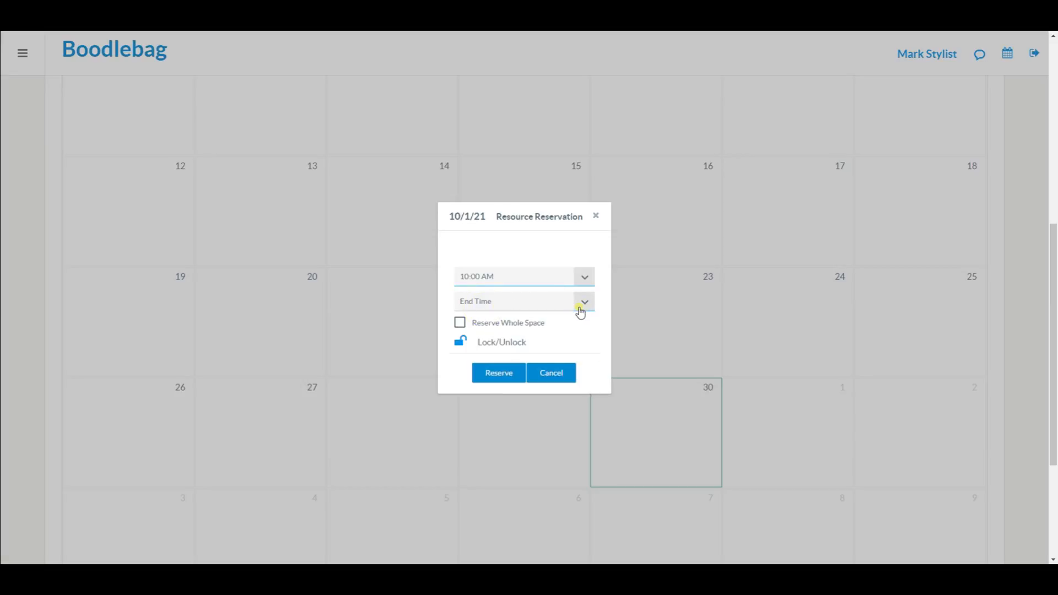
pyautogui.click(580, 307)
pyautogui.scroll(-20, 519, 401)
pyautogui.scroll(-20, 520, 402)
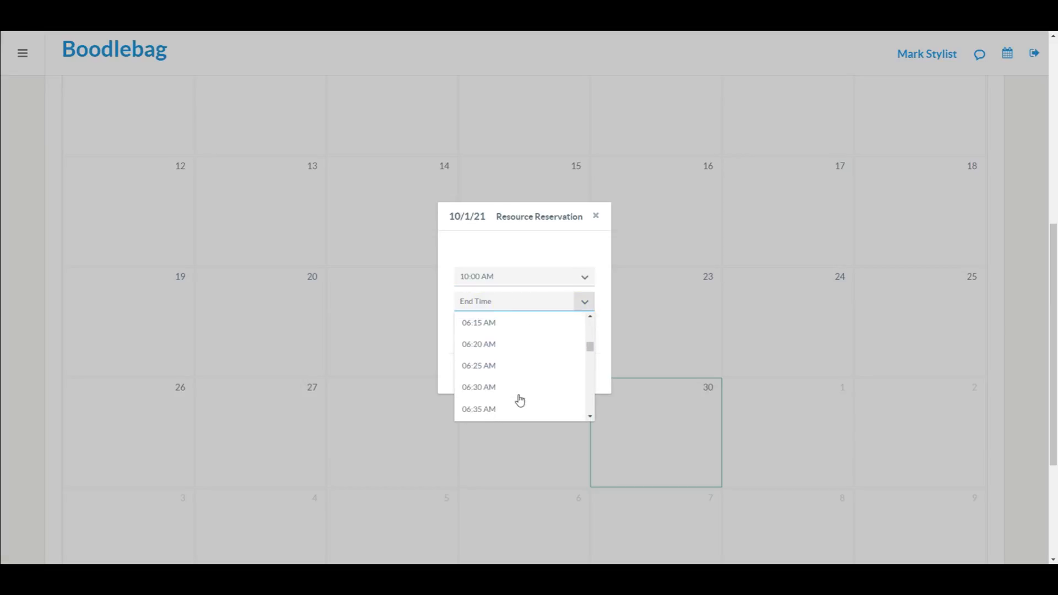
pyautogui.scroll(-8, 520, 401)
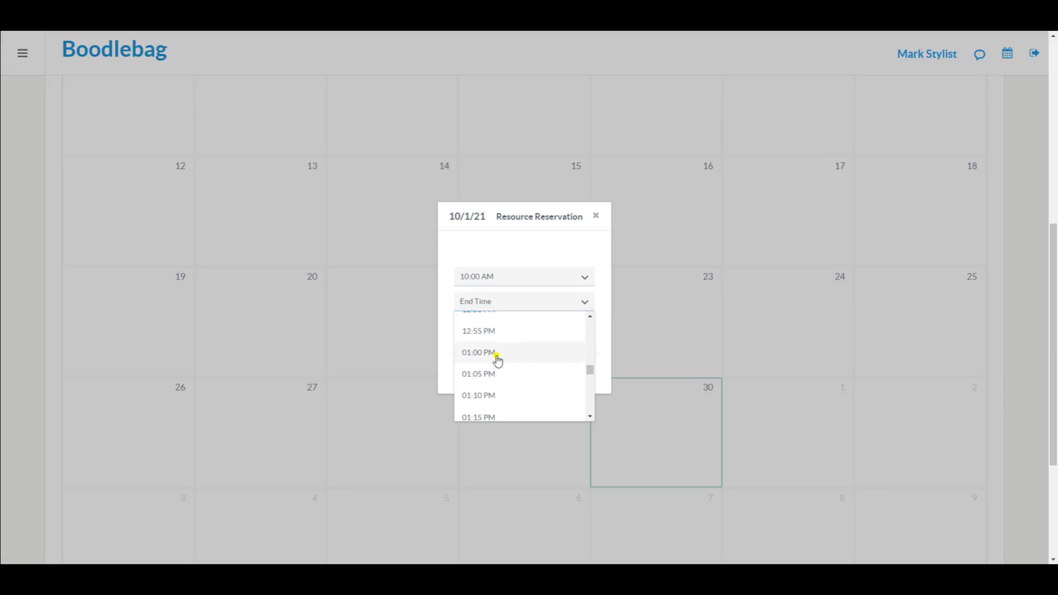
pyautogui.click(496, 356)
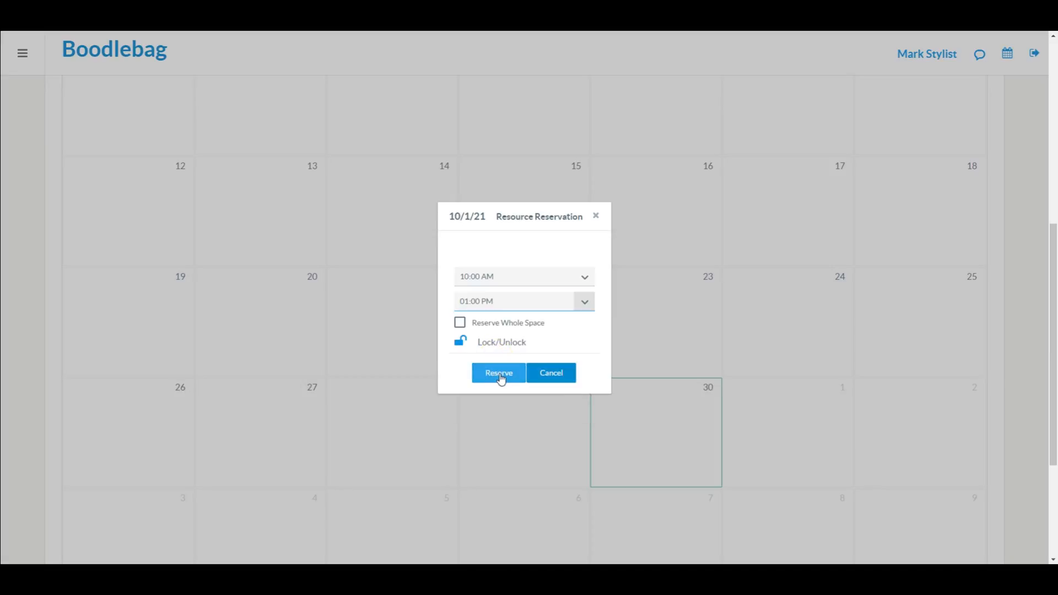
pyautogui.click(501, 376)
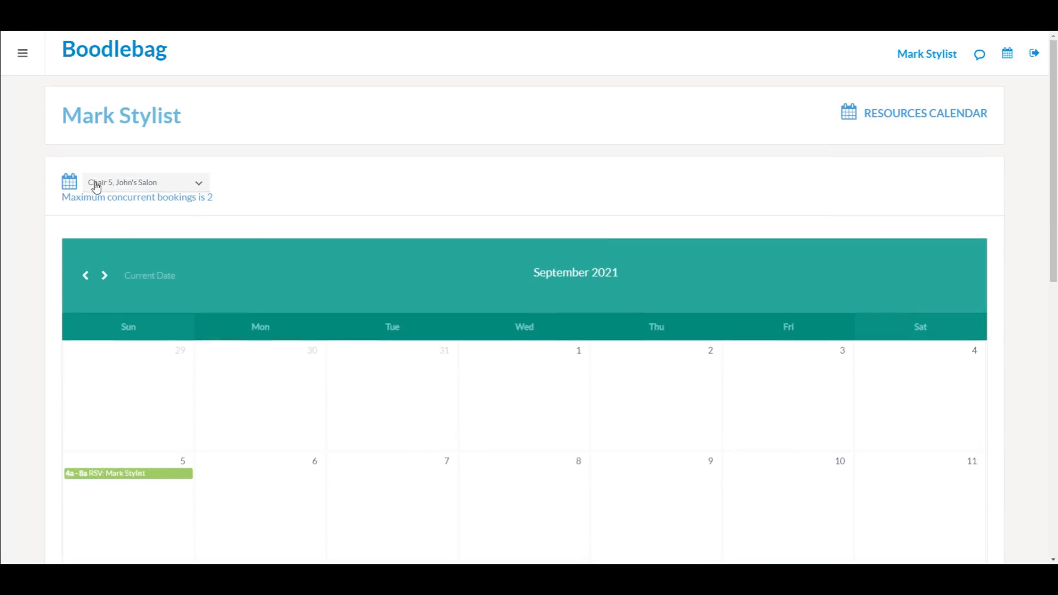
# Step: Open Appointments > Employee Calendars showing the stylist's own calendar
pyautogui.click(21, 54)
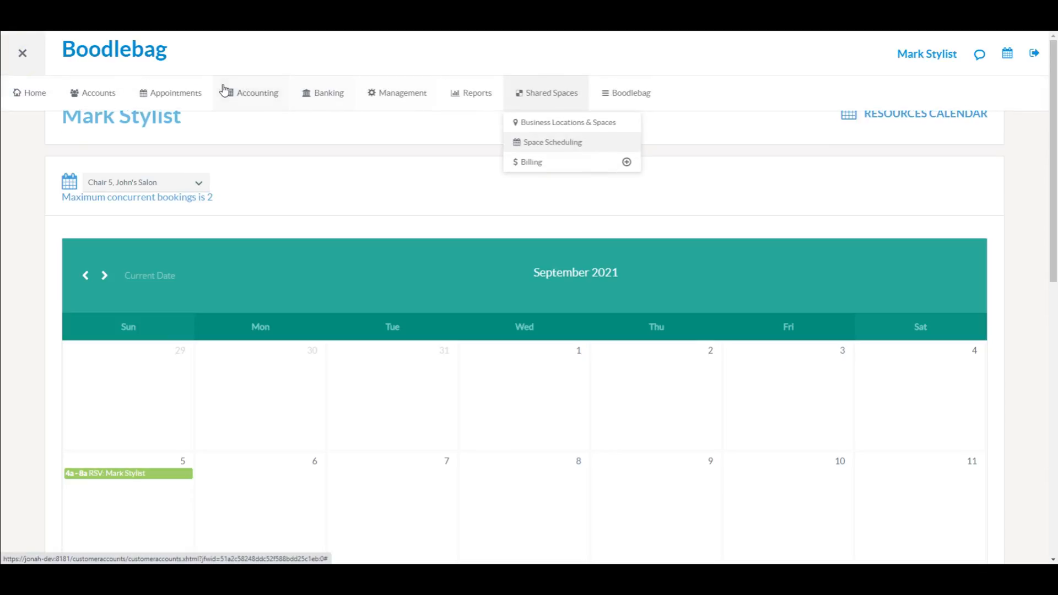
pyautogui.click(166, 94)
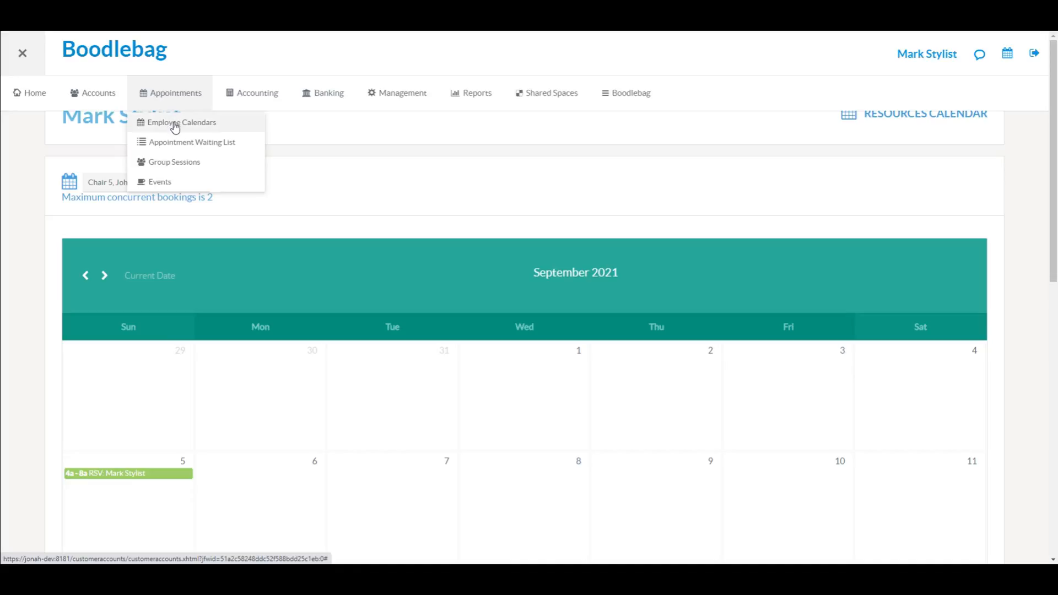
pyautogui.click(175, 120)
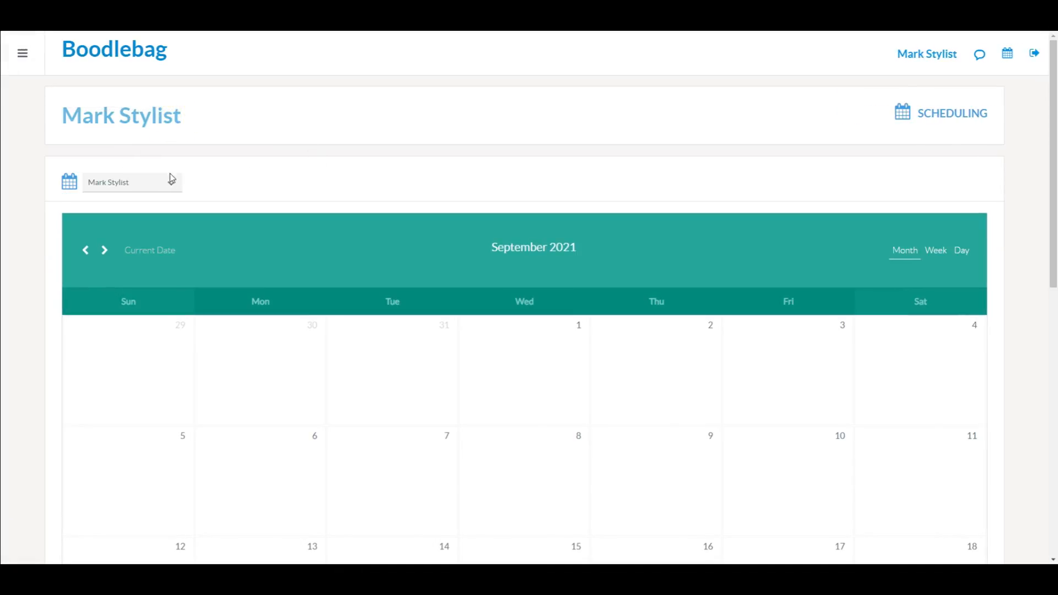
pyautogui.click(172, 181)
pyautogui.click(174, 187)
pyautogui.scroll(-8, 289, 174)
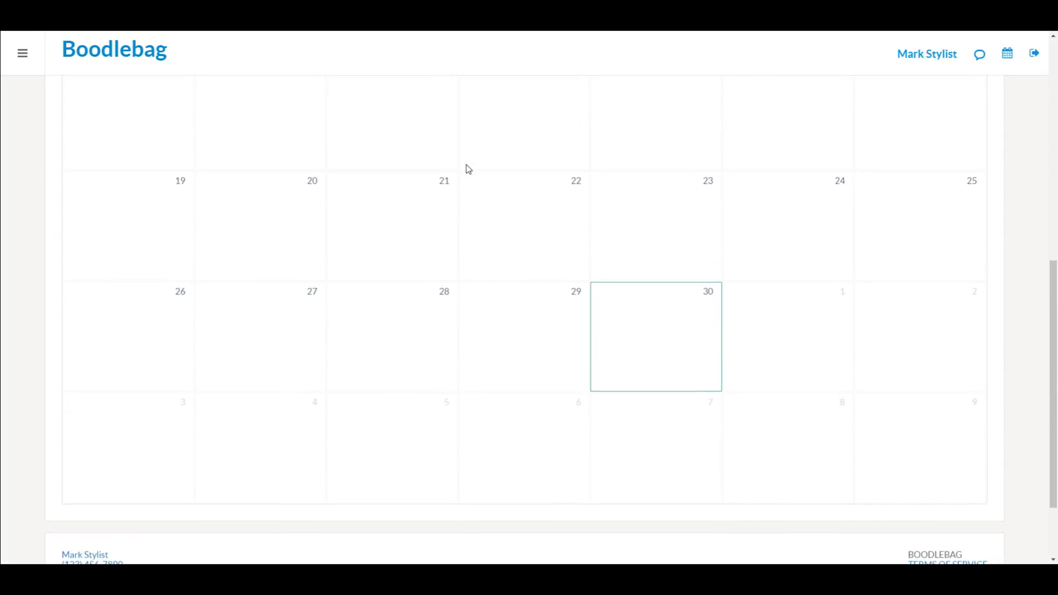
# Step: Start an October 1 appointment for the client with the 4 Hair Appointment privilege
pyautogui.click(805, 351)
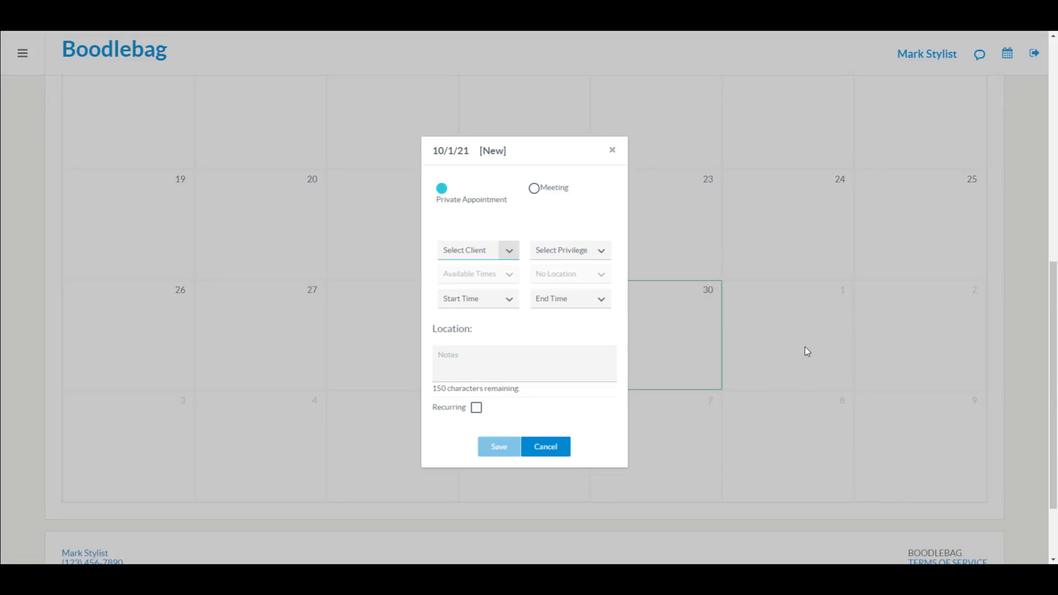
pyautogui.click(508, 252)
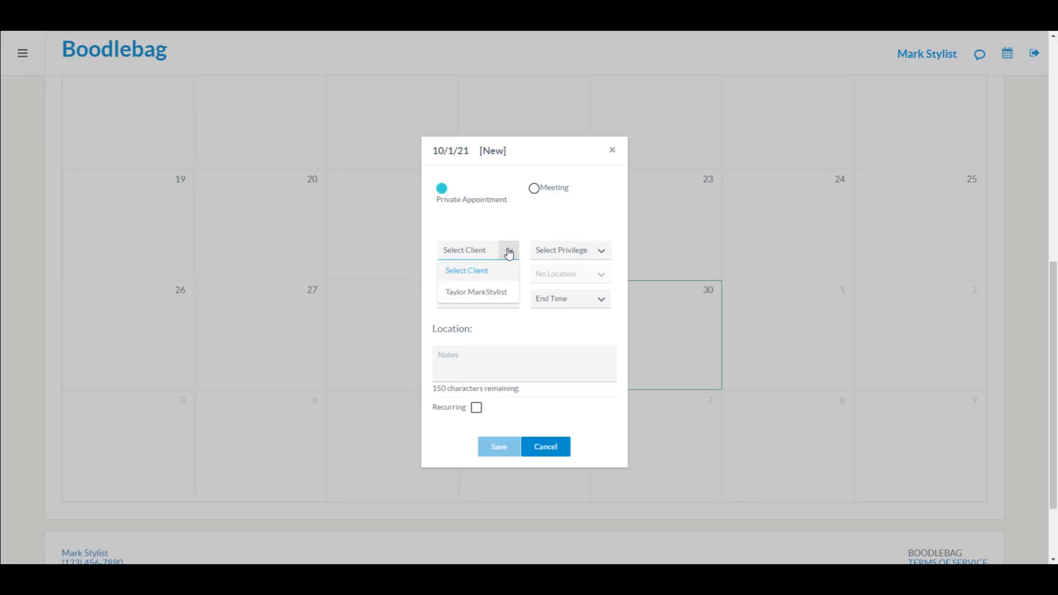
pyautogui.click(477, 299)
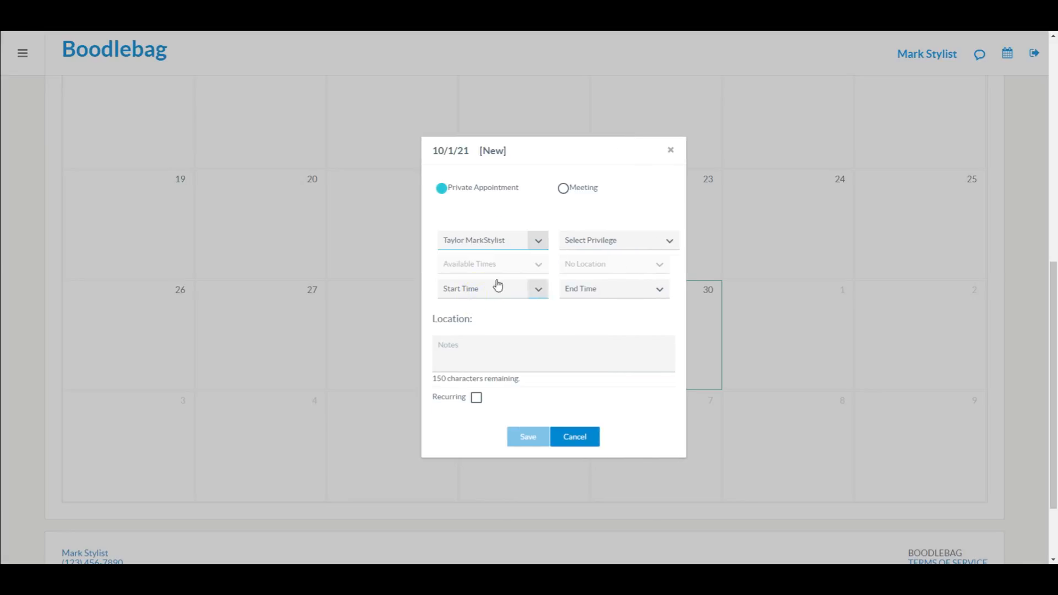
pyautogui.click(669, 244)
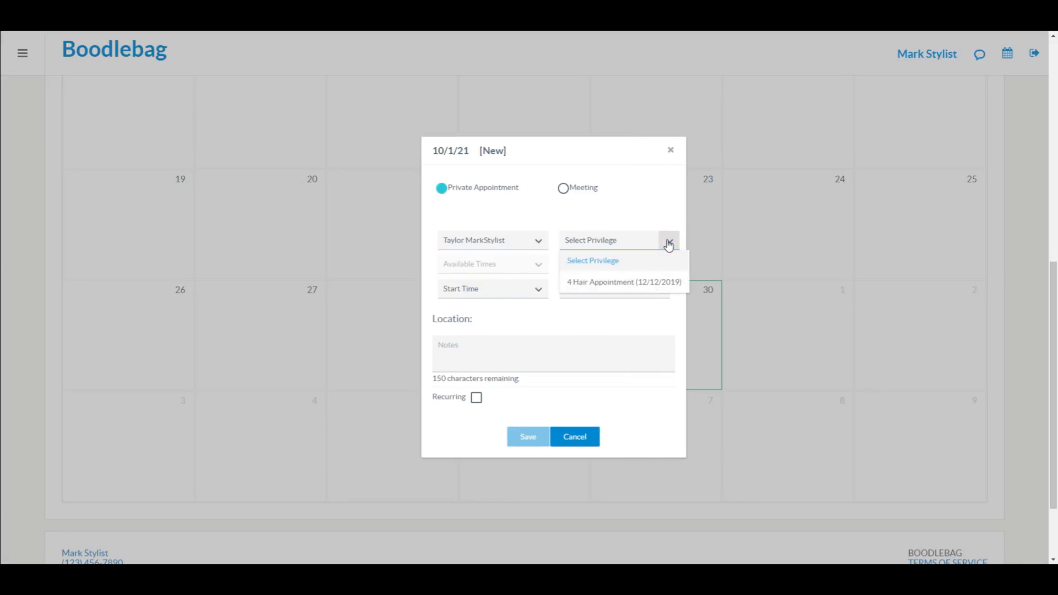
pyautogui.click(615, 282)
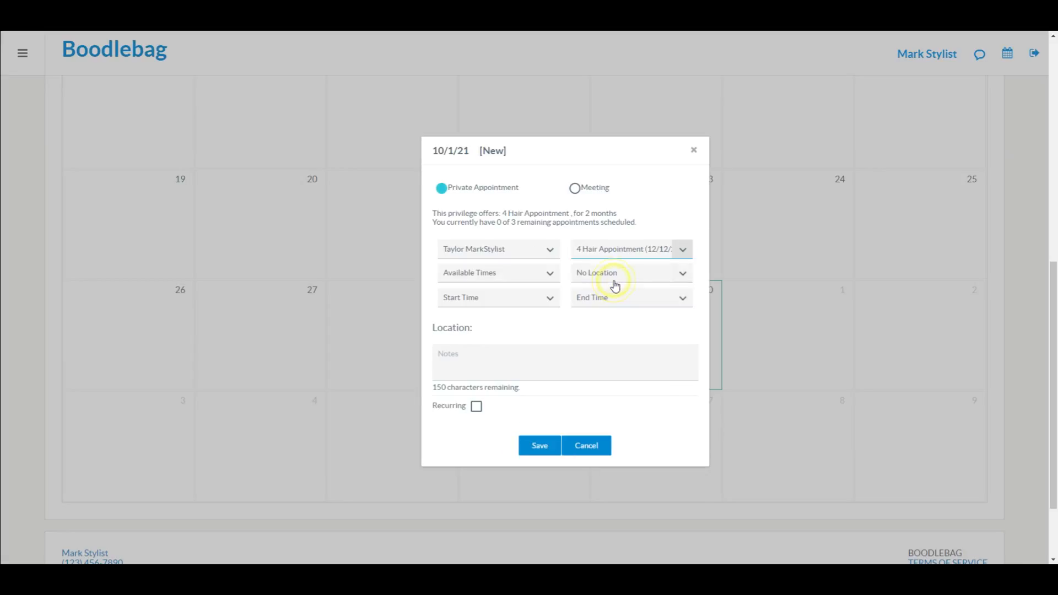
# Step: Save a 10:00 AM private appointment on October 1 at Chair 5, John's Salon
pyautogui.click(550, 275)
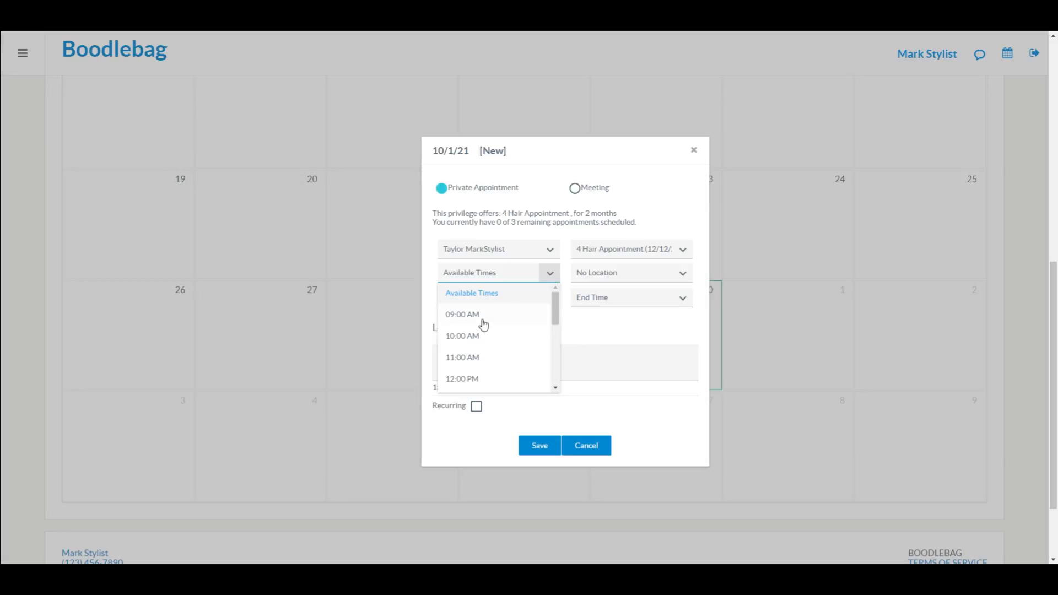
pyautogui.scroll(-5, 475, 357)
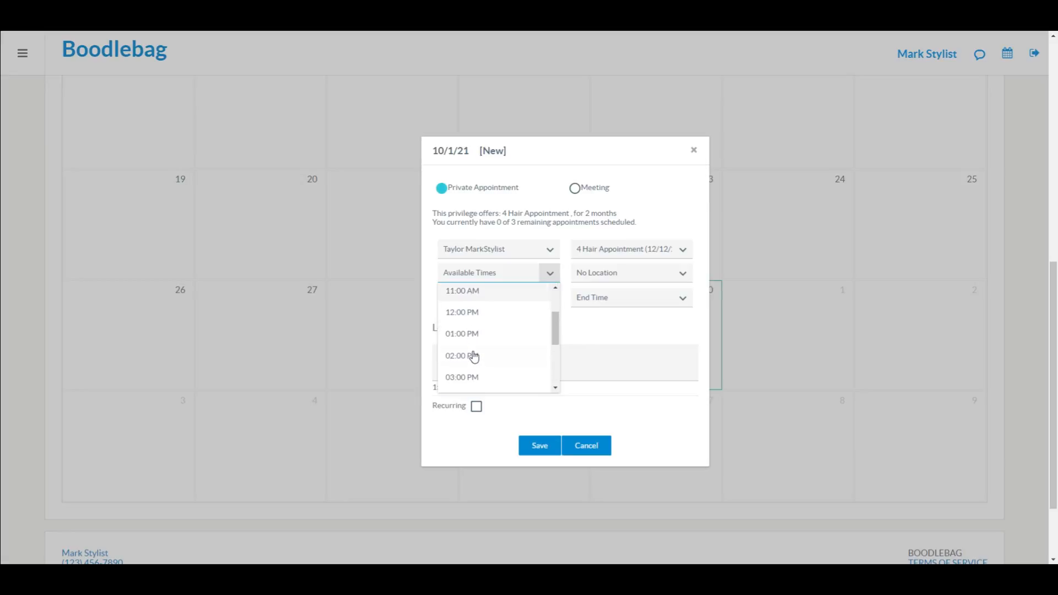
pyautogui.scroll(5, 475, 357)
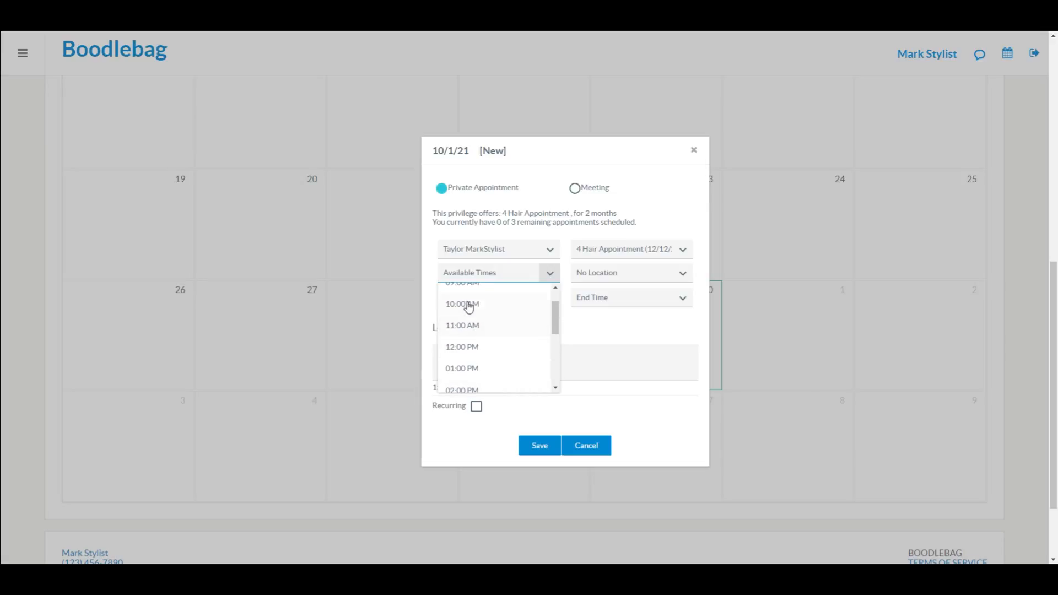
pyautogui.click(468, 305)
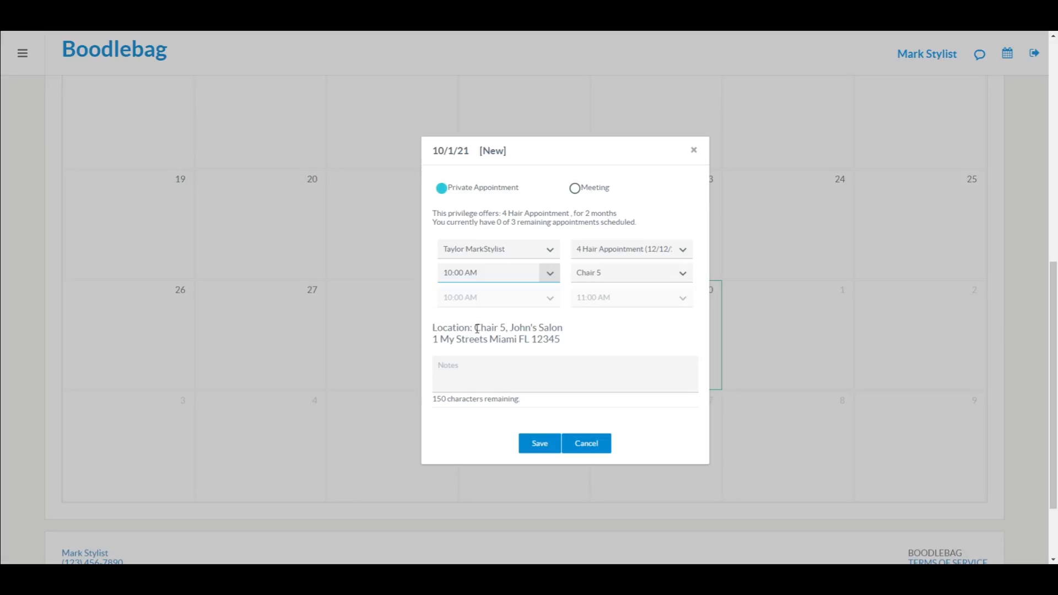
pyautogui.moveTo(478, 329); pyautogui.dragTo(562, 340)
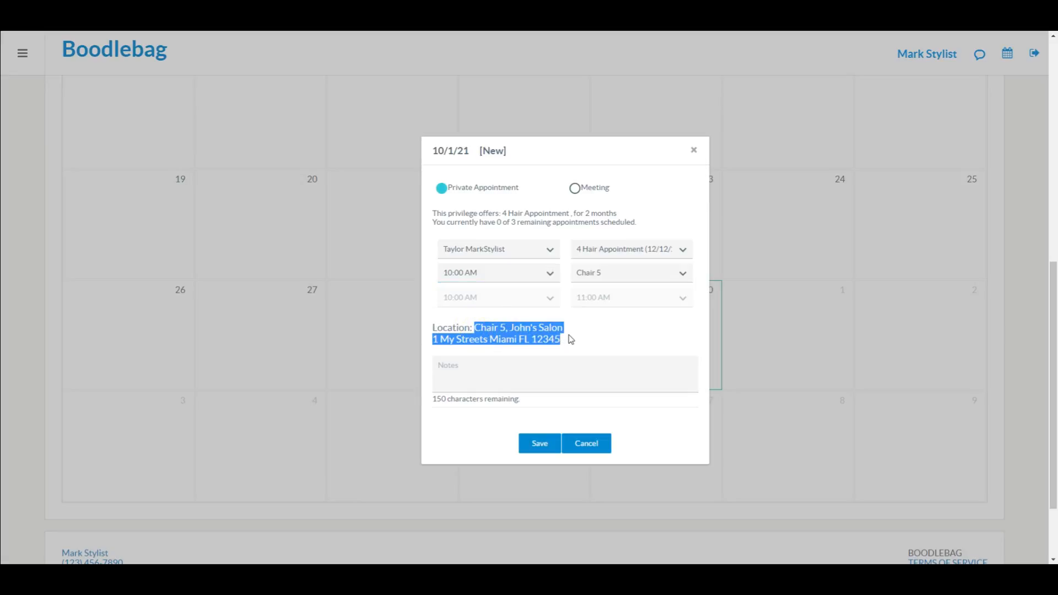
pyautogui.click(570, 339)
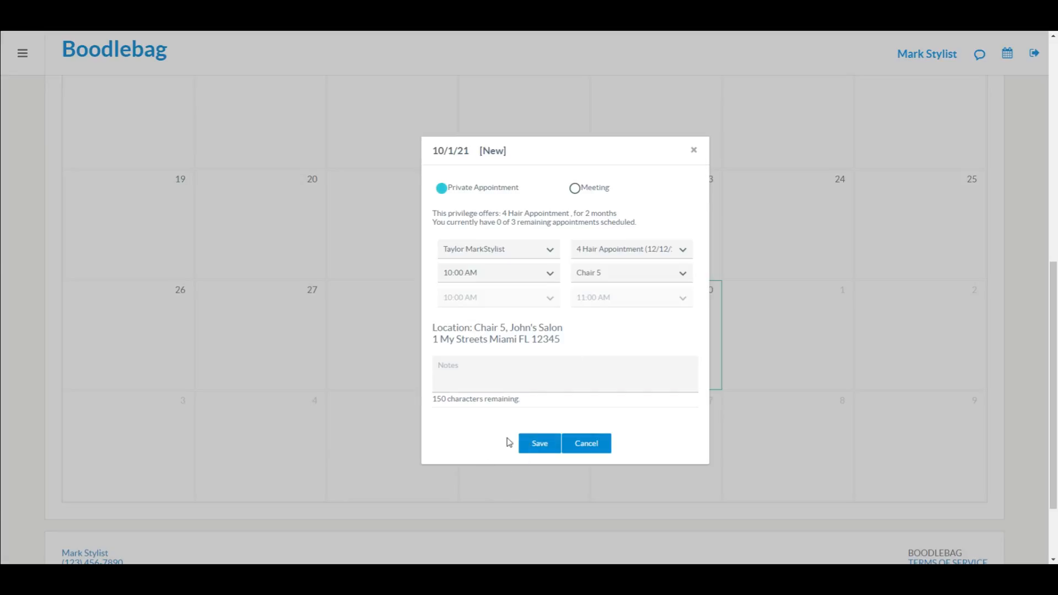
pyautogui.click(538, 446)
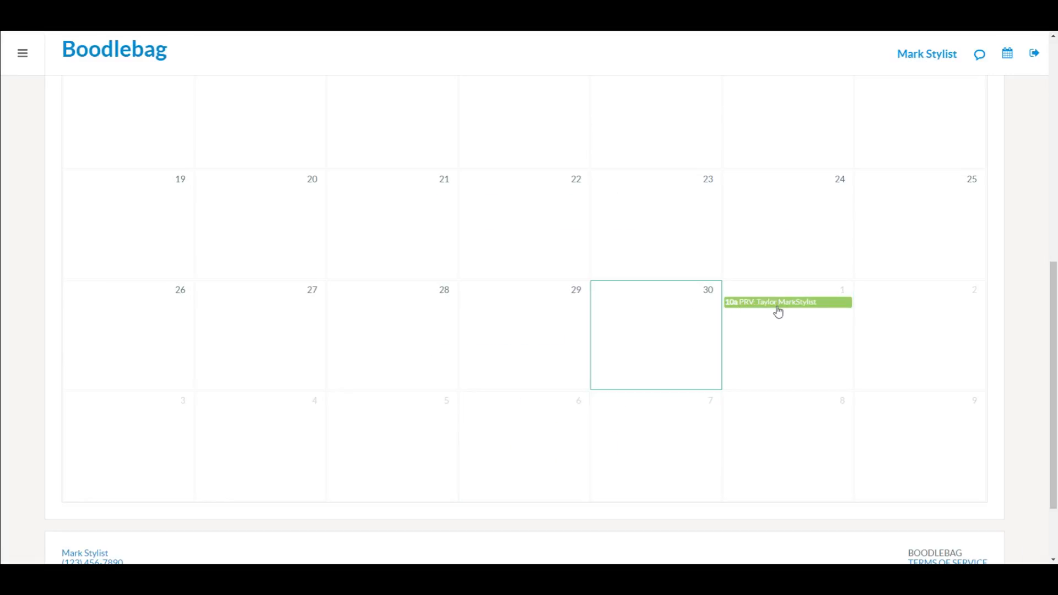
# Step: Go to the Shared Spaces > Space Scheduling calendar
pyautogui.scroll(7, 560, 231)
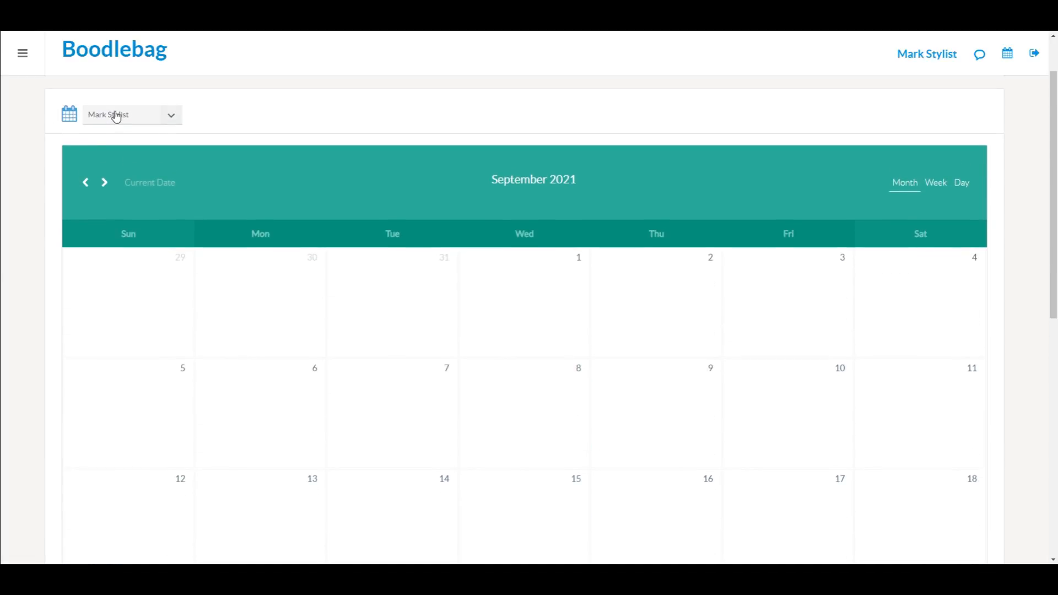
pyautogui.scroll(-3, 173, 388)
pyautogui.scroll(-2, 173, 388)
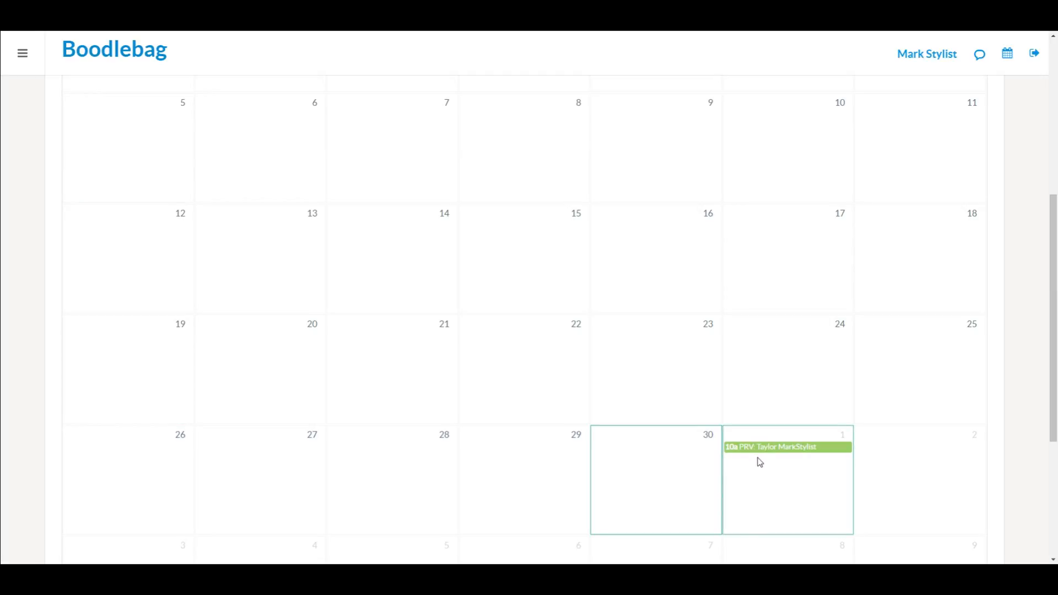
pyautogui.click(25, 60)
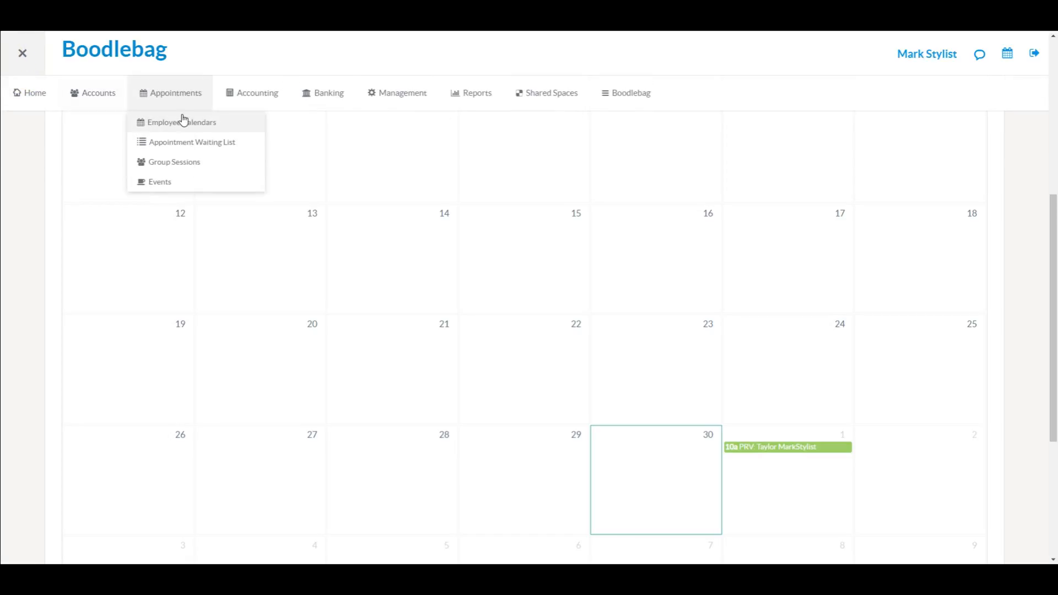
pyautogui.click(545, 95)
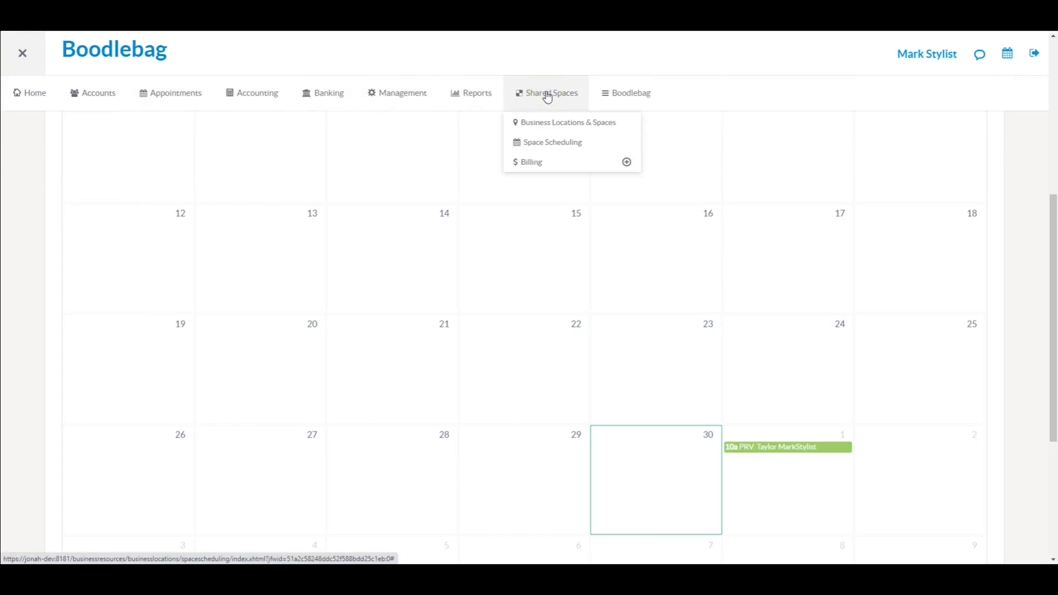
pyautogui.click(562, 145)
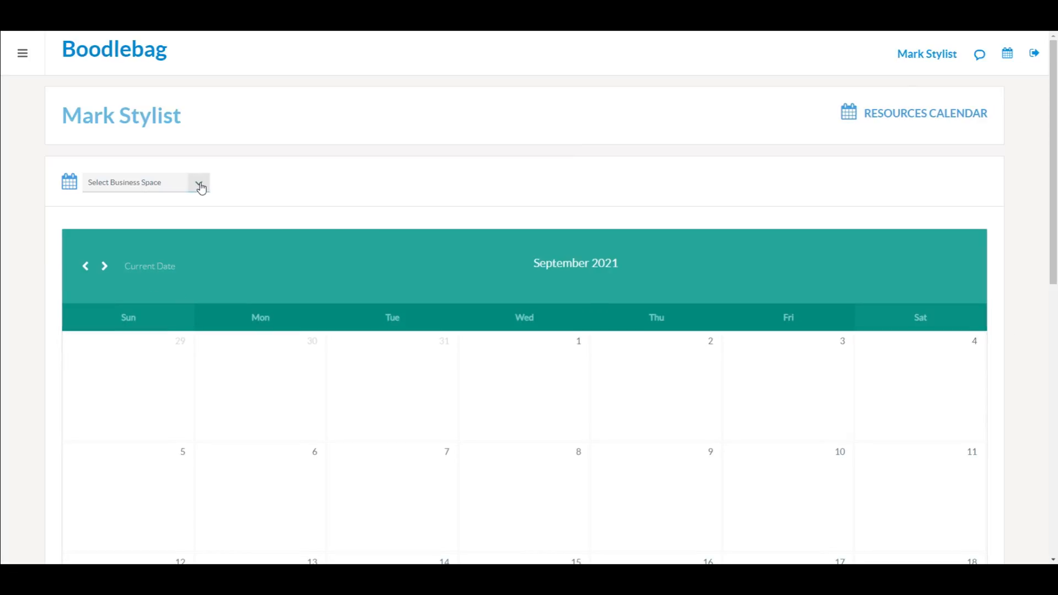
# Step: Show Chair 5, John's Salon's October 1 schedule with the 10a–11a and 11a–1p entries
pyautogui.click(200, 184)
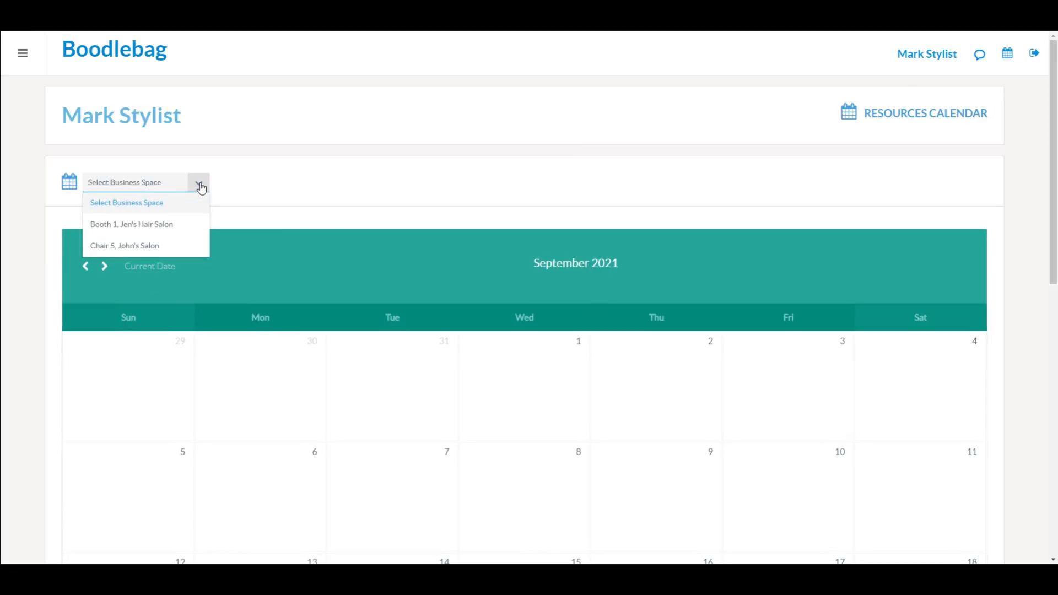
pyautogui.click(151, 248)
pyautogui.scroll(-8, 24, 295)
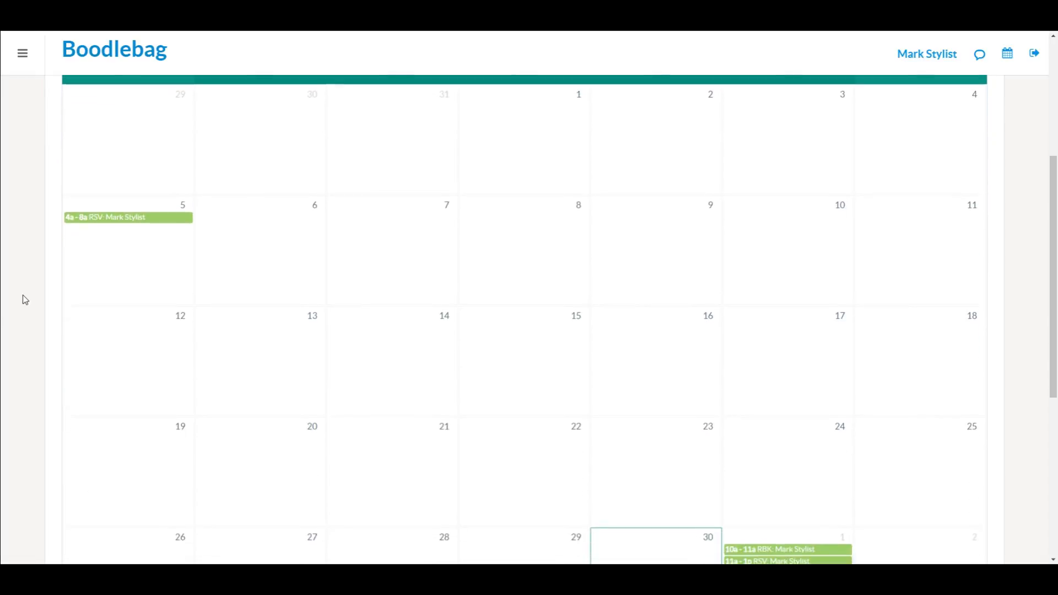
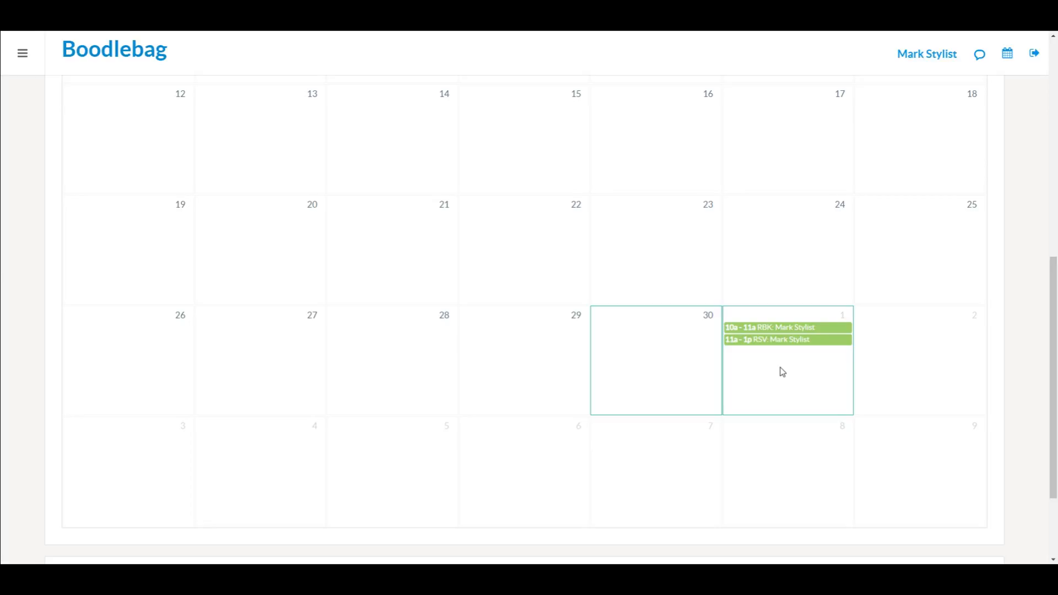
# Step: Log out of the stylist's account and sign in with the client's e-mail and password
pyautogui.moveTo(783, 372)
pyautogui.mouseDown()
pyautogui.moveTo(868, 367)
pyautogui.moveTo(763, 348)
pyautogui.moveTo(772, 378)
pyautogui.mouseUp()
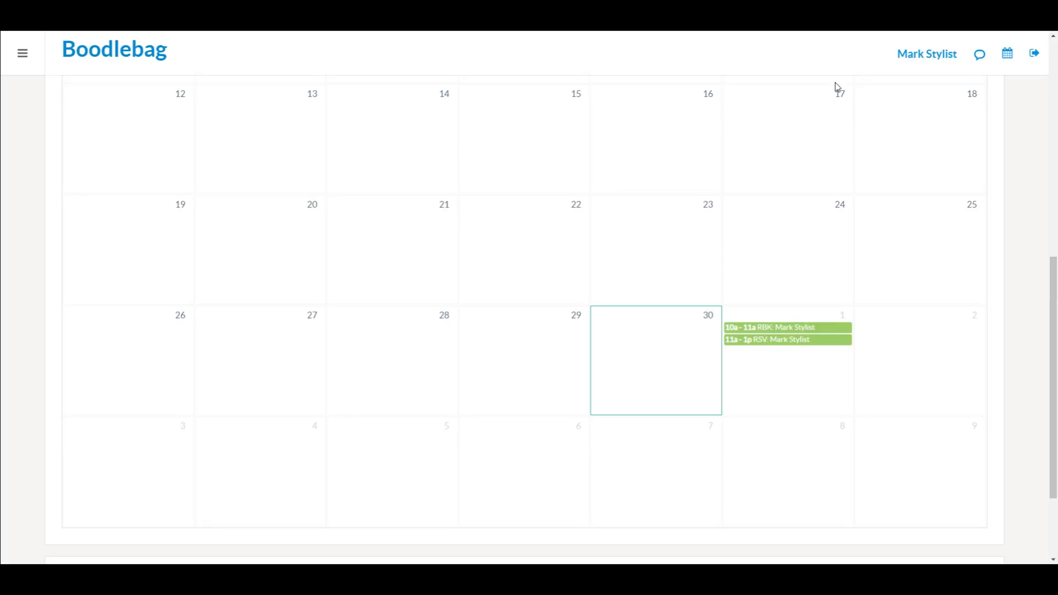
pyautogui.click(1036, 57)
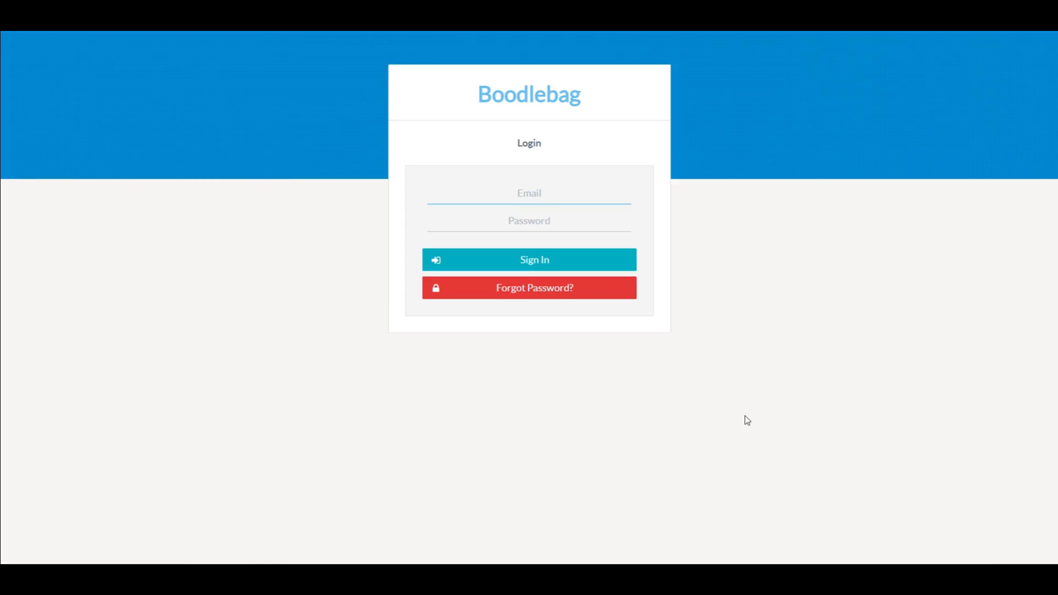
pyautogui.press('Tab')
pyautogui.write('**********')
pyautogui.press('Return')
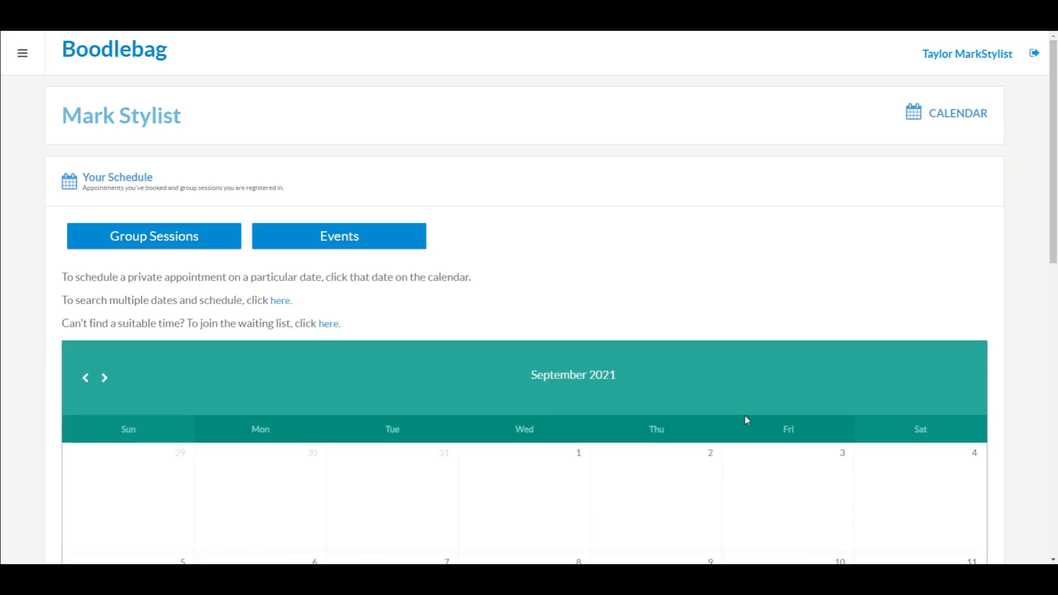
# Step: Scroll the client's schedule down to October 1 and select its cell
pyautogui.scroll(-1, 1033, 302)
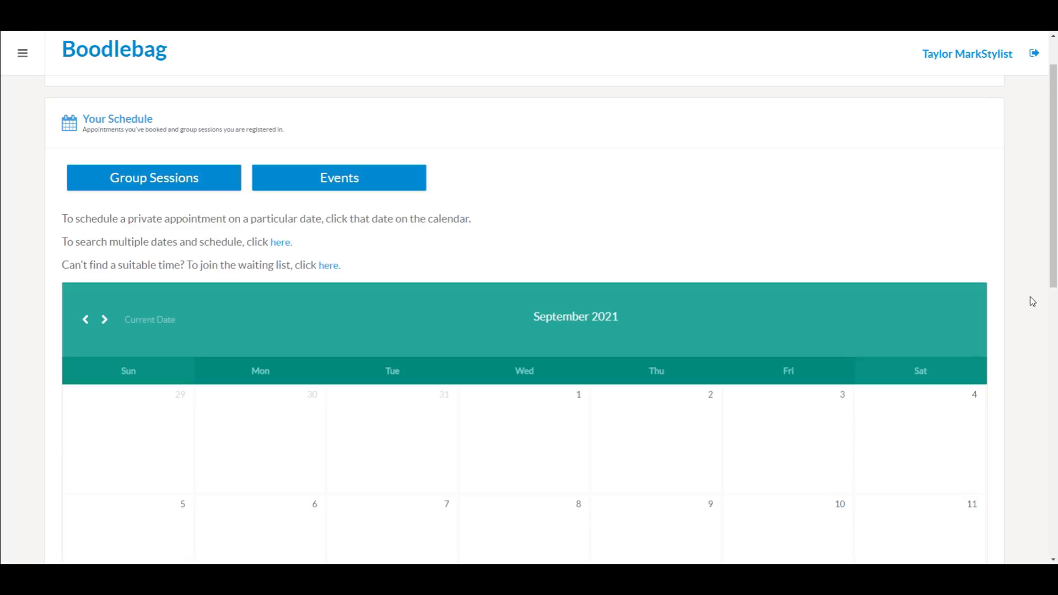
pyautogui.scroll(-2, 1031, 298)
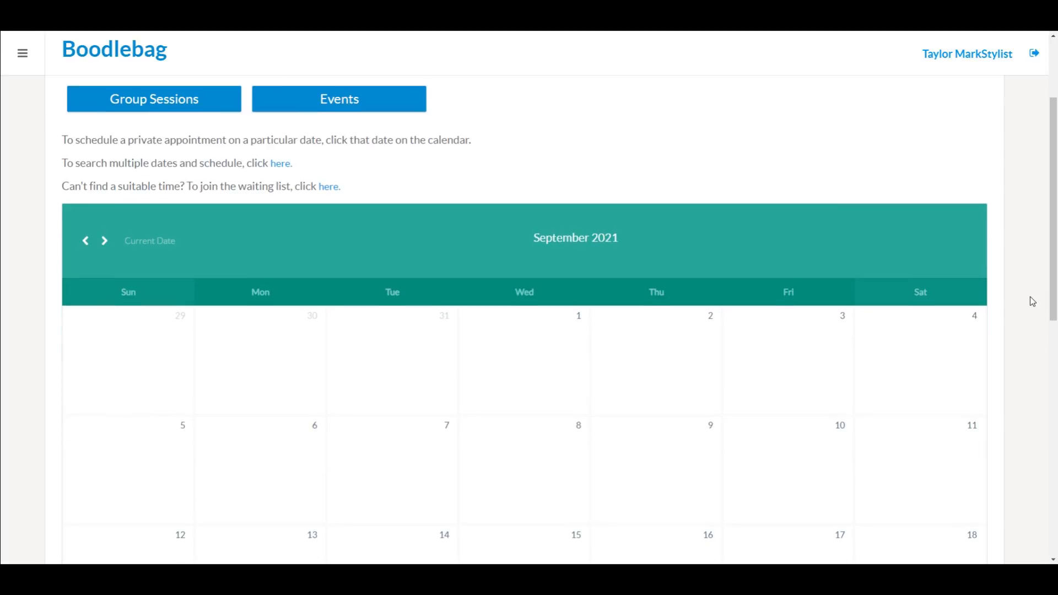
pyautogui.scroll(-1, 1030, 297)
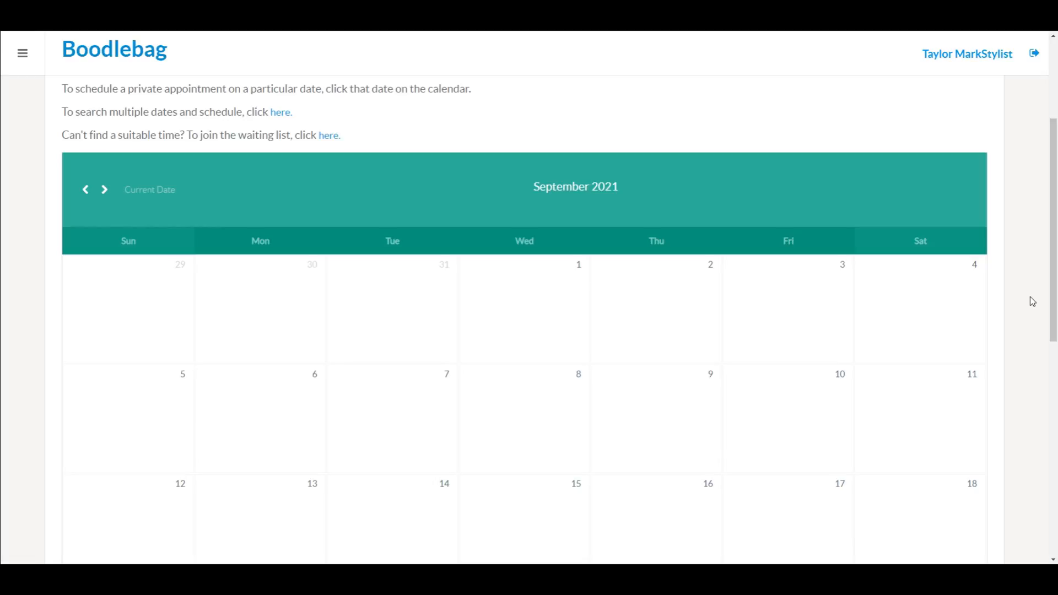
pyautogui.scroll(-5, 1031, 297)
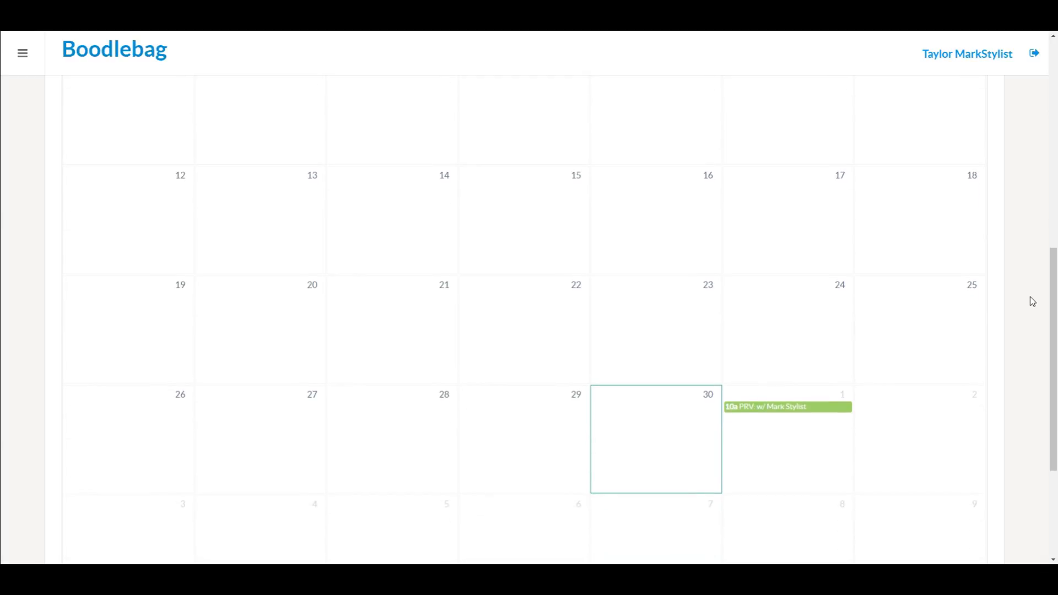
pyautogui.click(792, 459)
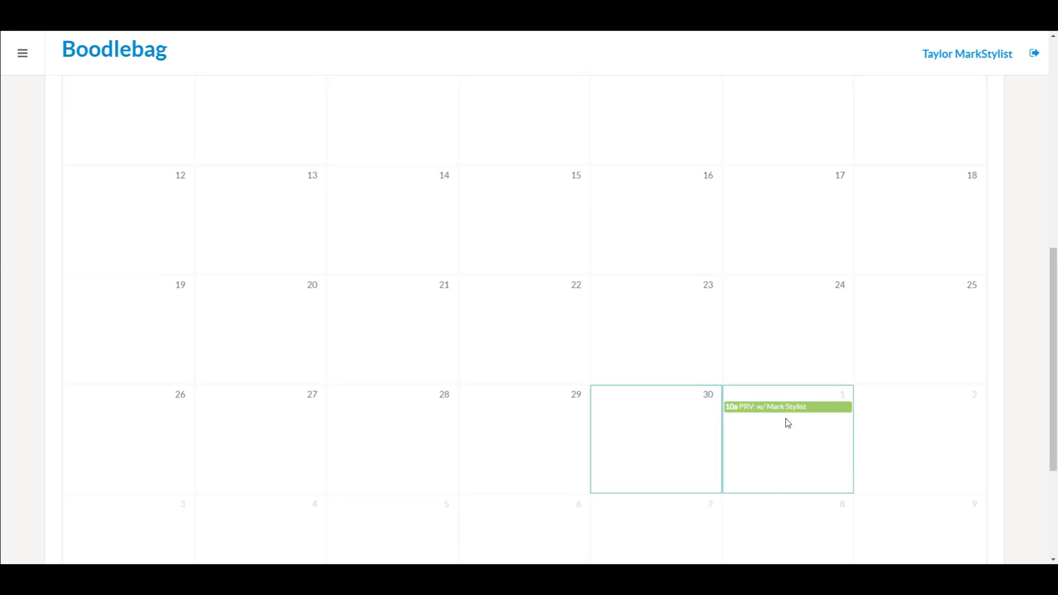
pyautogui.scroll(2, 788, 423)
pyautogui.scroll(-1, 789, 423)
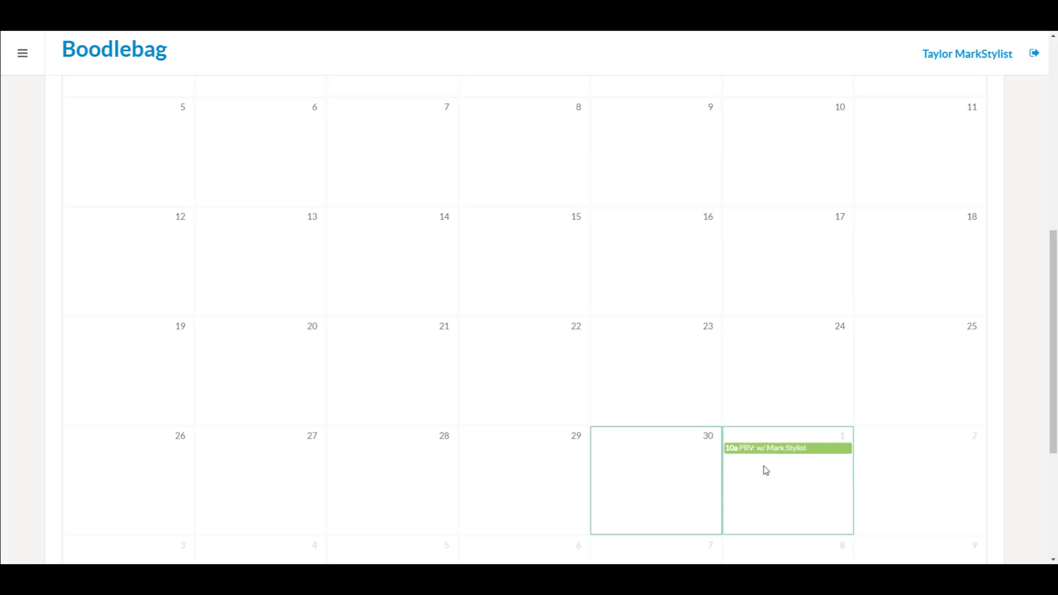
# Step: Book a 4 Hair Appointment privilege at 11:00 AM on October 1 for the client
pyautogui.rightClick(766, 470)
pyautogui.click(728, 475)
pyautogui.click(728, 474)
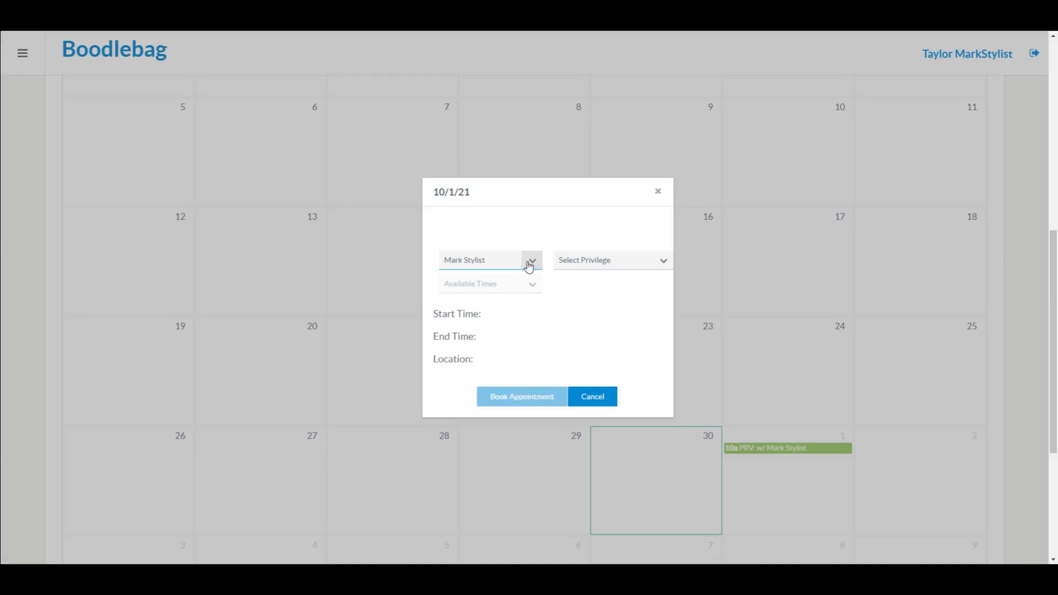
pyautogui.click(660, 262)
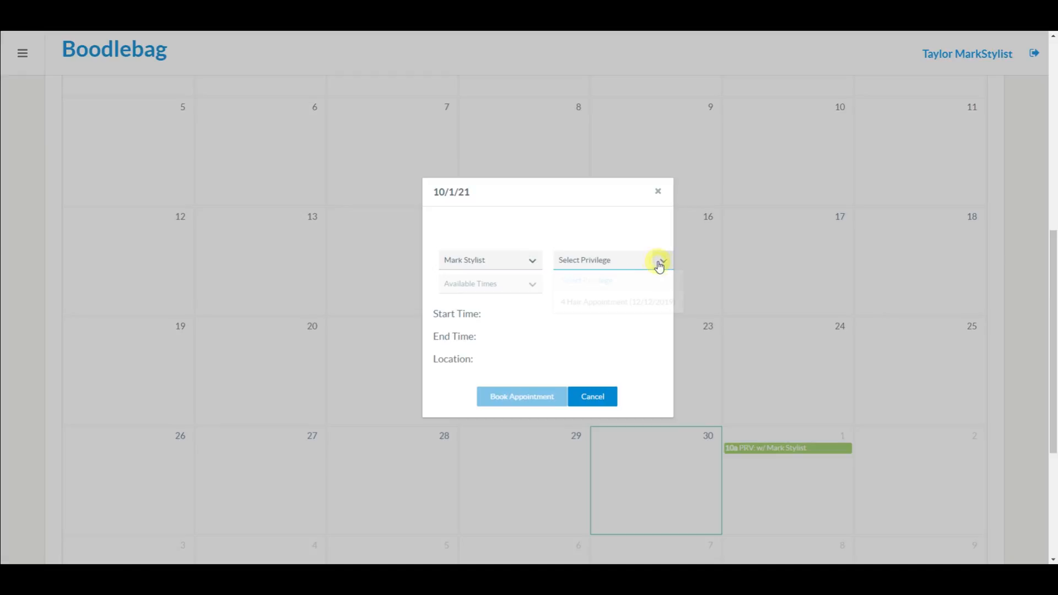
pyautogui.click(626, 309)
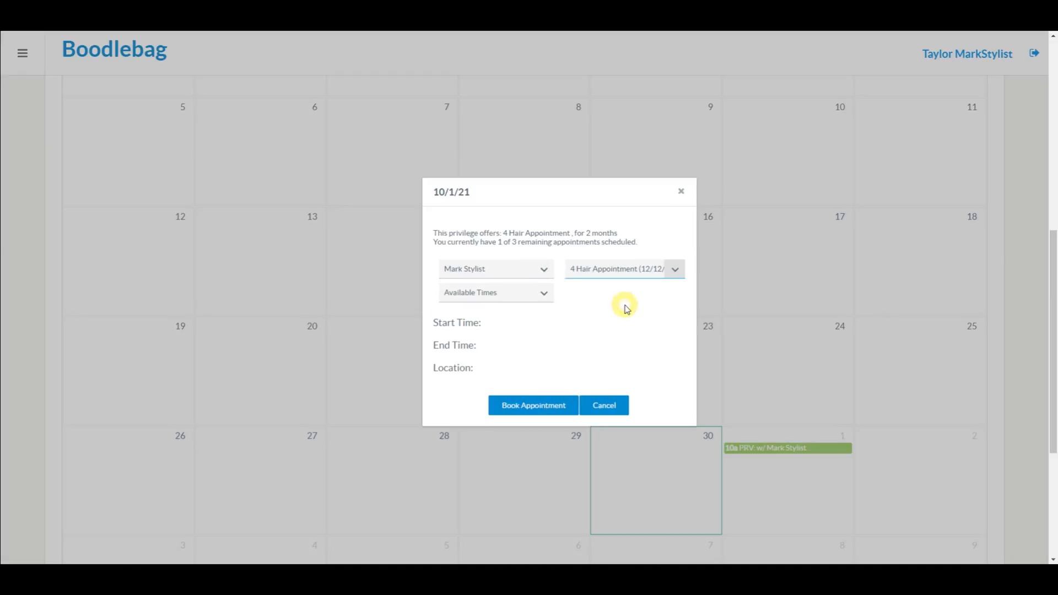
pyautogui.click(544, 297)
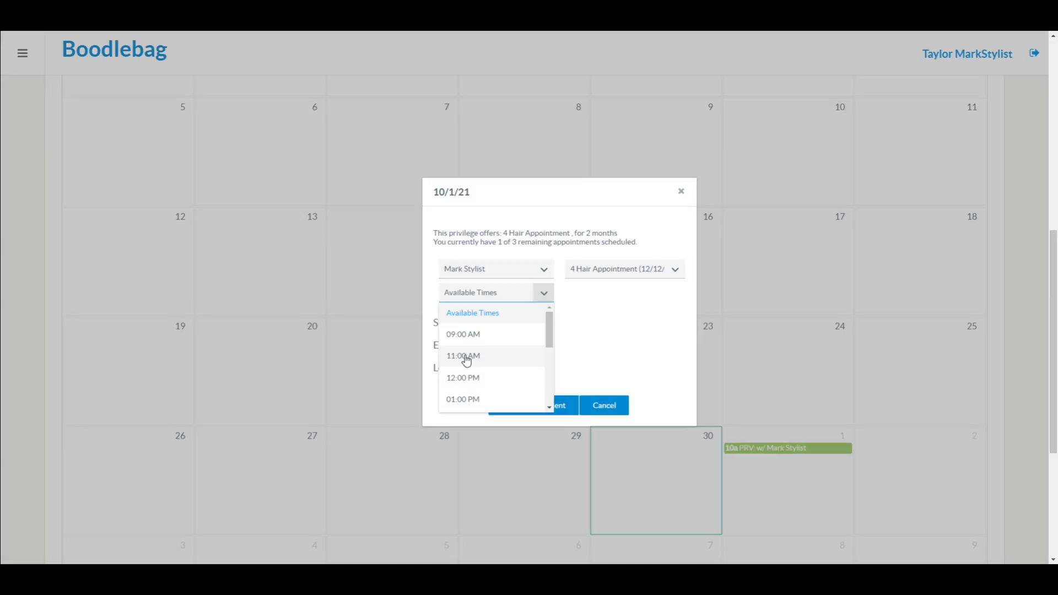
pyautogui.click(467, 361)
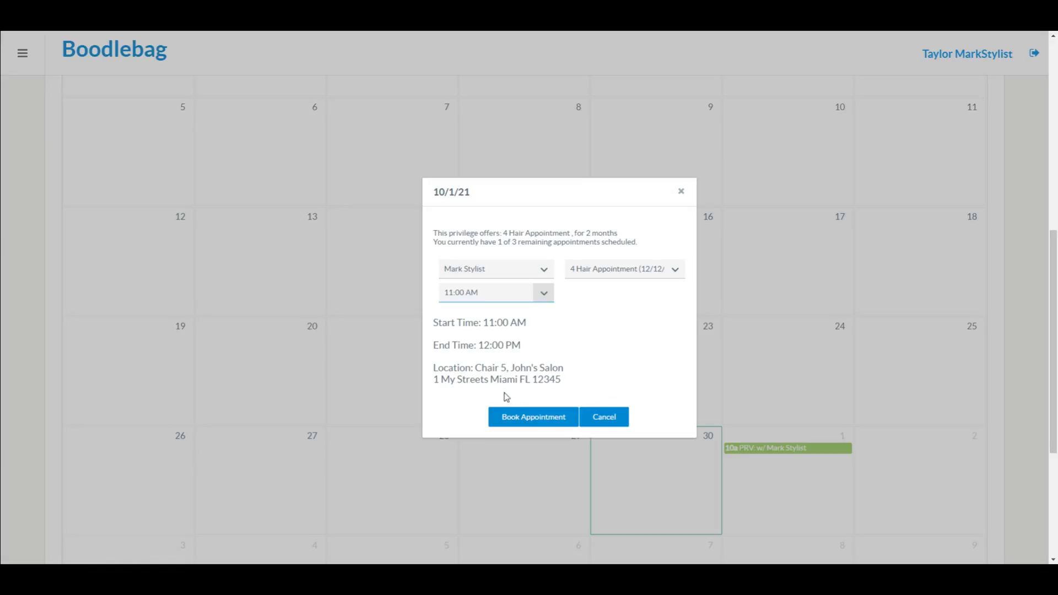
pyautogui.moveTo(476, 368); pyautogui.dragTo(586, 382)
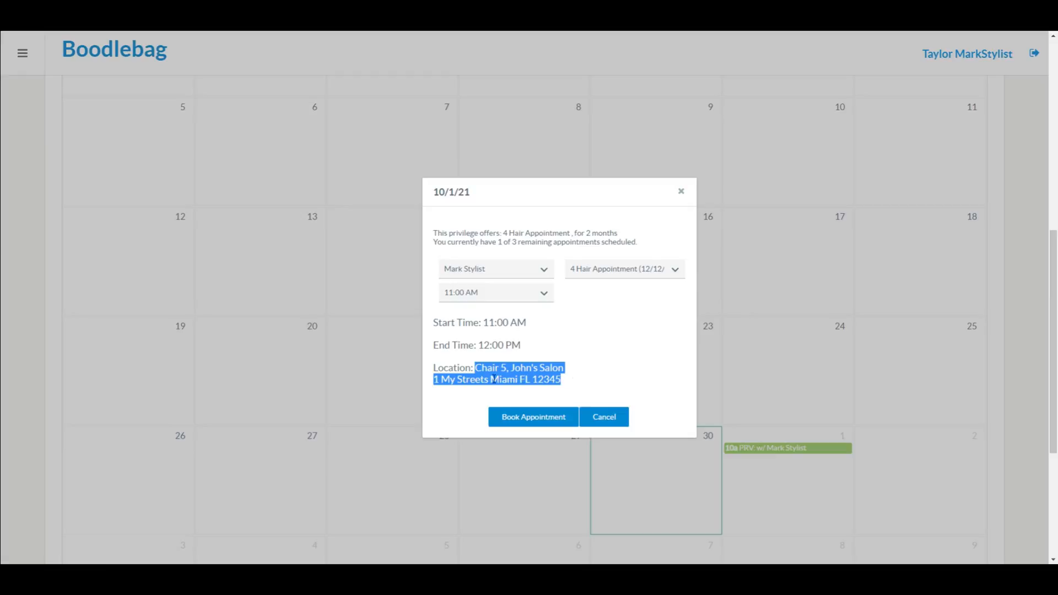
pyautogui.click(461, 412)
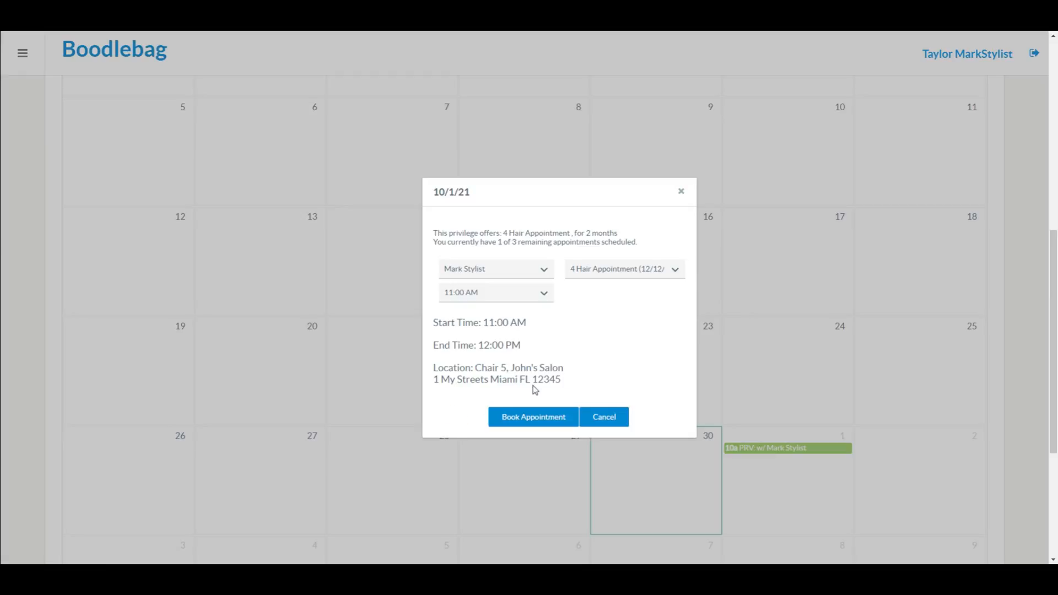
pyautogui.click(543, 418)
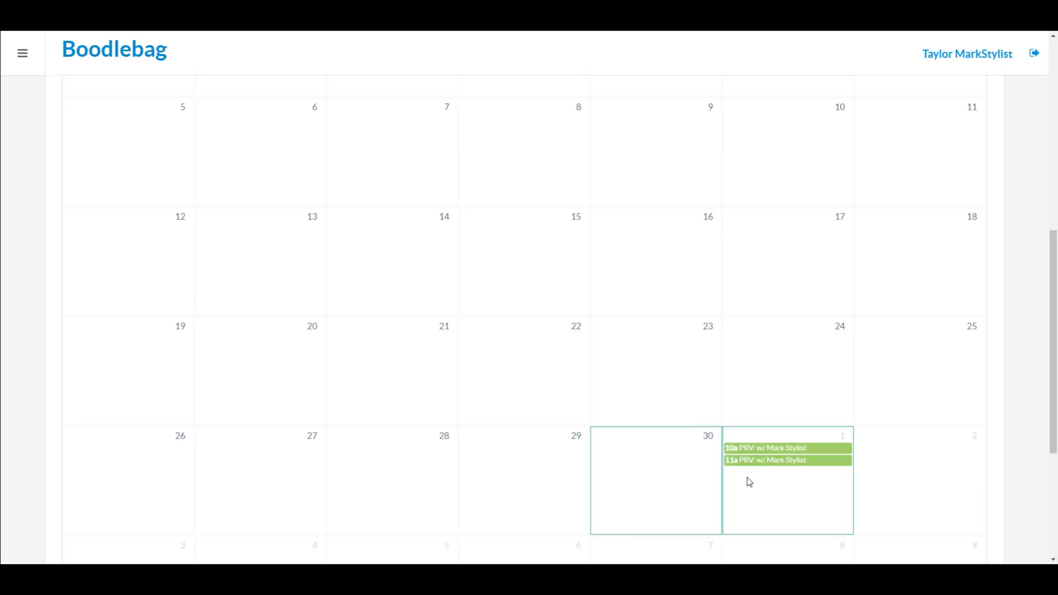
# Step: Log out of the client's account and sign in with the stylist's credentials
pyautogui.click(1023, 54)
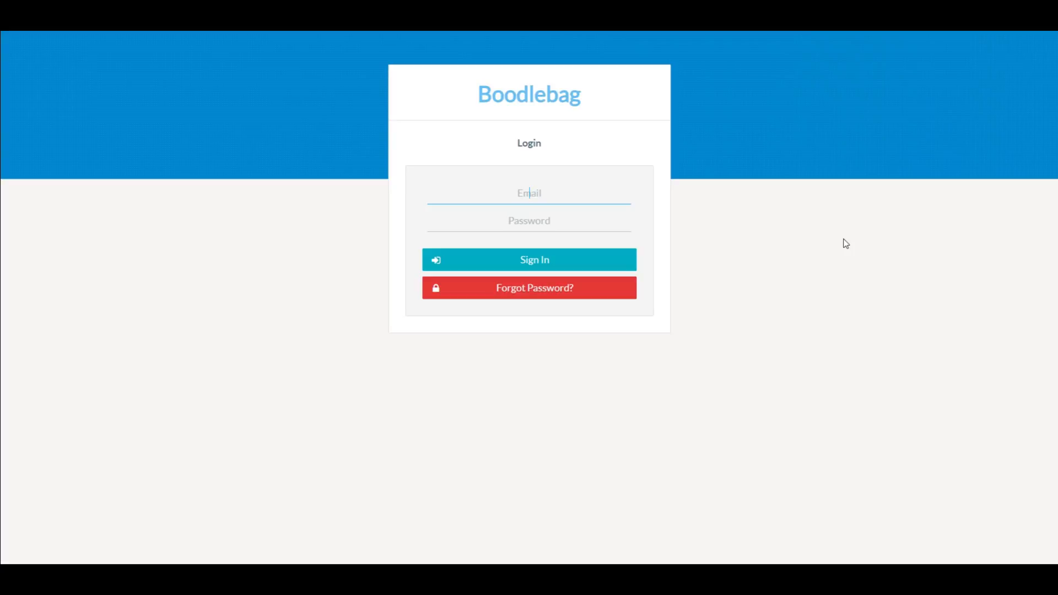
pyautogui.press('Tab')
pyautogui.write('•••••••')
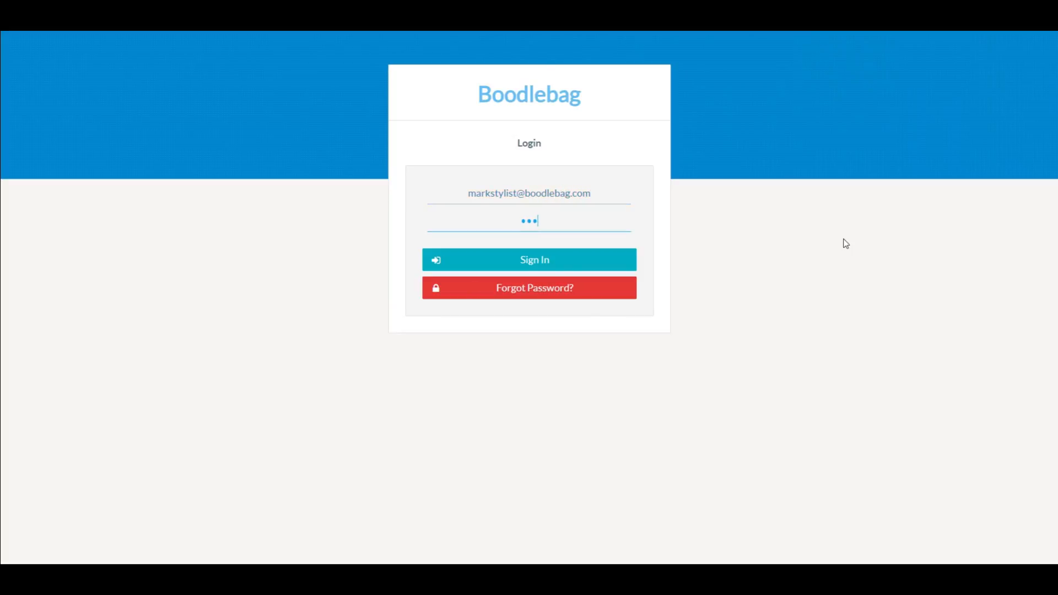
pyautogui.write('•••')
pyautogui.press('Return')
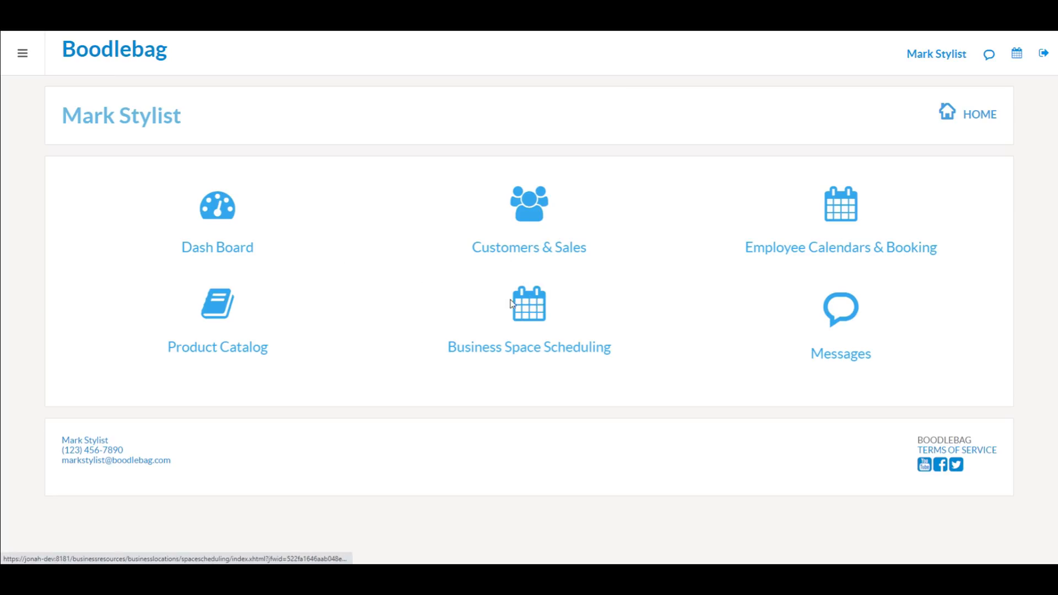
# Step: Open Business Space Scheduling and show the Chair 5, John's Salon calendar
pyautogui.click(539, 311)
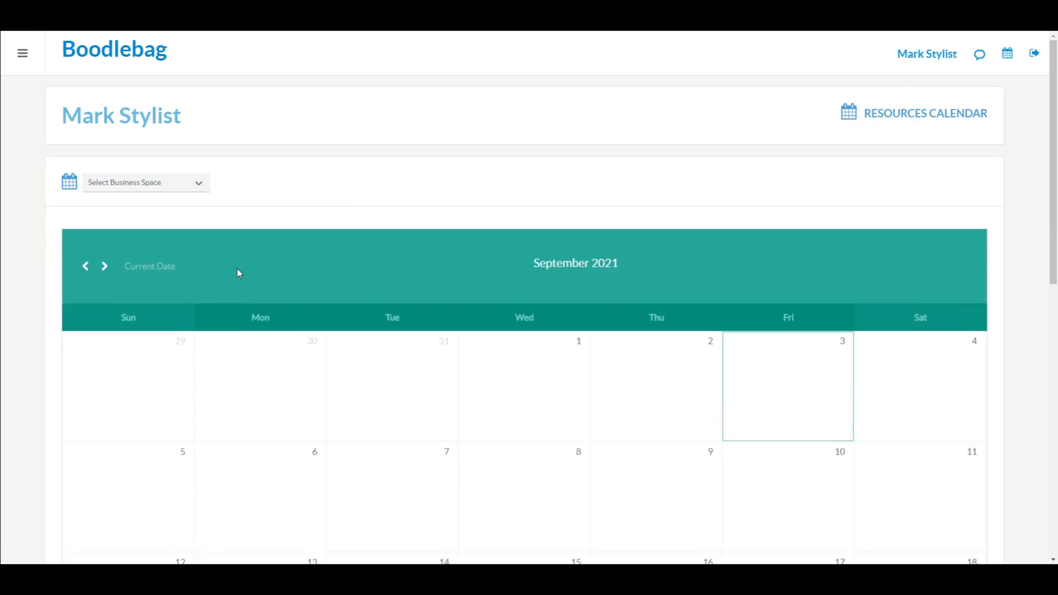
pyautogui.click(197, 183)
pyautogui.click(146, 243)
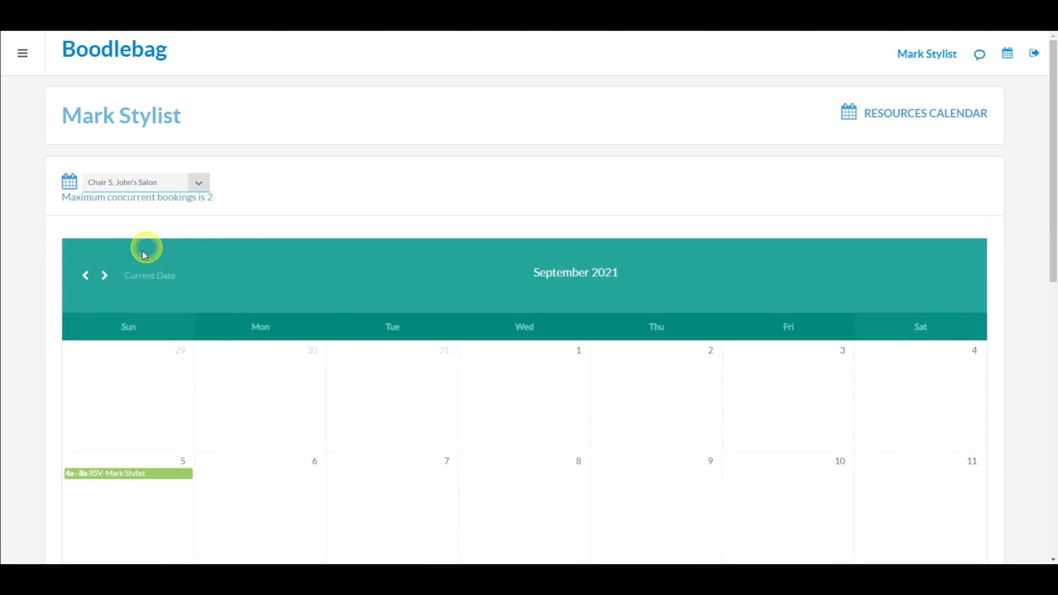
pyautogui.scroll(-2, 34, 324)
pyautogui.scroll(-5, 35, 324)
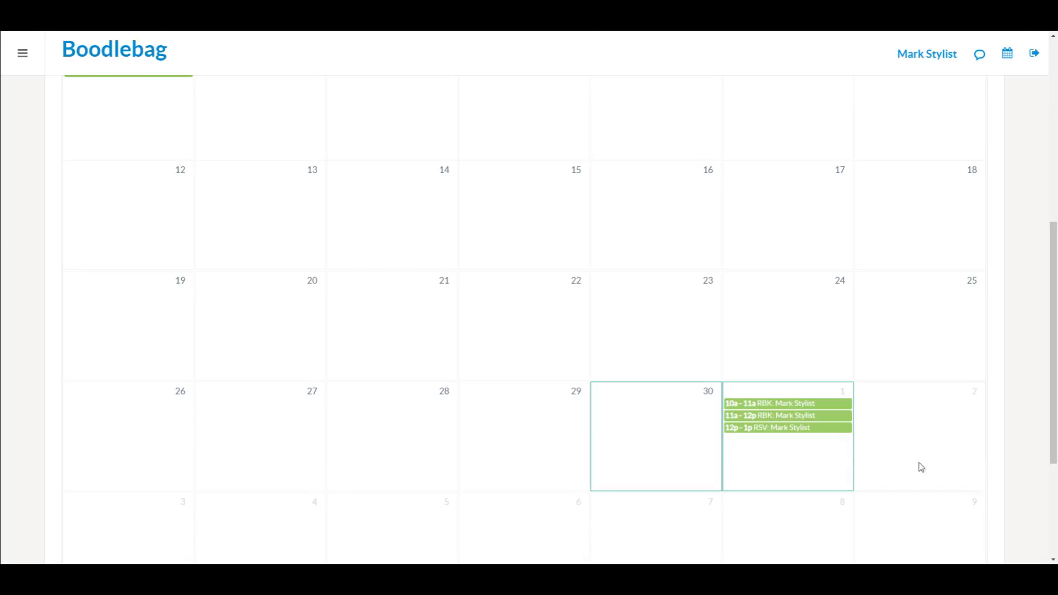
# Step: Sign in as the client, correcting the mistyped e-mail domain, and scroll to the calendar
pyautogui.click(1030, 56)
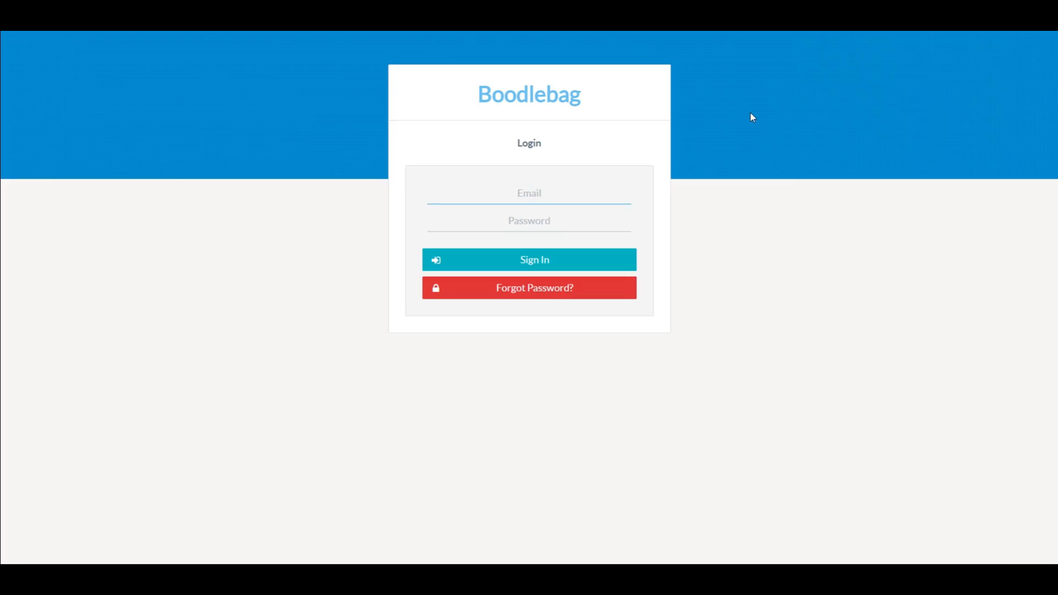
pyautogui.press('Tab')
pyautogui.write('••••••••••')
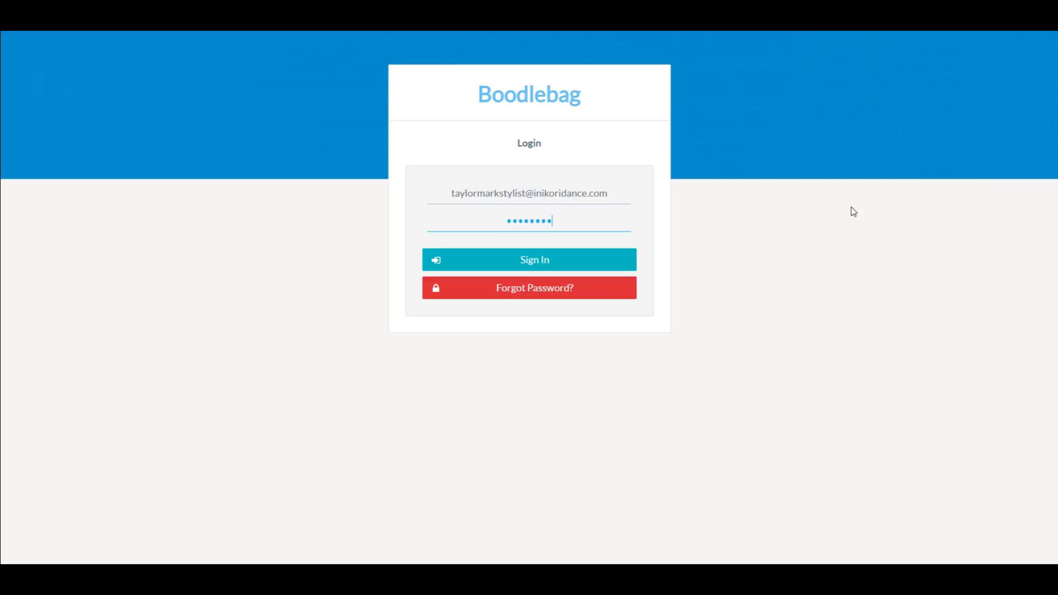
pyautogui.press('Return')
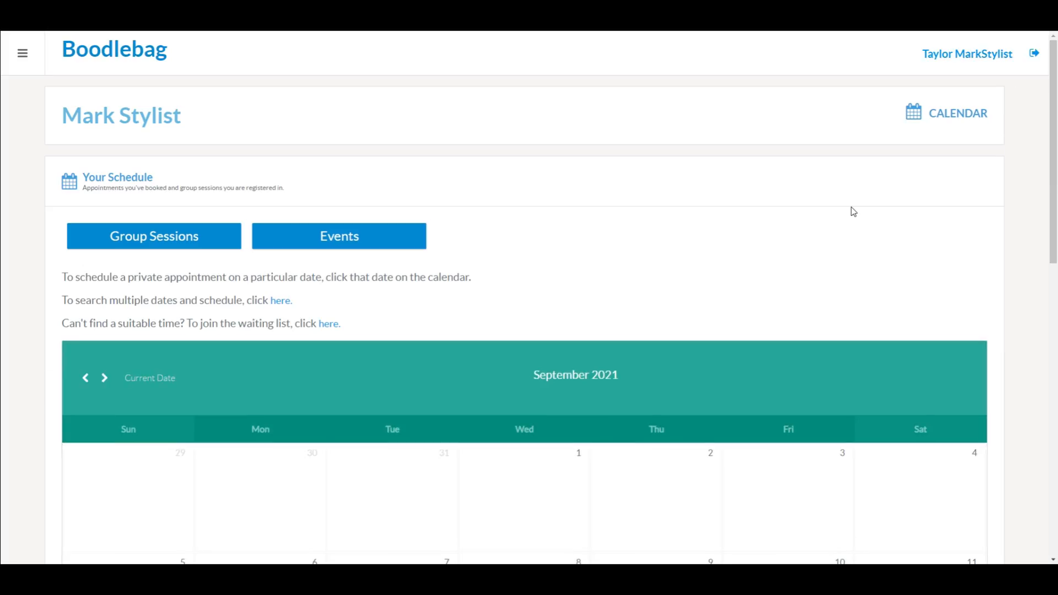
pyautogui.scroll(-10, 697, 241)
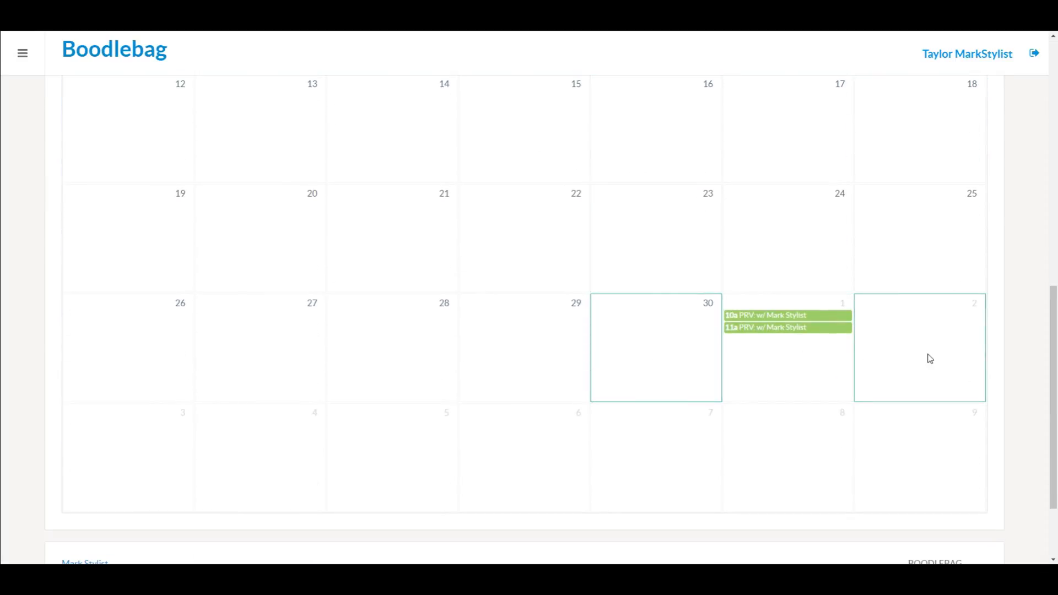
# Step: Book a 4 Hair Appointment privilege at 01:00 PM on October 2
pyautogui.click(911, 349)
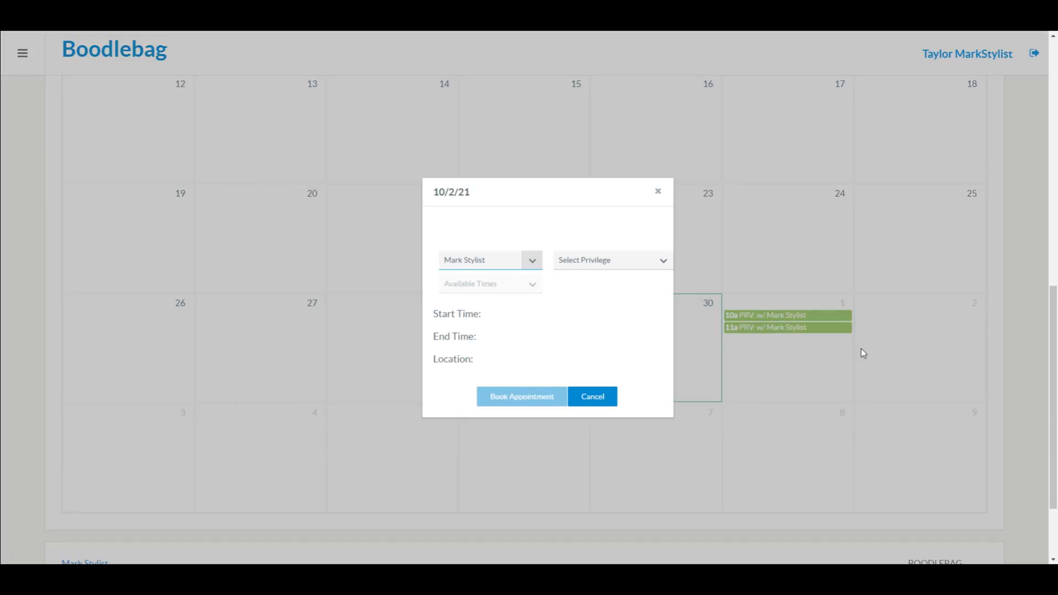
pyautogui.click(665, 265)
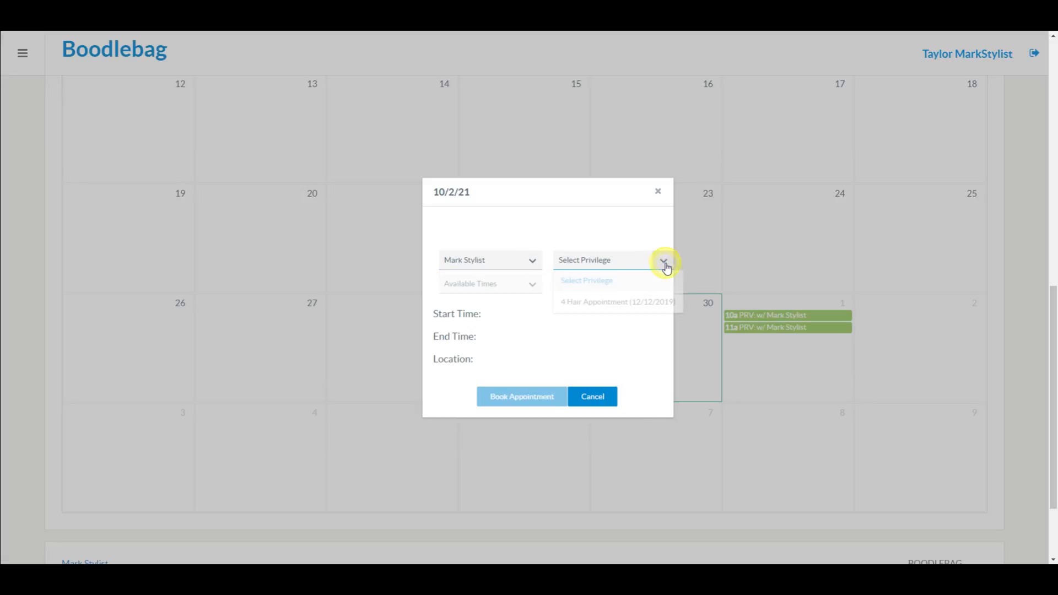
pyautogui.click(637, 302)
pyautogui.click(544, 294)
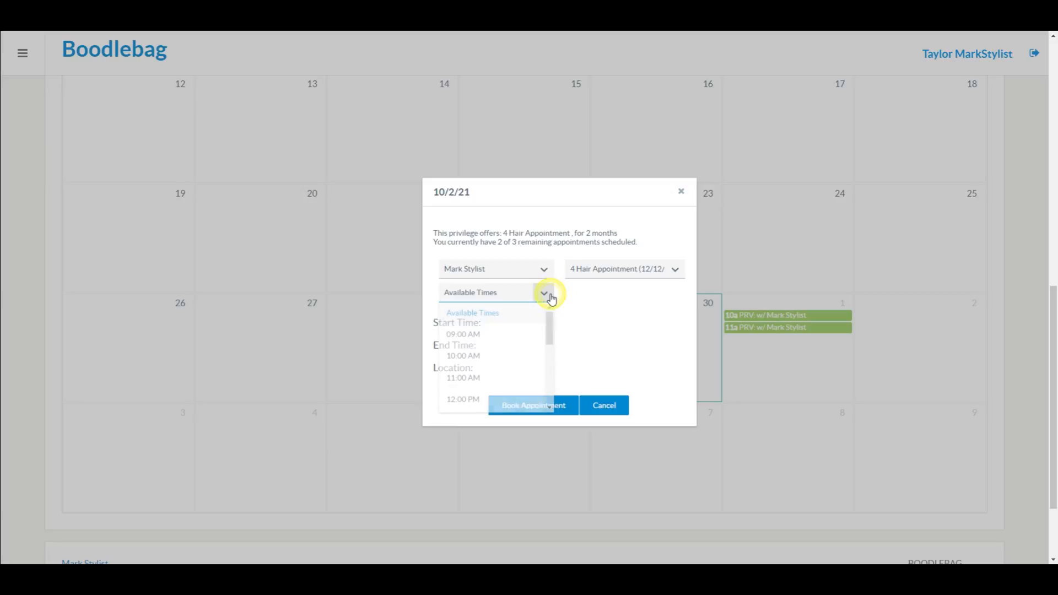
pyautogui.scroll(-1, 517, 357)
pyautogui.scroll(-3, 518, 358)
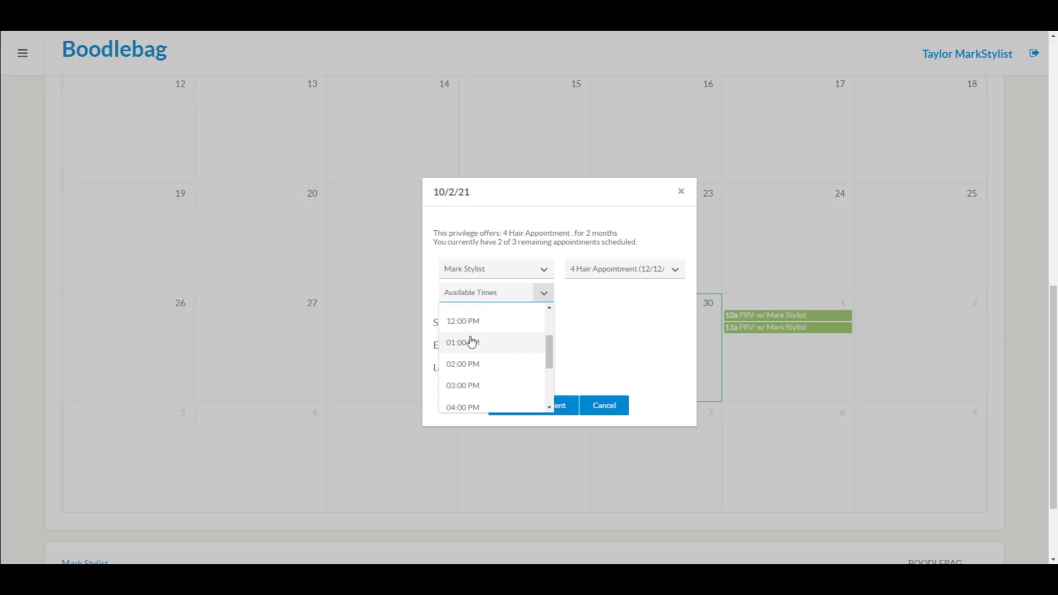
pyautogui.click(473, 342)
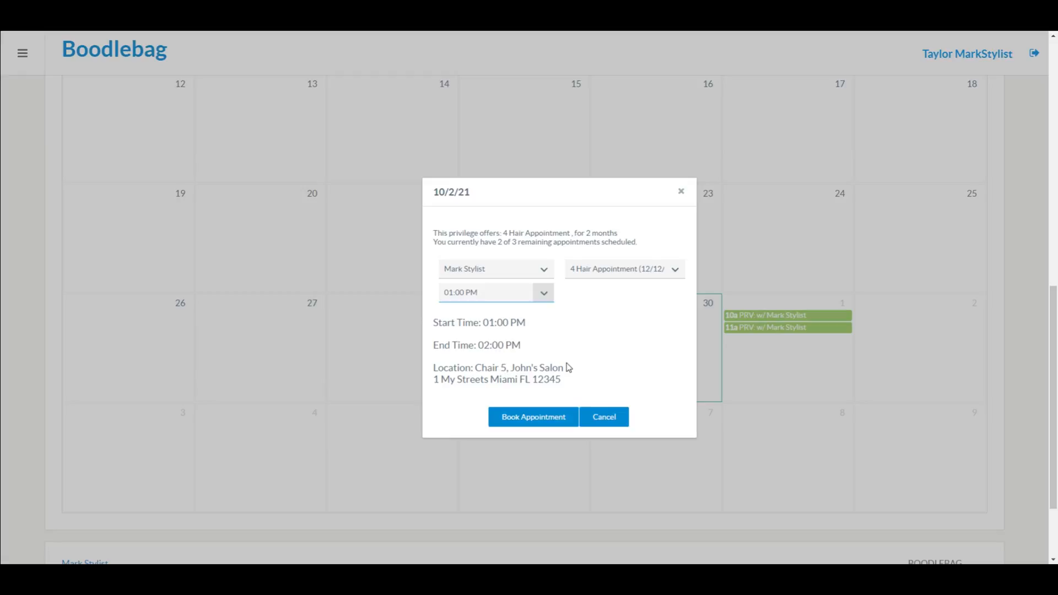
pyautogui.click(512, 418)
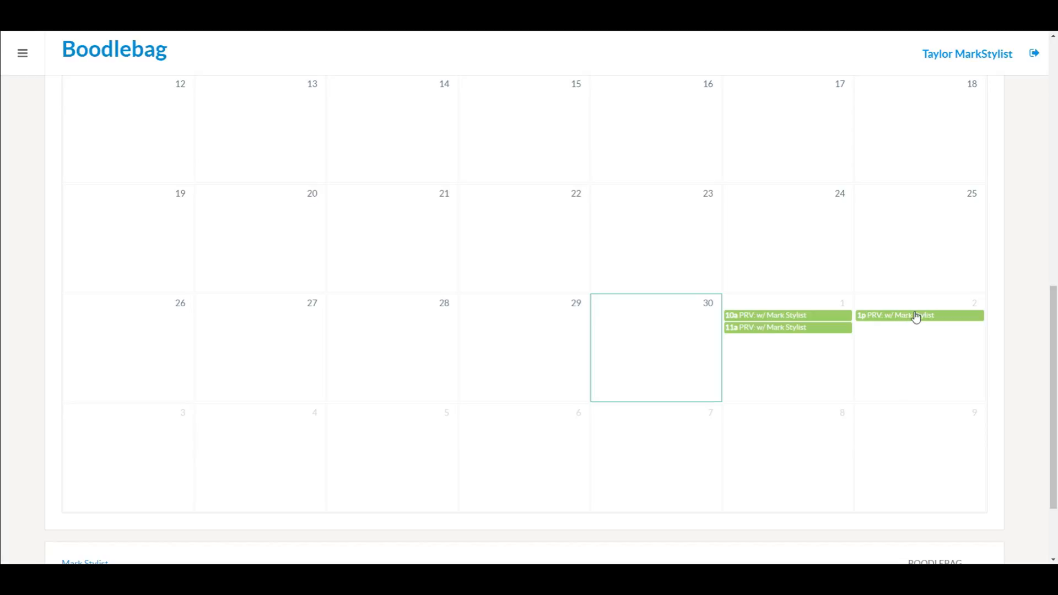
# Step: Sign in as the stylist and open the Business Space Scheduling calendar's space list
pyautogui.click(1027, 58)
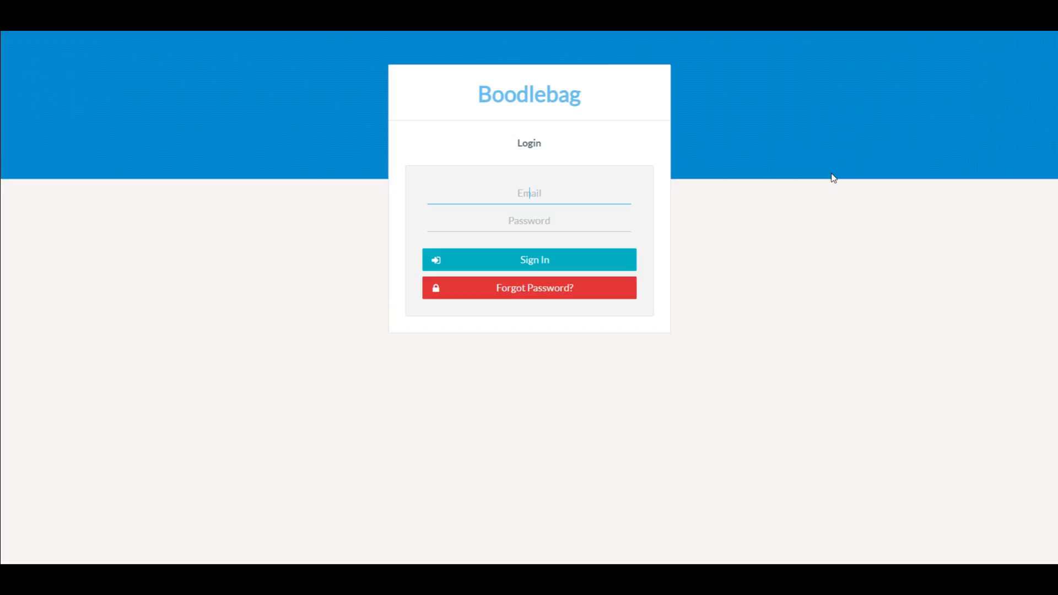
pyautogui.press('Tab')
pyautogui.write('••••••••')
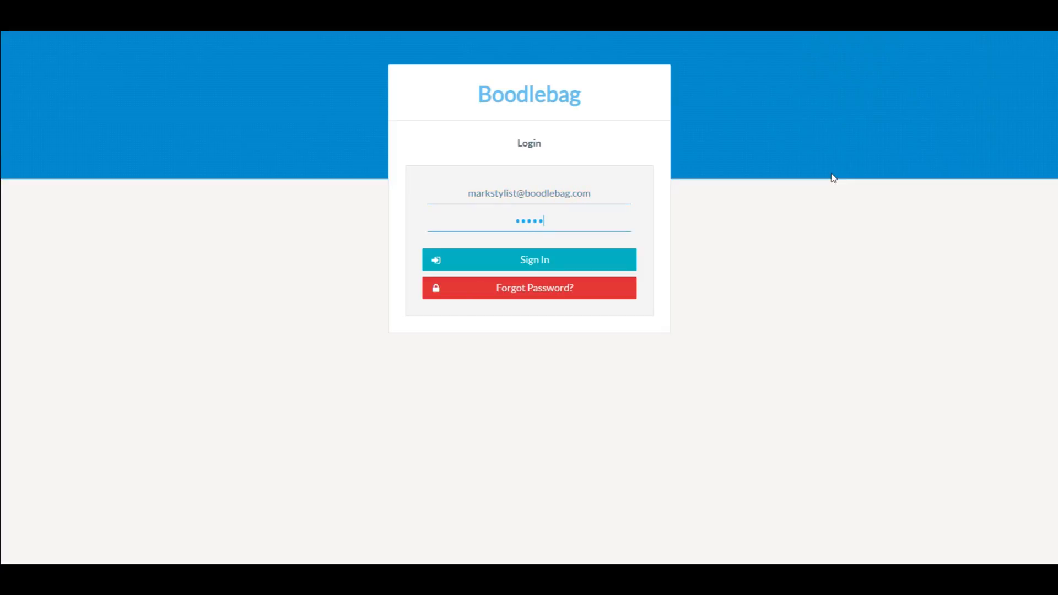
pyautogui.write('••')
pyautogui.press('Return')
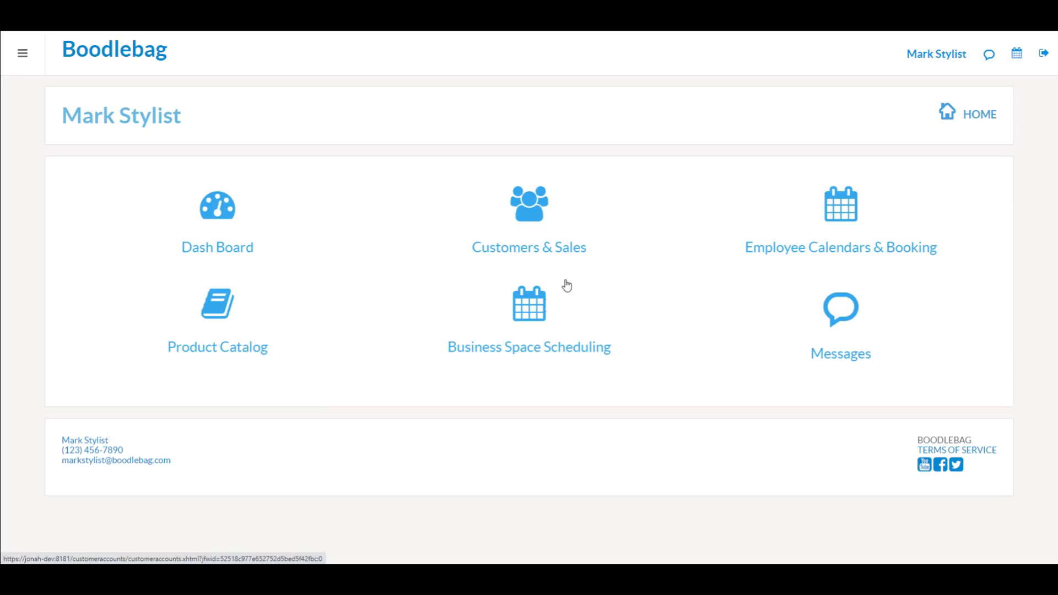
pyautogui.click(524, 314)
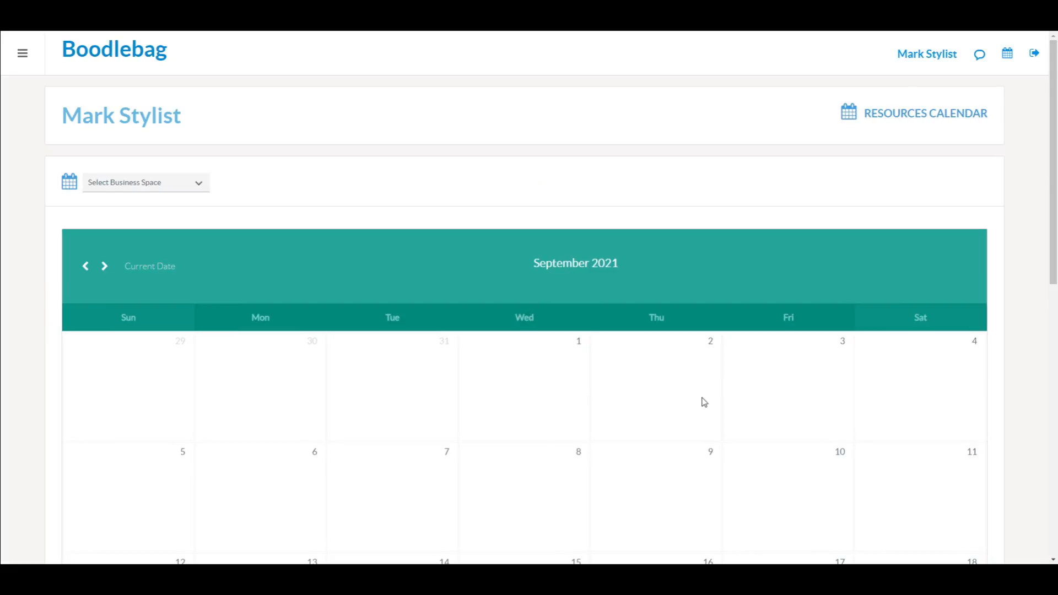
pyautogui.scroll(-7, 1004, 397)
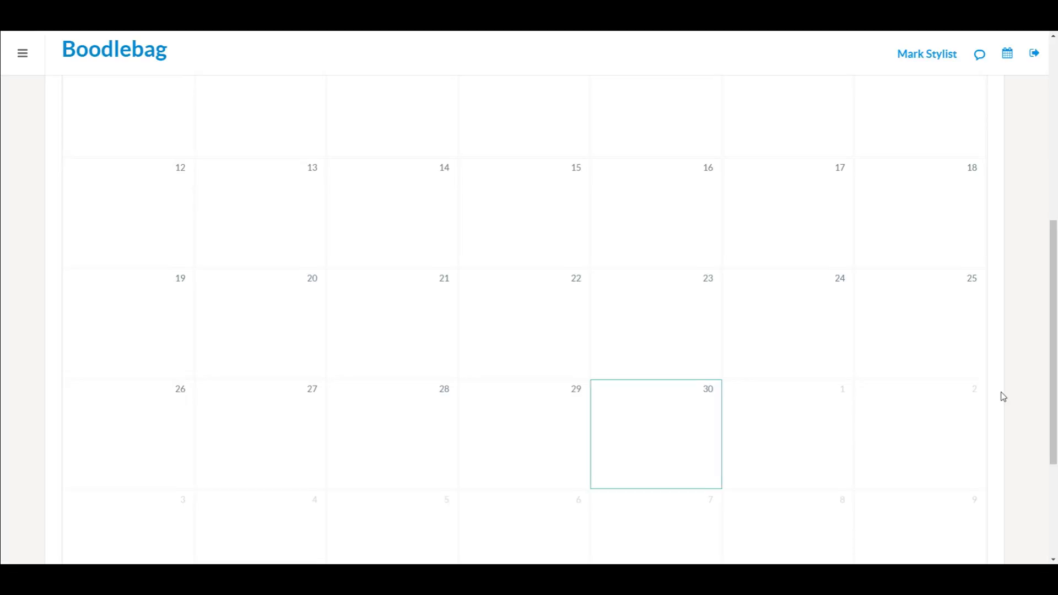
pyautogui.scroll(7, 534, 287)
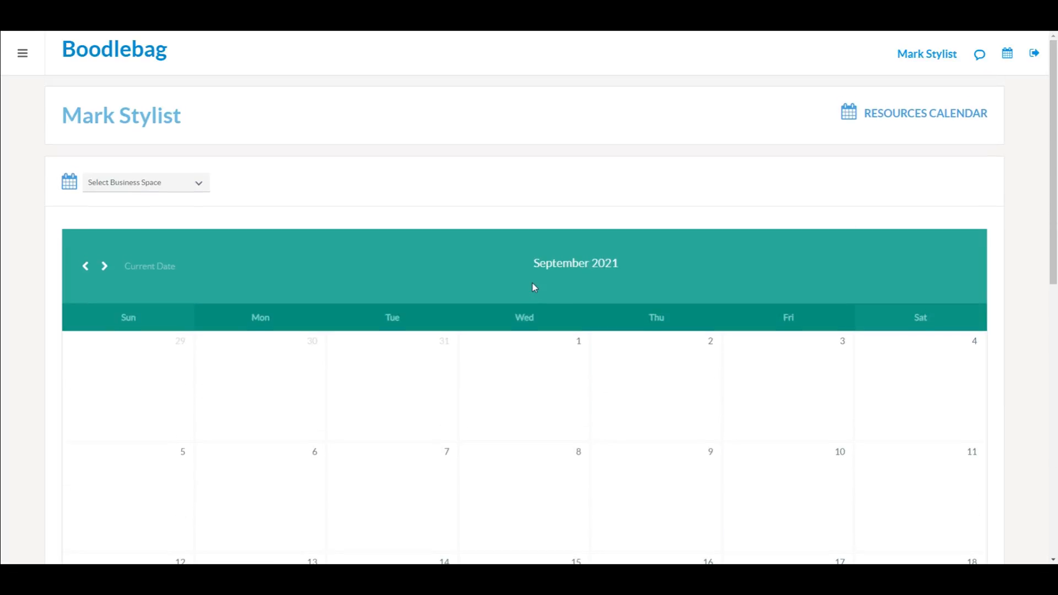
pyautogui.click(208, 188)
# Step: Choose Chair 5 and scroll to October 1–2, showing the new 1p–2p booking
pyautogui.click(174, 247)
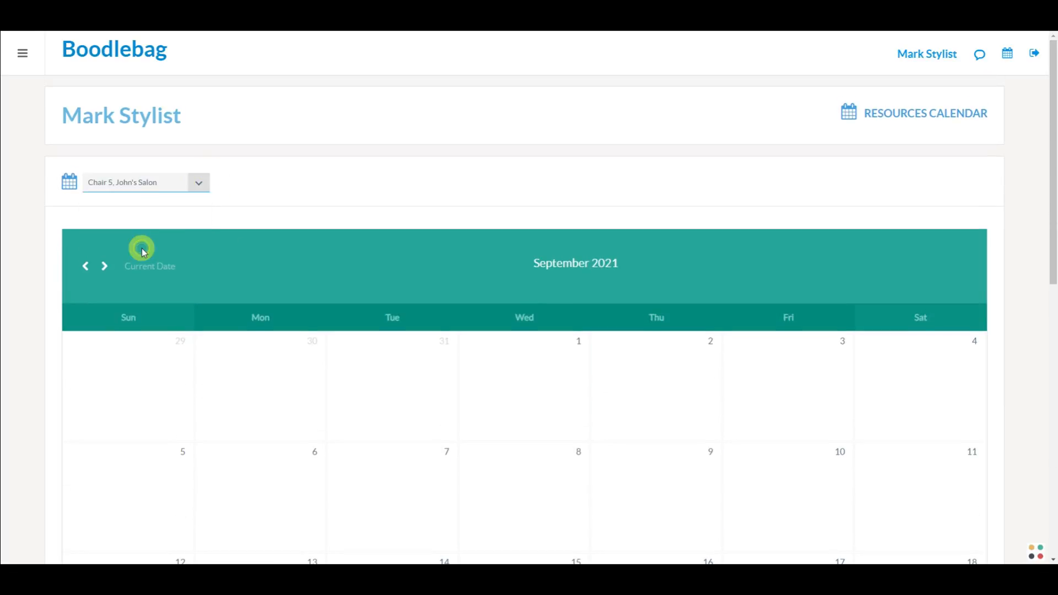
pyautogui.scroll(-8, 823, 326)
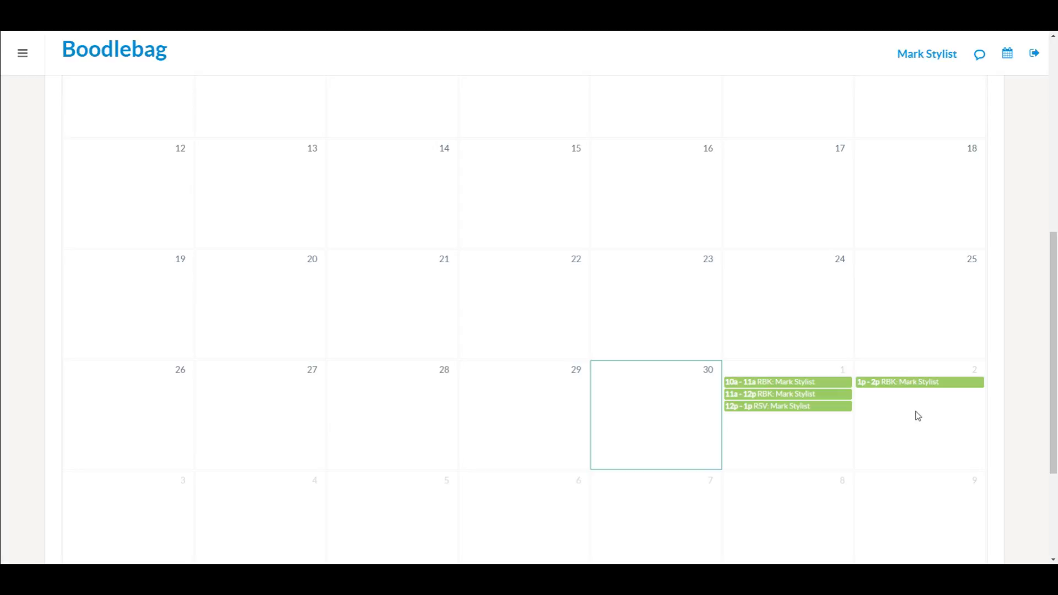
pyautogui.click(827, 434)
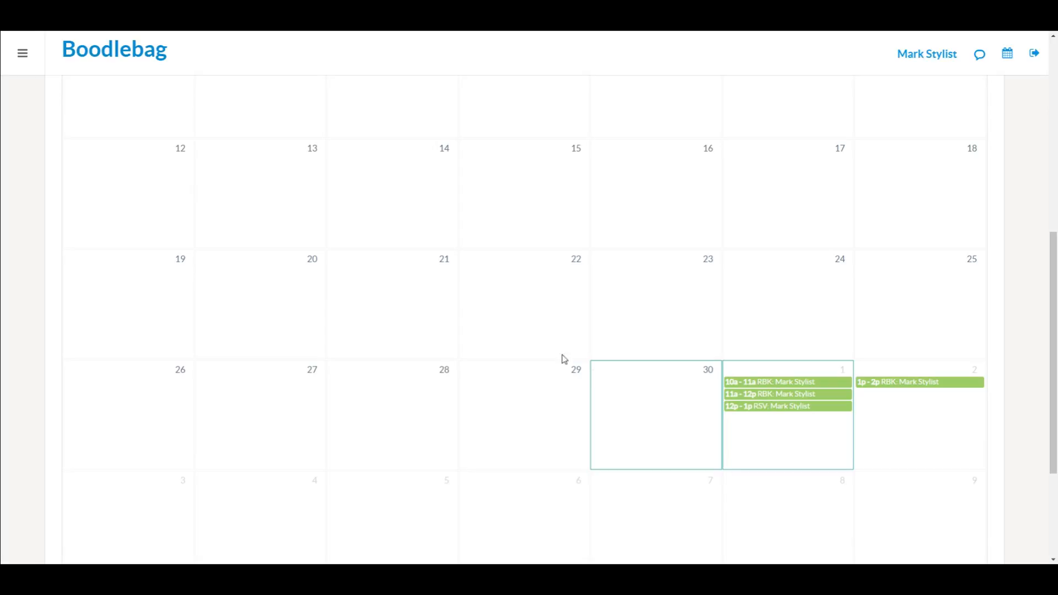
# Step: Sign in to the client's account, retrying with the corrected e-mail after a login error
pyautogui.click(1023, 61)
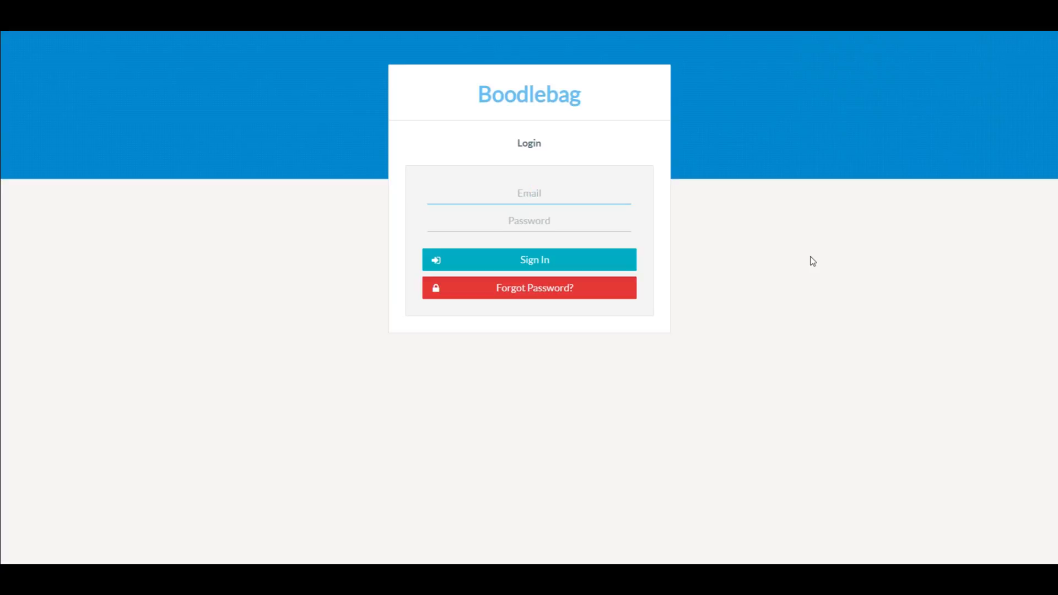
pyautogui.press('Tab')
pyautogui.write('••••••')
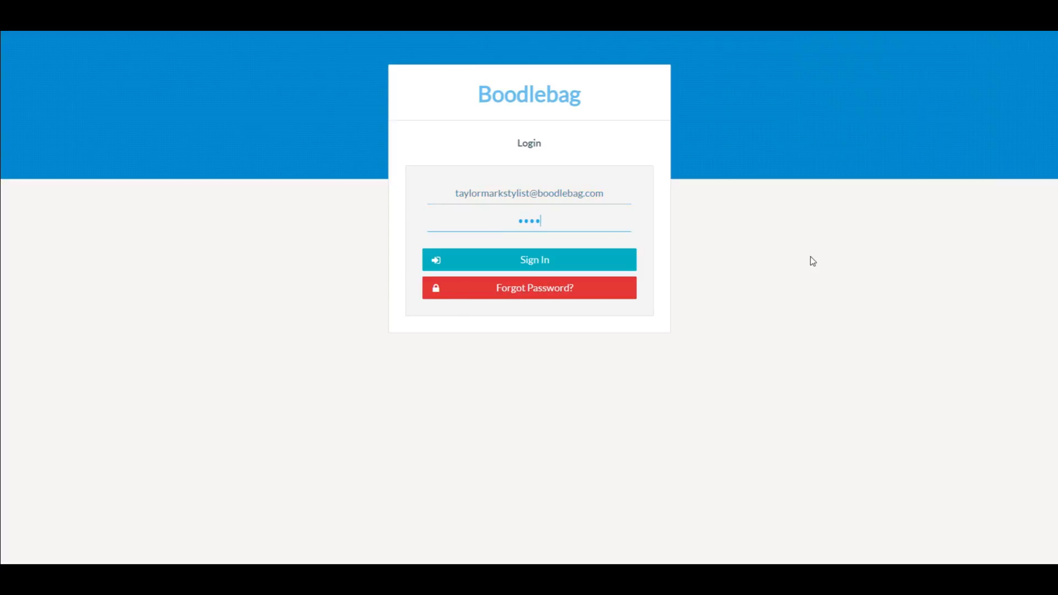
pyautogui.write('••••')
pyautogui.press('Return')
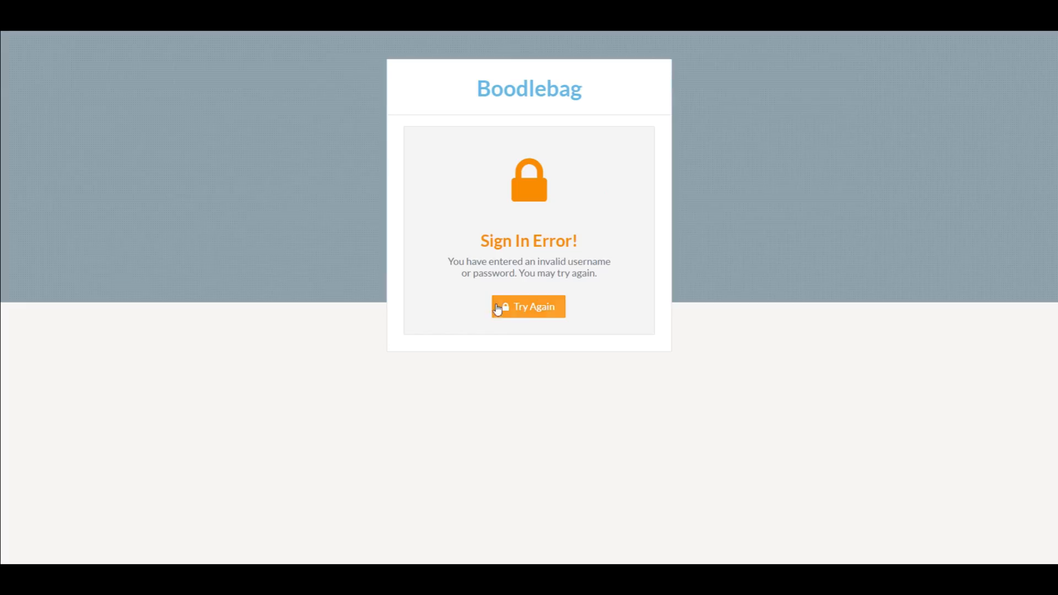
pyautogui.click(523, 308)
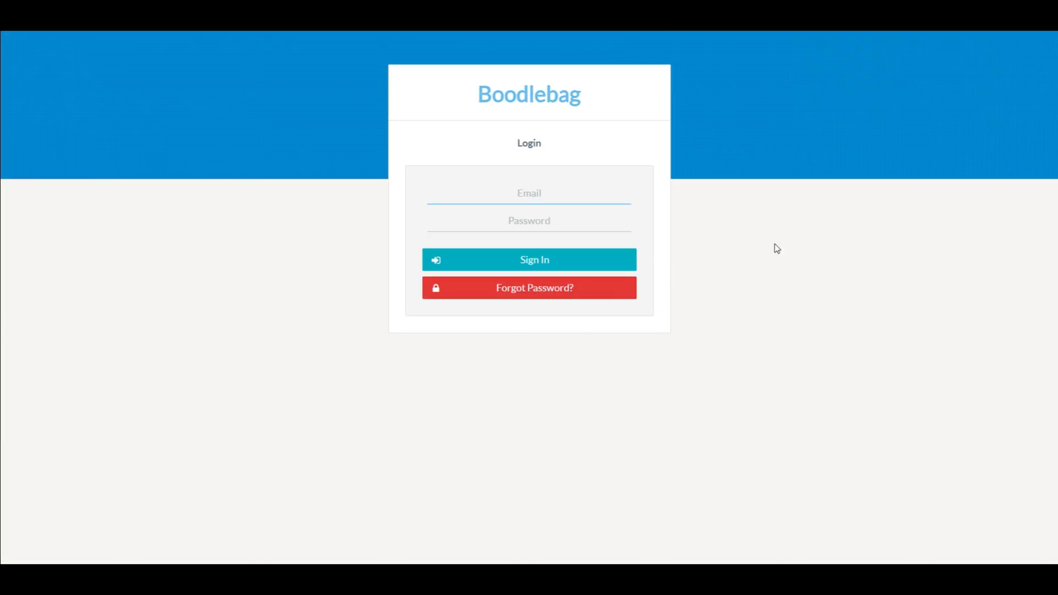
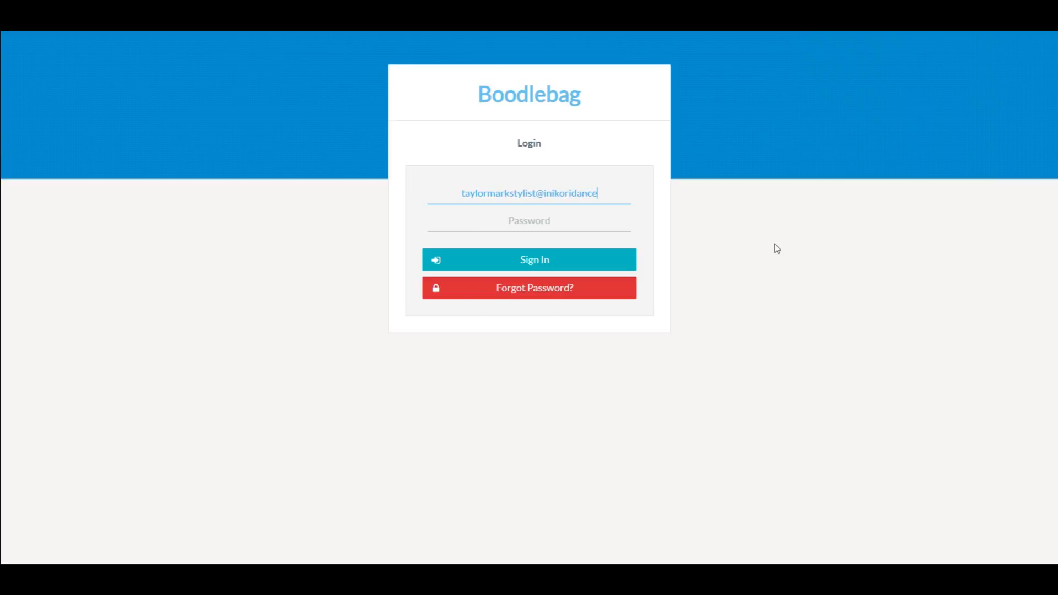
pyautogui.press('Tab')
pyautogui.write('••••••••')
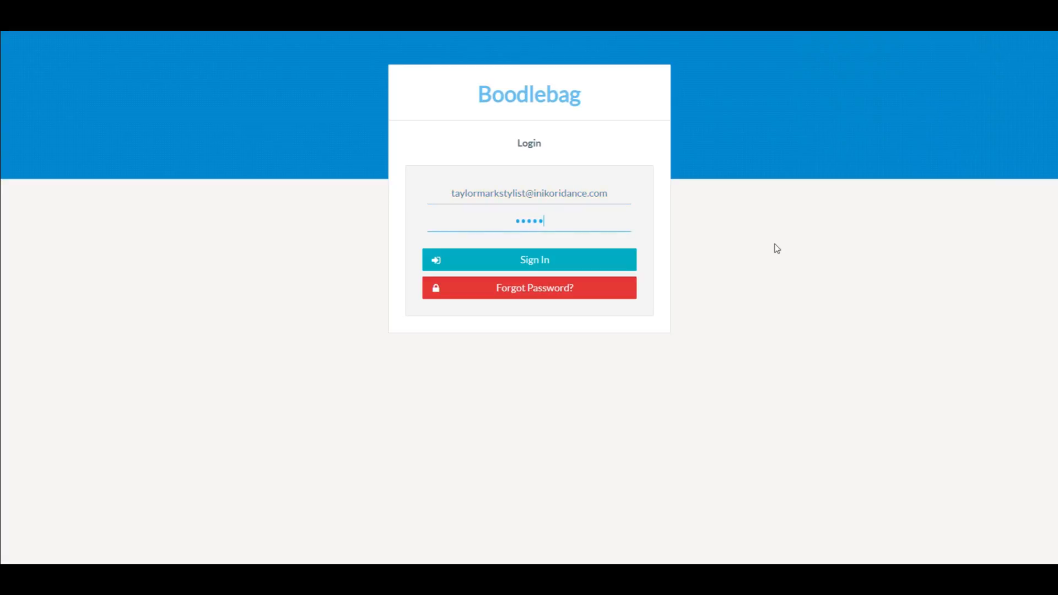
pyautogui.write('••')
pyautogui.press('Return')
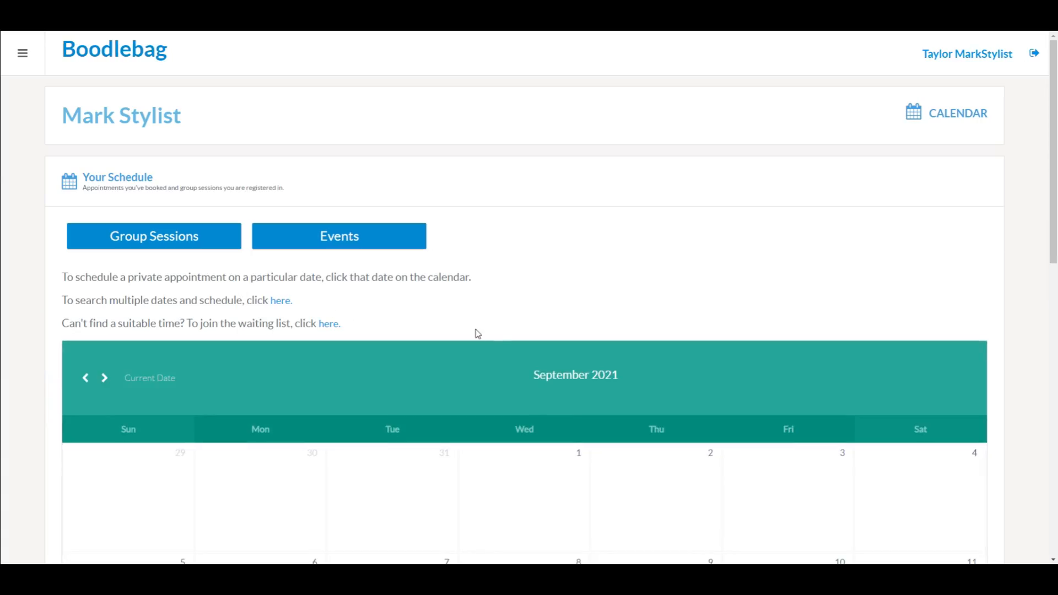
# Step: Scroll down to the 10a and 11a bookings on October 1 and 1p on October 2
pyautogui.scroll(-10, 501, 337)
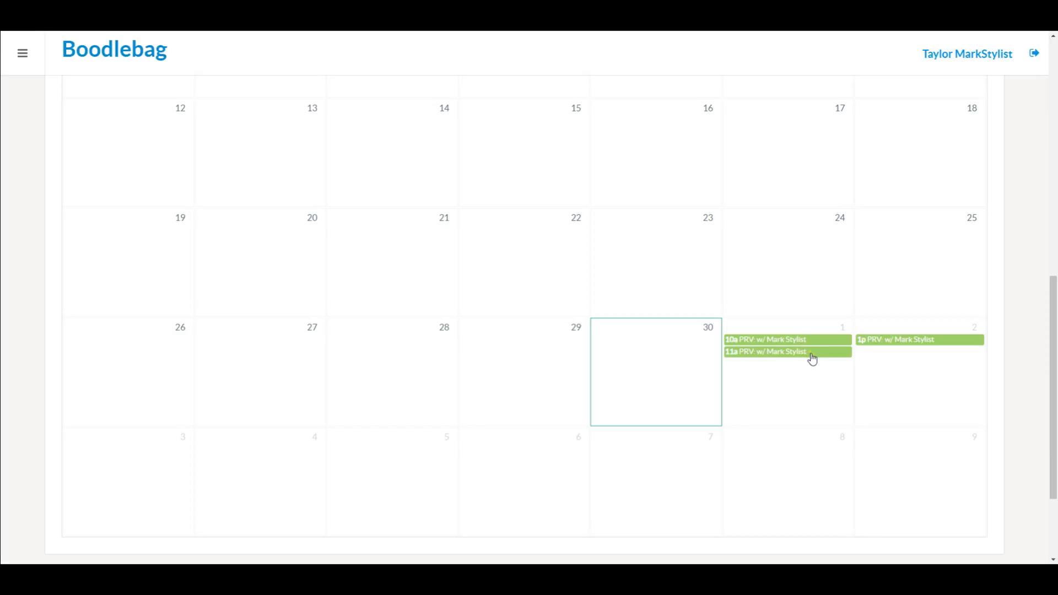
# Step: Cancel the 11a PRV appointment on October 1, confirming with Yes
pyautogui.click(813, 356)
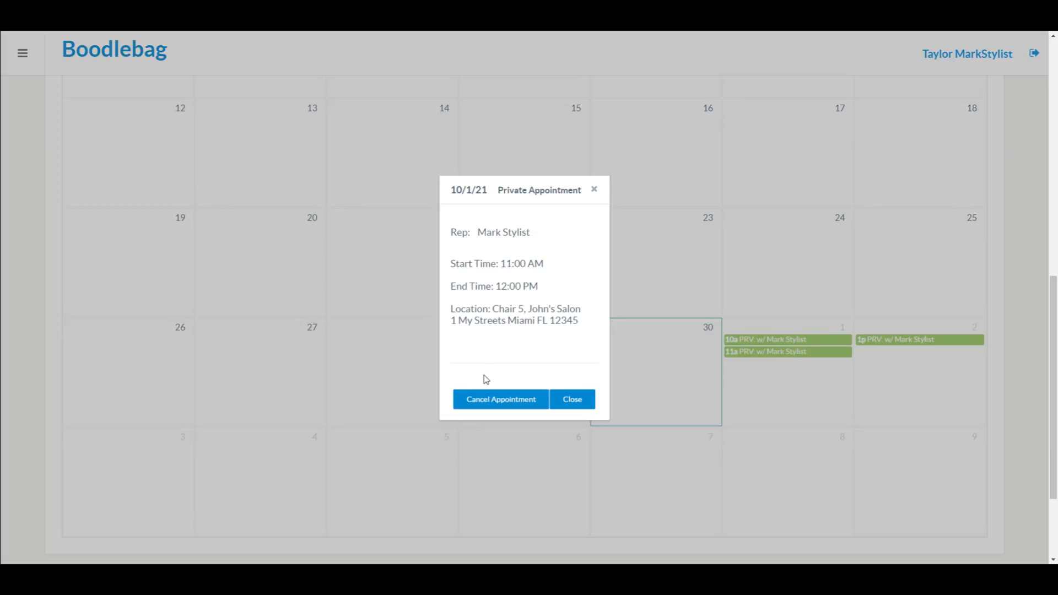
pyautogui.click(501, 401)
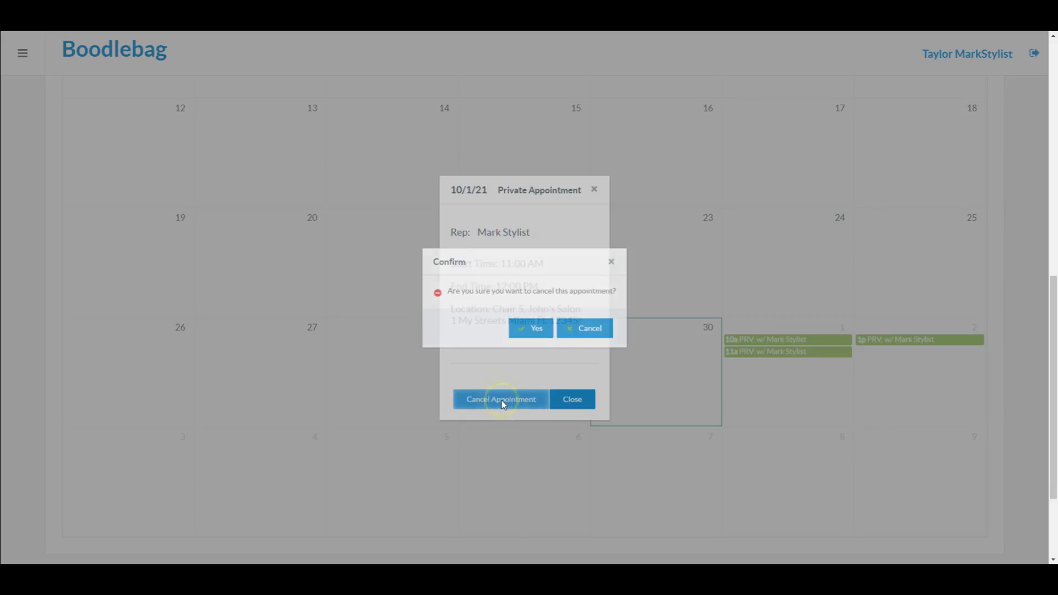
pyautogui.click(535, 329)
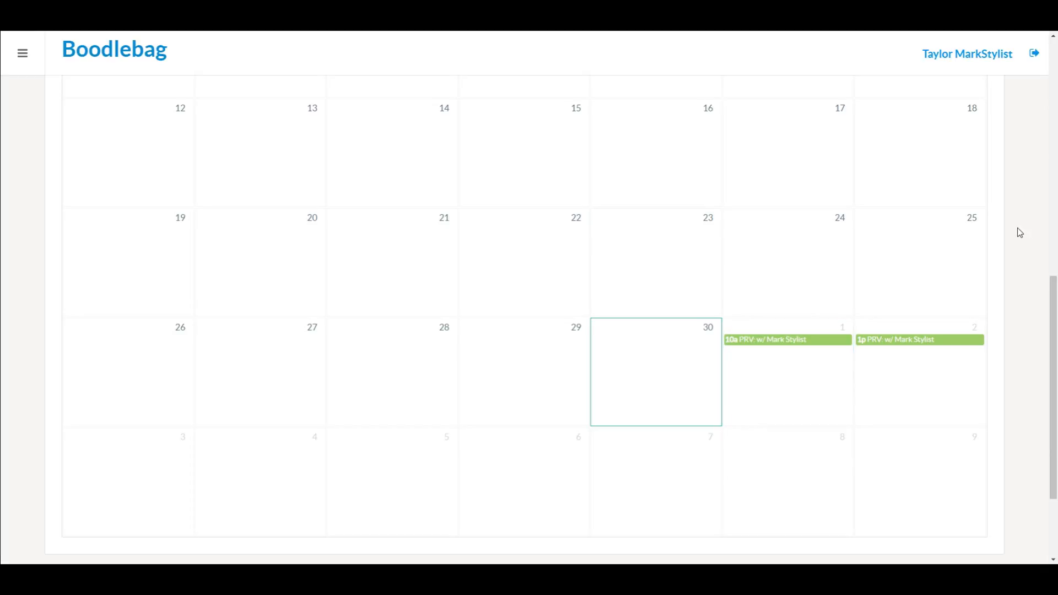
pyautogui.scroll(2, 1020, 221)
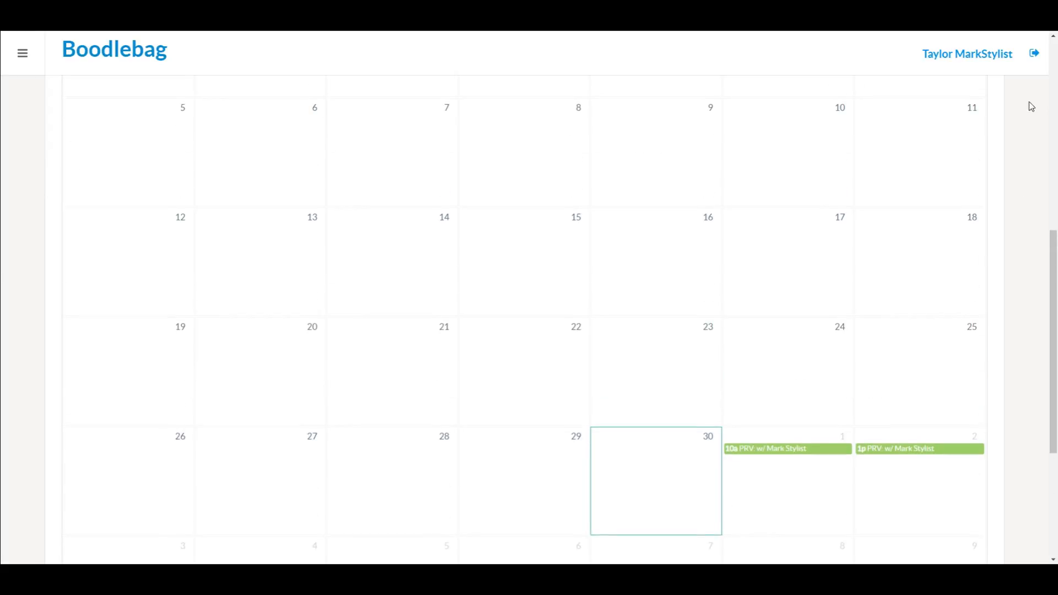
# Step: Log out of the client account and sign back in with the stylist's e-mail and password
pyautogui.click(1029, 60)
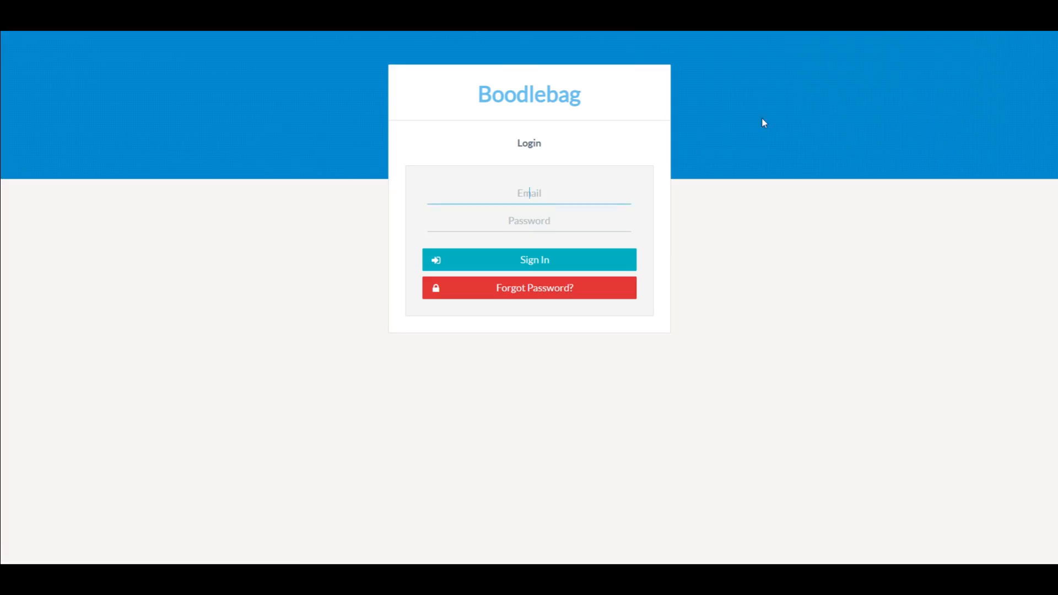
pyautogui.click(553, 194)
pyautogui.press('Tab')
pyautogui.write('********')
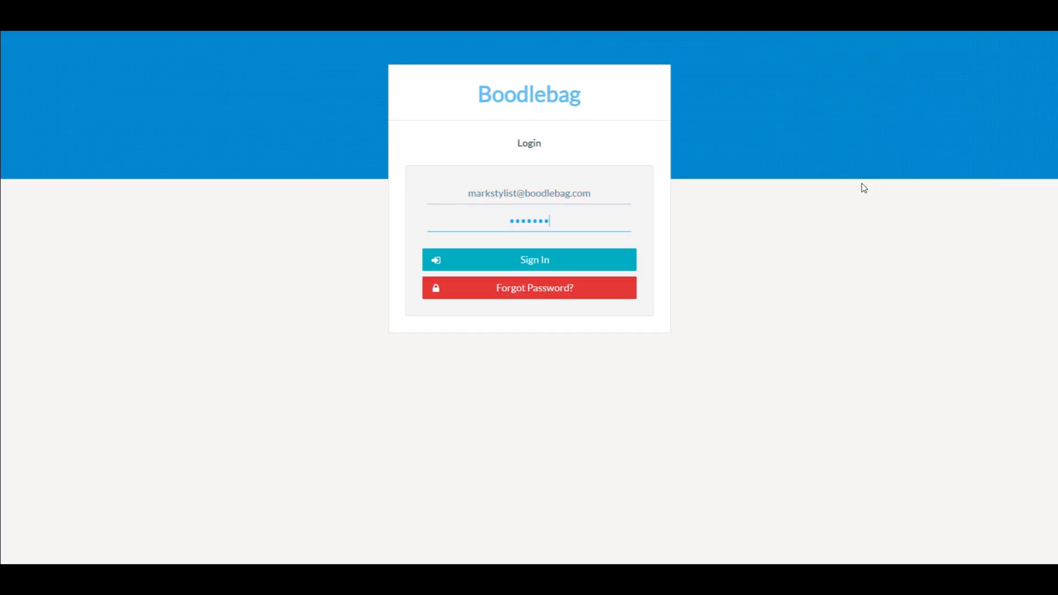
pyautogui.write('**')
pyautogui.press('Return')
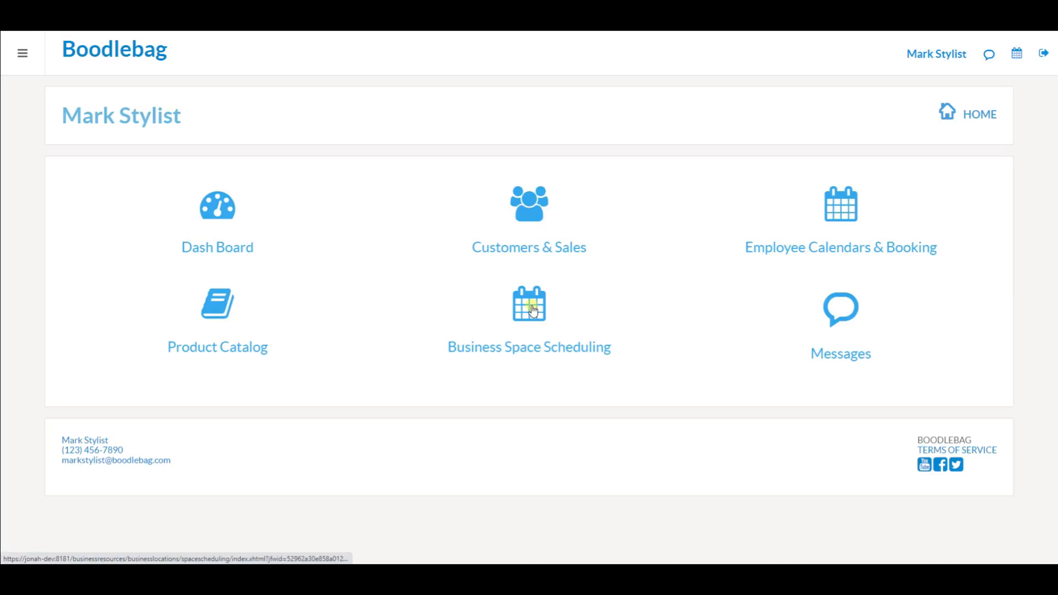
pyautogui.click(532, 310)
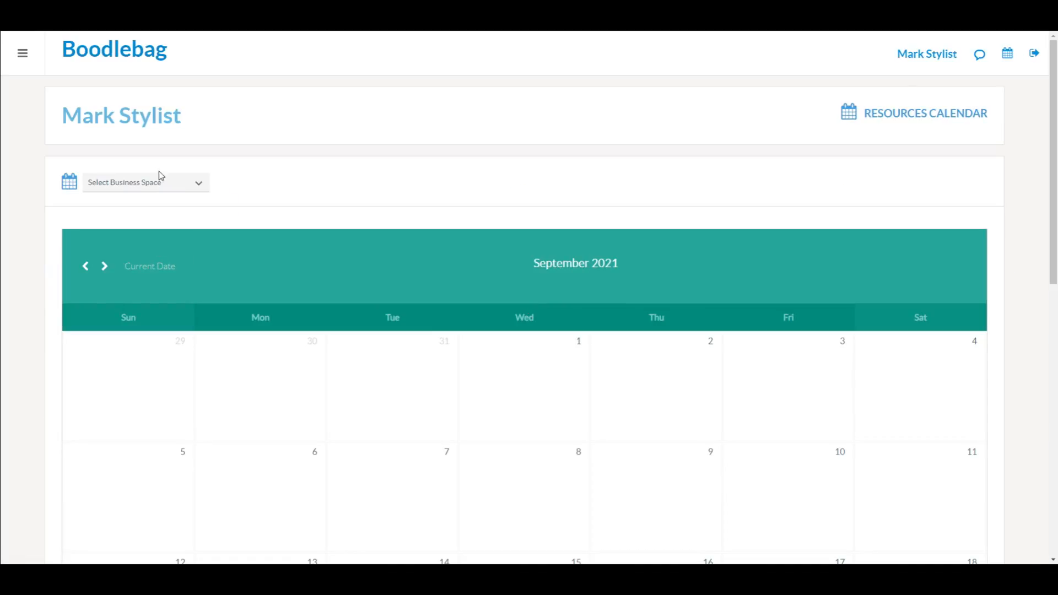
pyautogui.click(182, 186)
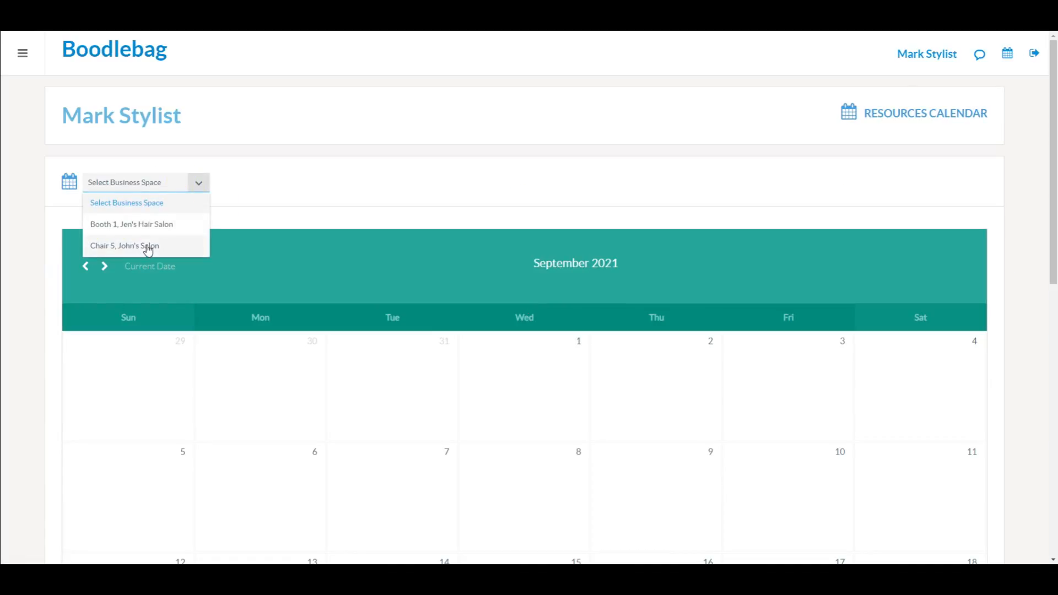
pyautogui.click(148, 247)
pyautogui.scroll(-7, 42, 325)
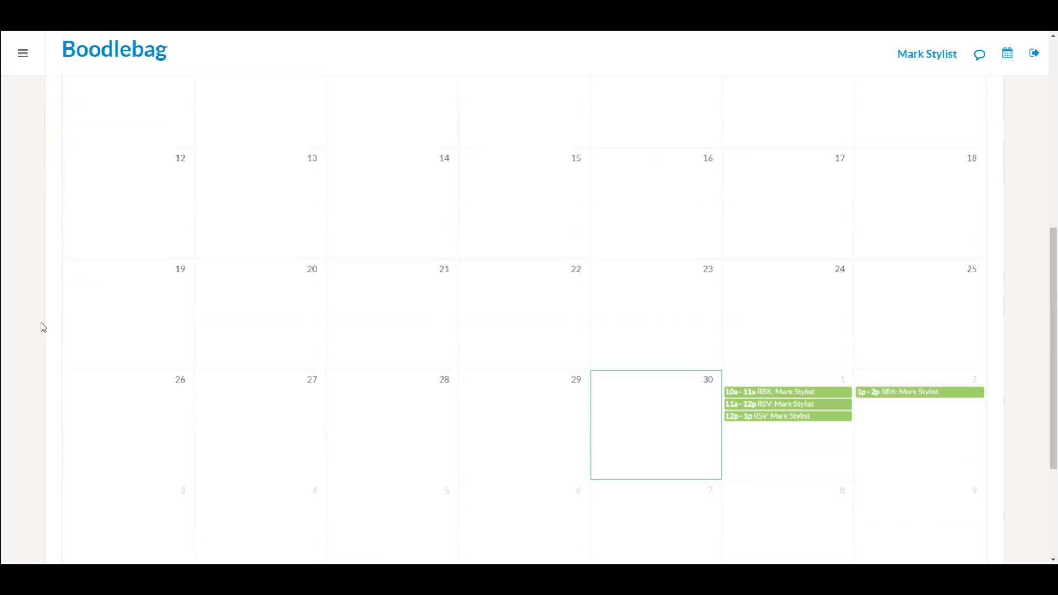
pyautogui.scroll(-2, 44, 328)
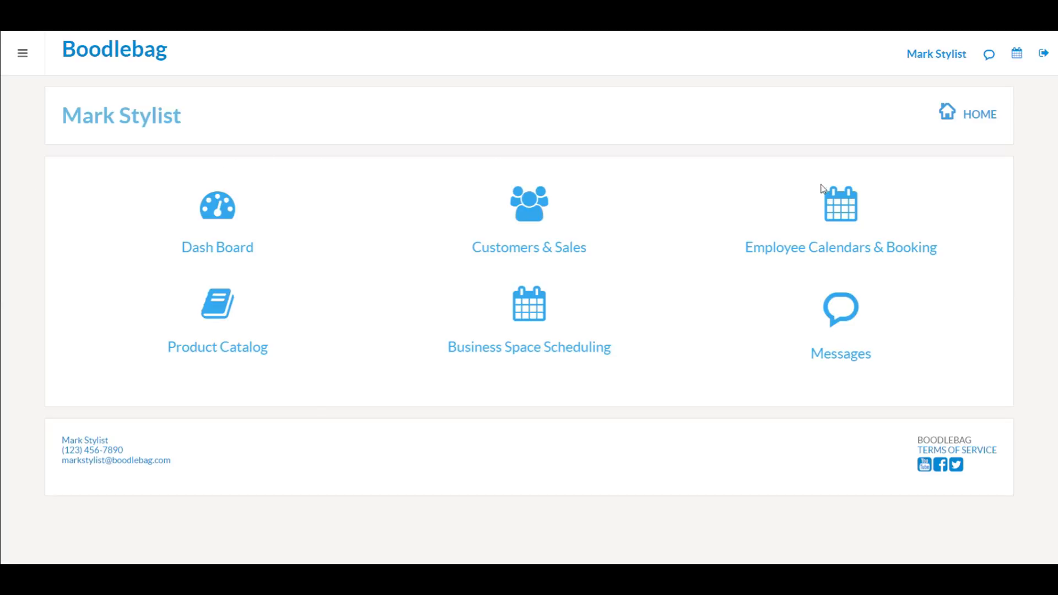
# Step: Start a new October 1 appointment for the client using the 4 Hair Appointment privilege
pyautogui.click(838, 202)
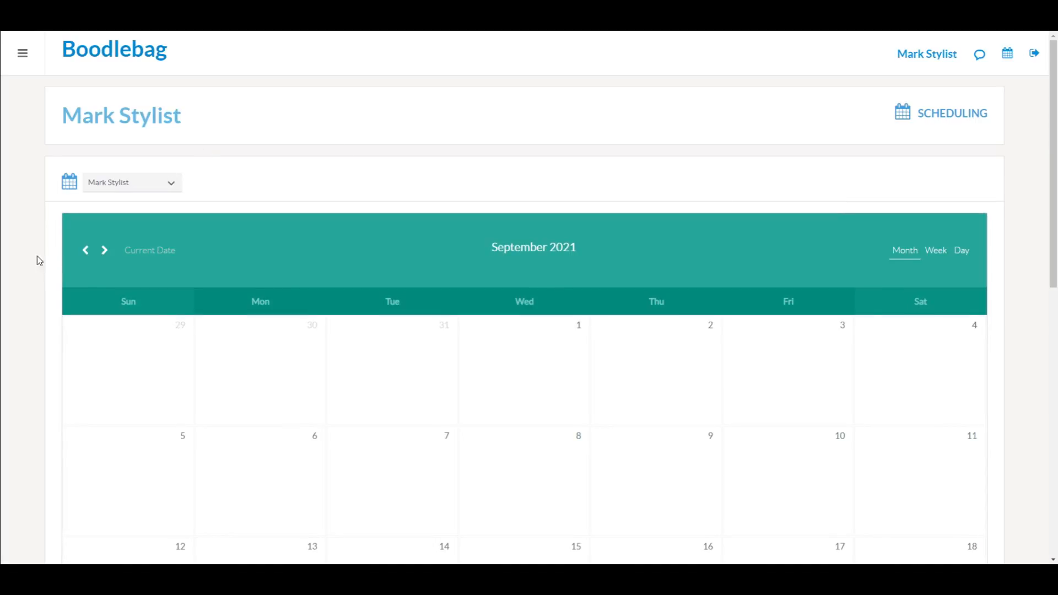
pyautogui.scroll(-6, 29, 270)
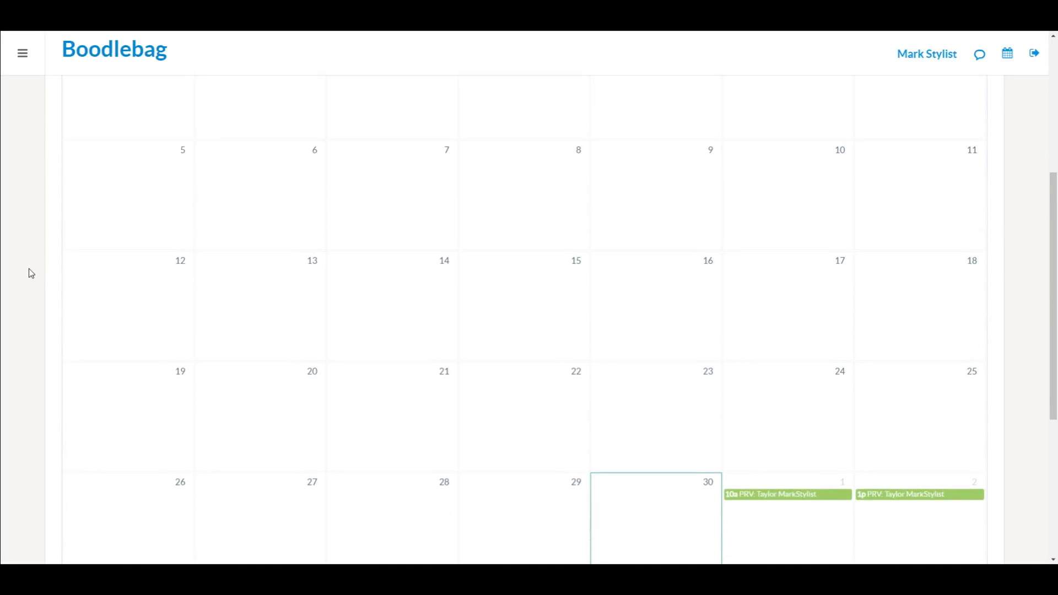
pyautogui.click(779, 428)
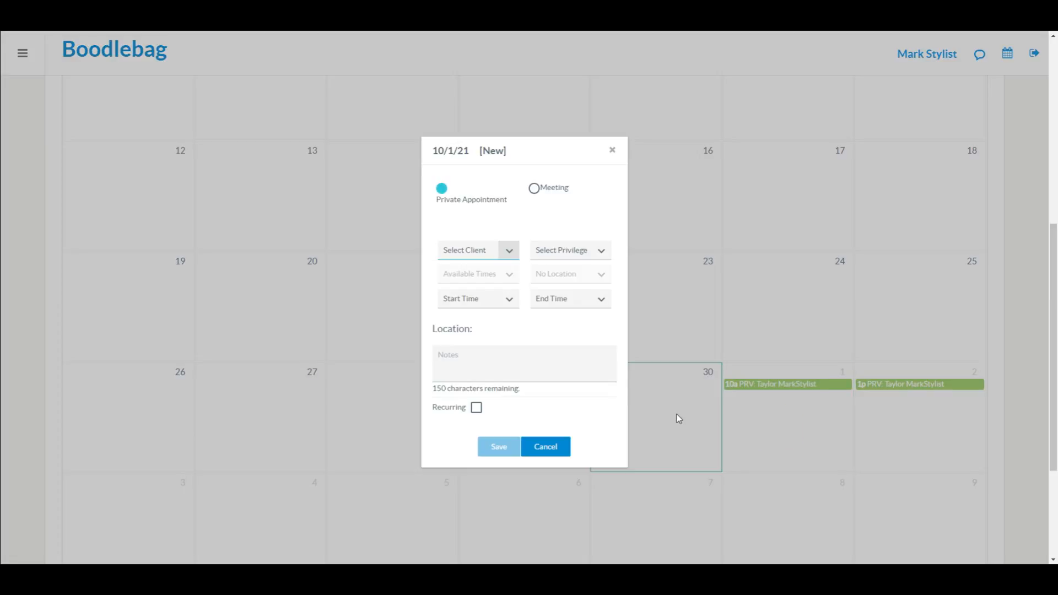
pyautogui.click(507, 253)
pyautogui.click(480, 293)
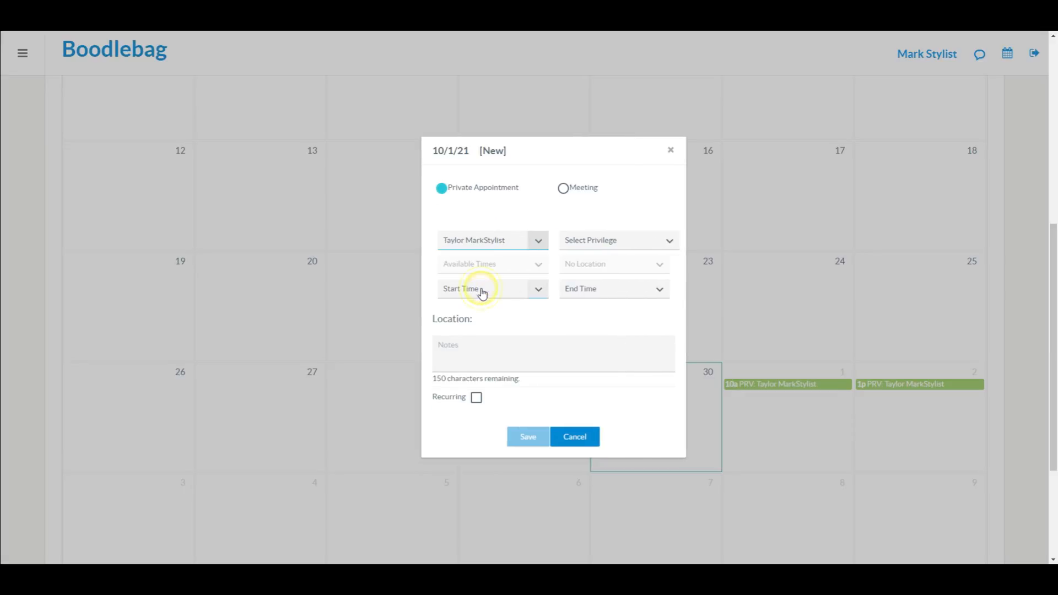
pyautogui.click(669, 248)
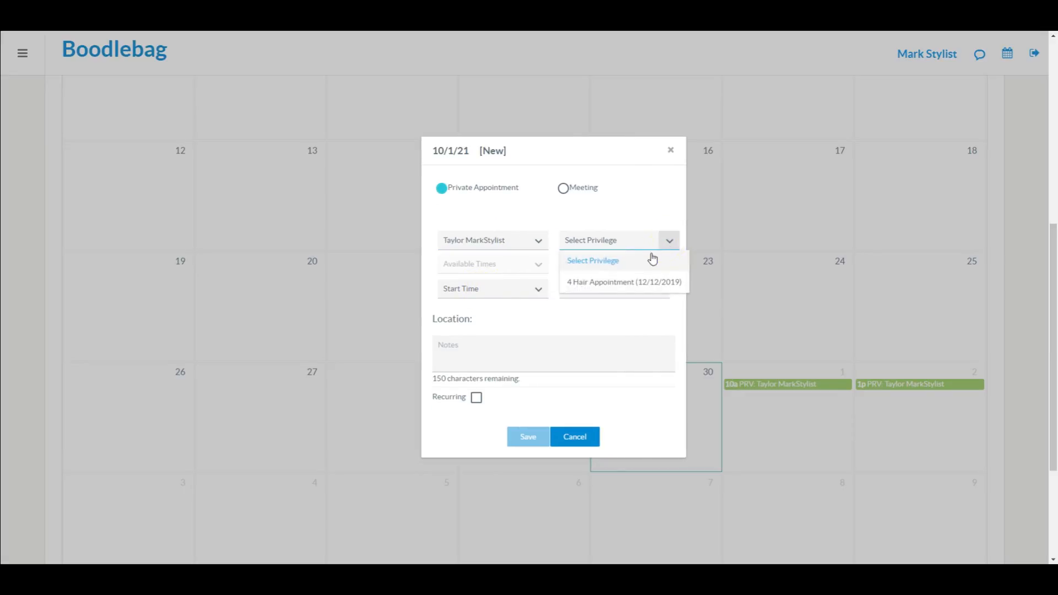
pyautogui.click(634, 283)
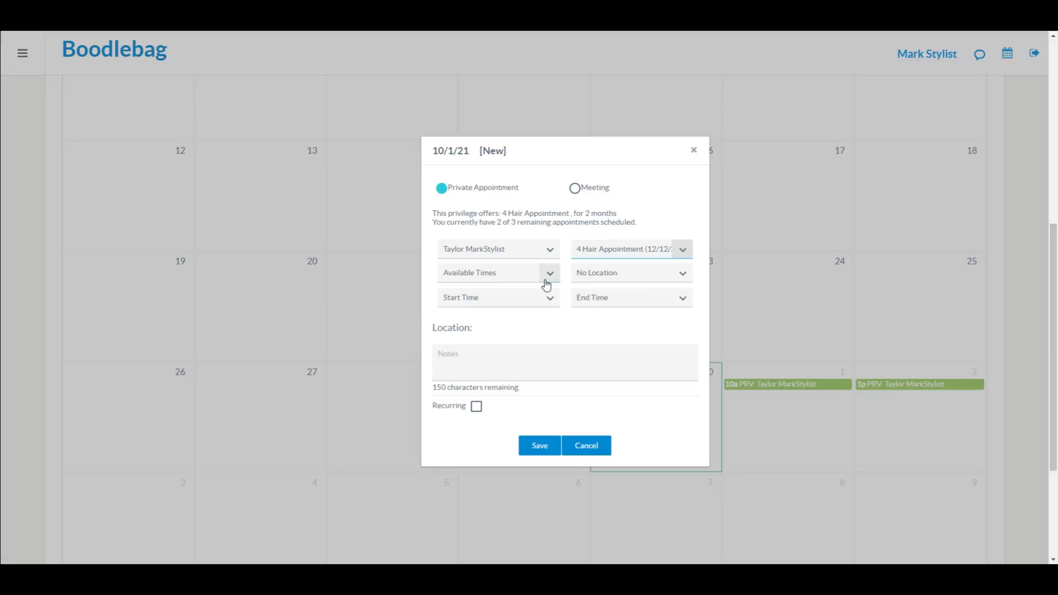
# Step: Set the start time to 05:00 PM and change the location to Booth 1
pyautogui.click(549, 275)
pyautogui.scroll(-5, 481, 334)
pyautogui.scroll(2, 480, 337)
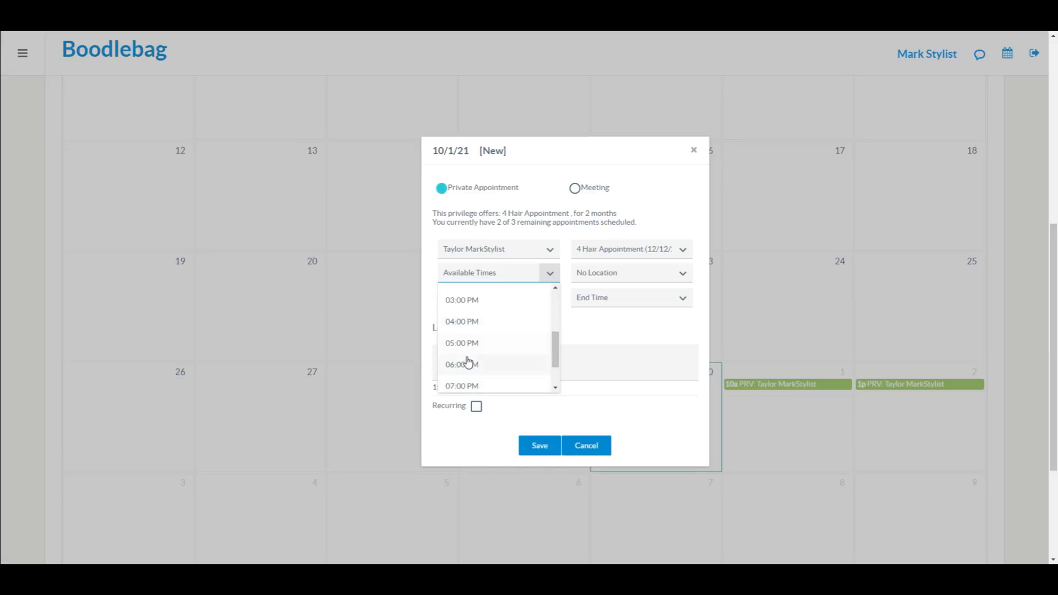
pyautogui.click(473, 343)
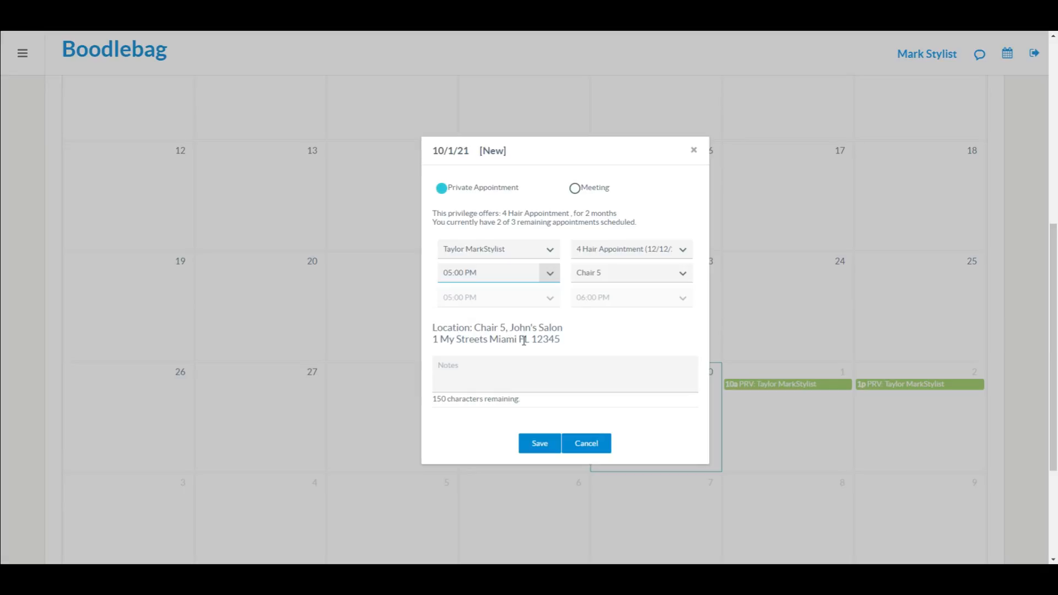
pyautogui.click(683, 275)
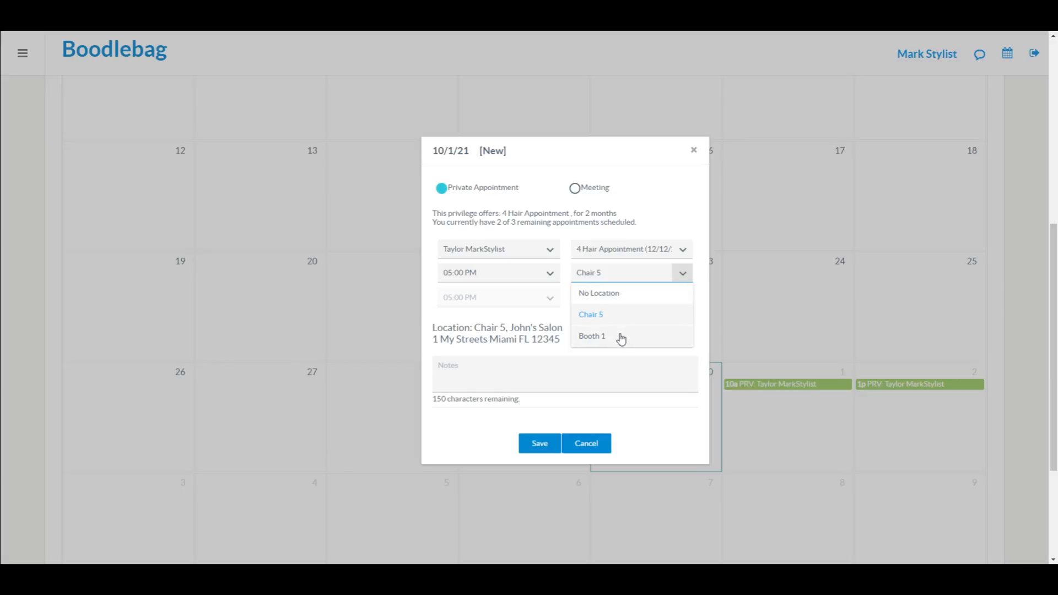
pyautogui.click(622, 343)
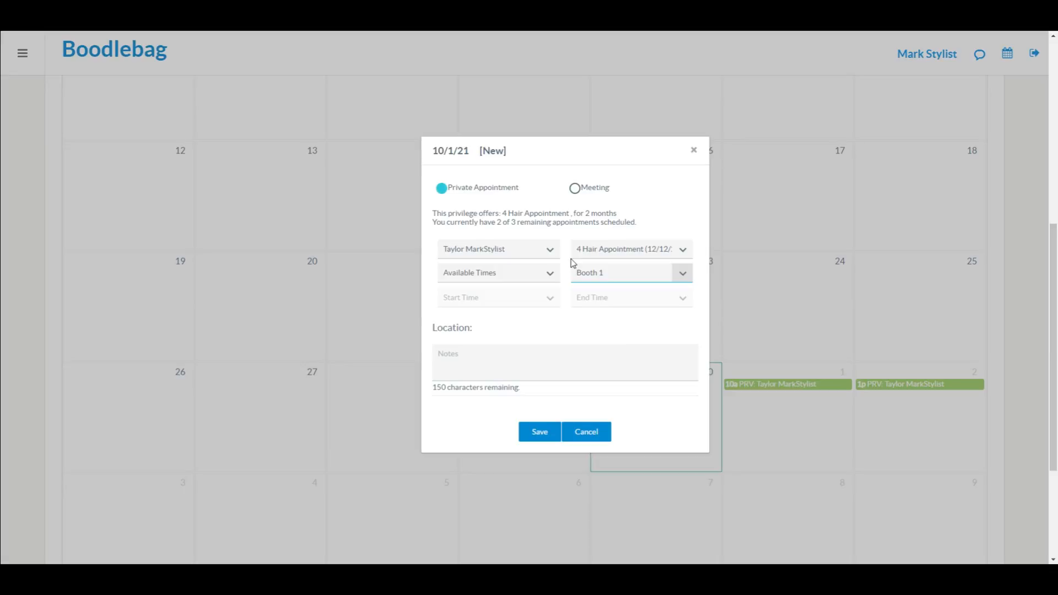
# Step: Pick 07:00 PM as the Booth 1 start time
pyautogui.click(551, 276)
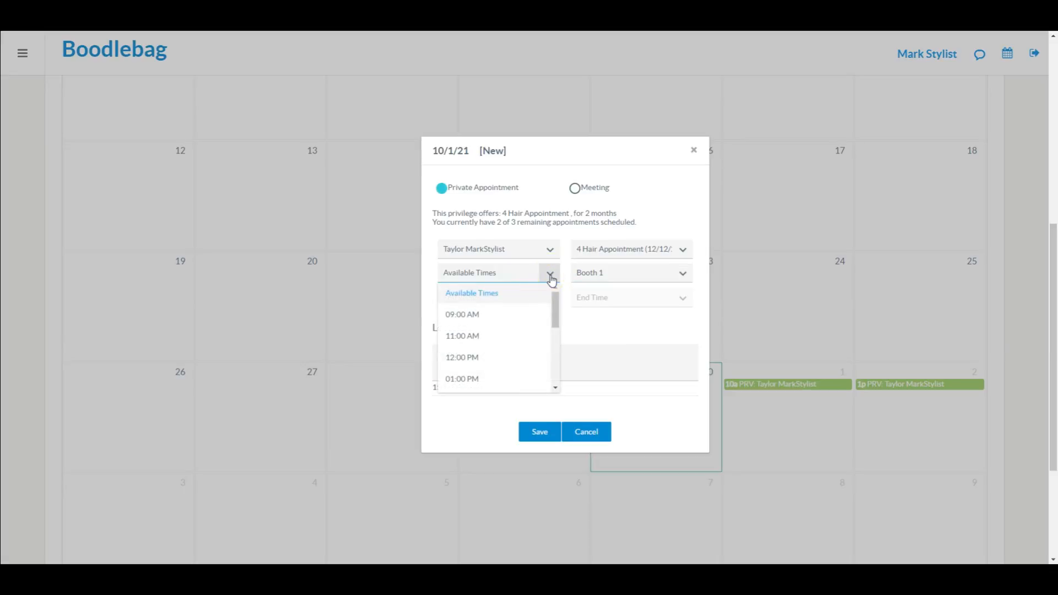
pyautogui.scroll(-3, 483, 360)
pyautogui.scroll(-5, 482, 360)
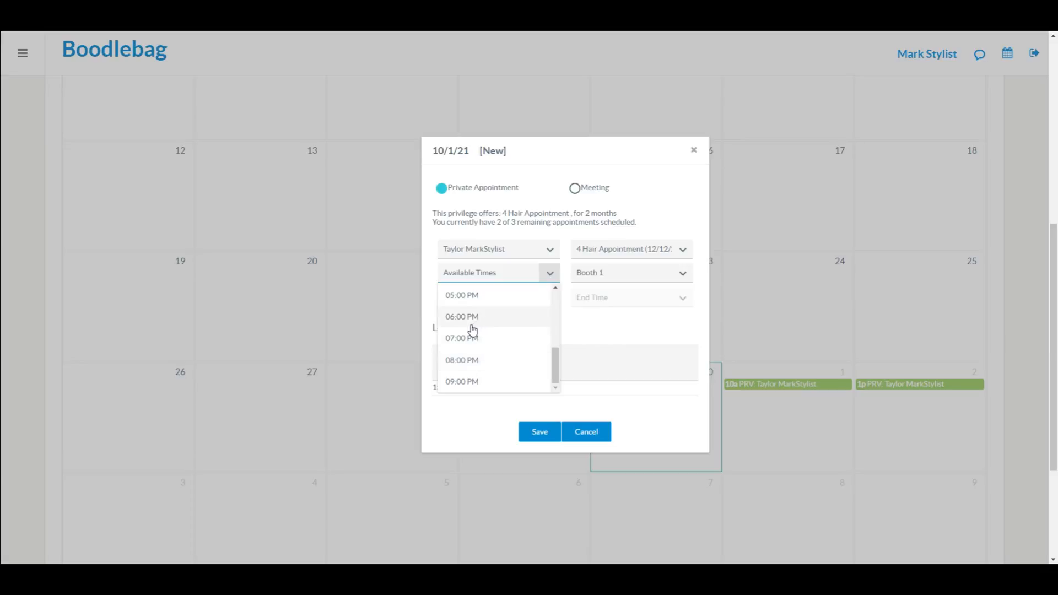
pyautogui.click(469, 340)
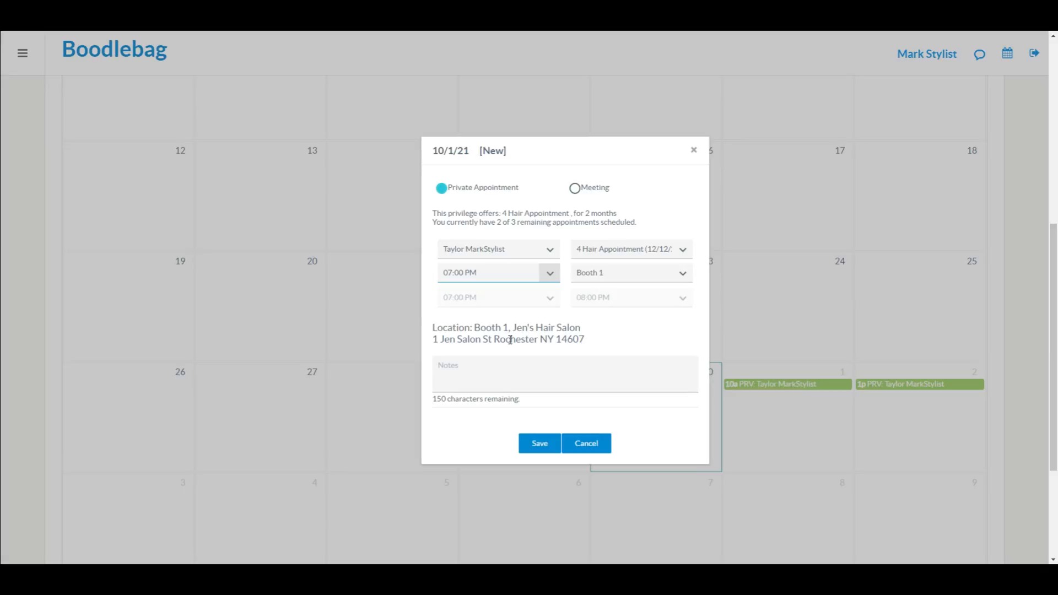
# Step: Move the appointment to Chair 5 at 01:00 PM and save it
pyautogui.click(682, 274)
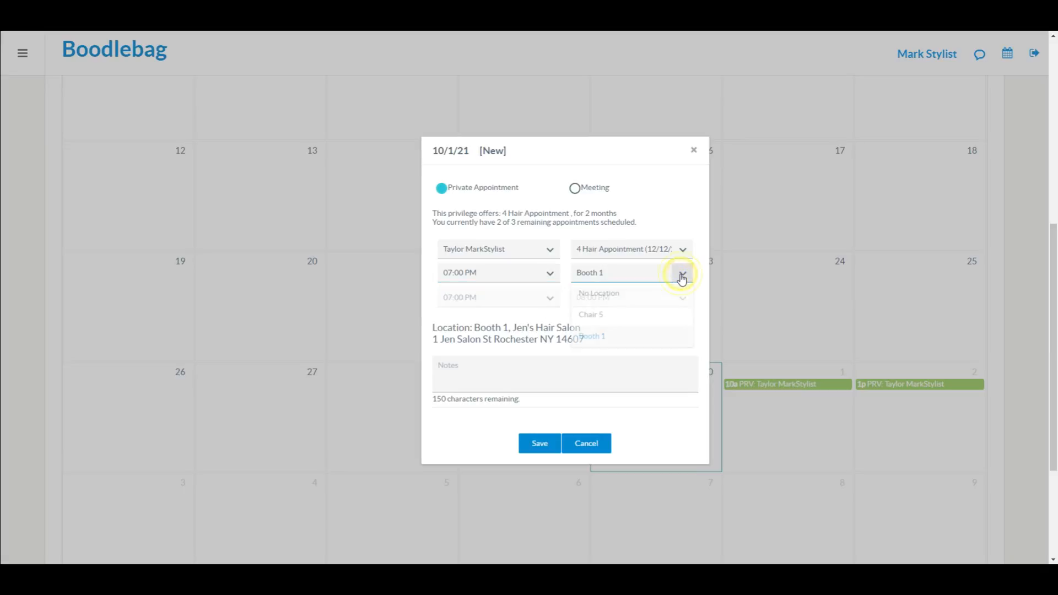
pyautogui.click(643, 317)
pyautogui.click(553, 273)
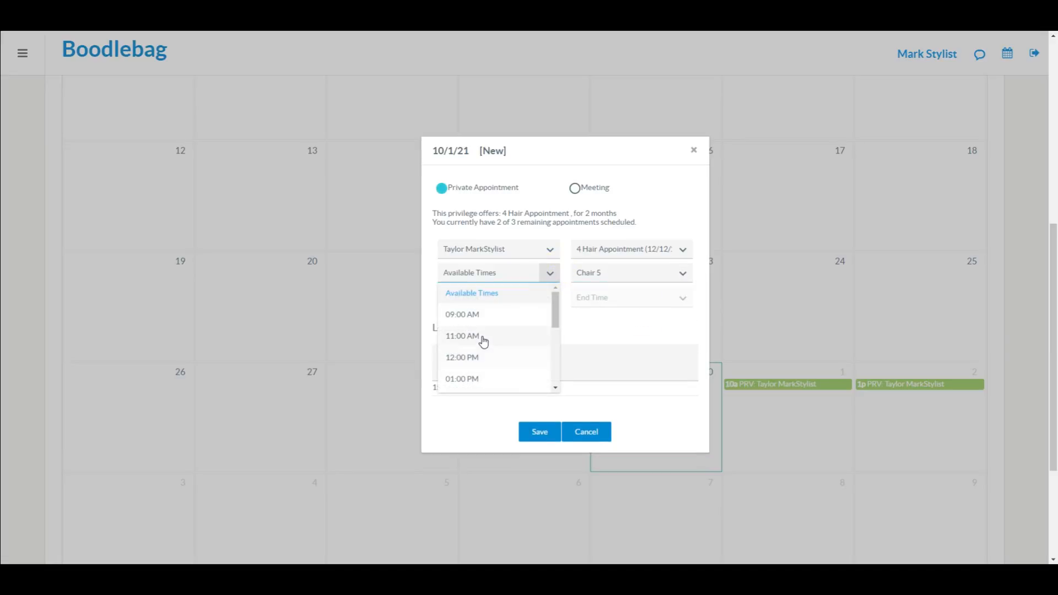
pyautogui.click(473, 379)
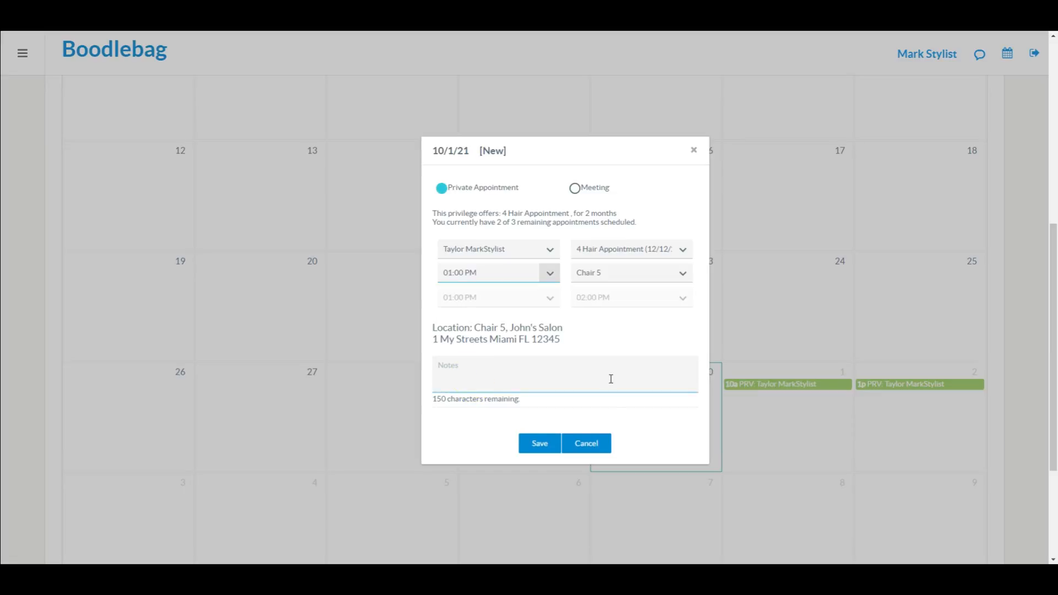
pyautogui.click(540, 444)
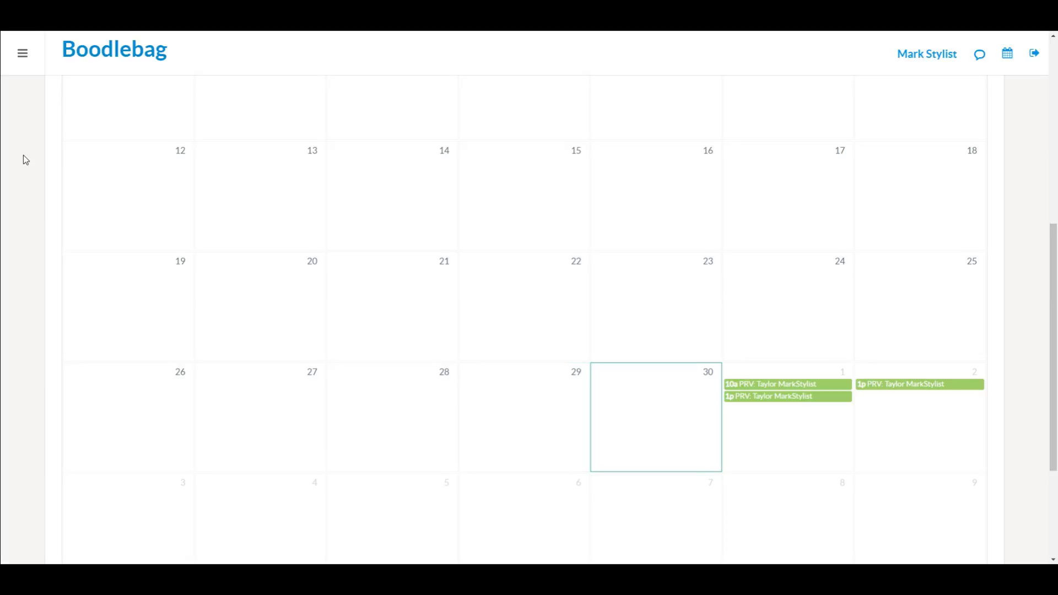
# Step: Review the October 1–2 bookings on the calendar, then return to the home dashboard
pyautogui.scroll(7, 23, 154)
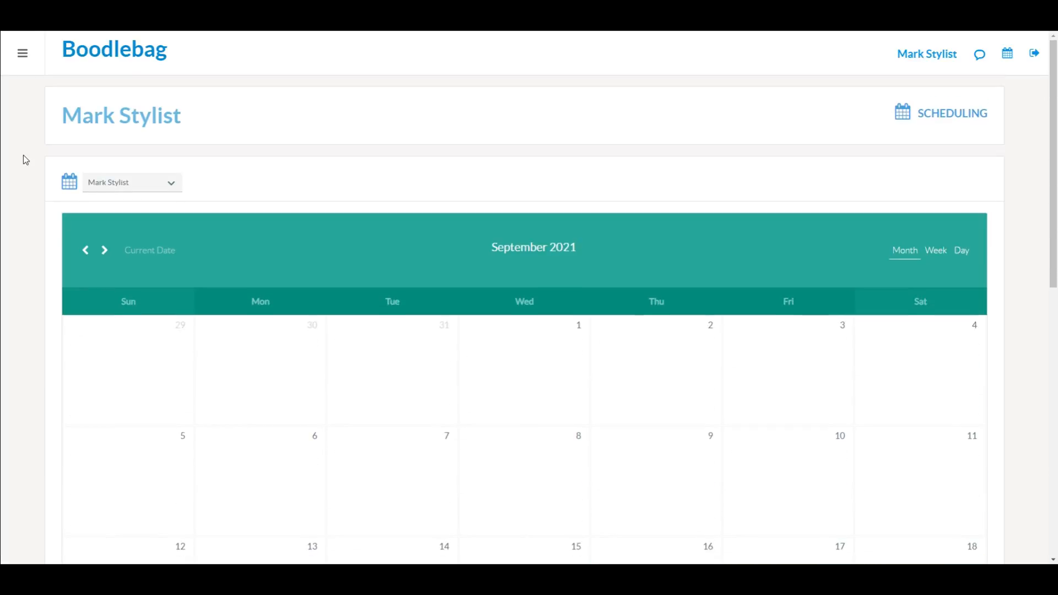
pyautogui.scroll(-5, 23, 154)
pyautogui.scroll(-1, 24, 159)
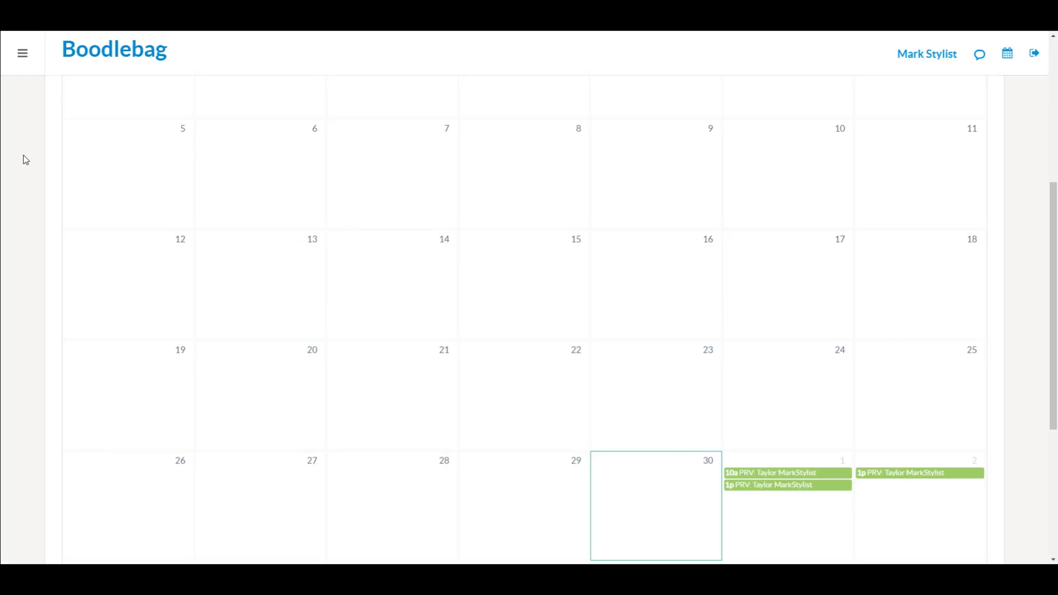
pyautogui.click(22, 54)
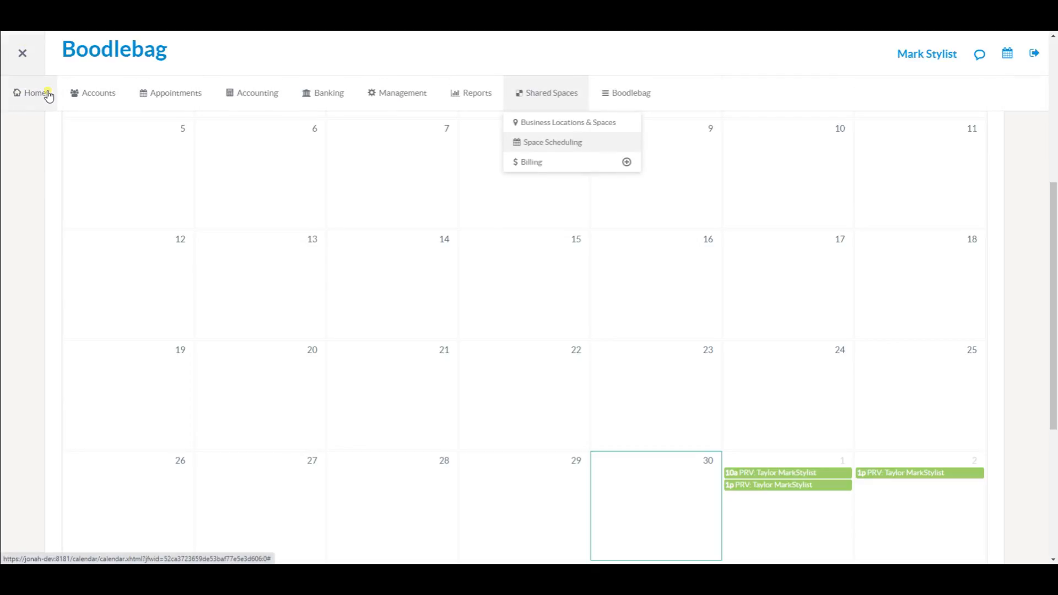
pyautogui.click(48, 94)
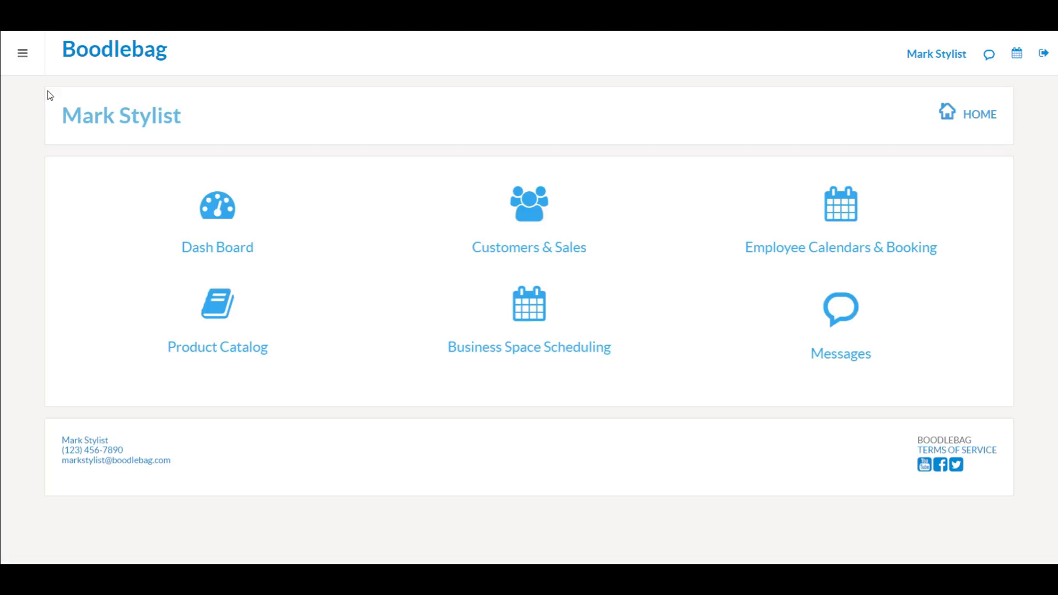